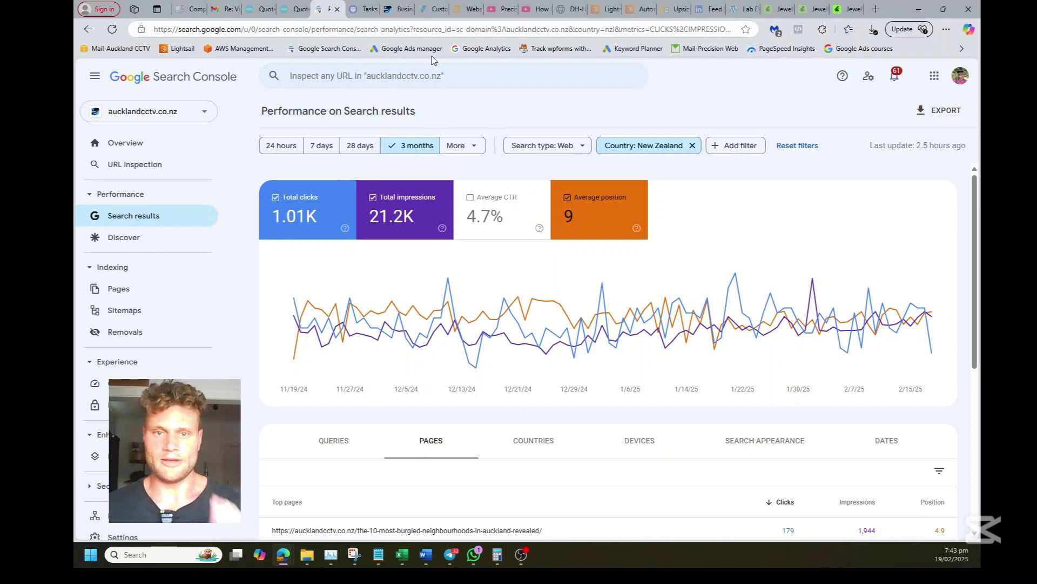
- Open the Auckland CCTV business security page and examine its heading "Business Security Systems - Commercial CCTV"
click(386, 7)
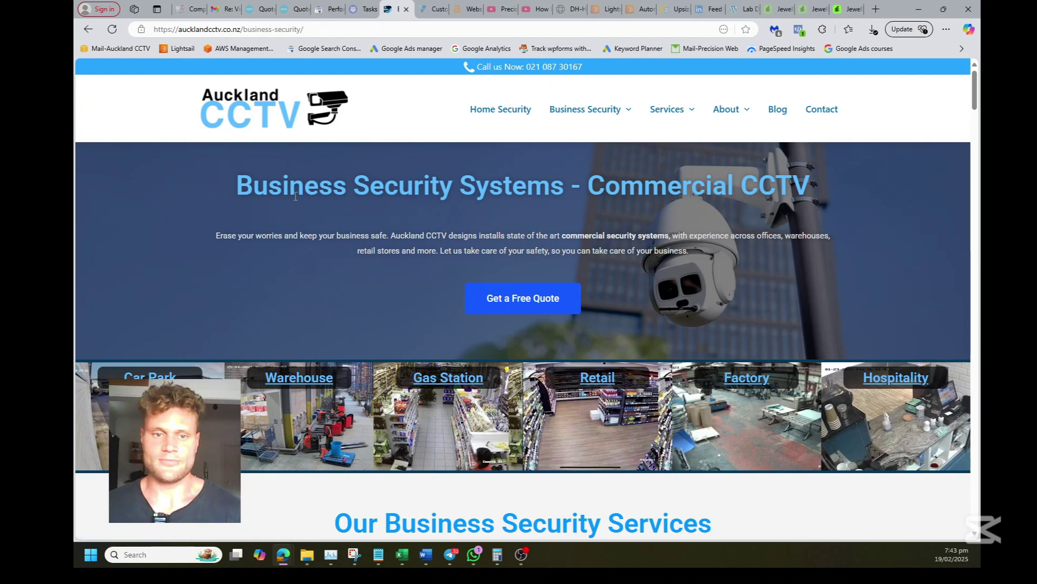
drag(243, 189, 831, 188)
click(832, 188)
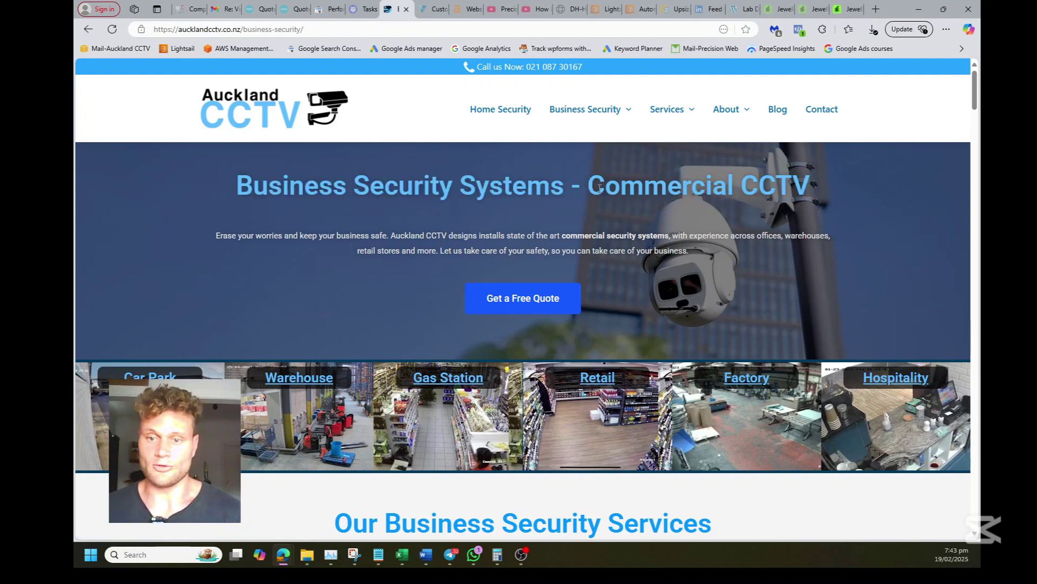
triple_click(377, 186)
click(681, 193)
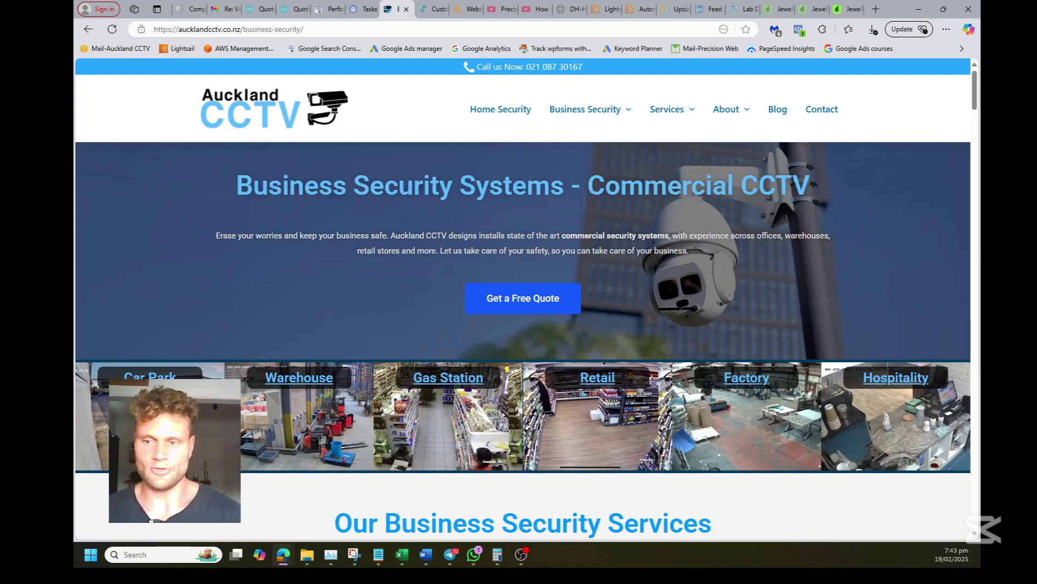
- Review the business security page's sections, from the services overview through Commercial Access Control and remote monitoring to the free quote form
scroll(885, 124, down, 1)
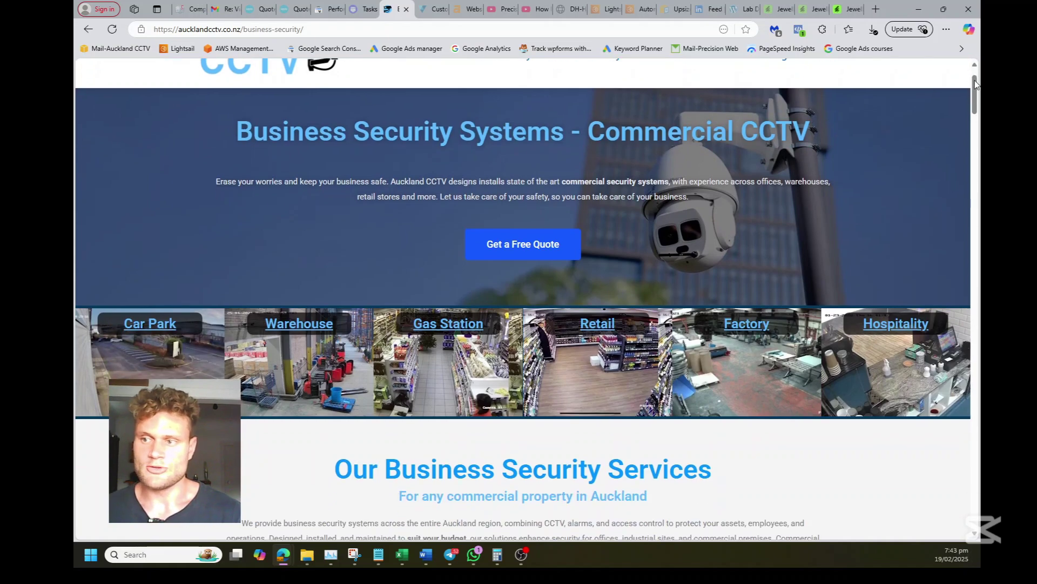
drag(976, 84, 973, 425)
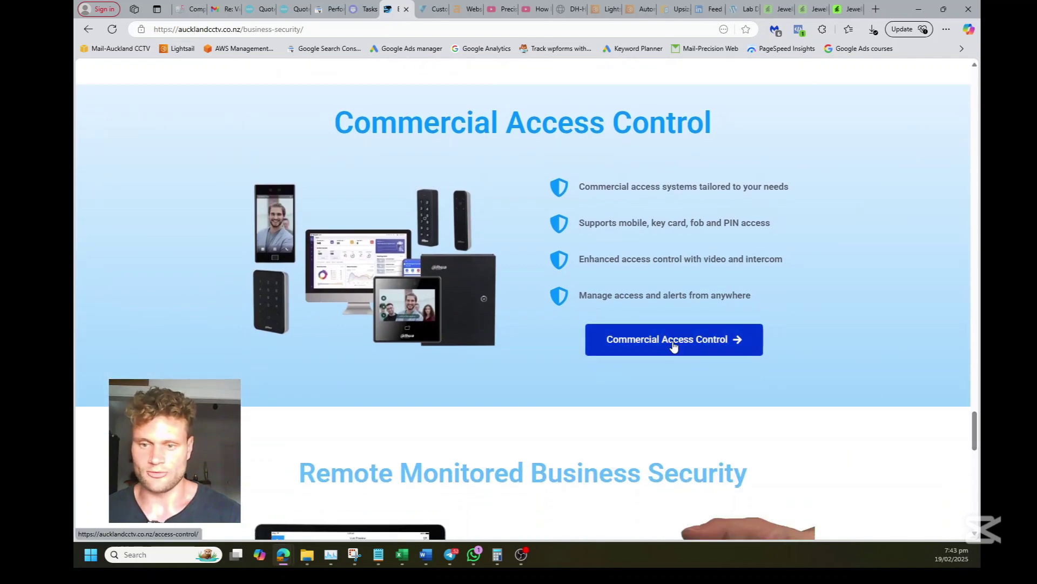
drag(722, 260, 486, 221)
click(560, 308)
scroll(559, 307, down, 6)
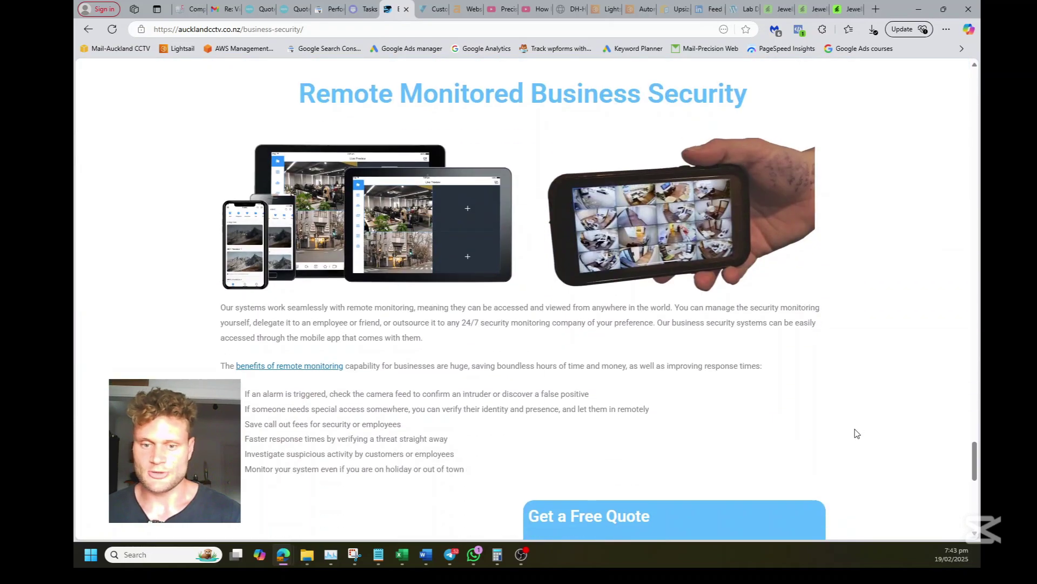
scroll(856, 434, down, 5)
scroll(864, 437, down, 1)
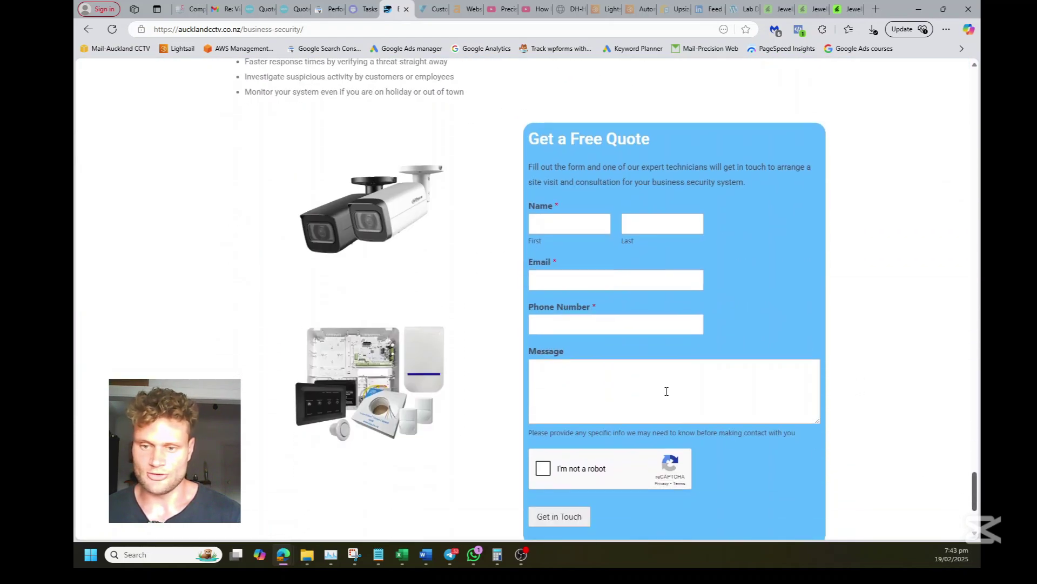
scroll(979, 497, up, 2)
drag(976, 500, 950, 99)
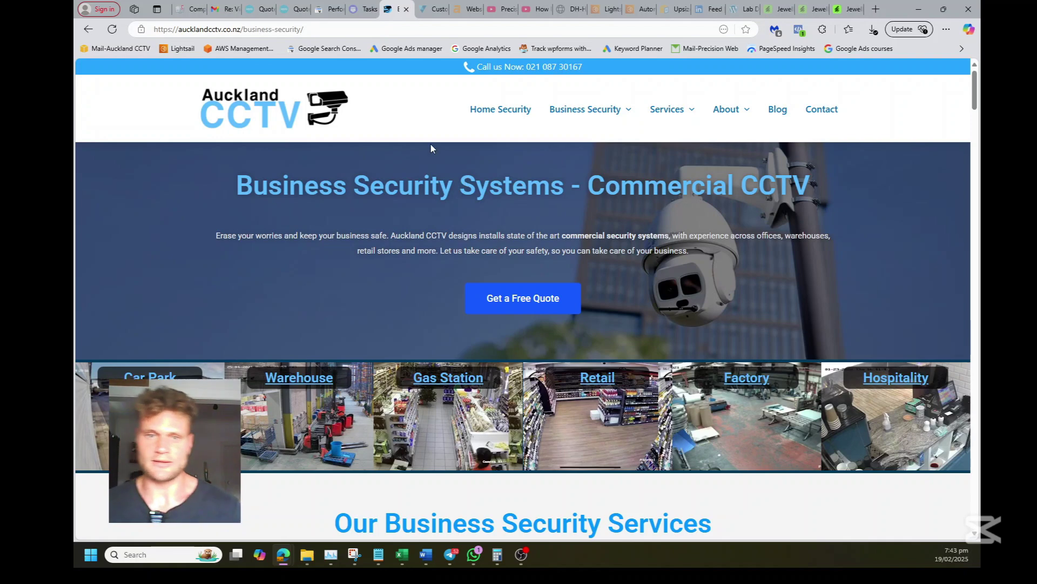
click(331, 9)
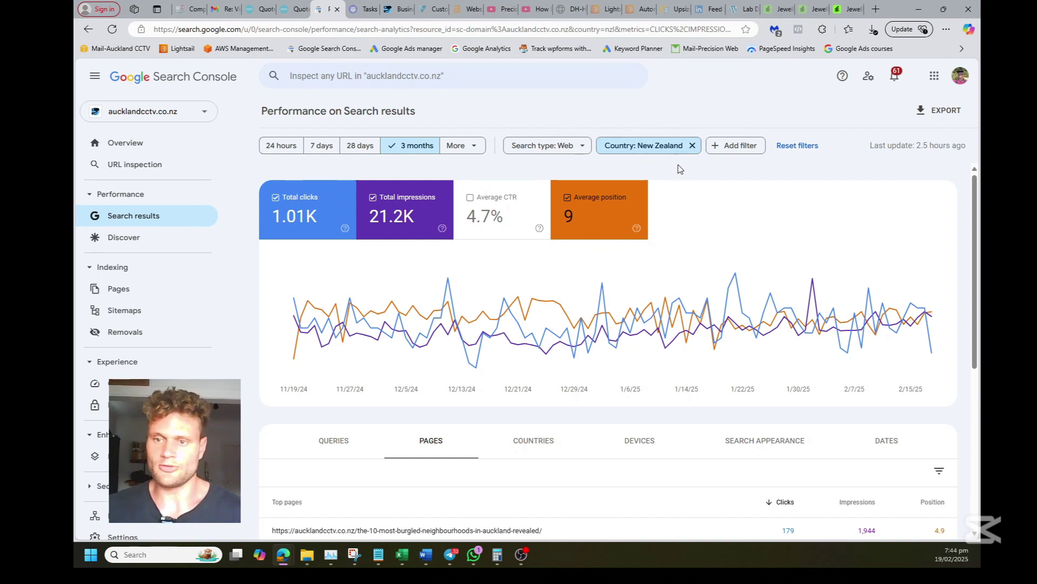
triple_click(644, 168)
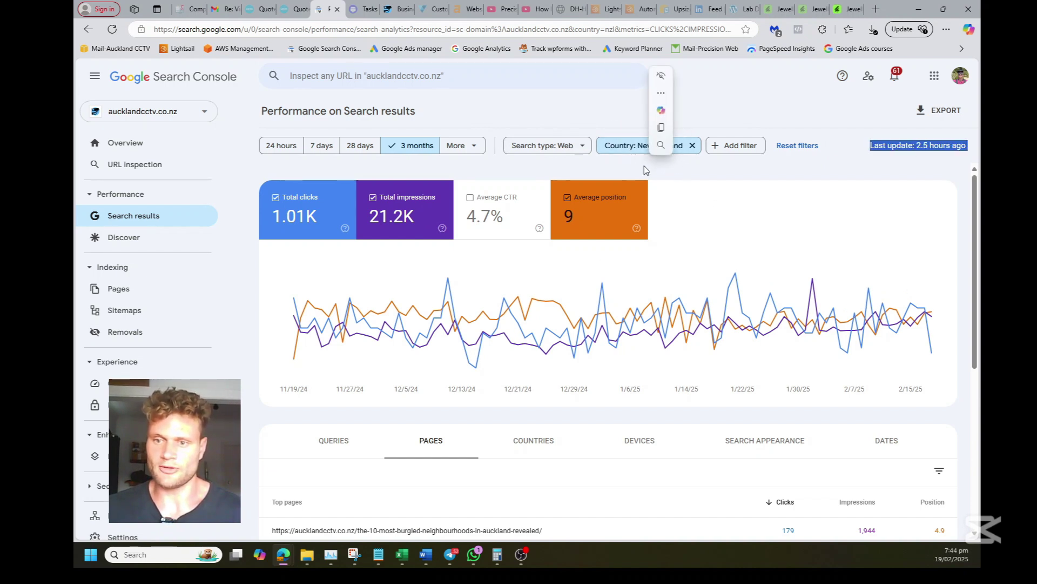
click(695, 178)
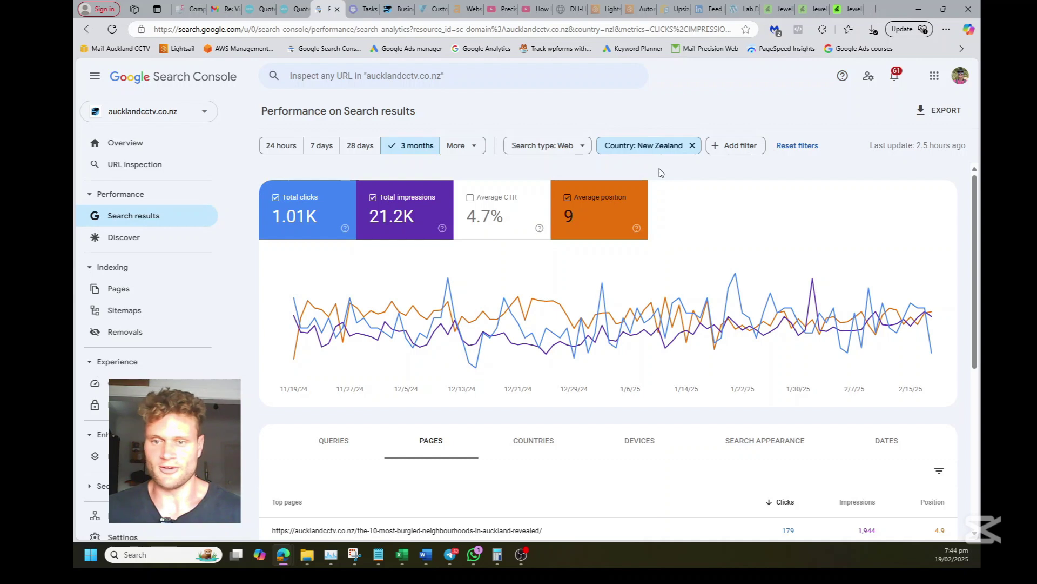
scroll(691, 184, down, 3)
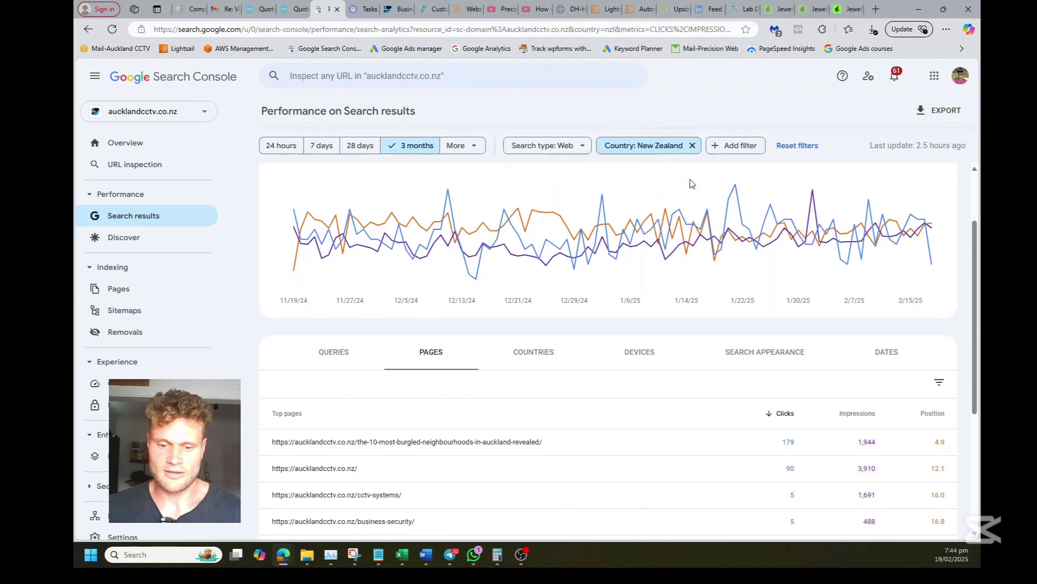
scroll(582, 294, down, 2)
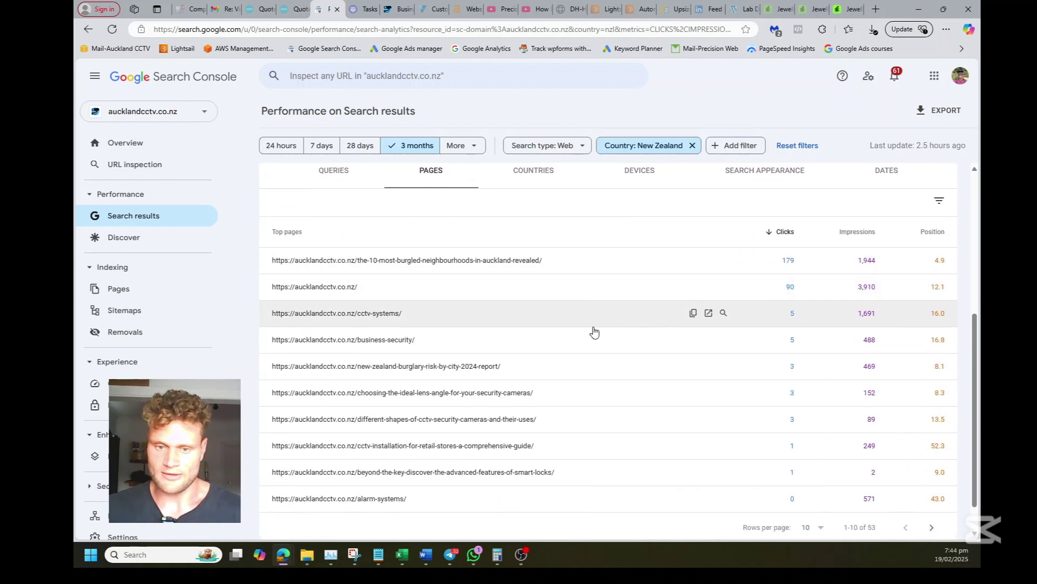
click(405, 341)
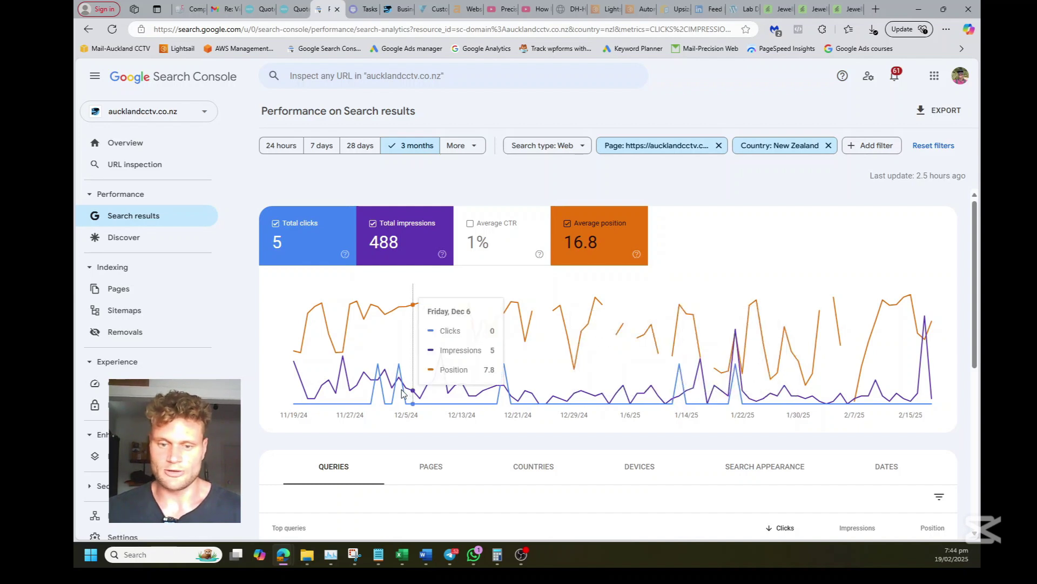
- Sort the business security page's search queries by impressions, highest first
scroll(594, 342, down, 4)
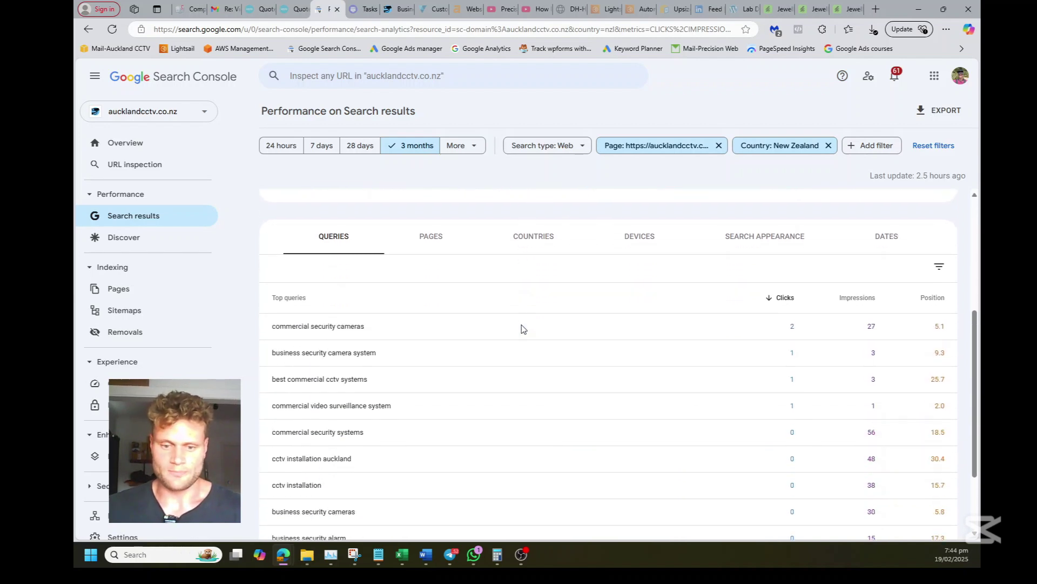
scroll(522, 324, down, 2)
click(853, 213)
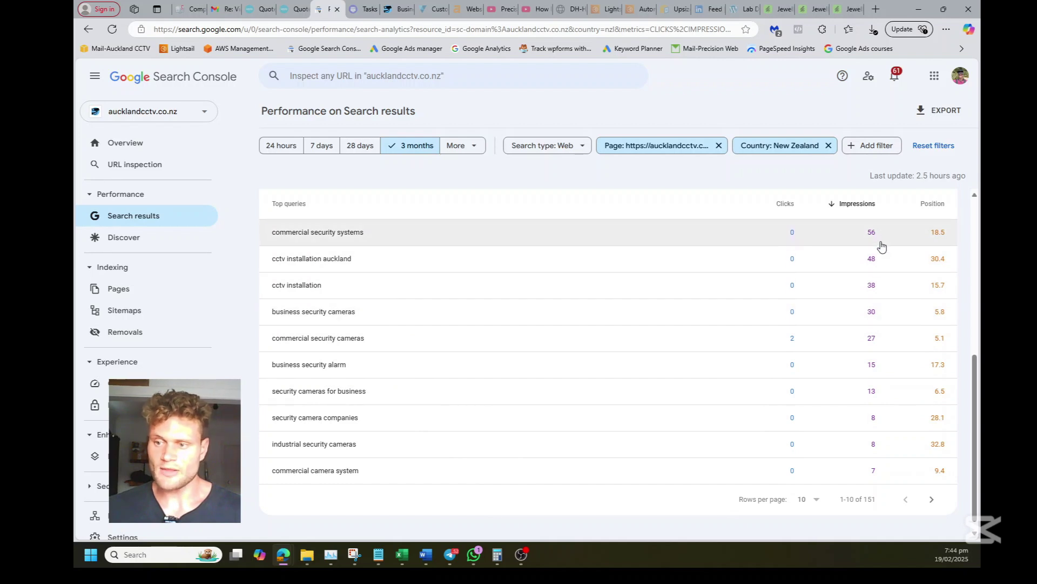
- Review the page's performance chart and top queries, and filter the report to the query "commercial security systems"
scroll(878, 275, up, 3)
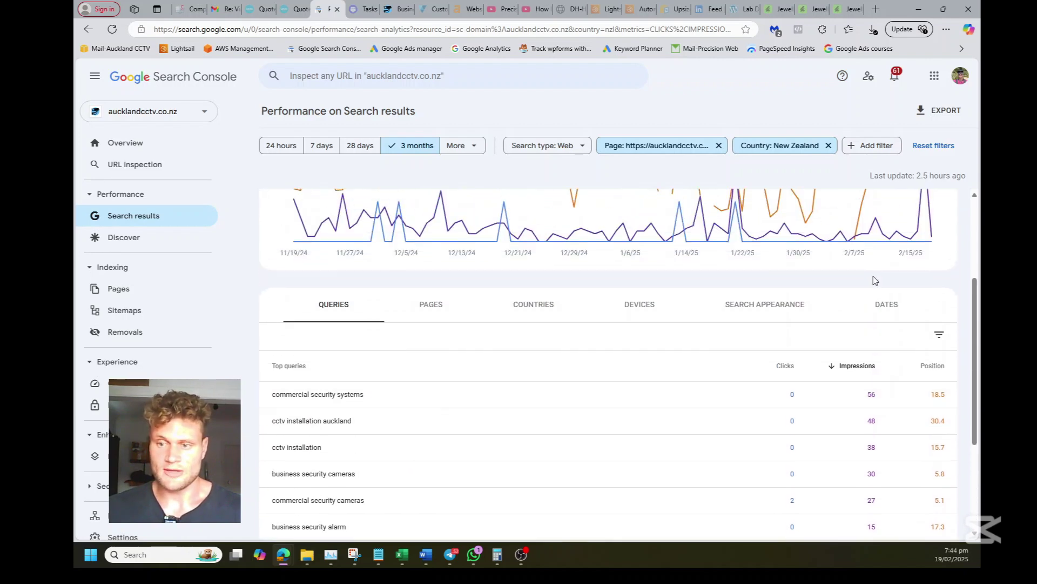
scroll(876, 280, up, 3)
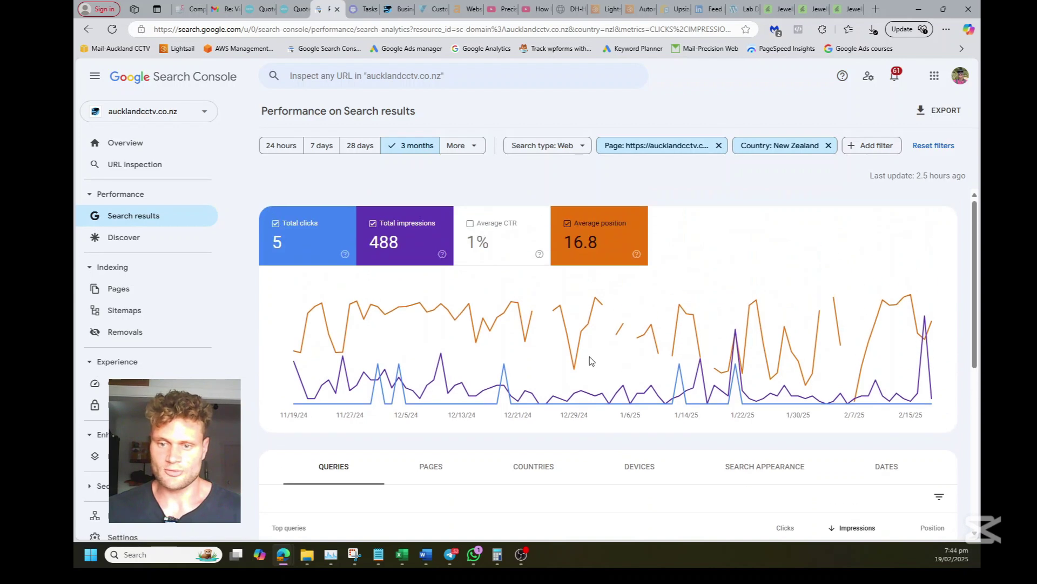
scroll(591, 361, down, 1)
scroll(591, 360, down, 2)
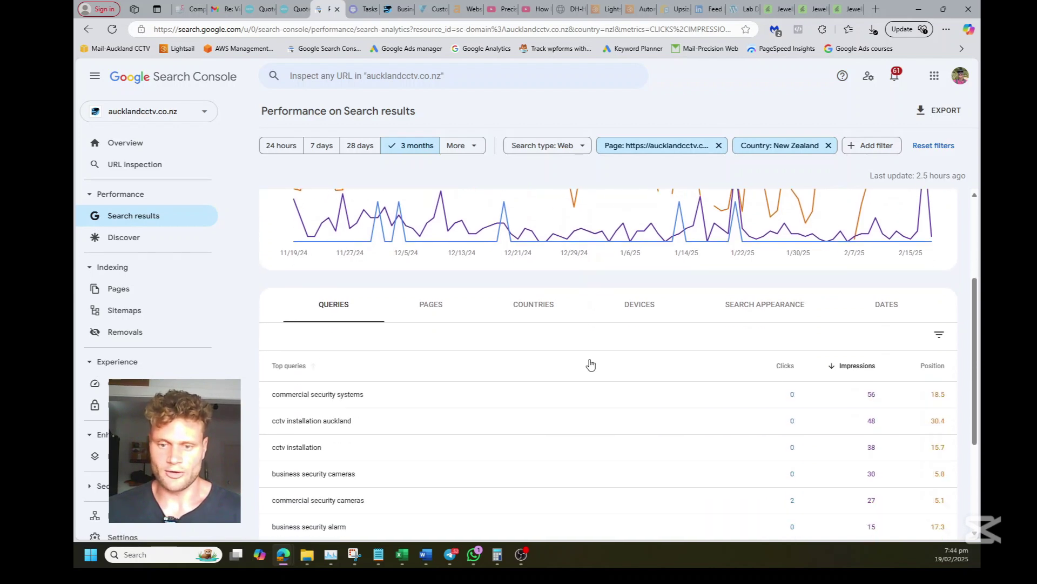
scroll(570, 333, down, 2)
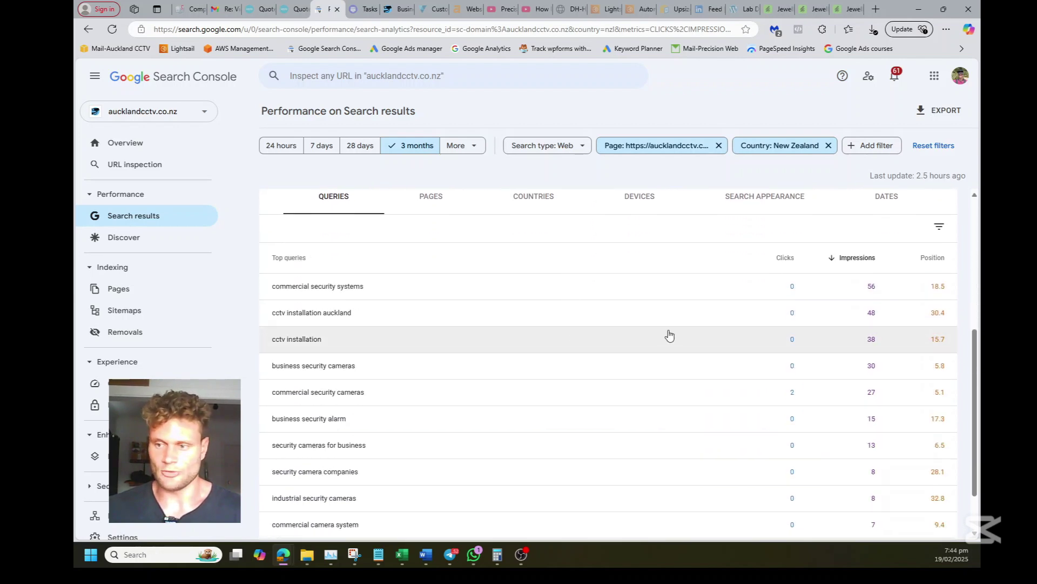
click(368, 291)
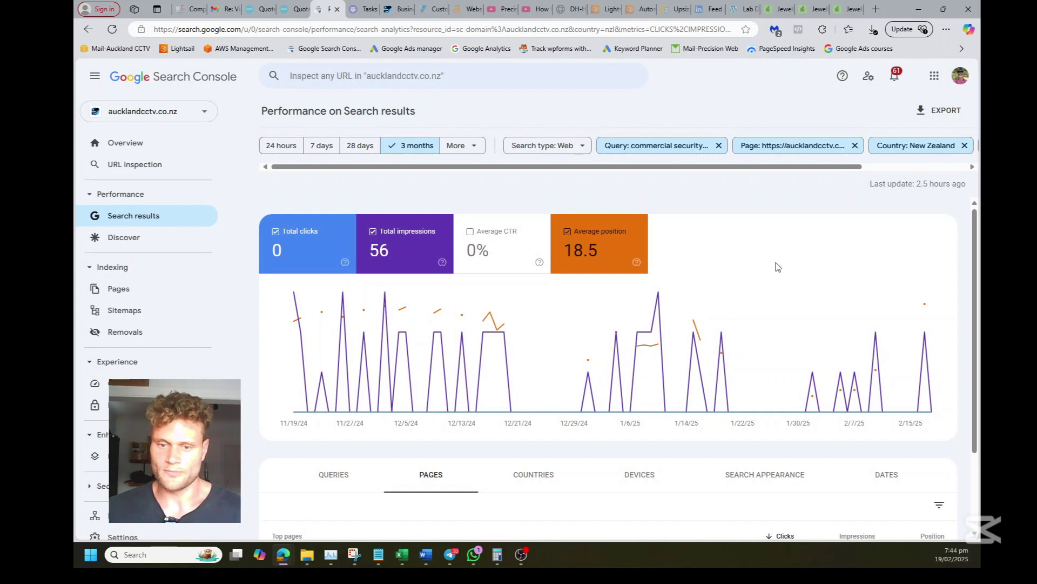
- Examine which page ranks for "commercial security systems" and how its daily position changes across the three-month chart
scroll(776, 266, down, 2)
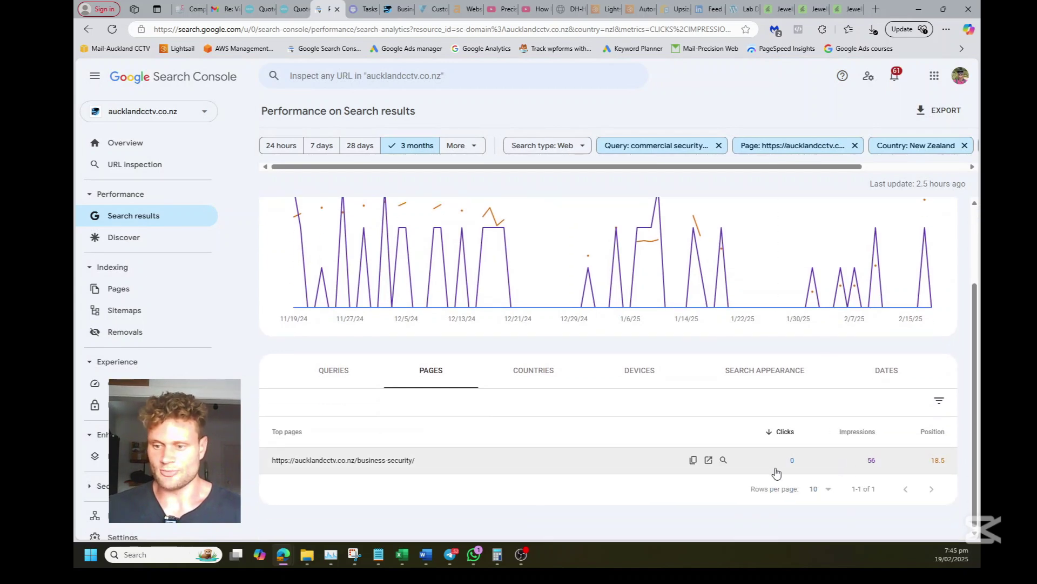
scroll(789, 464, up, 1)
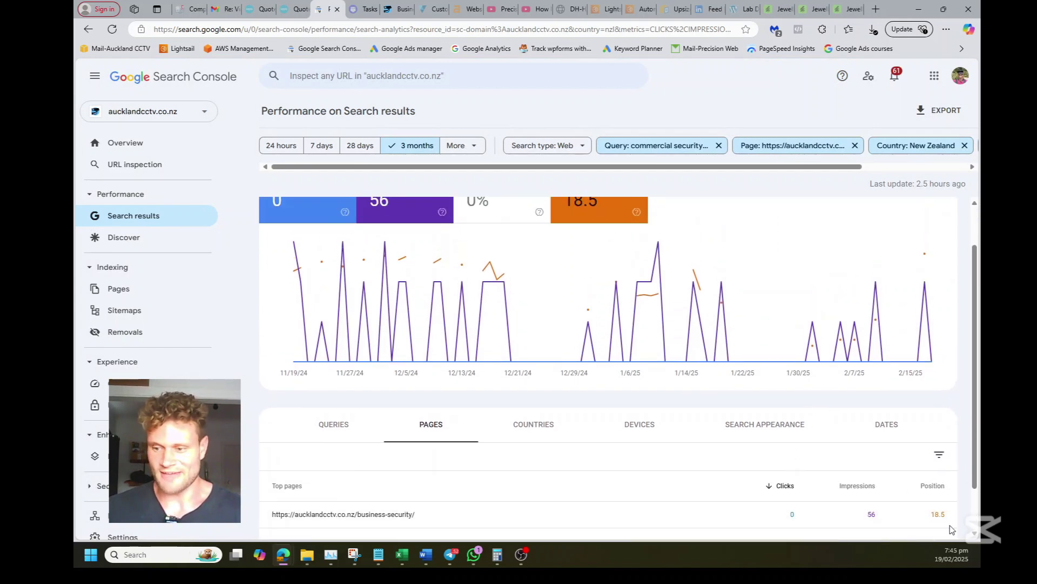
scroll(811, 319, up, 1)
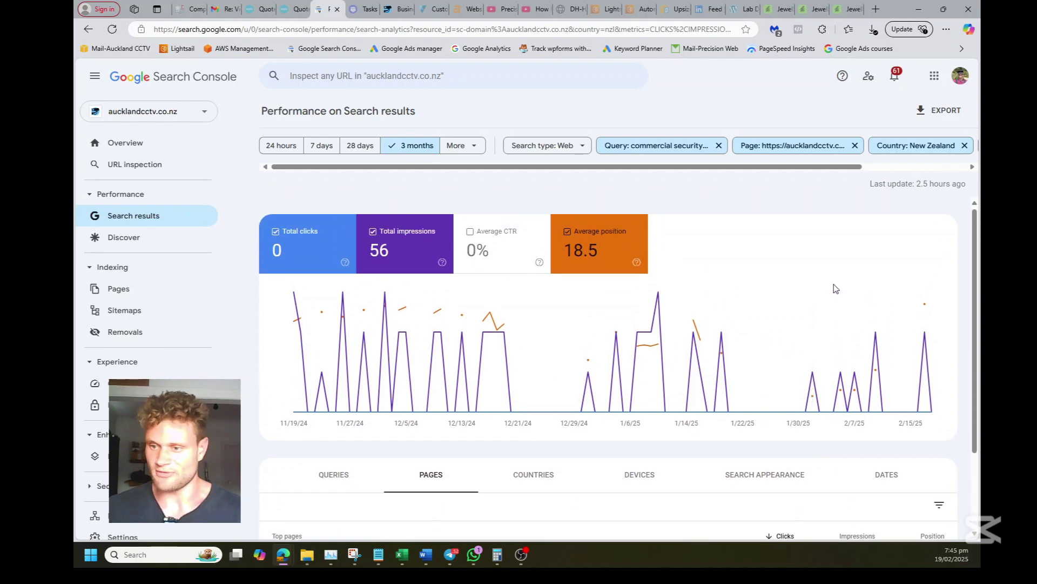
mouse_move(925, 323)
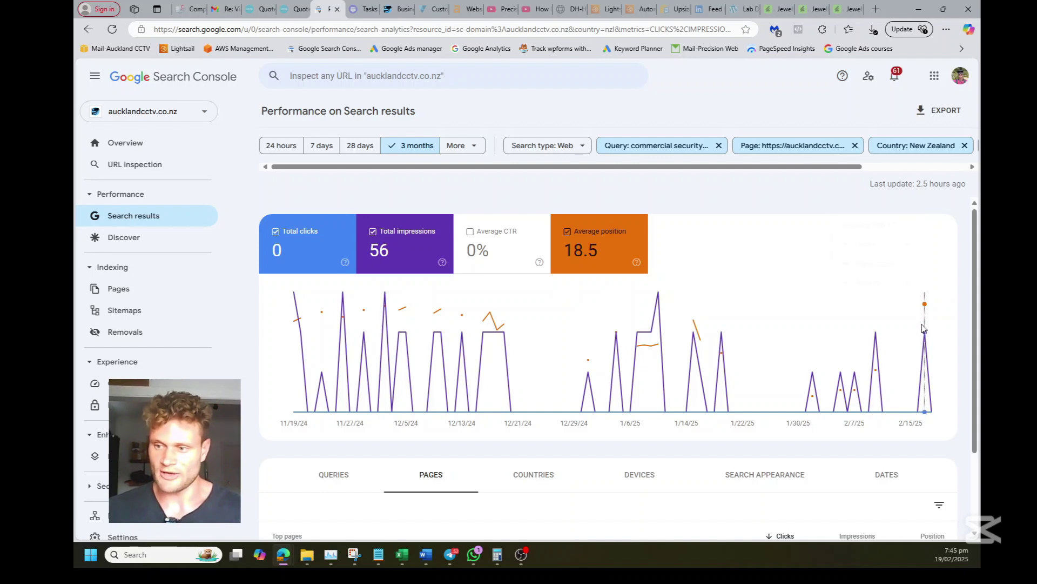
mouse_move(885, 344)
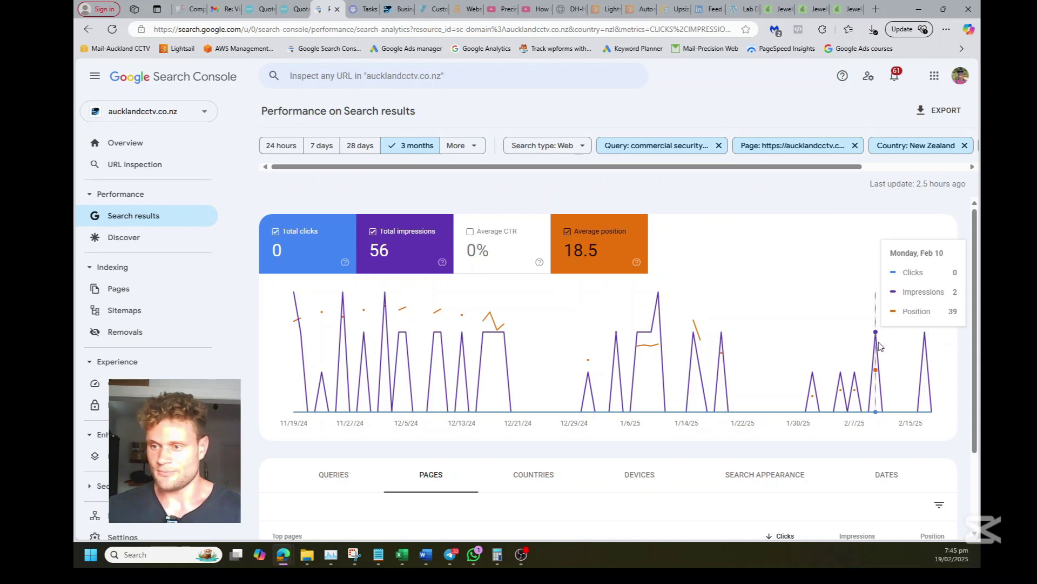
mouse_move(842, 377)
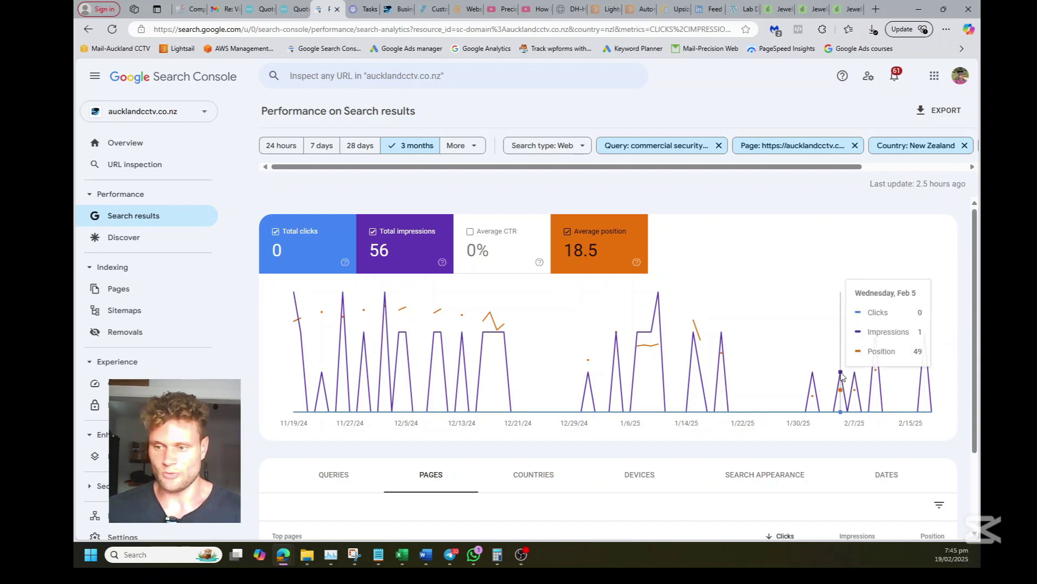
mouse_move(693, 337)
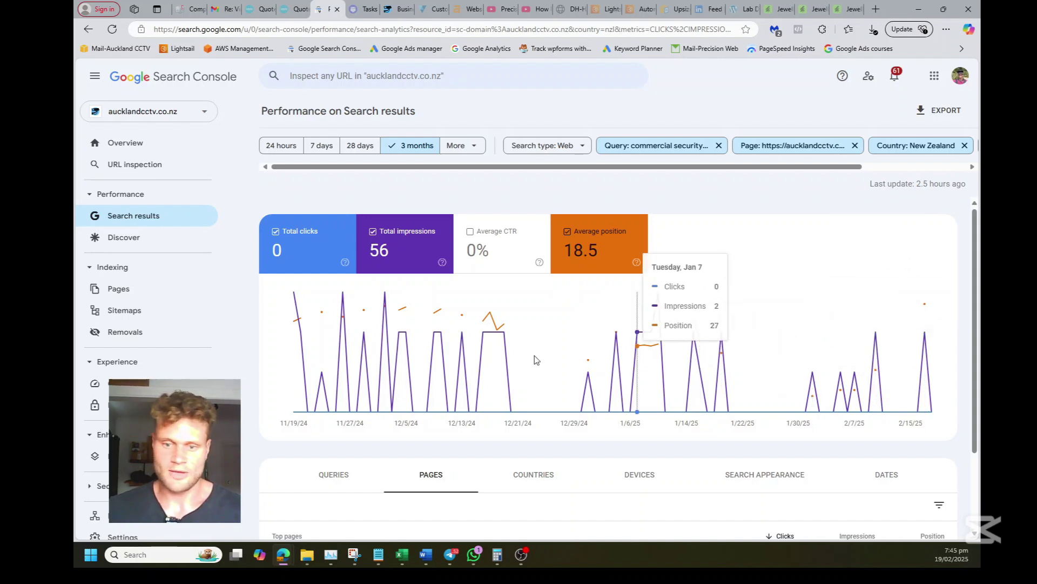
mouse_move(440, 319)
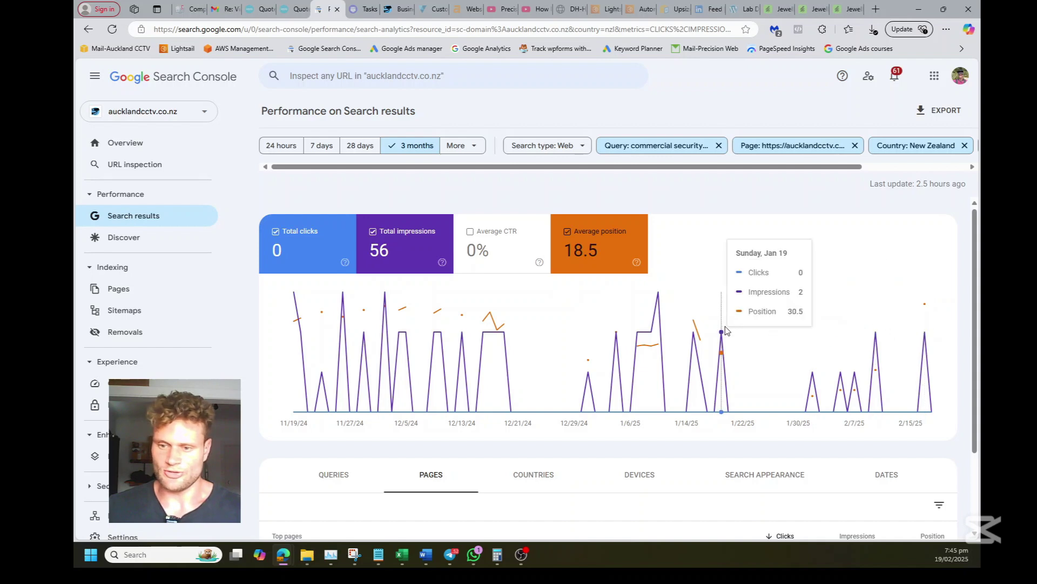
scroll(726, 332, down, 2)
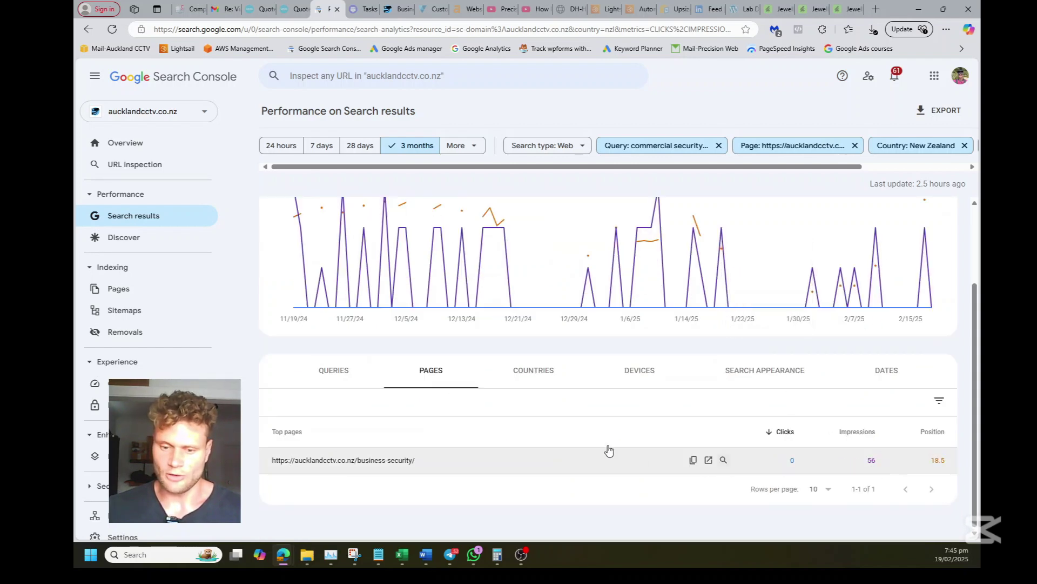
scroll(470, 222, up, 2)
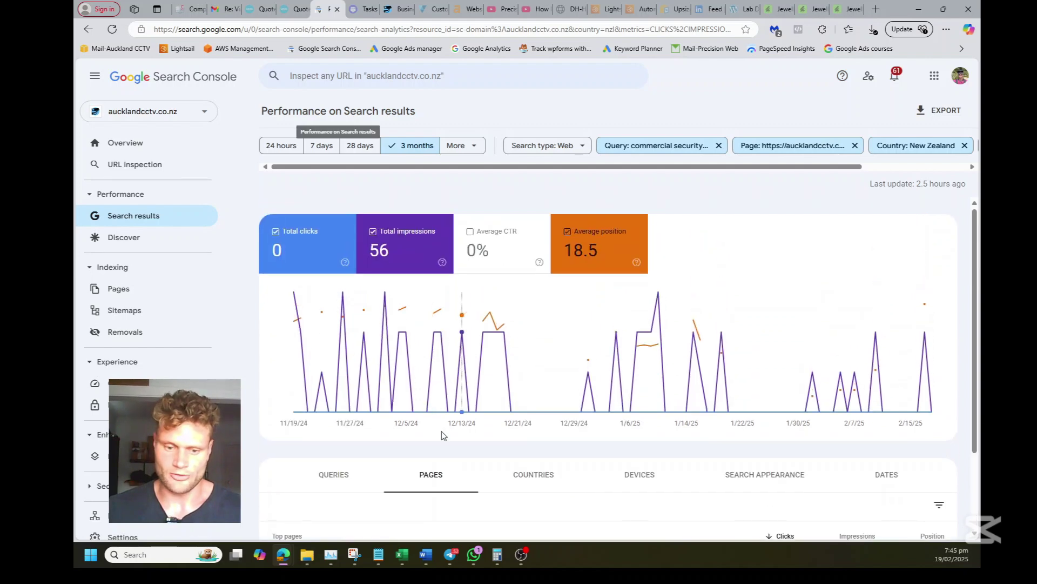
- Switch to Snipping Tool to check the captured keyword search volumes, and minimize its window when finished
click(354, 554)
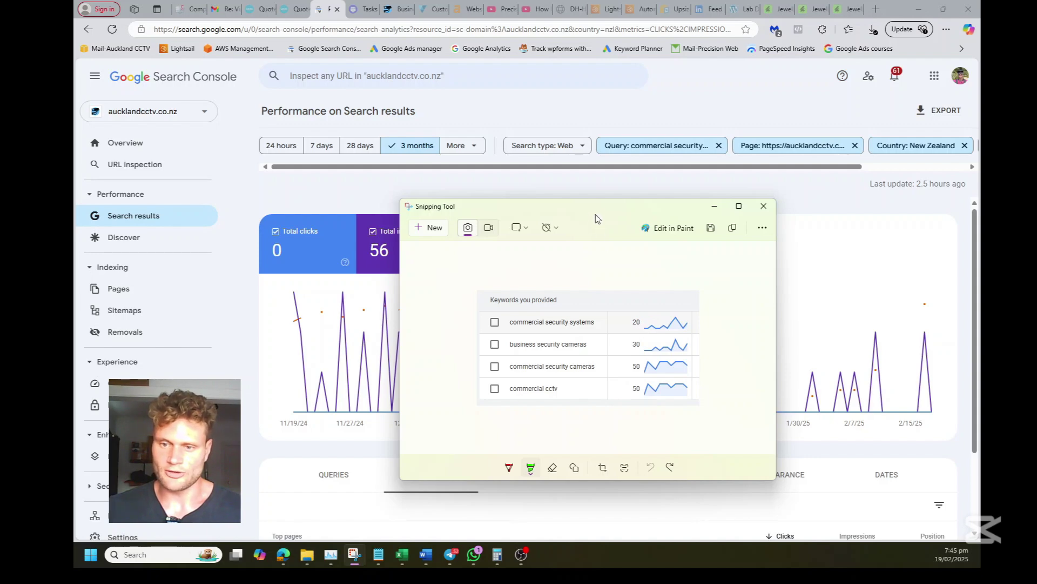
drag(596, 209, 544, 184)
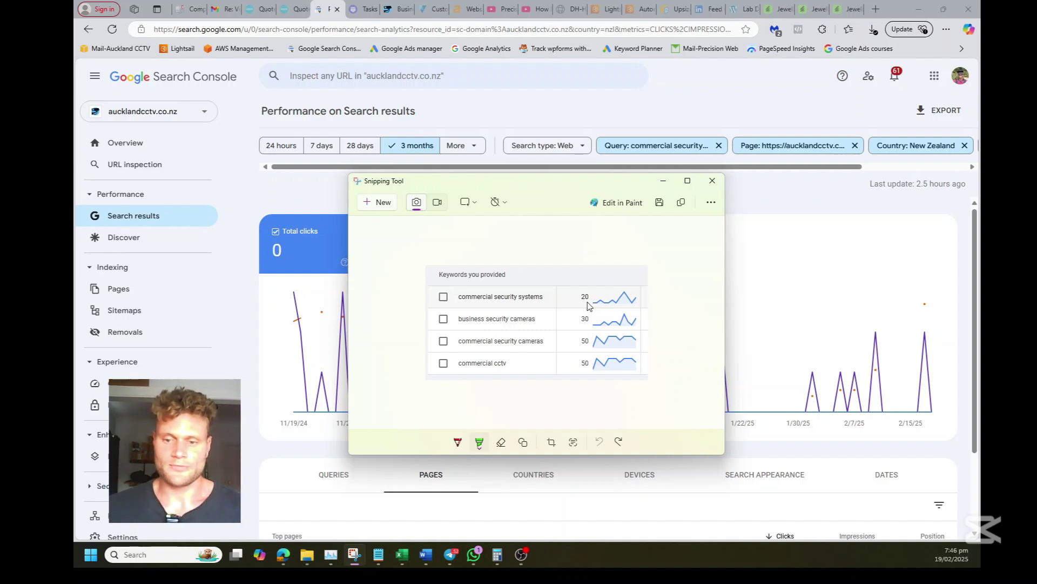
click(664, 181)
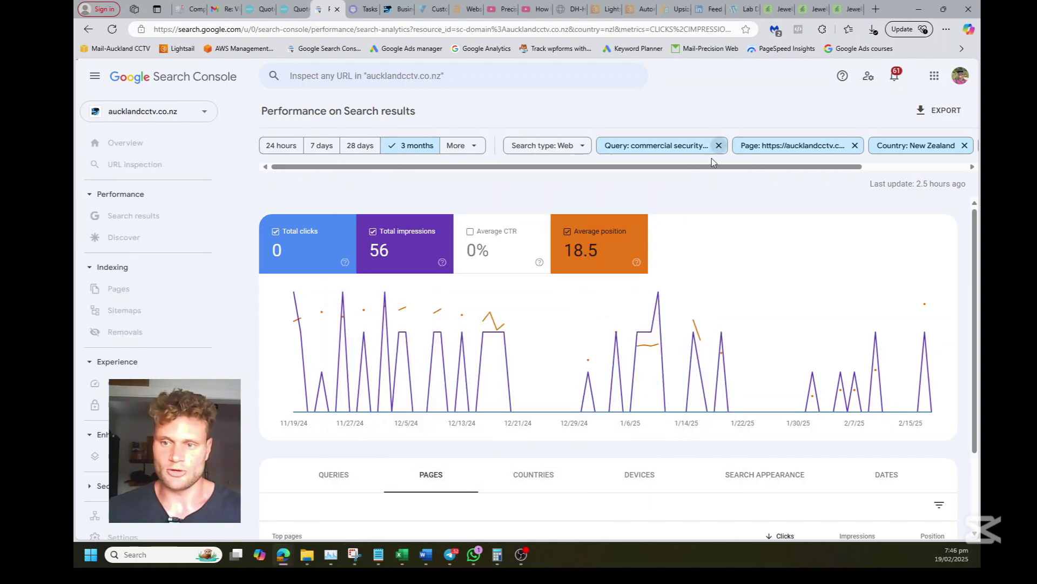
- Remove the "commercial security systems" query filter from the performance report, keeping the page and country filters
click(718, 145)
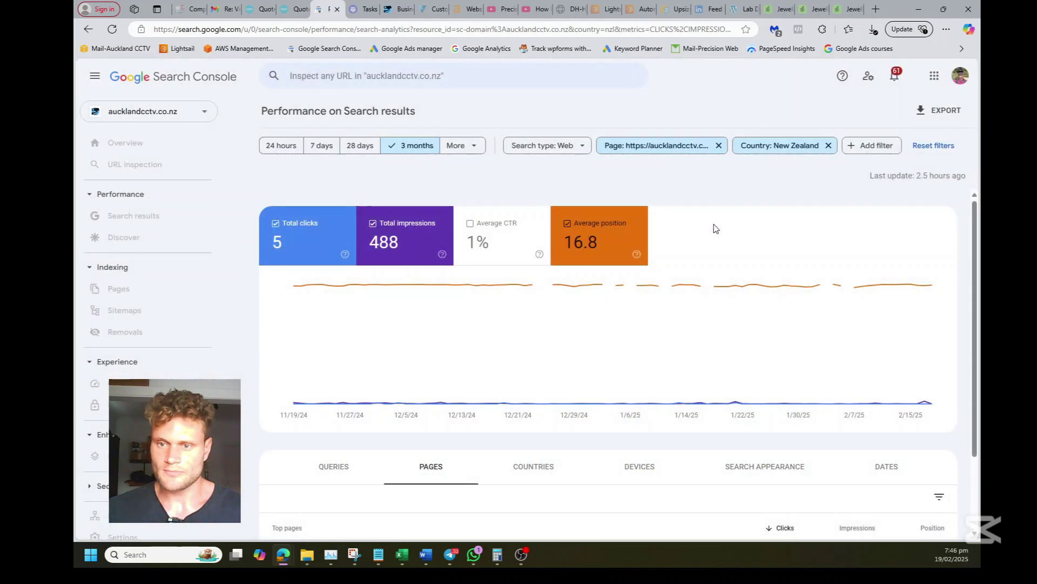
- List the search queries for the filtered page and sort them by impressions, highest first
scroll(716, 228, down, 2)
click(349, 370)
scroll(517, 359, down, 2)
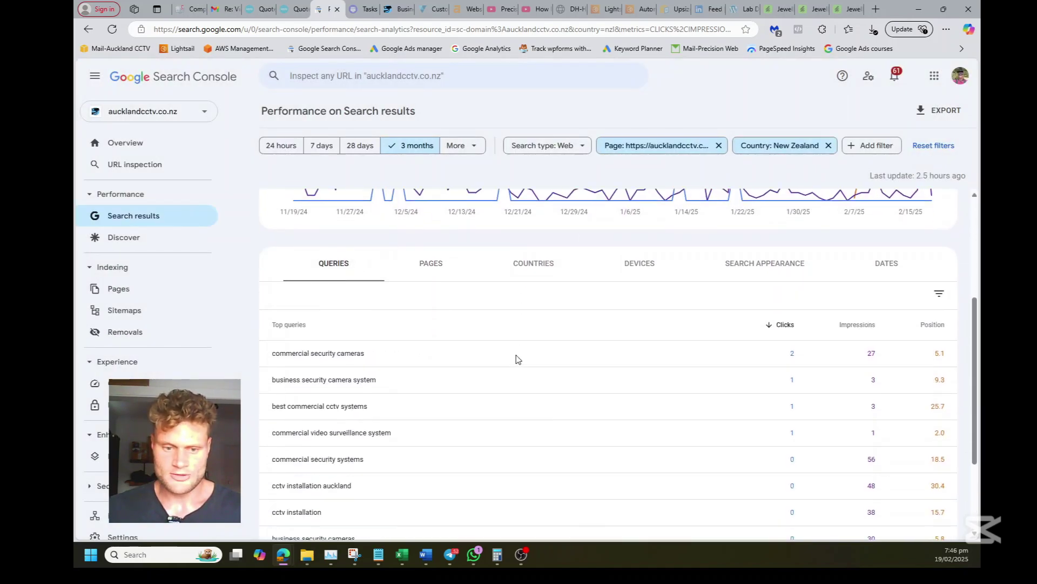
click(857, 324)
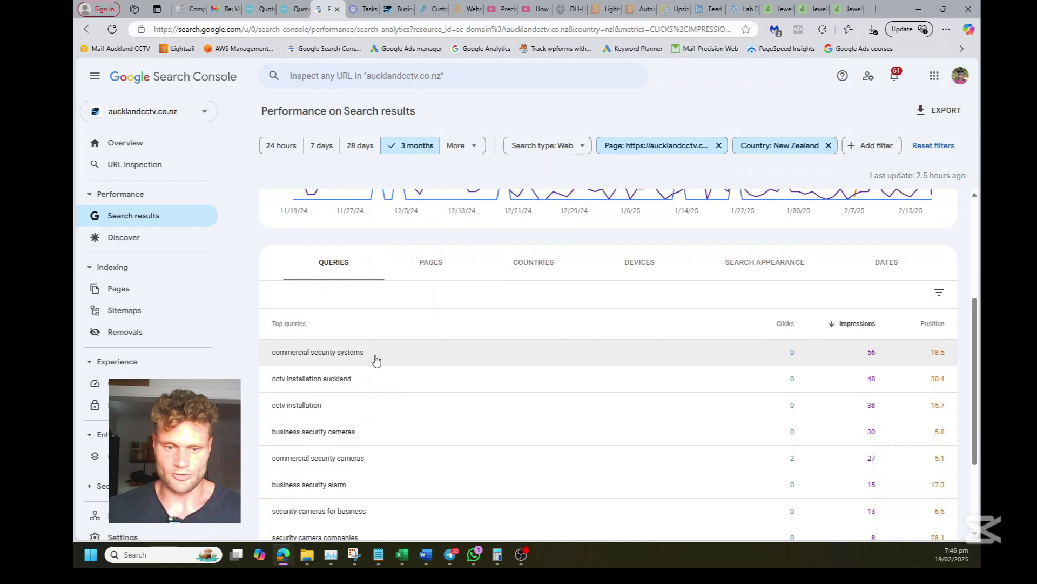
scroll(377, 361, down, 1)
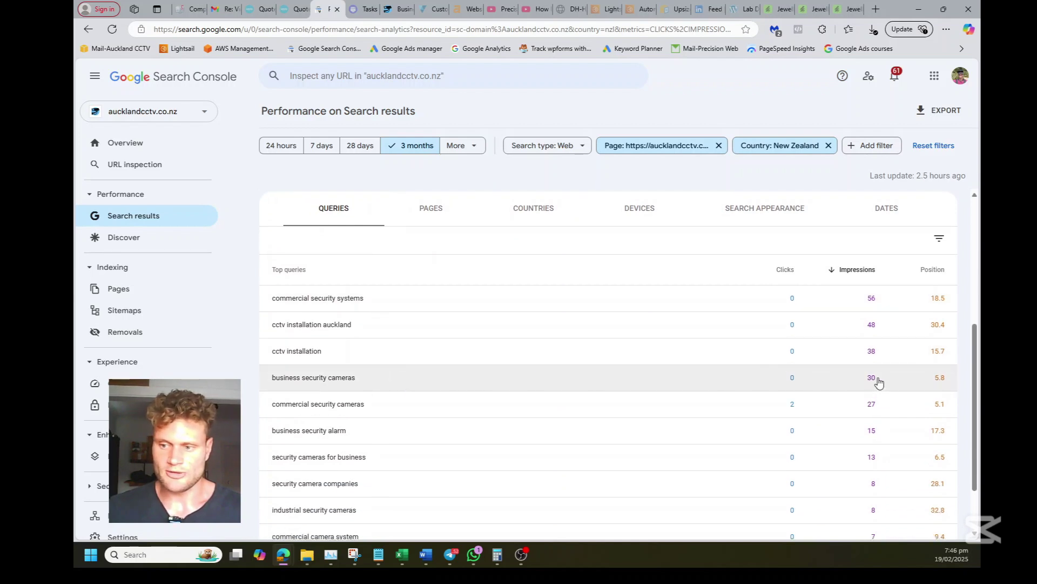
- Filter the report to the query "business security cameras" and check its captured search volume in Snipping Tool, minimizing that window when finished
click(534, 380)
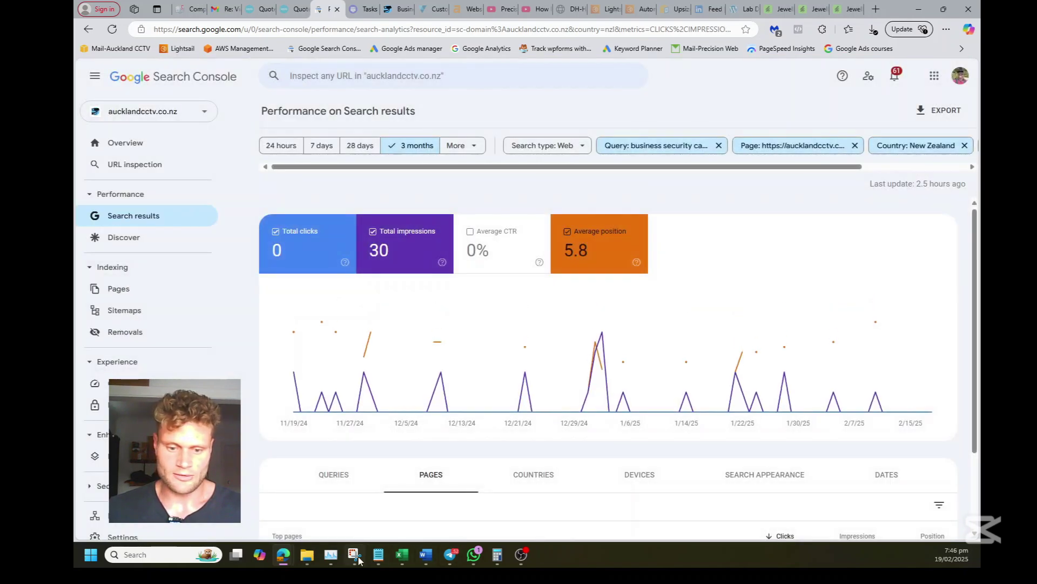
click(355, 555)
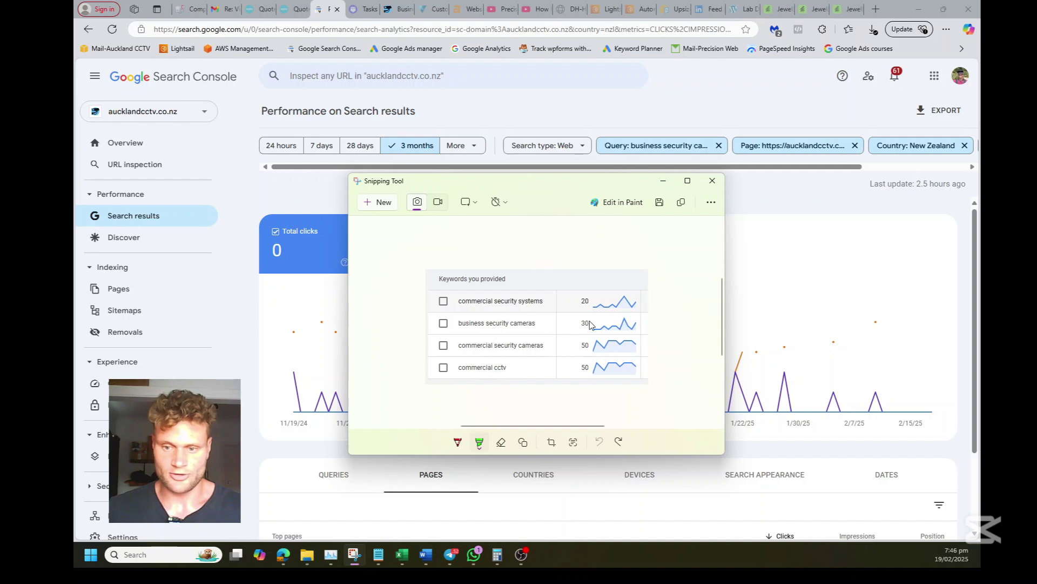
click(664, 182)
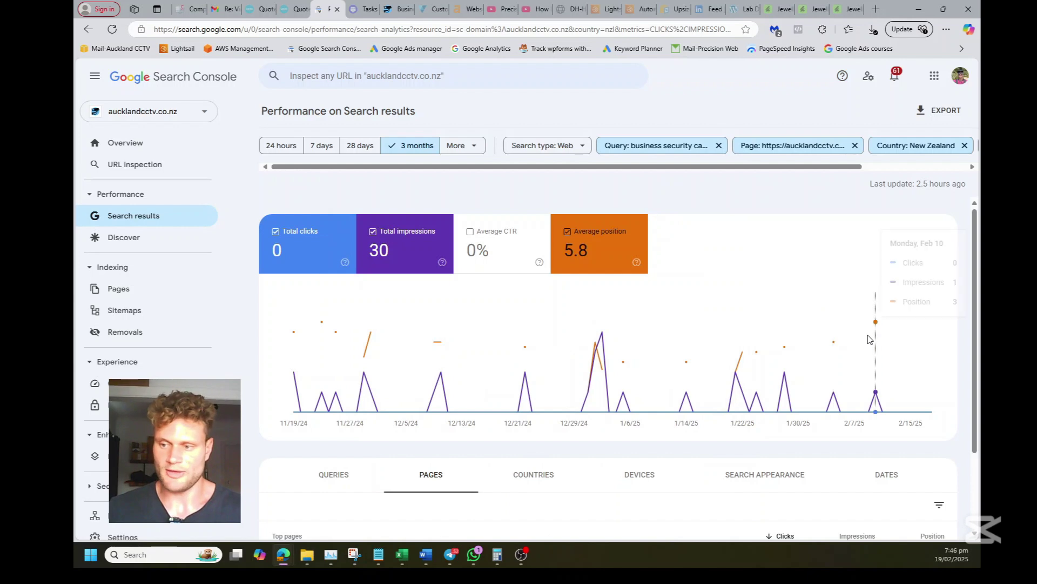
- Examine the daily positions and impressions for "business security cameras" across the three-month chart
mouse_move(870, 339)
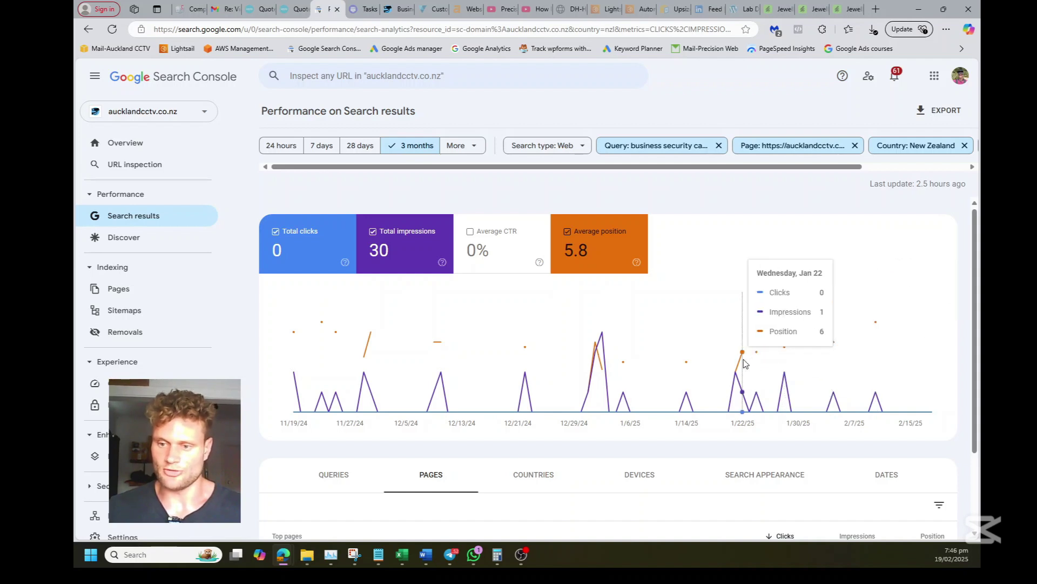
scroll(616, 351, down, 1)
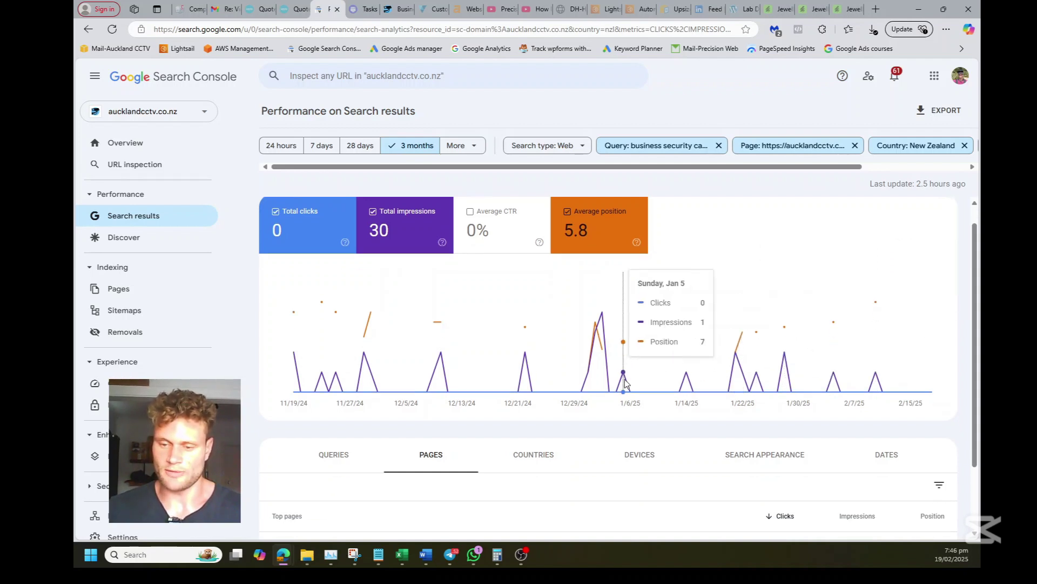
scroll(708, 282, up, 1)
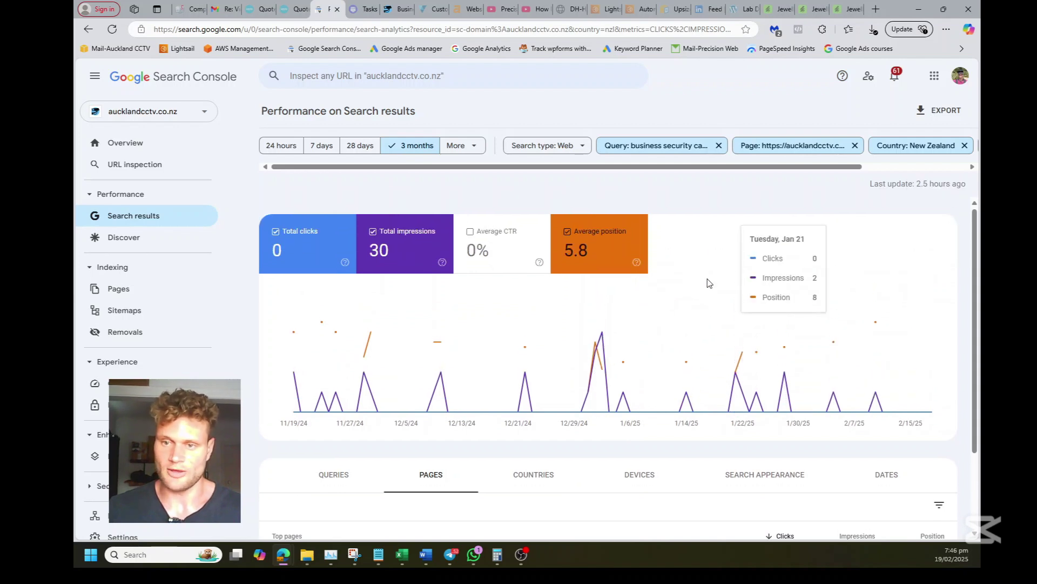
- Return to the page's query list without the query filter and review its top queries by impressions
click(88, 29)
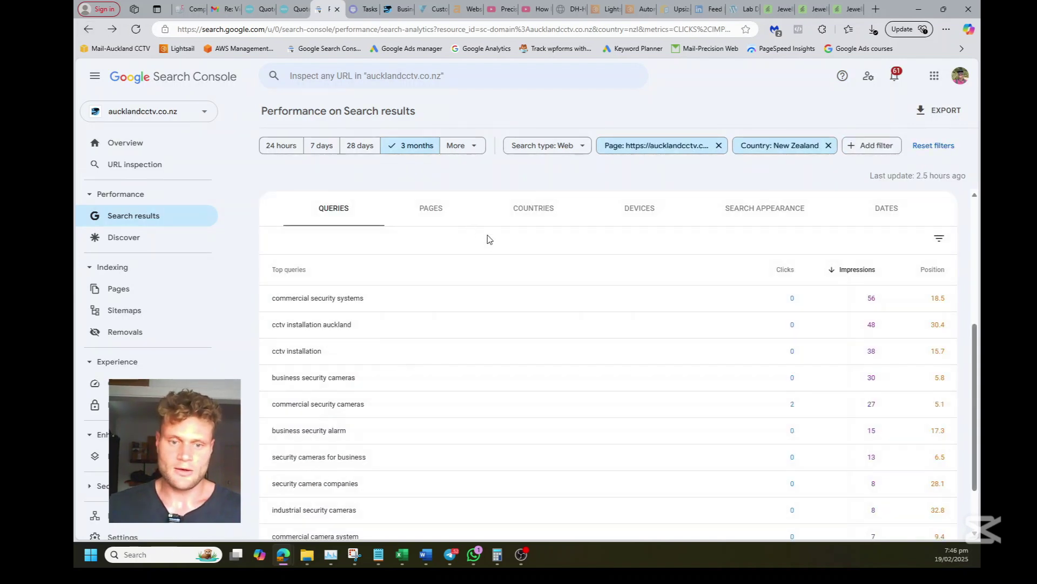
double_click(850, 274)
scroll(770, 242, up, 1)
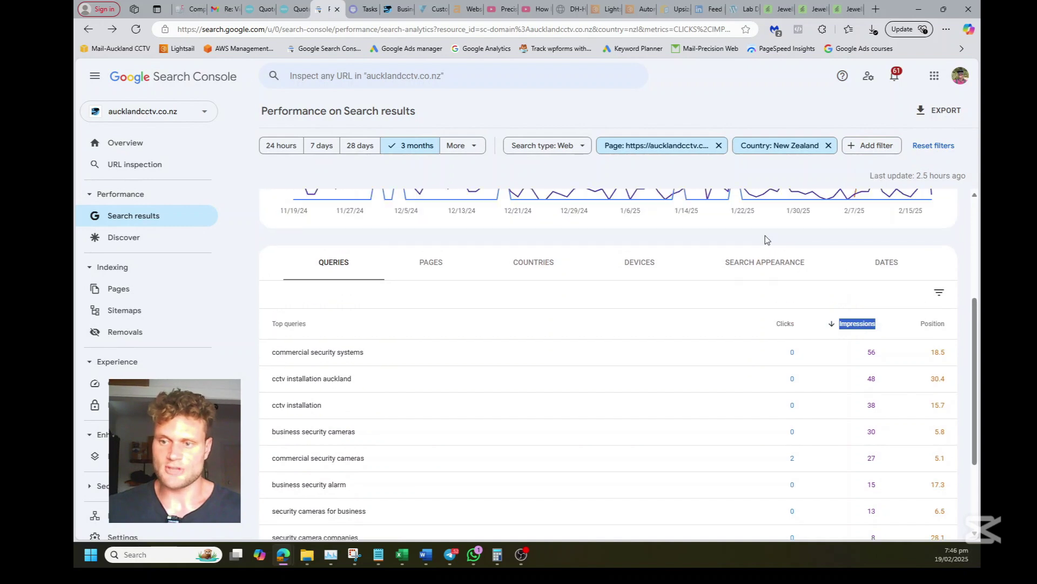
click(757, 239)
scroll(757, 239, up, 1)
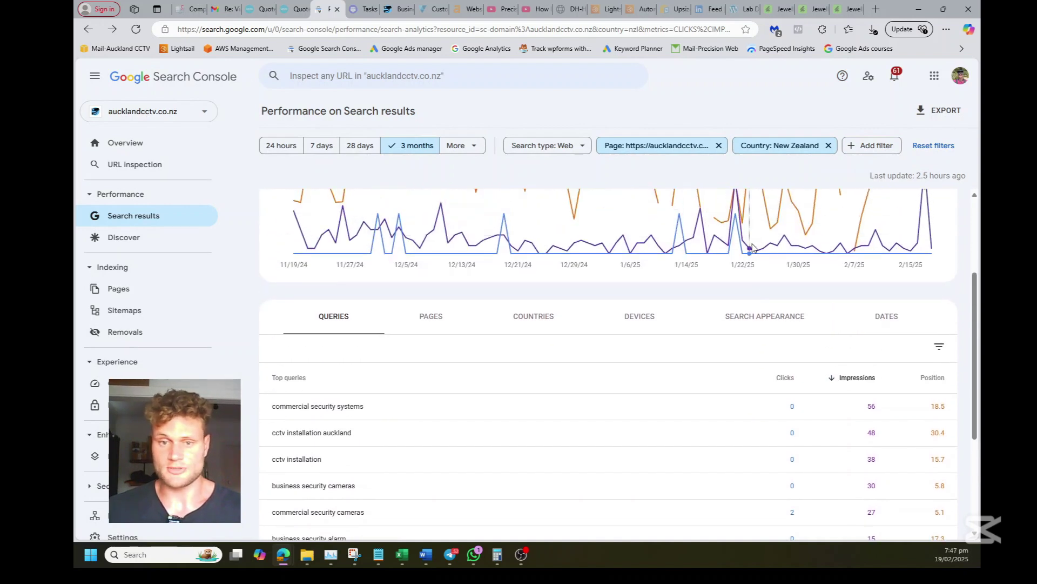
scroll(707, 329, down, 2)
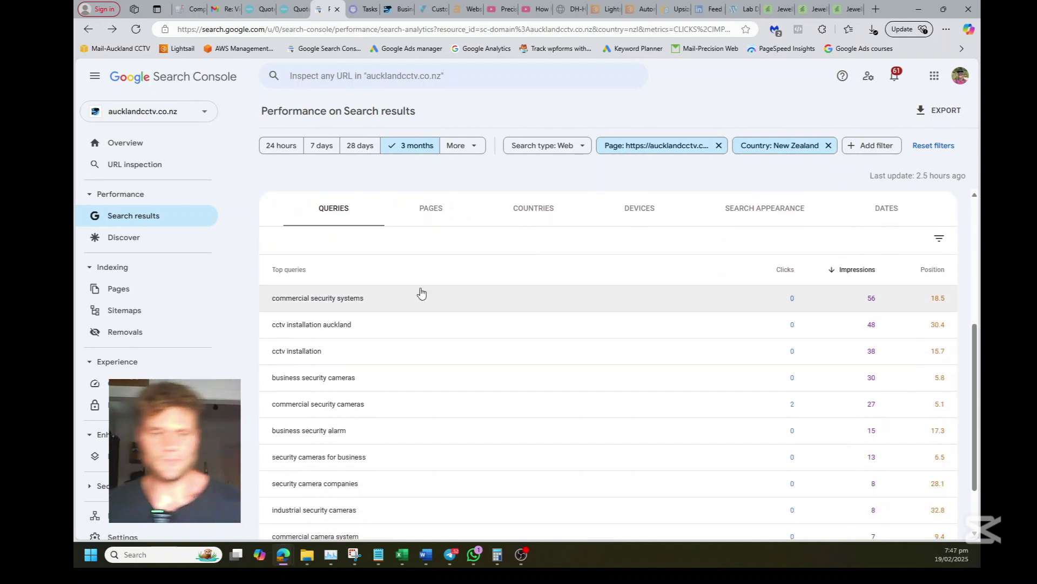
- Switch to Snipping Tool and highlight the four captured keywords in green, from "commercial security systems" to "commercial cctv"
click(355, 555)
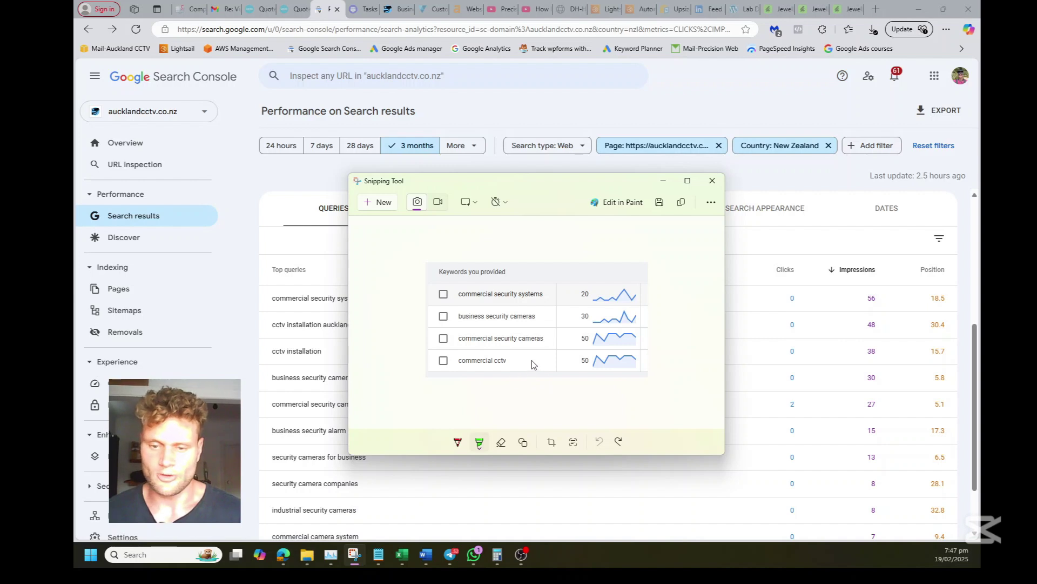
drag(456, 298, 542, 295)
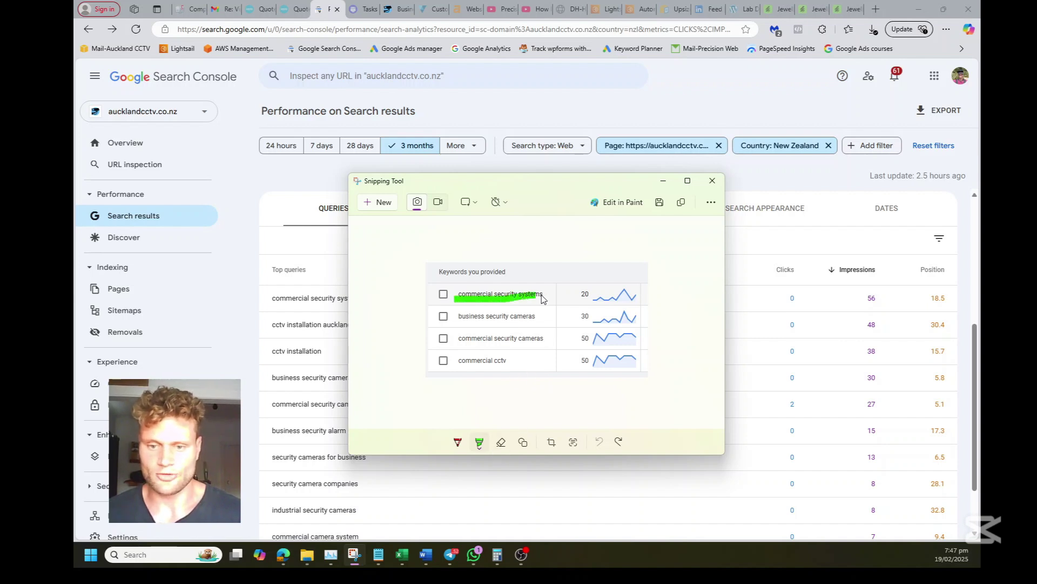
drag(460, 318, 537, 317)
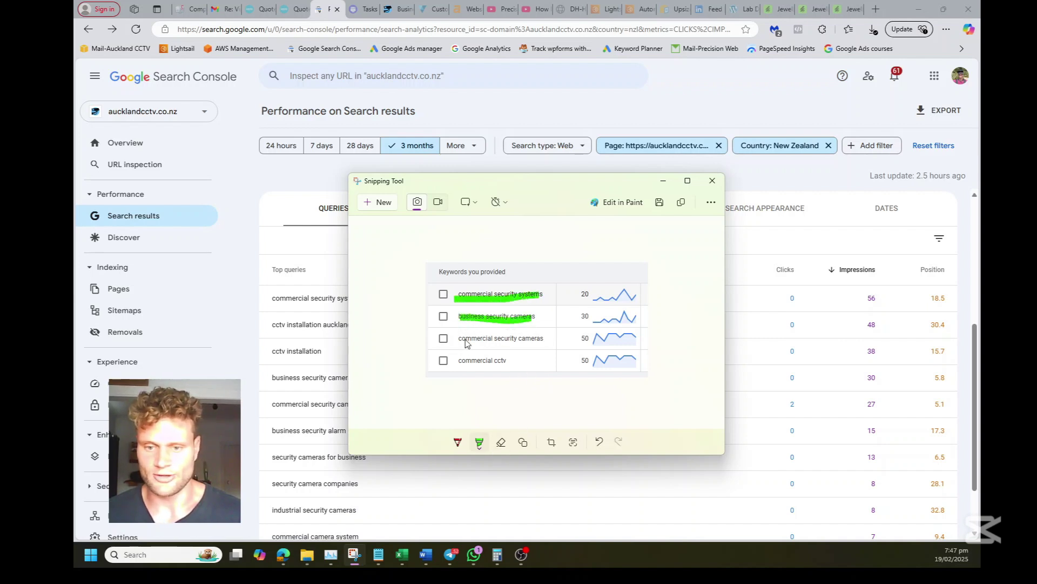
drag(464, 340, 539, 340)
drag(457, 360, 511, 361)
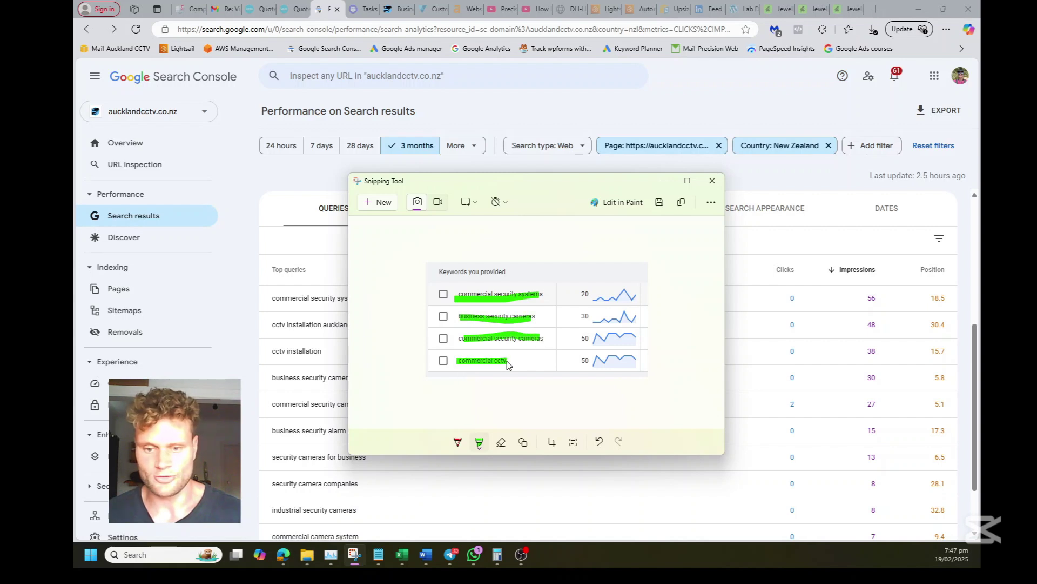
- Undo all four highlighter strokes on the keyword capture and minimize Snipping Tool to return to the query list
key(ctrl+z)
key(ctrl+z)
key(ctrl+z)
key(ctrl+z)
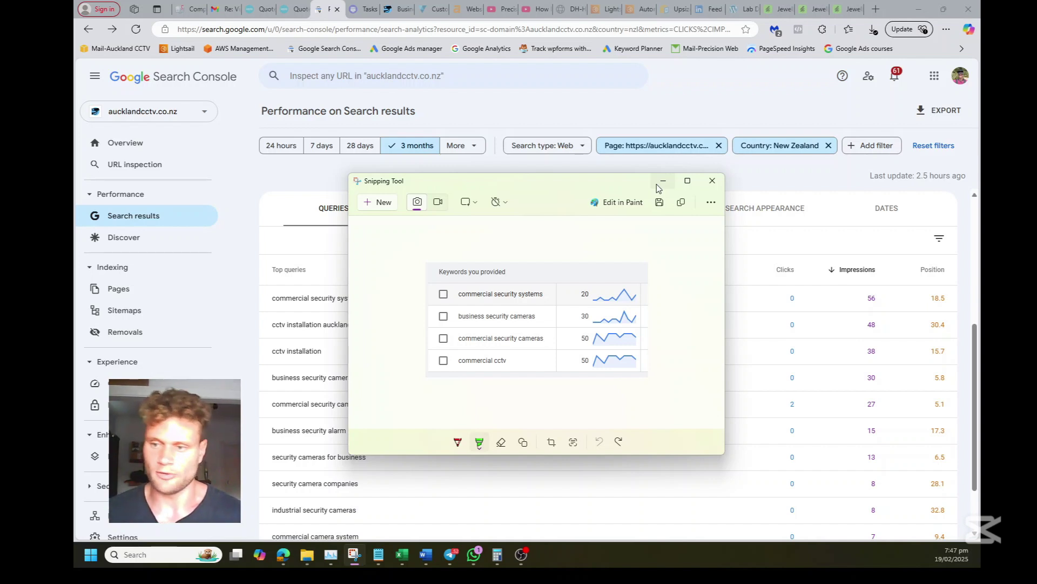
click(660, 182)
scroll(590, 282, down, 2)
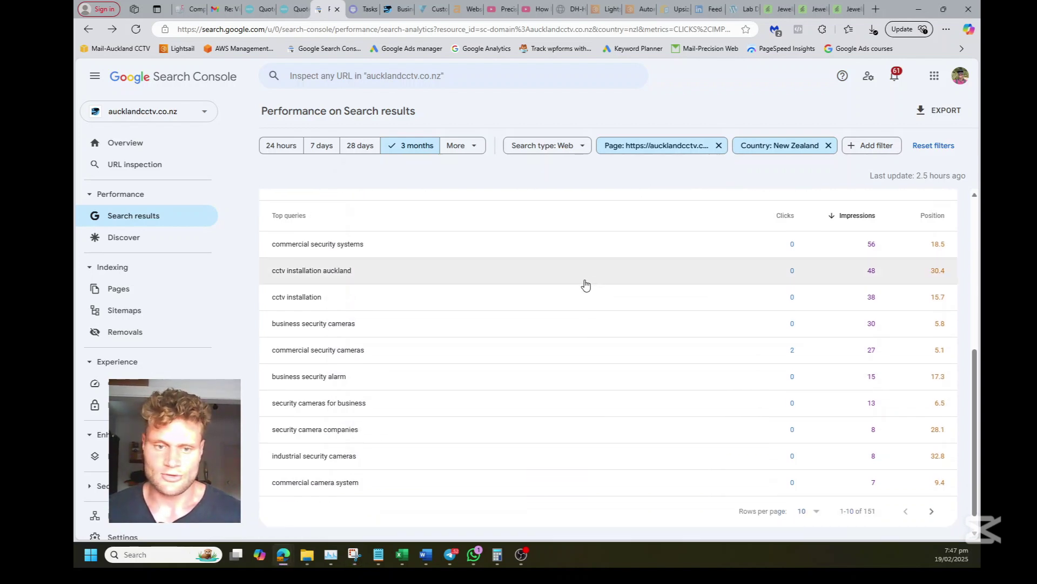
- Switch to Notepad and start the empty note with the heading "target keywords:"
click(385, 553)
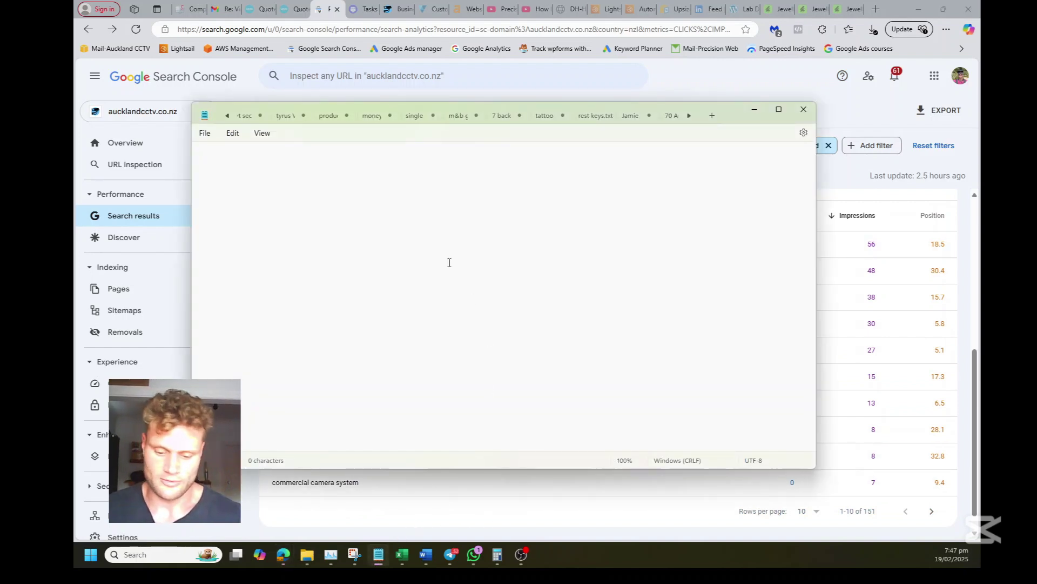
text(K)
key(BackSpace)
text(target)
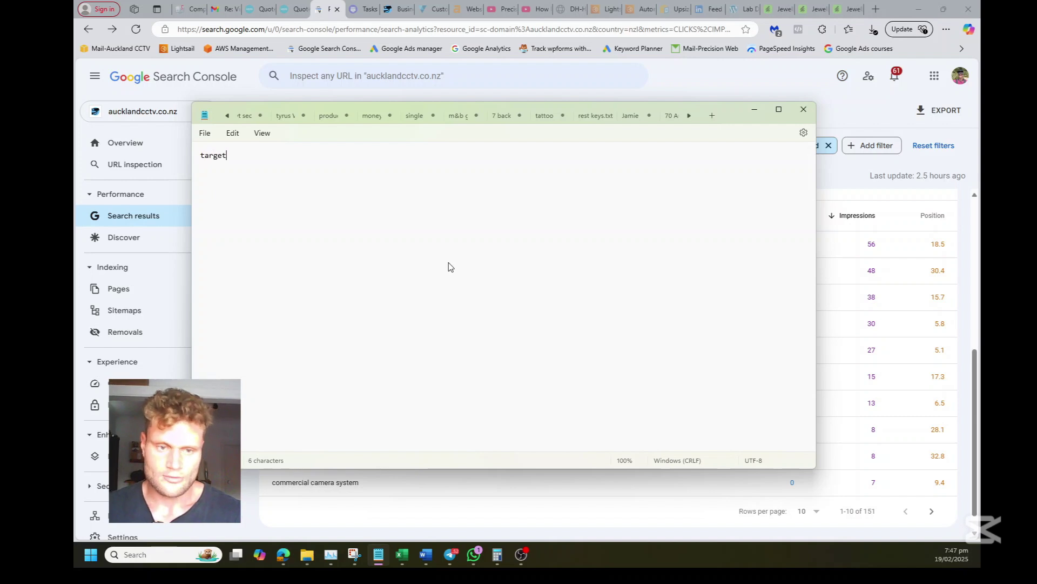
text( keywords:)
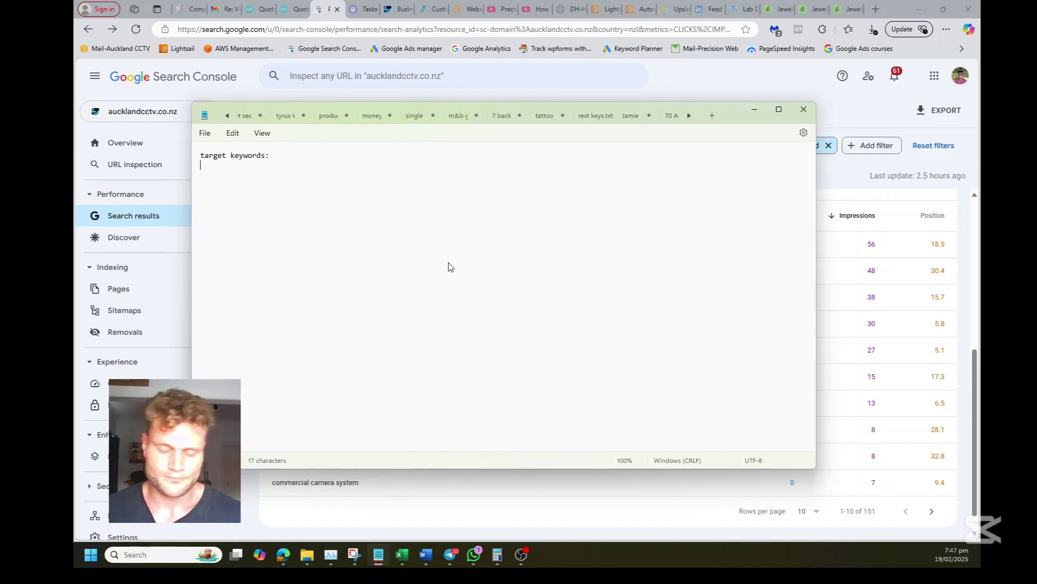
- Arrange Snipping Tool beside a narrowed Notepad window so the captured keywords stay visible, and enter "commercial security cameras" under the note's heading
click(361, 553)
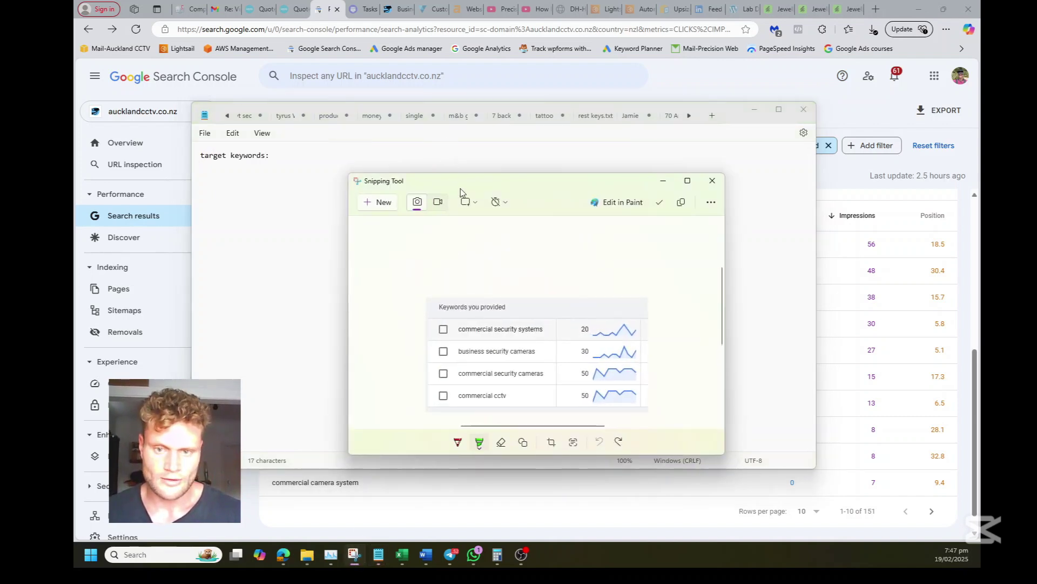
drag(468, 181, 686, 151)
click(399, 194)
text(c)
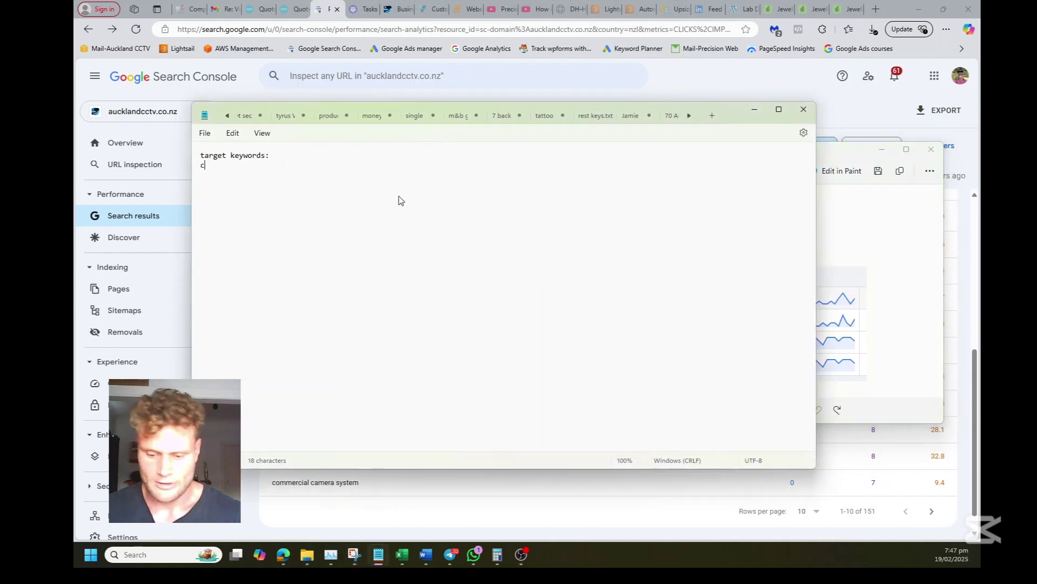
text(ommercial security cameras)
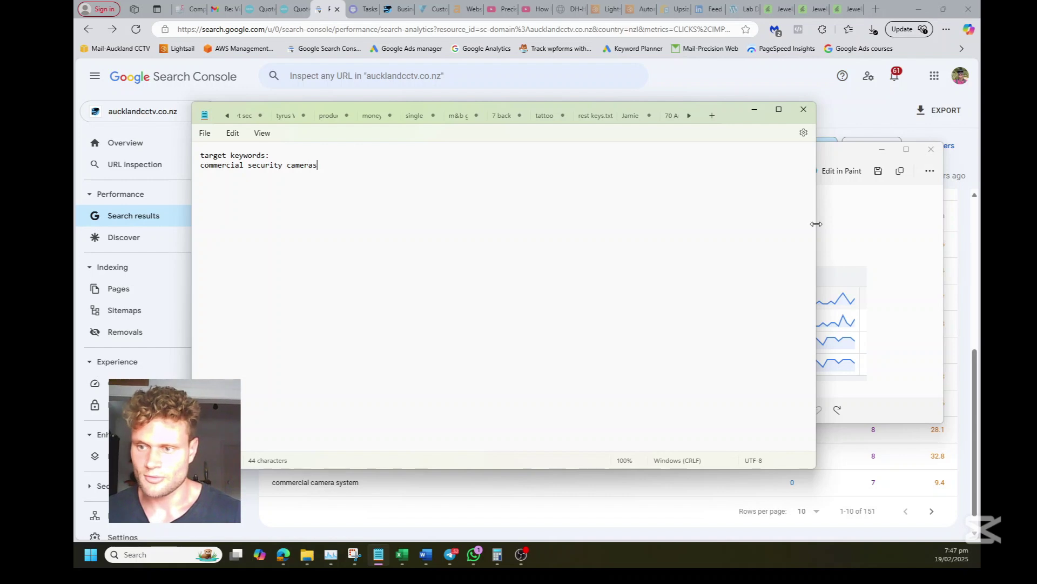
drag(816, 224, 578, 232)
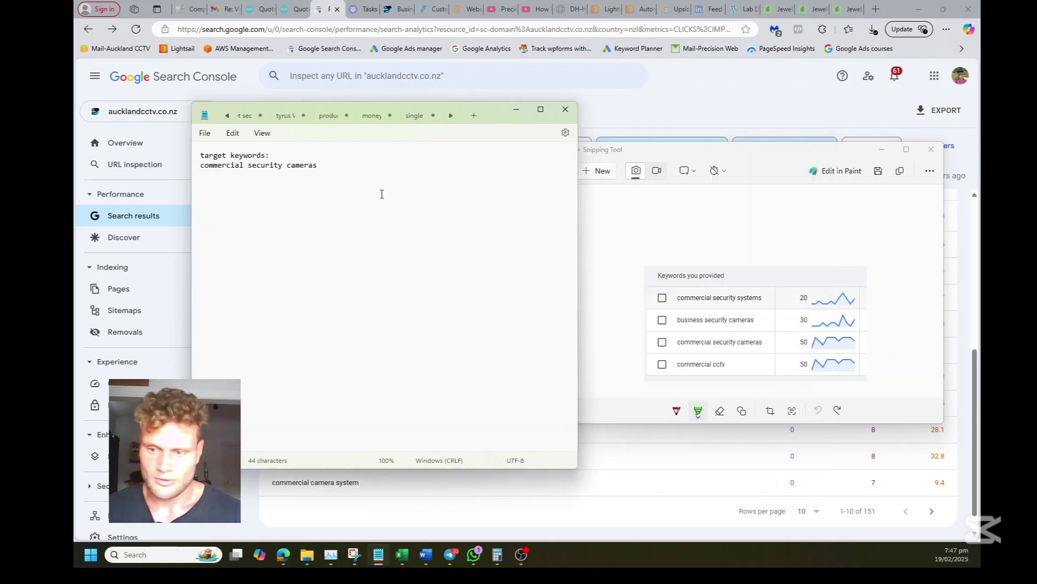
- Add "commercial security systems", "business security cameras" and "commercial cctv" to the note, each on its own line
text(com)
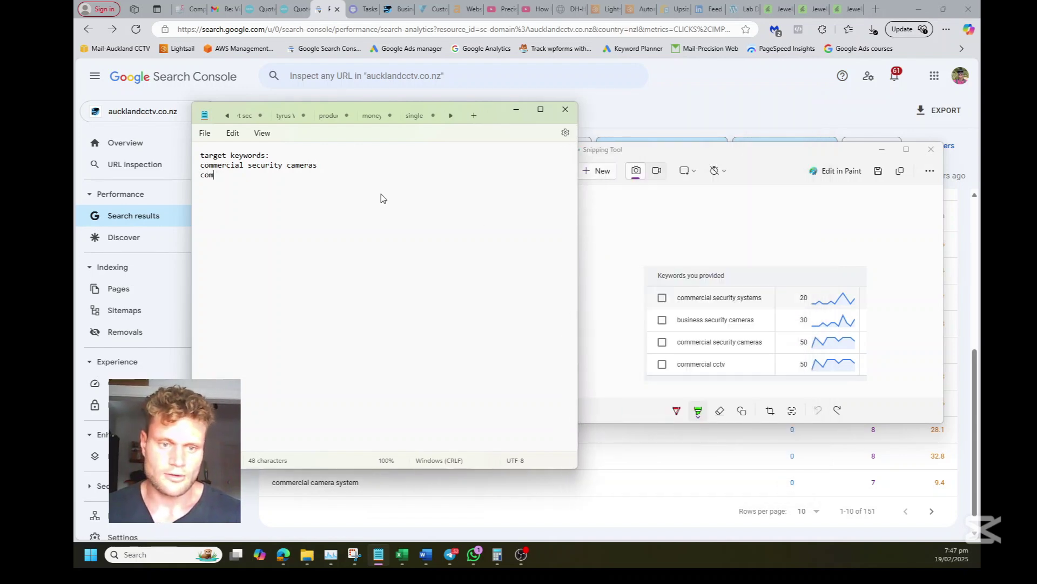
text(mercial security systems)
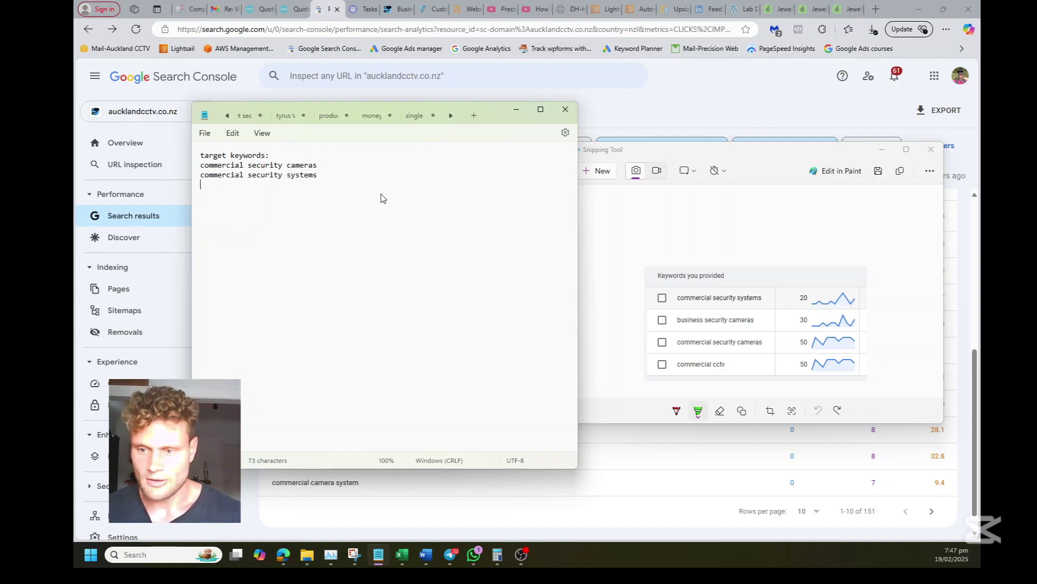
text( business se)
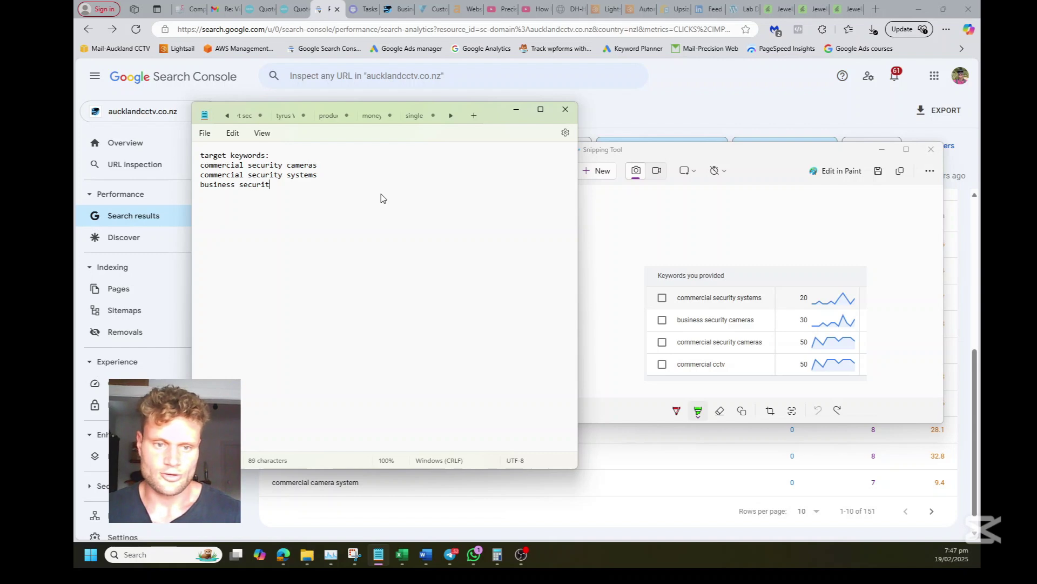
text(curity cameras commer)
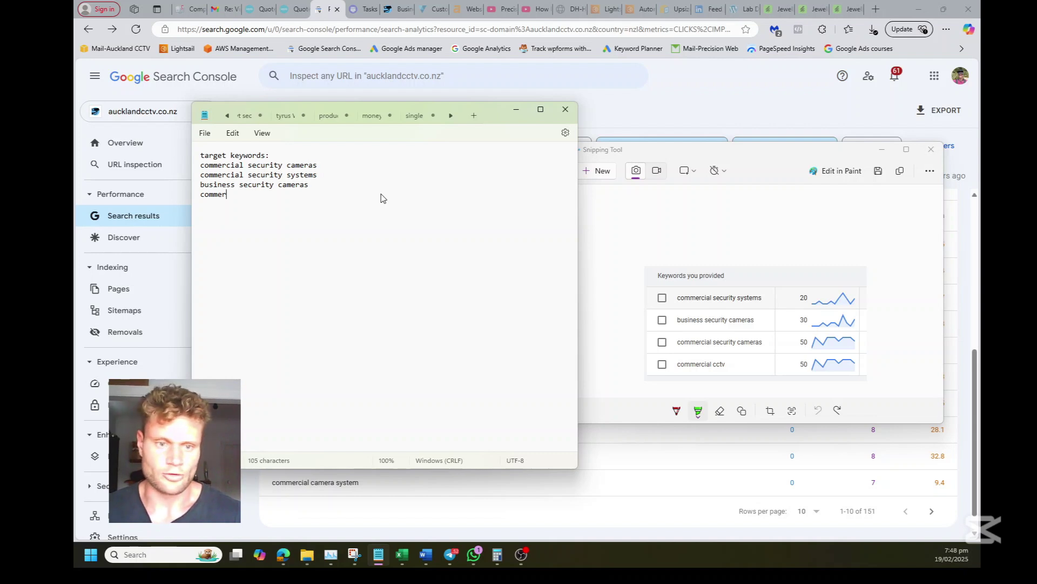
text(cial cctv)
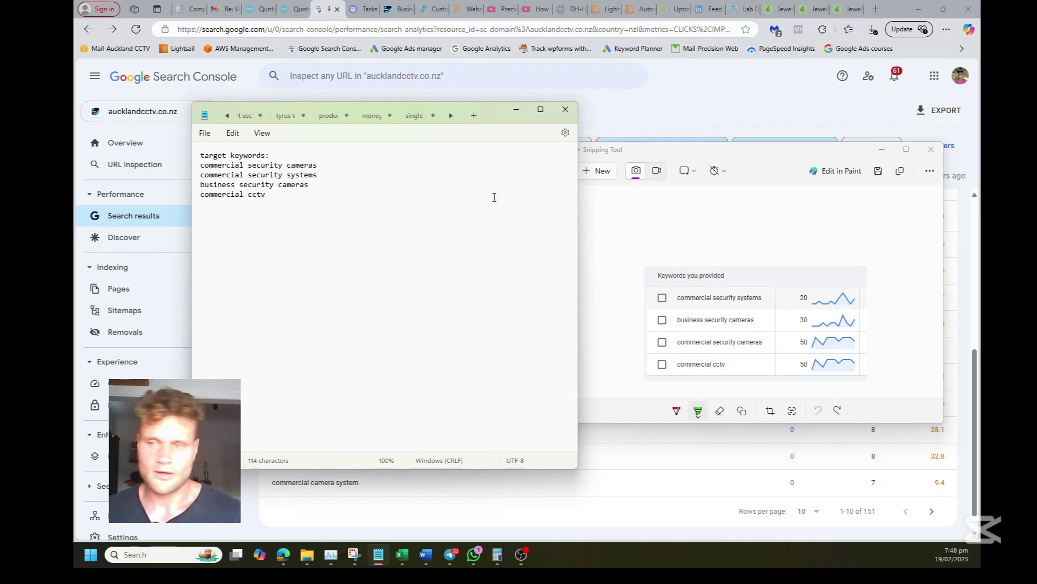
- Minimize Snipping Tool and Notepad, and compare the page's top queries with the target keywords, looking at the "cctv installation" queries
click(882, 149)
scroll(707, 300, down, 1)
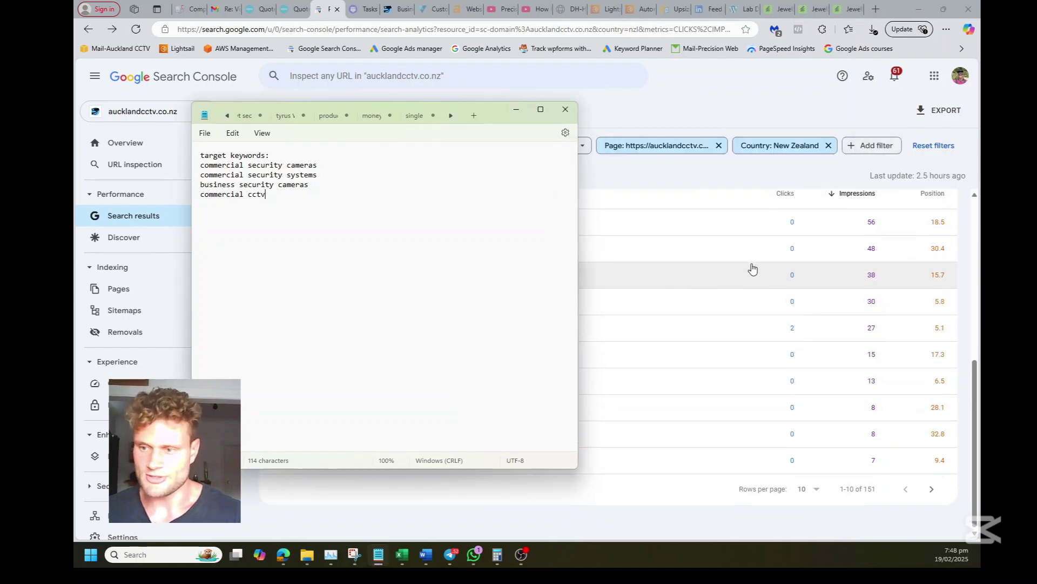
click(516, 113)
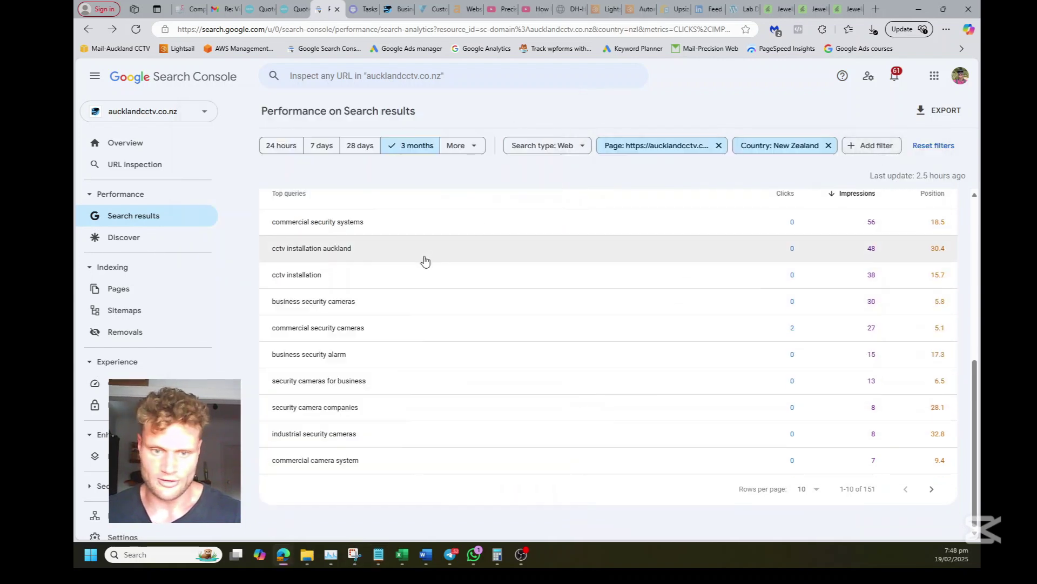
drag(253, 253, 333, 273)
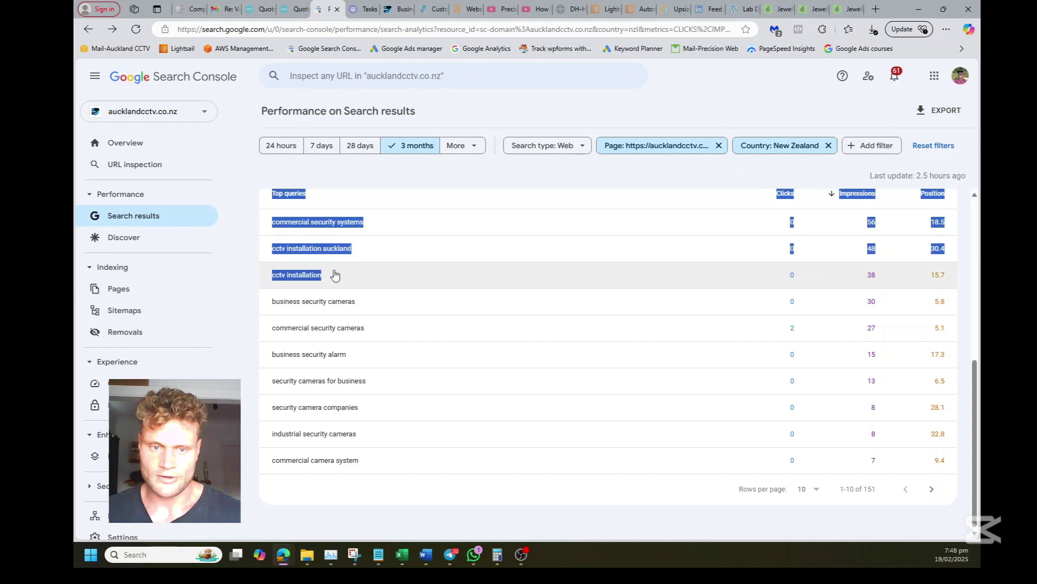
click(254, 256)
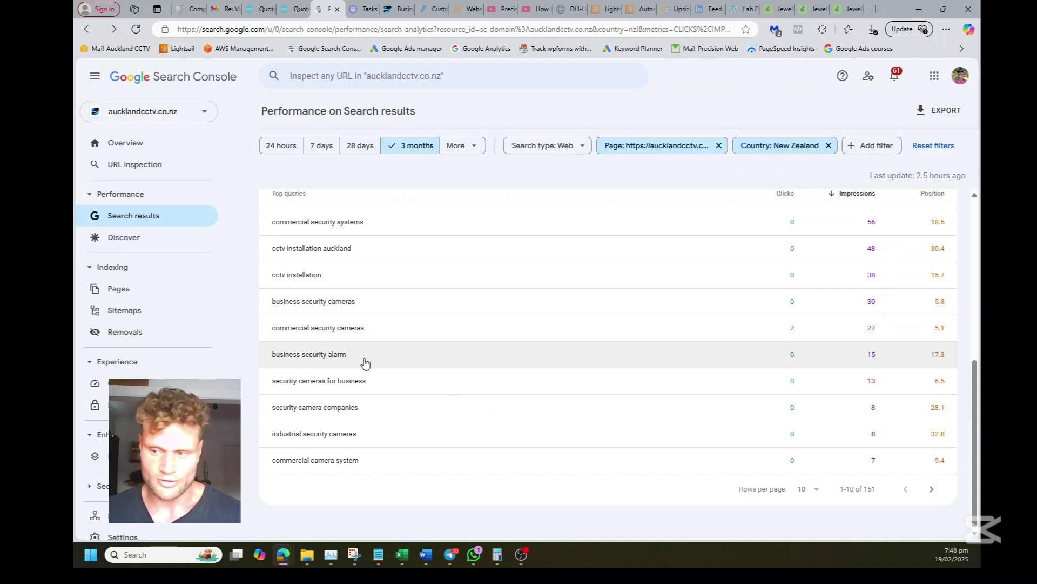
- Switch to Notepad and add "business security alarm" on a new line below "commercial cctv"
click(378, 554)
key(Return)
text(busin)
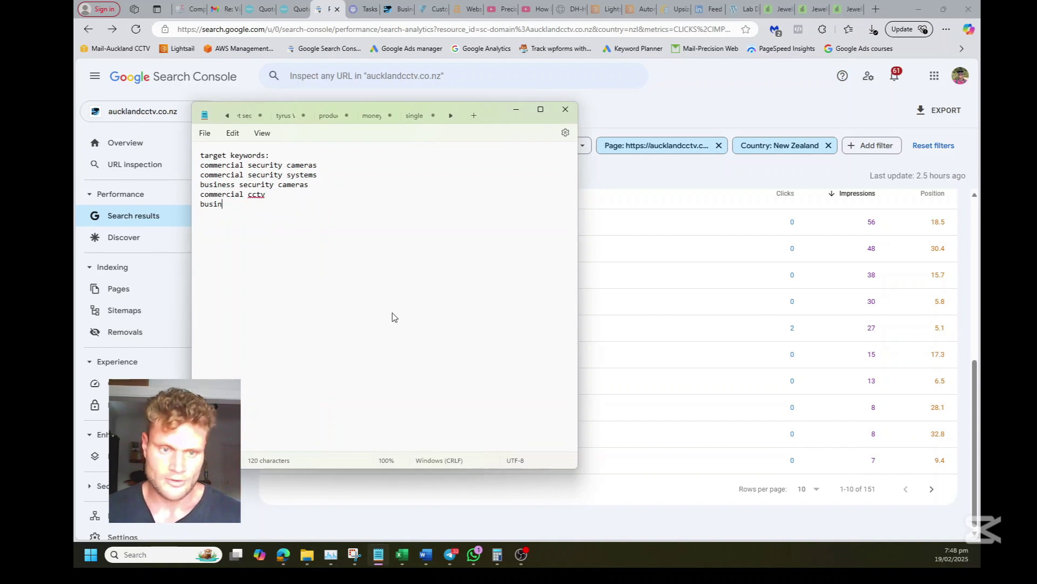
text(ess security alarm)
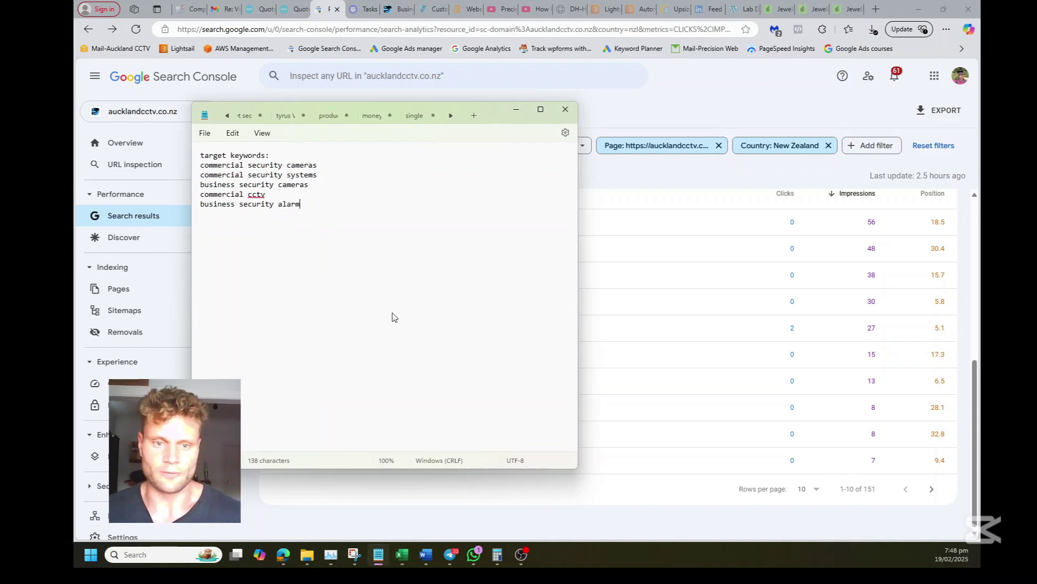
- Review the whole list of target keywords in the note, highlighting the full list and the "commercial security cameras" line
drag(301, 204, 198, 165)
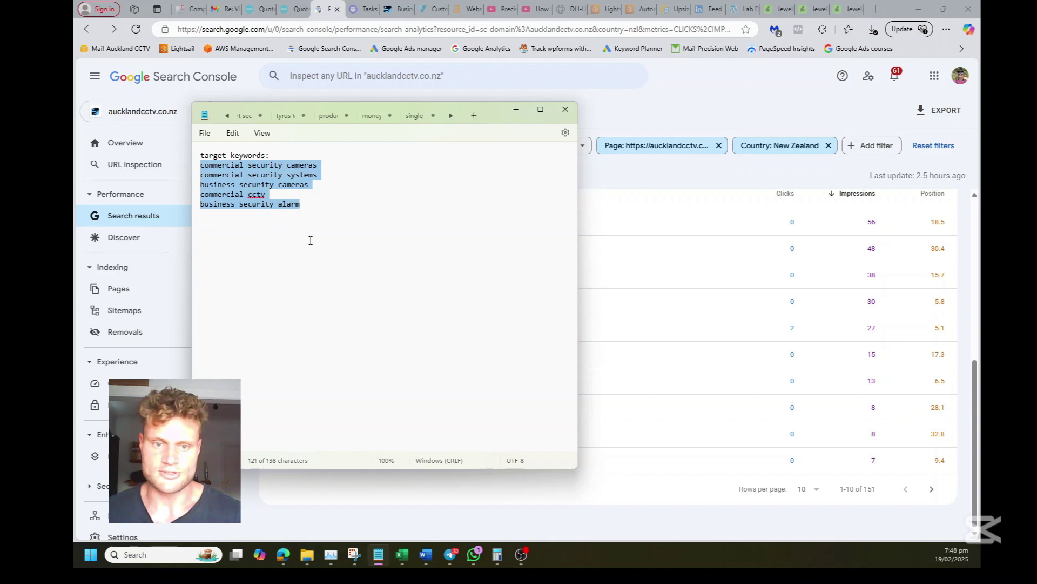
drag(335, 208, 207, 169)
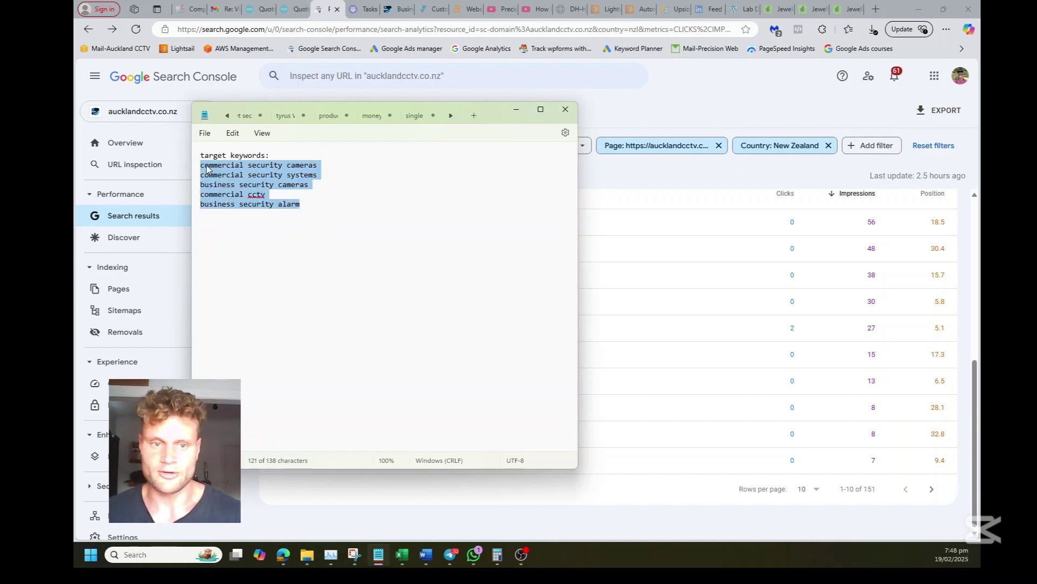
click(369, 216)
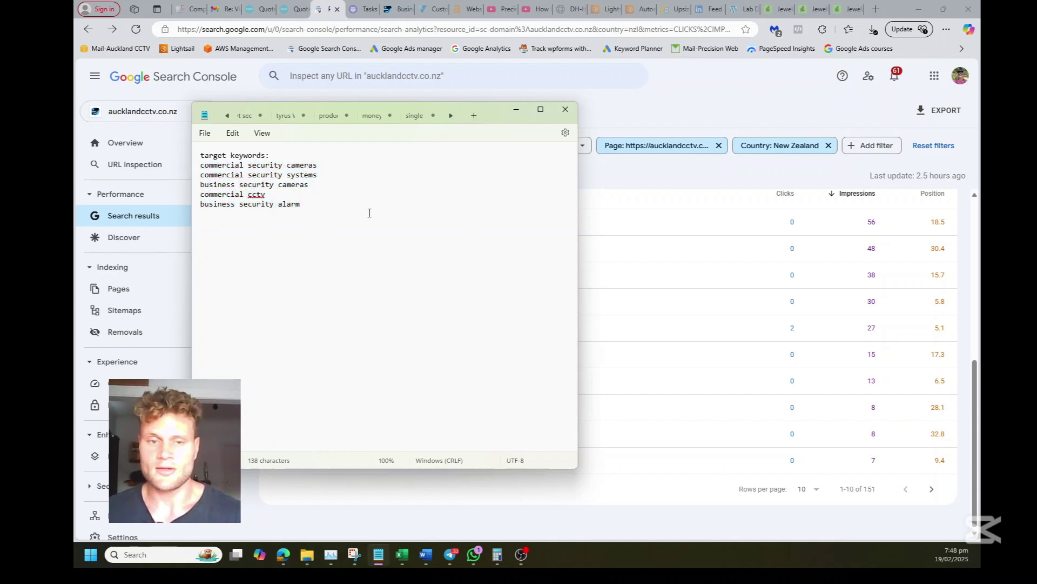
drag(323, 165, 197, 171)
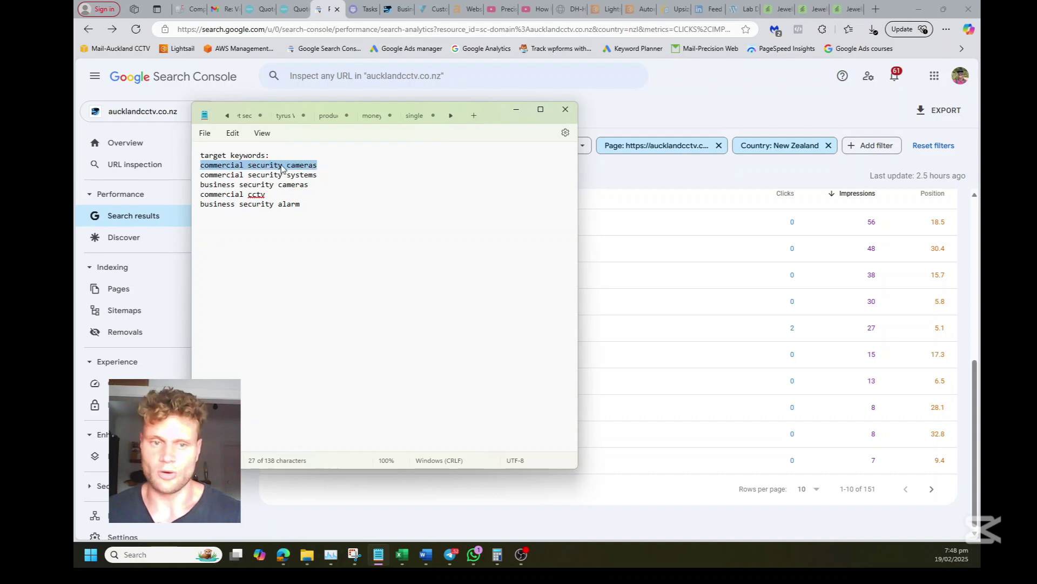
click(315, 215)
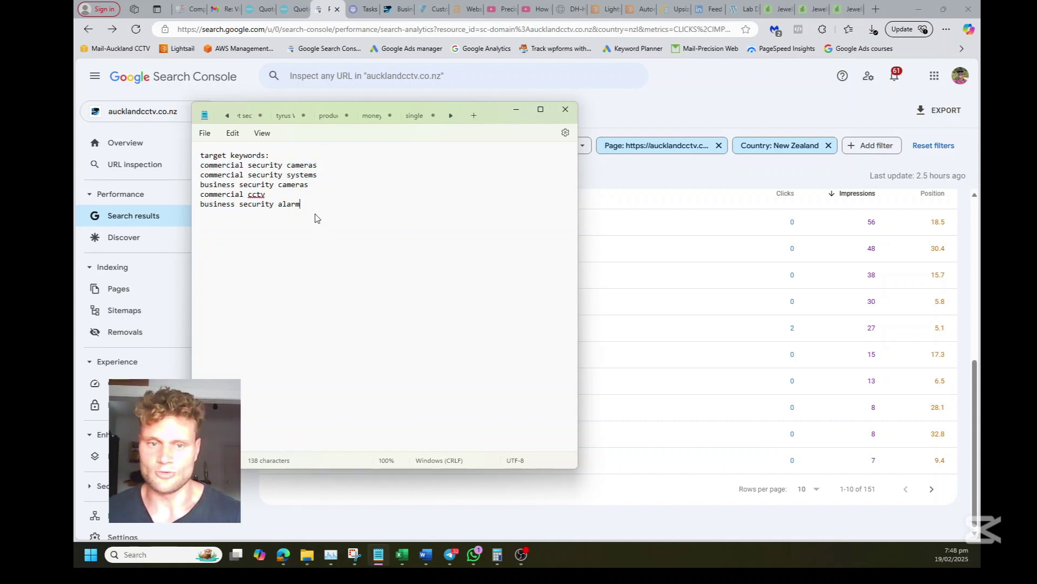
drag(315, 215, 204, 164)
click(365, 235)
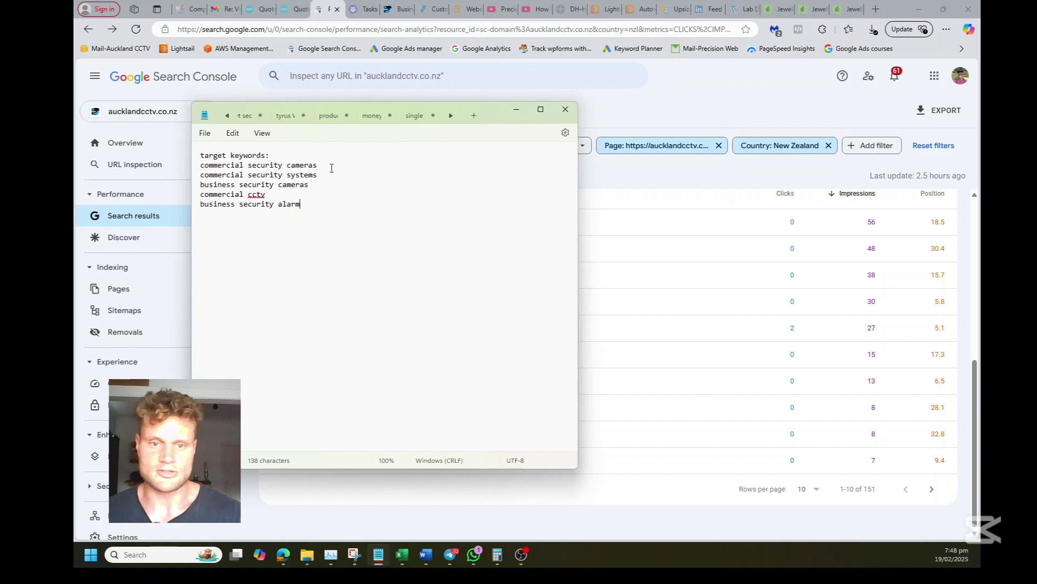
drag(331, 168, 200, 166)
click(350, 235)
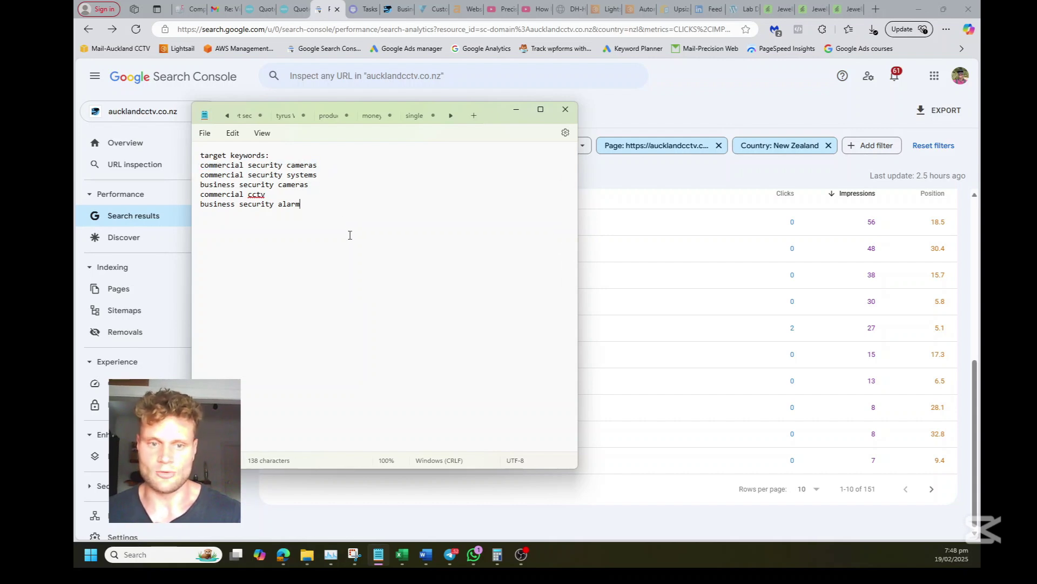
- Check the next relevant query in Search Console and add "security cameras for business" to the end of the keyword note
click(672, 174)
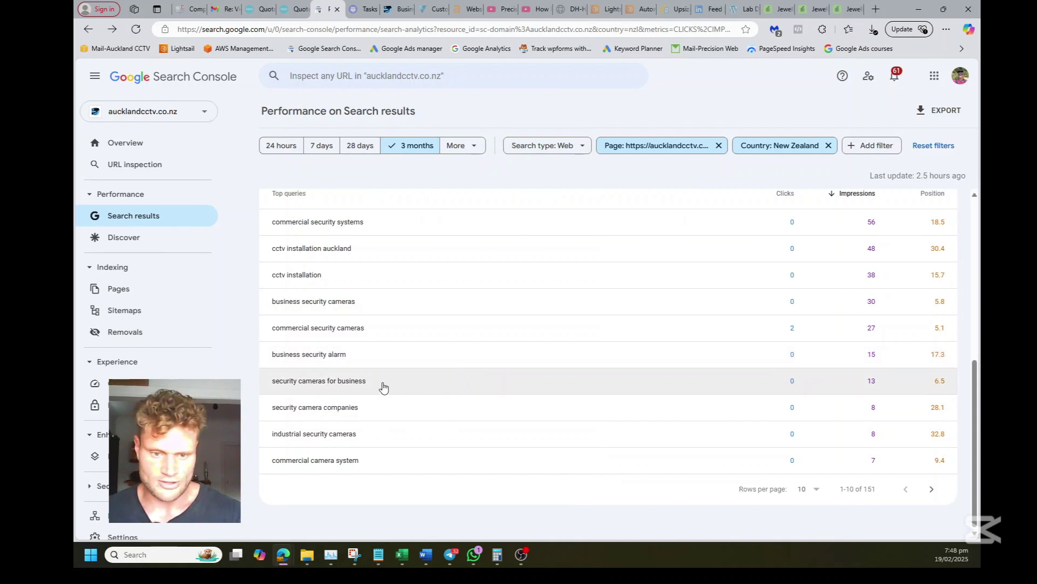
click(379, 562)
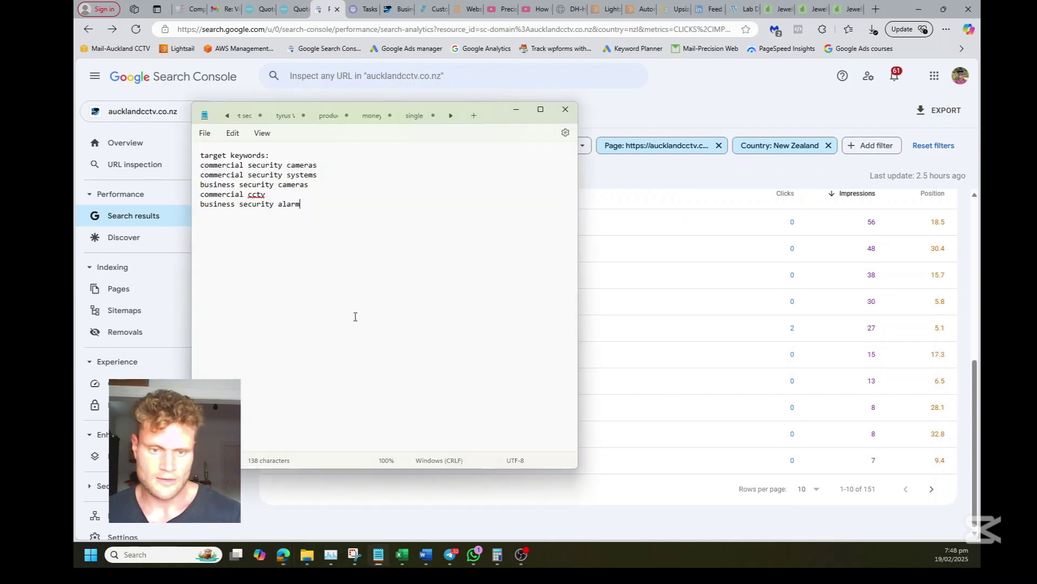
key(Return)
text(se)
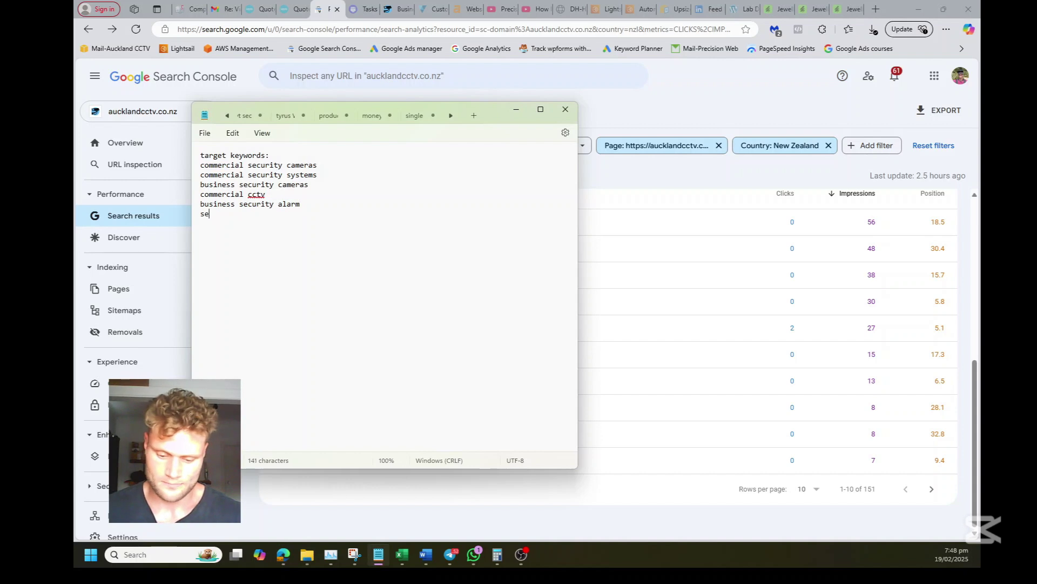
text(curity cameras for business)
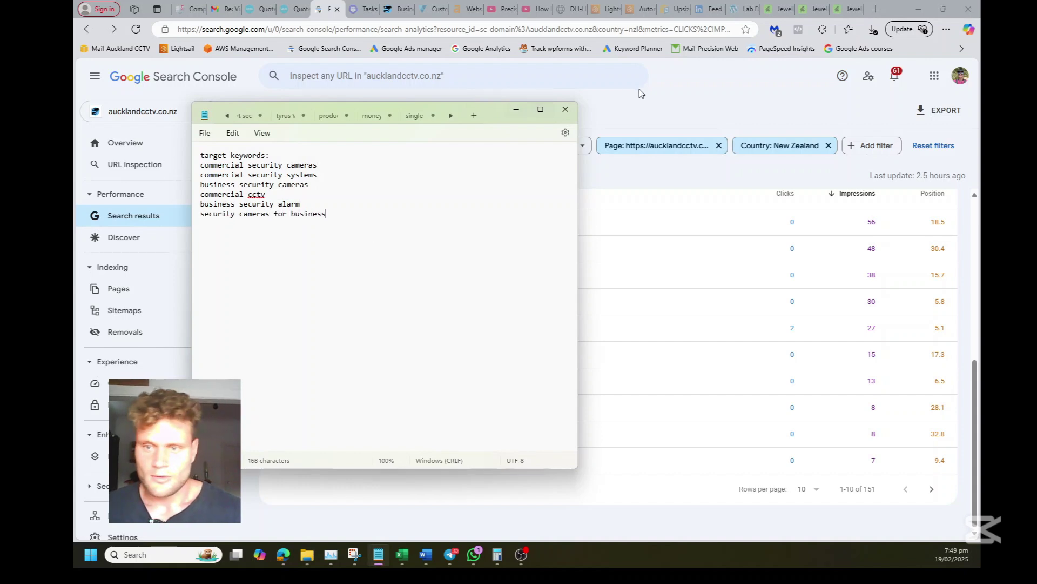
- Return to Search Console and set the top queries table to show 250 rows per page
click(639, 93)
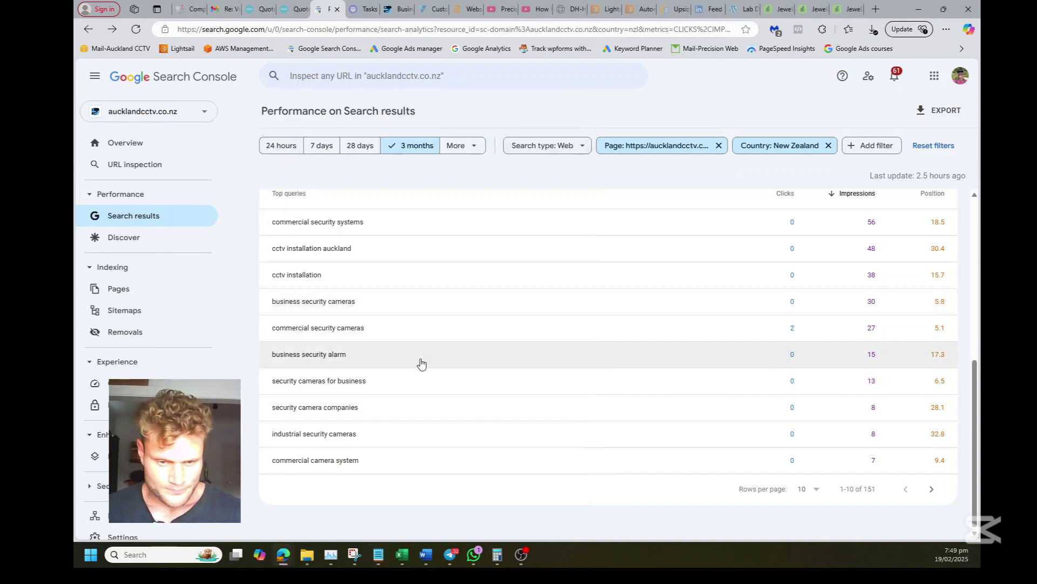
click(813, 489)
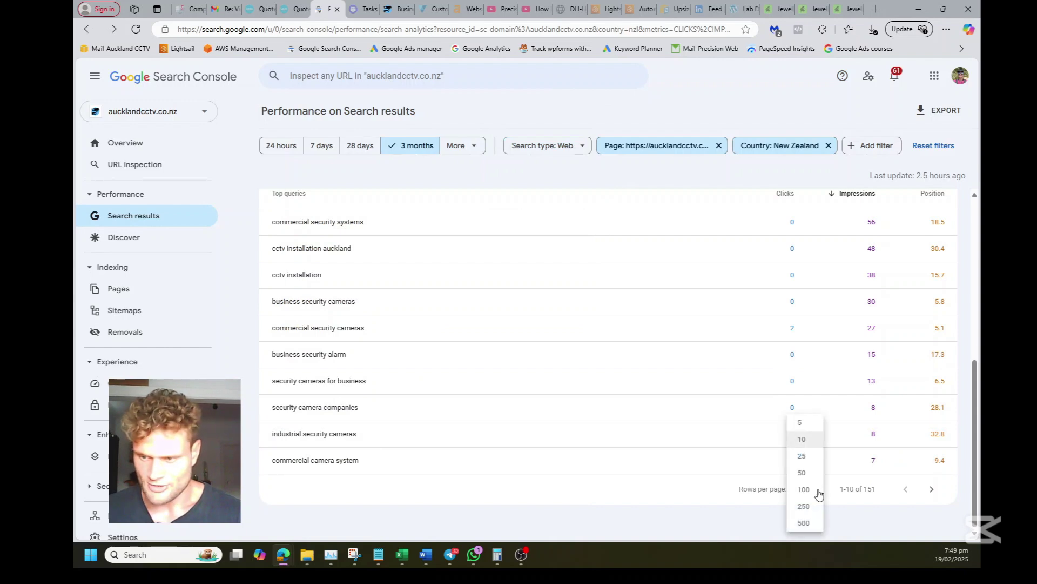
click(805, 507)
scroll(470, 371, down, 4)
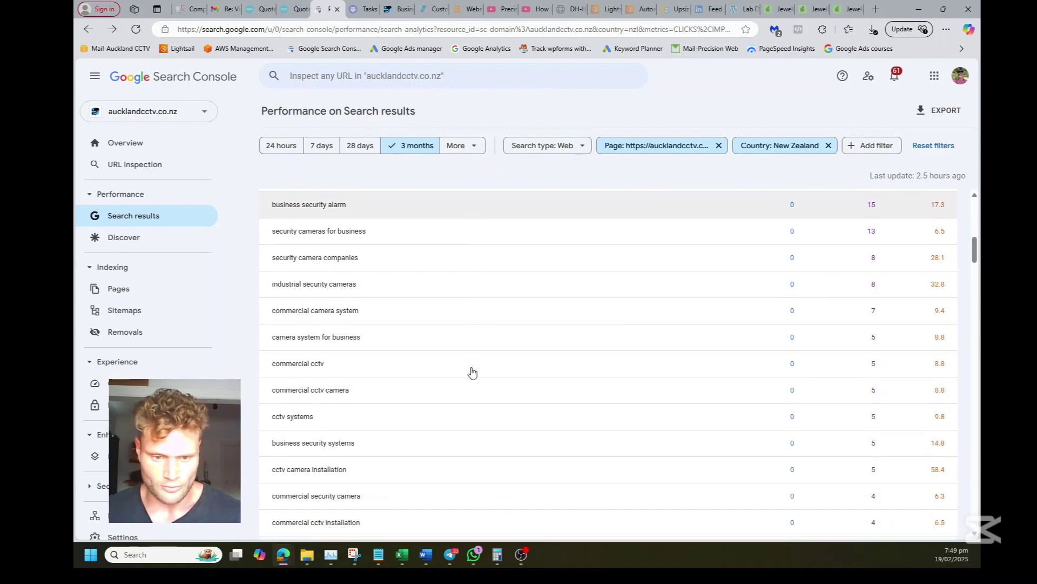
- Check the note against the further queries in the table and add "commercial cctv installation" as a new target keyword
click(378, 554)
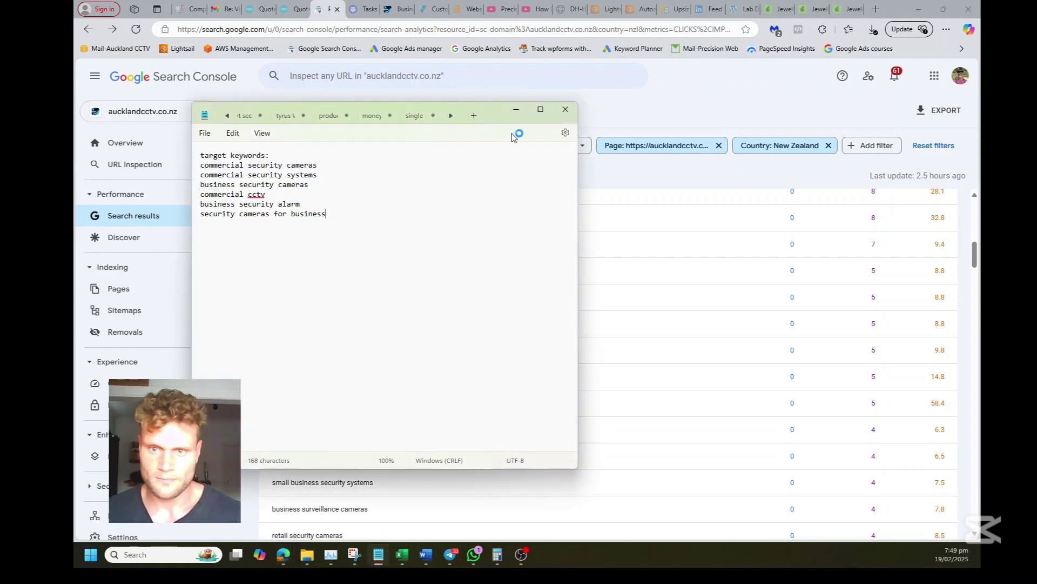
click(515, 109)
scroll(375, 368, down, 1)
scroll(378, 365, down, 2)
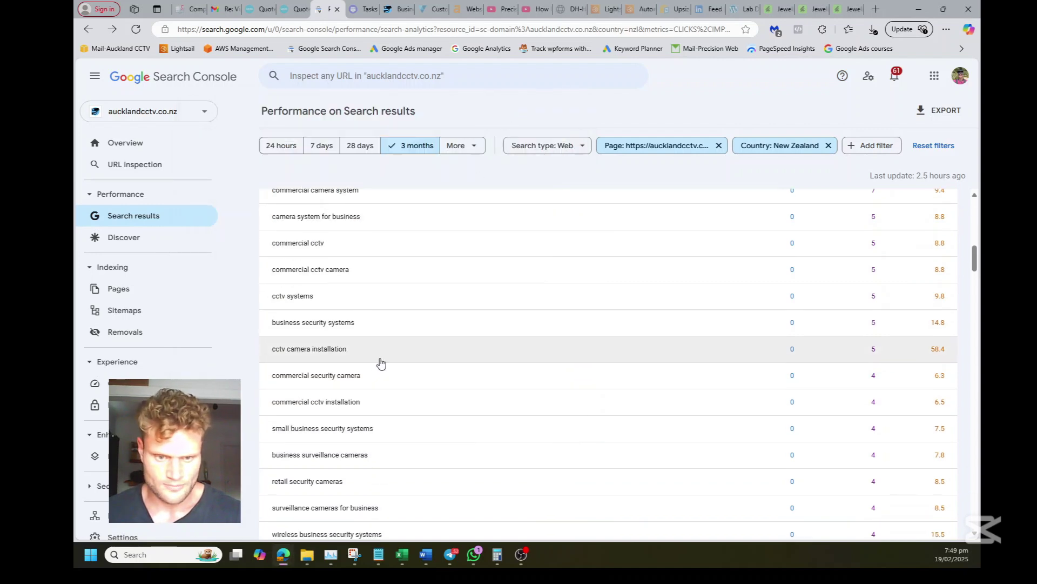
click(378, 554)
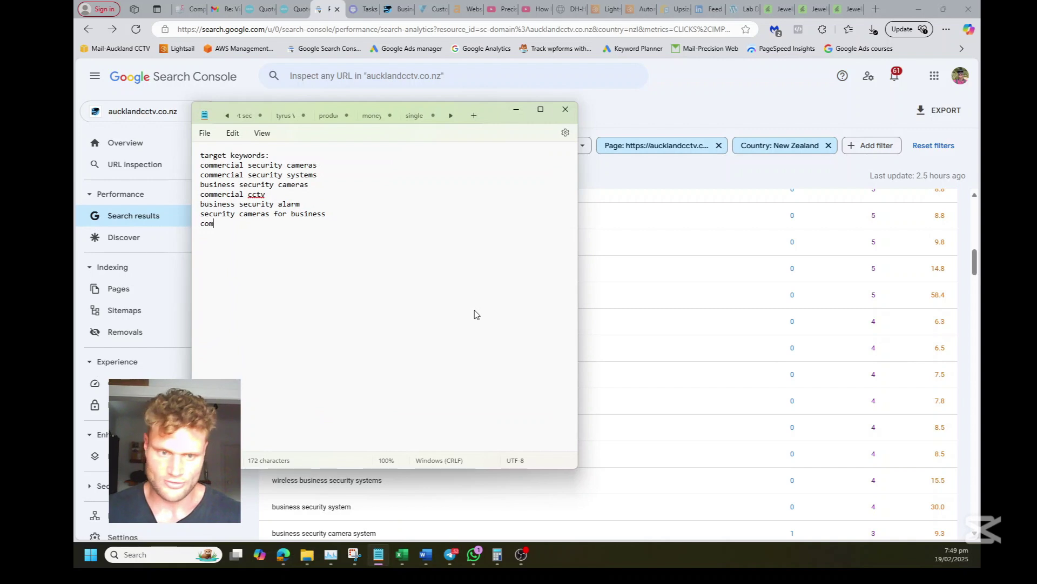
text(ial cctv installation)
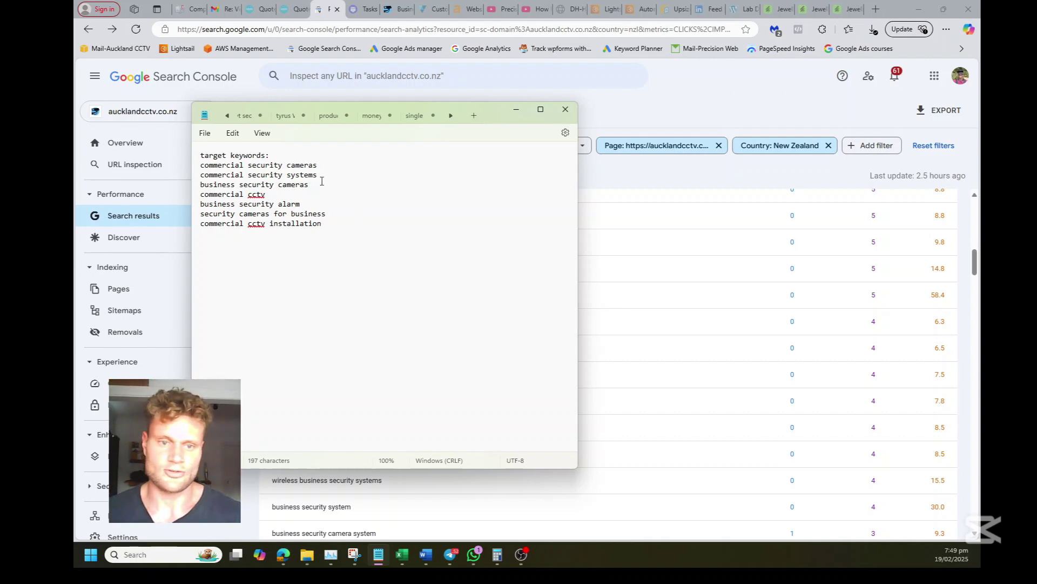
- Compare the note's keyword variations, highlighting "commercial security cameras", "commercial security systems" and "commercial cctv installation"
drag(313, 168, 202, 170)
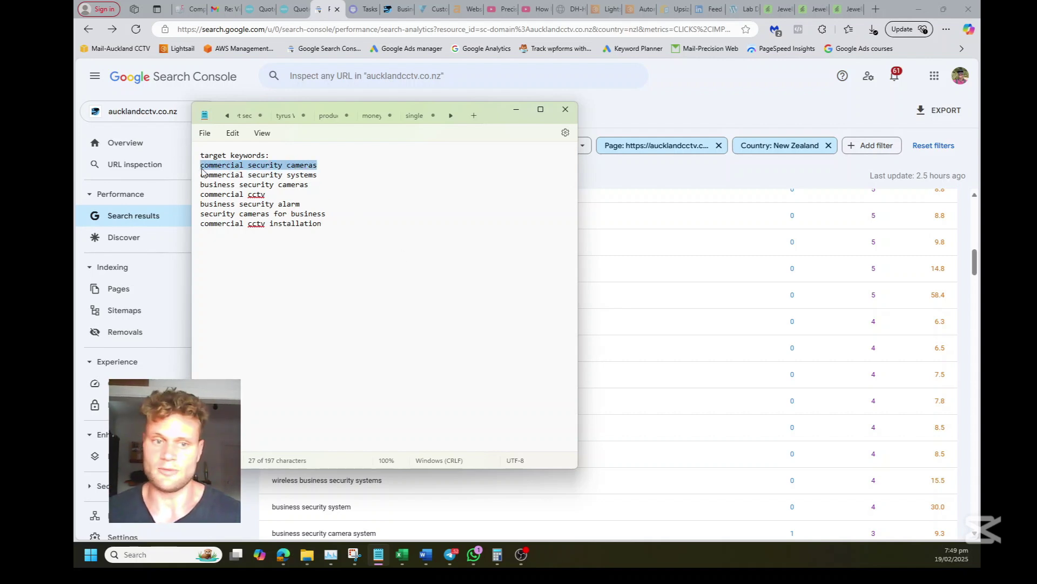
click(317, 173)
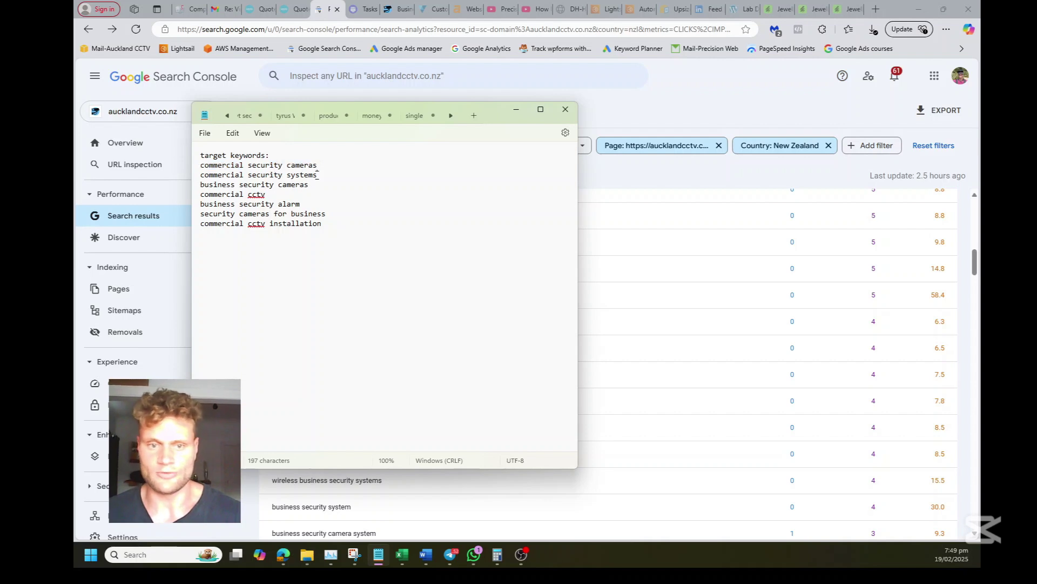
drag(321, 176, 206, 179)
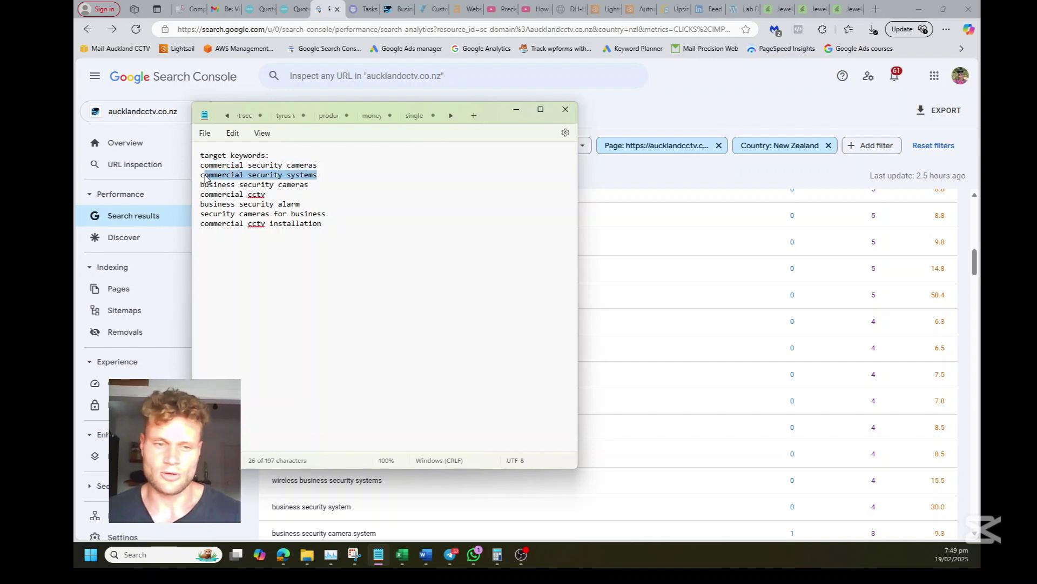
click(249, 183)
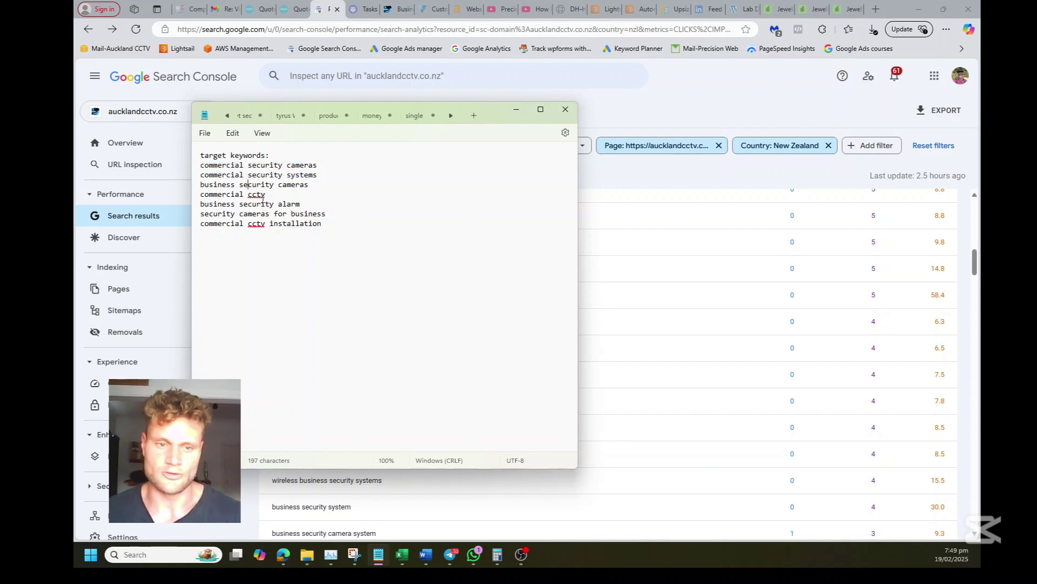
drag(324, 223, 200, 225)
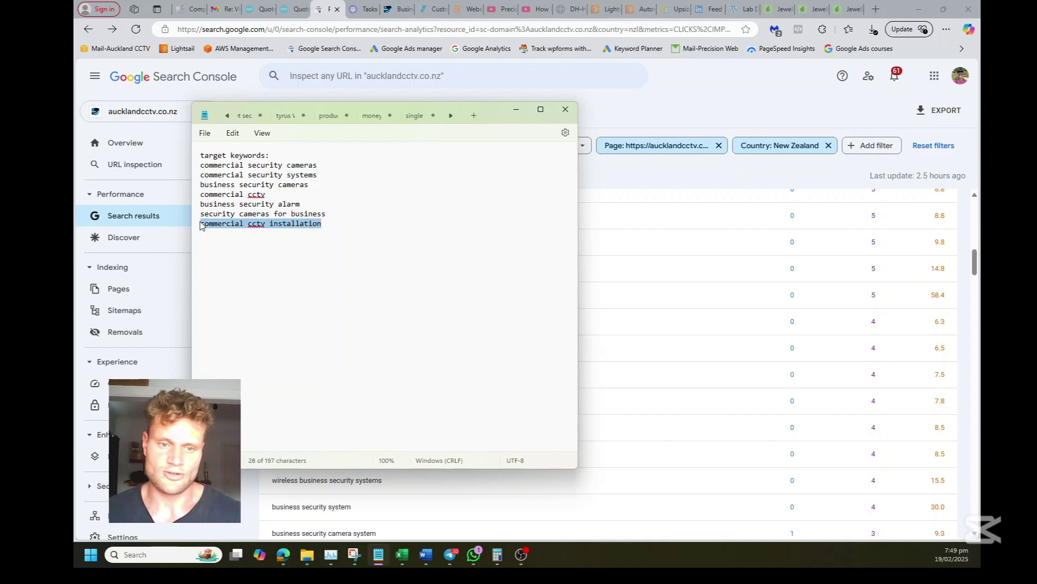
click(341, 231)
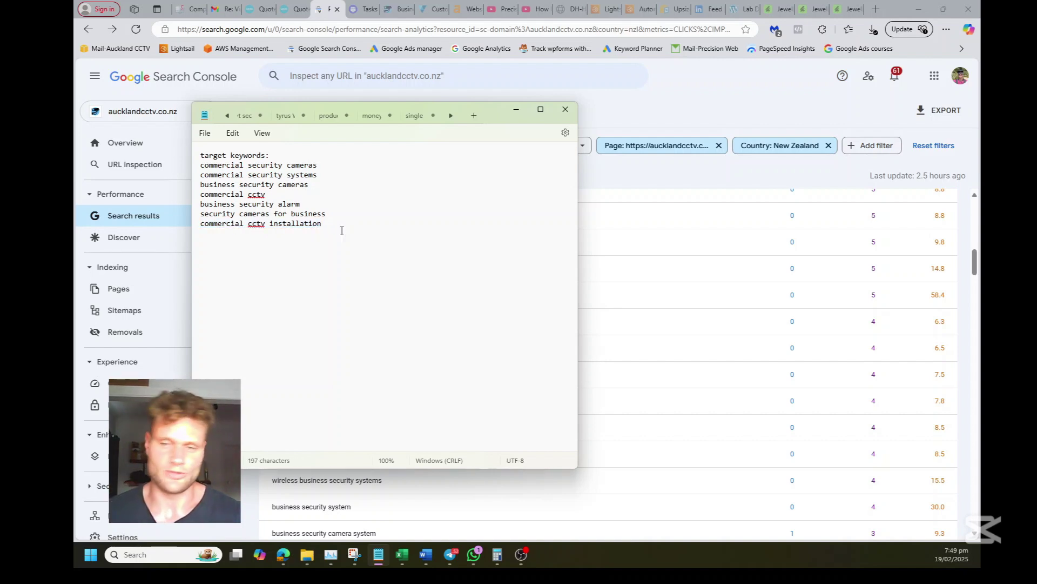
- Look through more of the page's queries in Search Console and add "business surveillance cameras" to the end of the note
click(639, 190)
scroll(446, 326, down, 1)
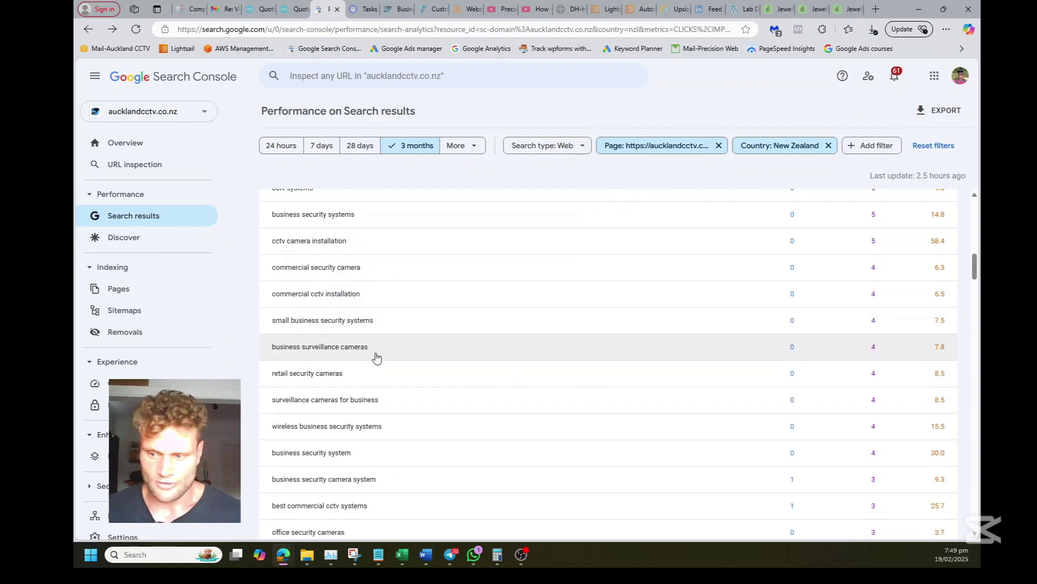
click(379, 555)
text(b)
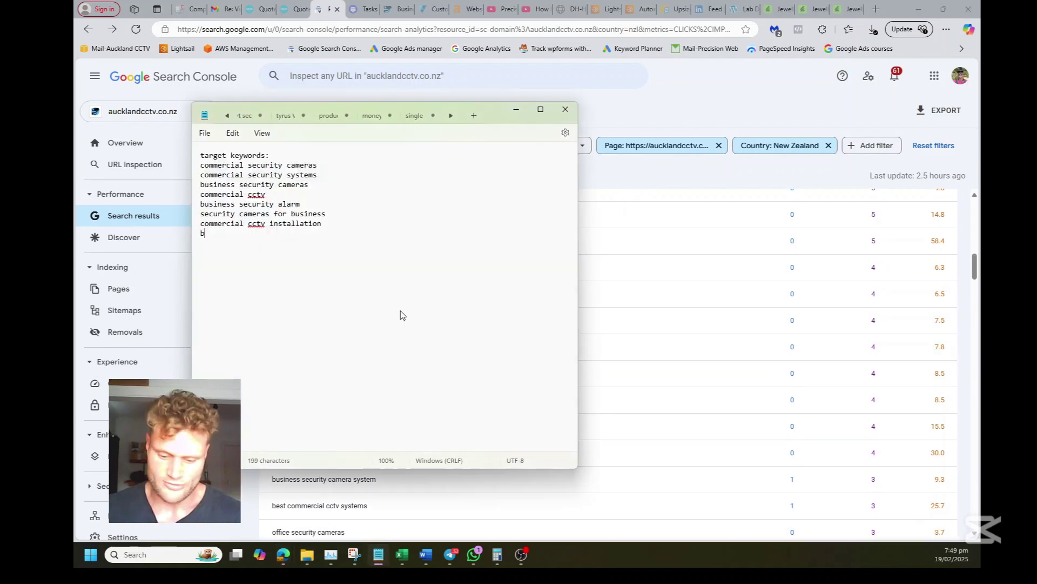
text(usiness)
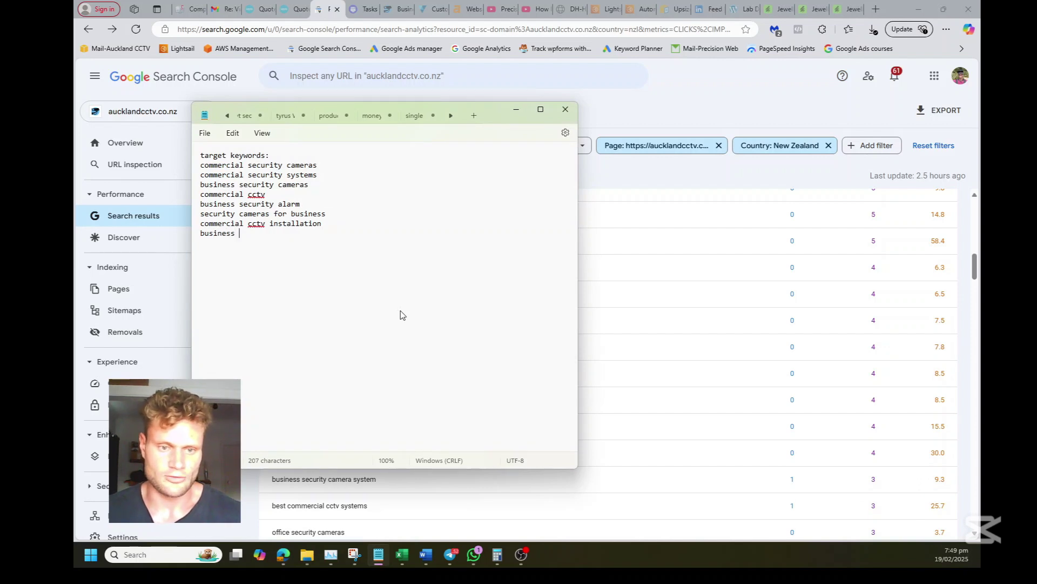
text( surve)
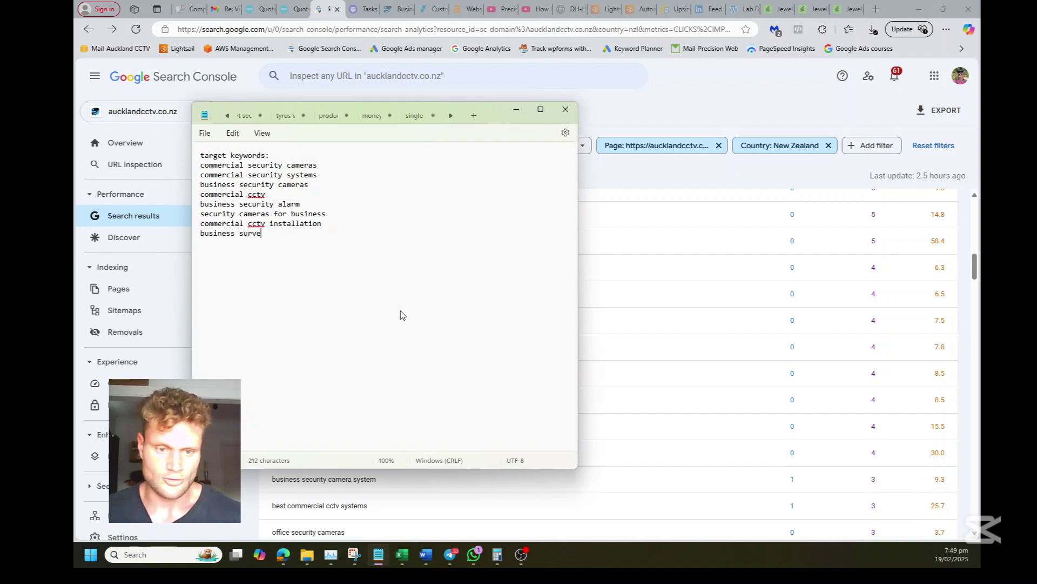
text(ras)
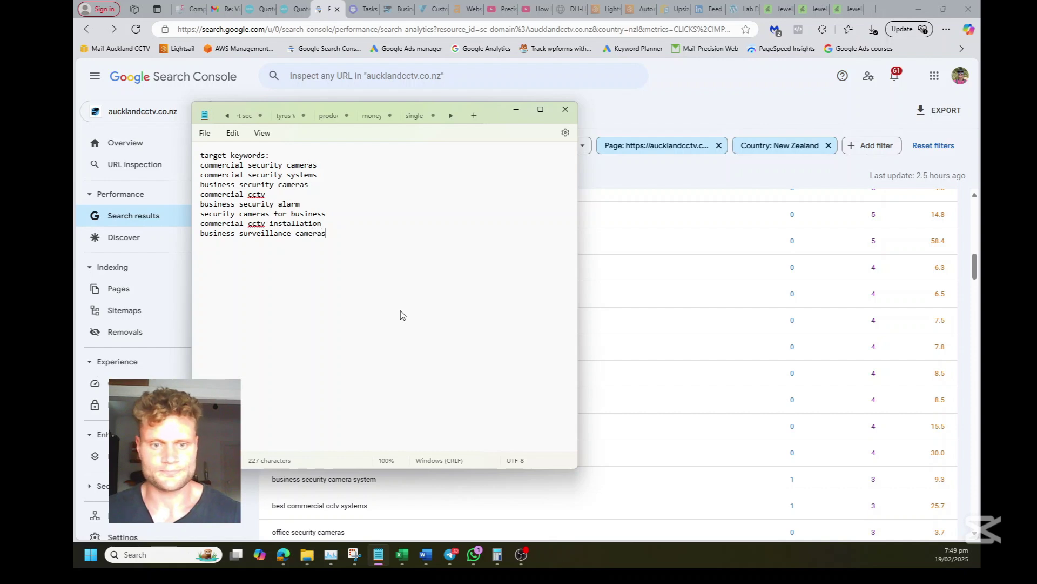
- Review the complete keyword list, minimize Notepad and return to the performance chart at the start of the Search Console report
drag(379, 262, 203, 168)
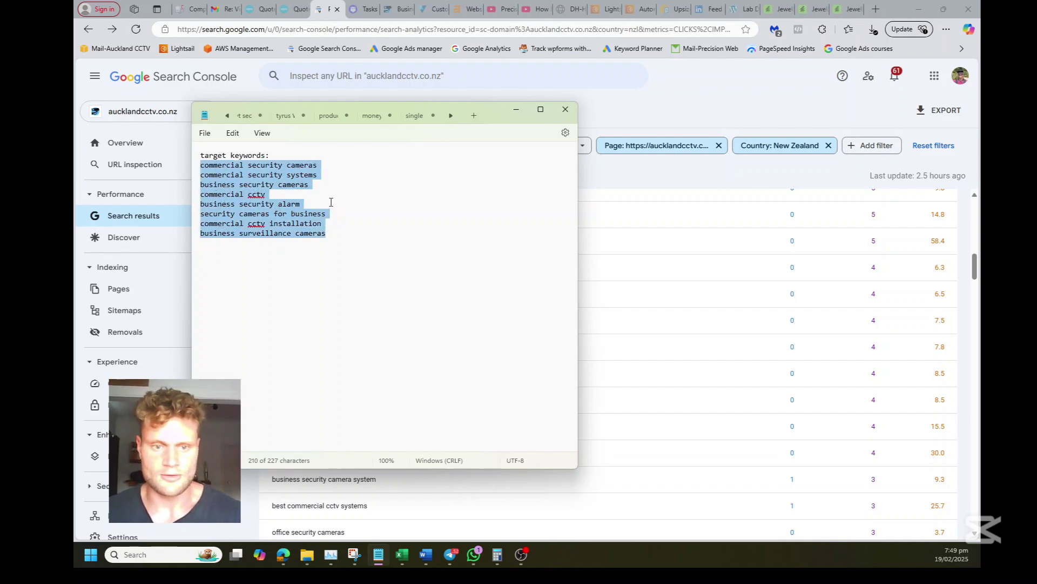
click(330, 206)
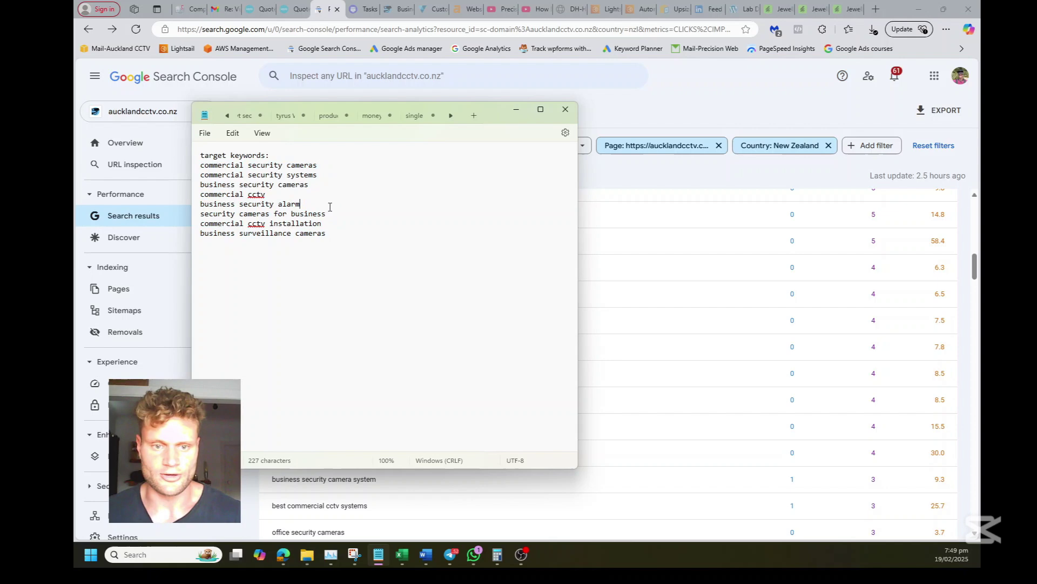
click(516, 111)
scroll(459, 267, up, 1)
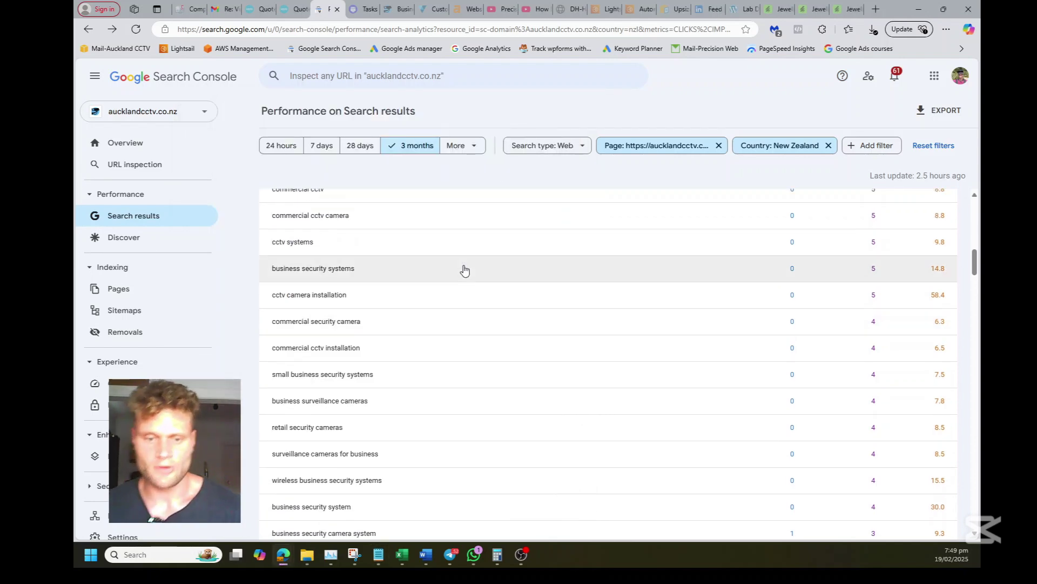
scroll(465, 269, up, 10)
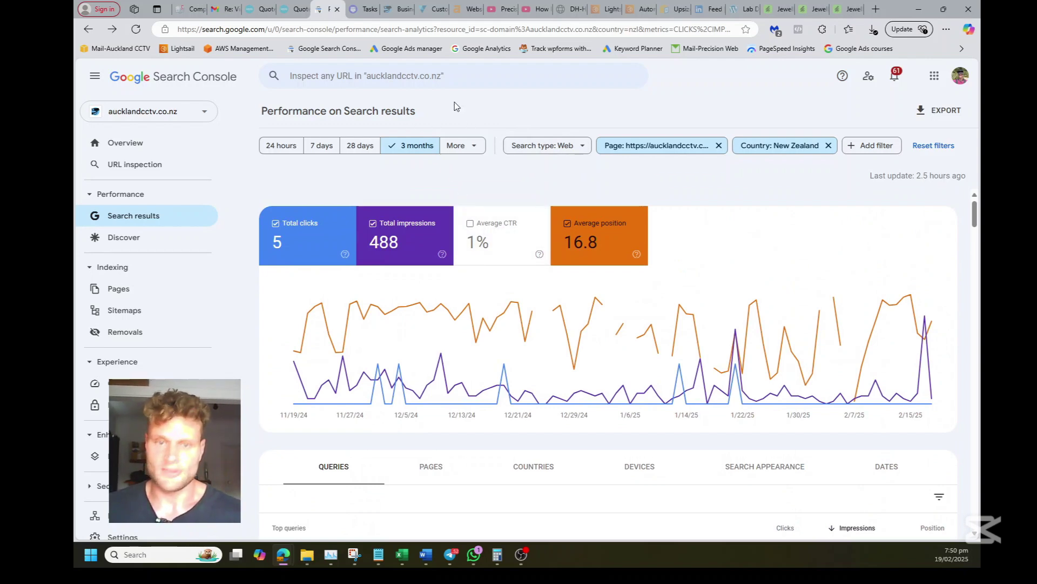
- Switch to Adsy, open the search for all sites and show its newly approved sites
click(359, 6)
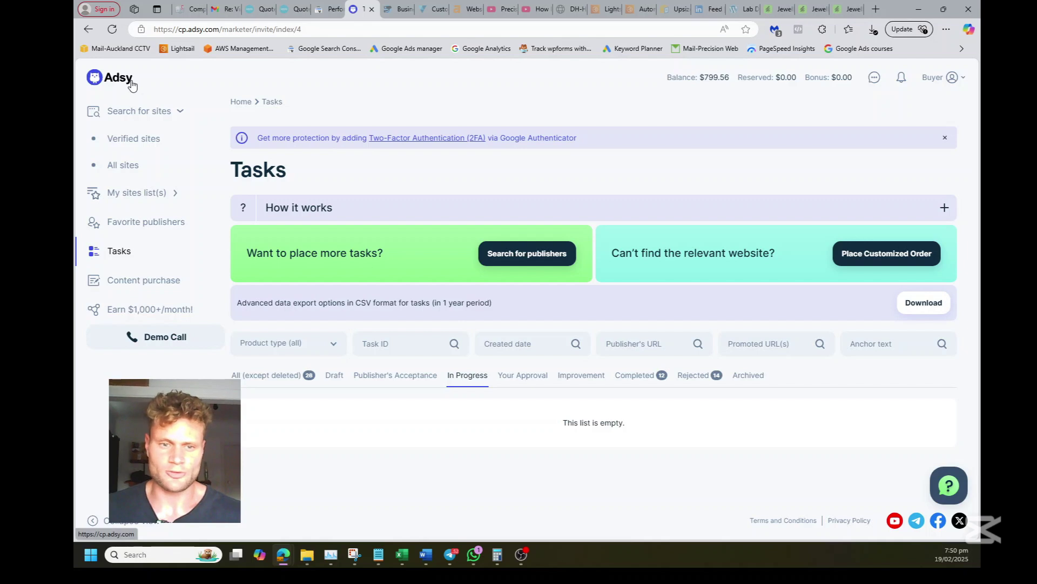
click(122, 166)
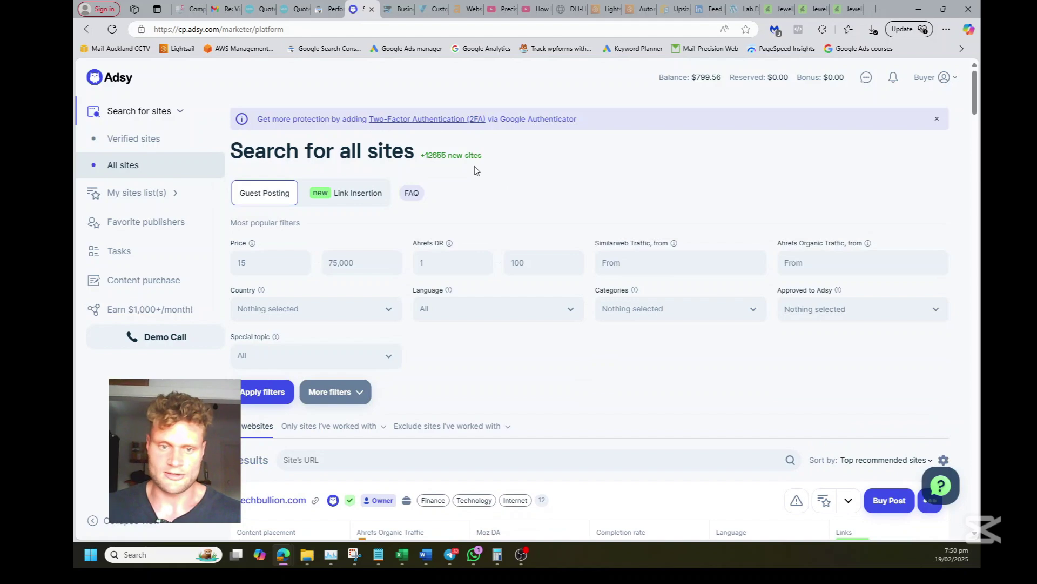
click(470, 156)
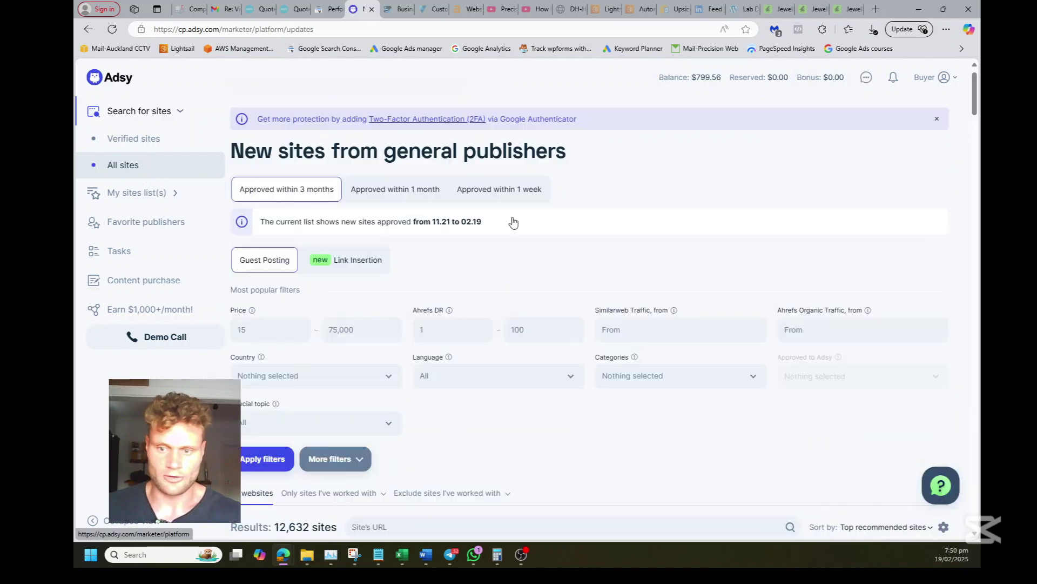
- Filter the new sites from general publishers by the country New Zealand
scroll(616, 244, down, 2)
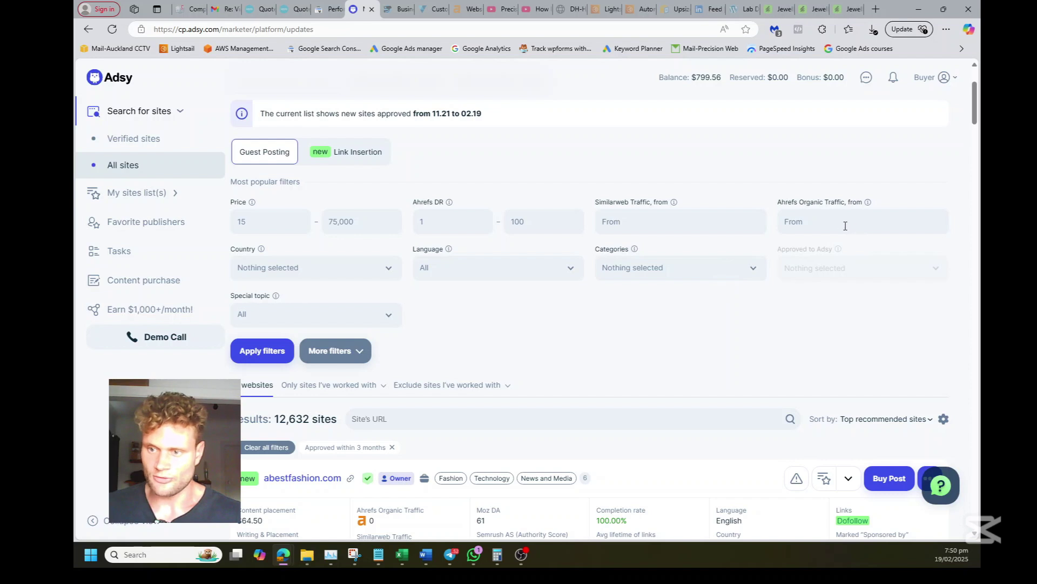
click(367, 271)
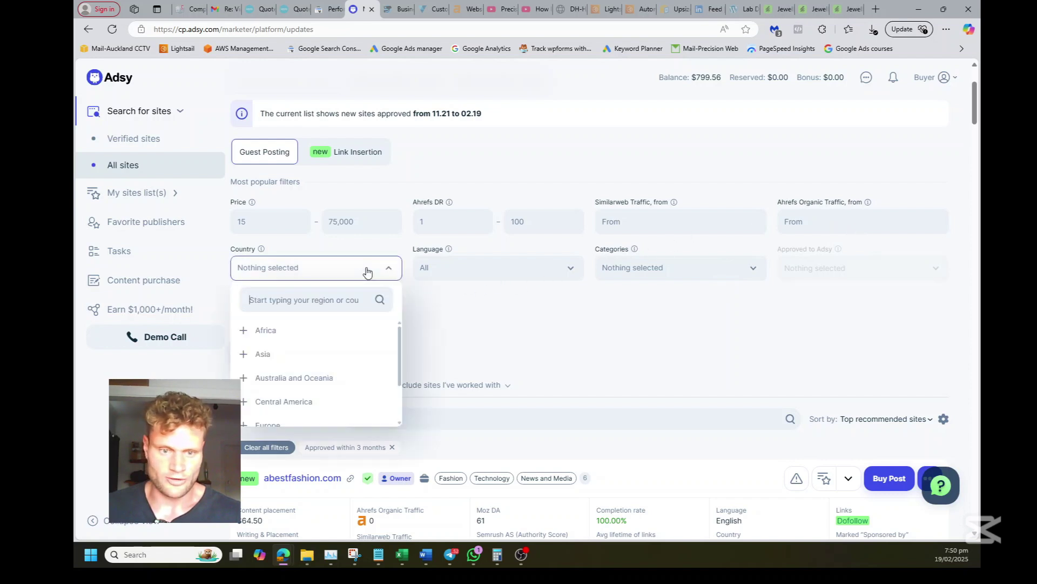
text(new z)
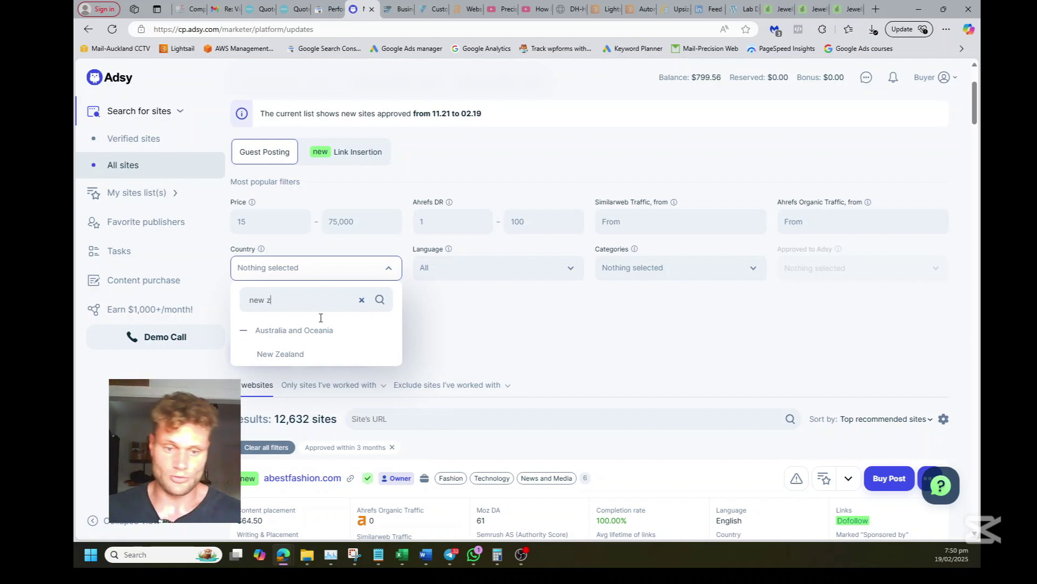
click(300, 353)
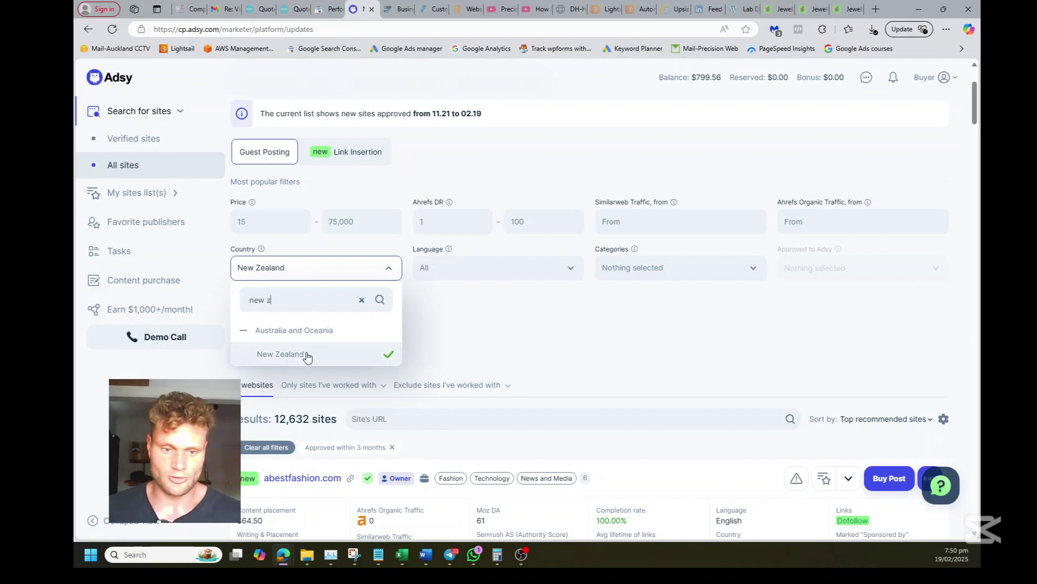
click(472, 331)
click(234, 352)
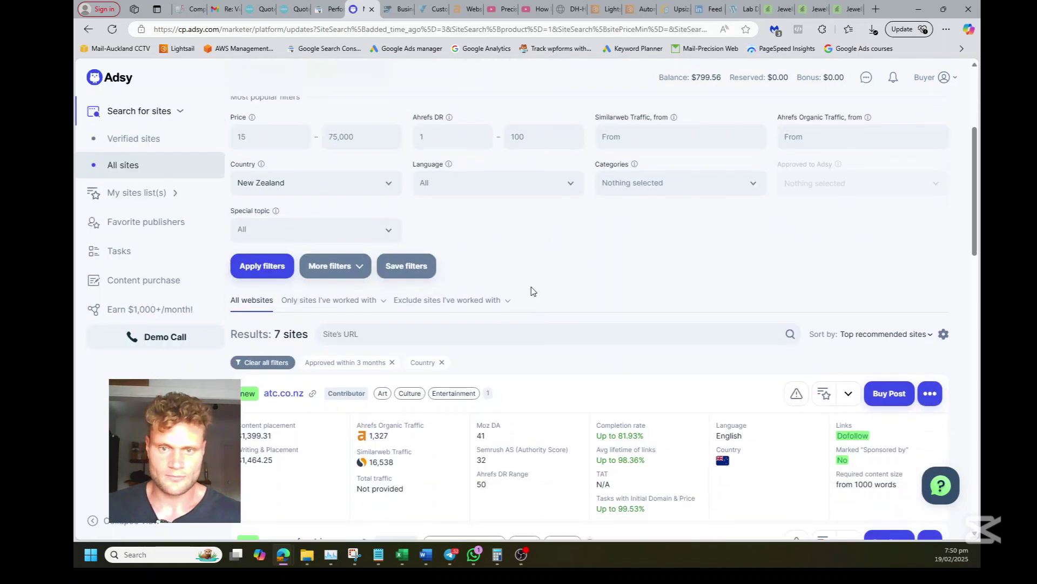
- Look through the newly approved New Zealand sites, checking their placement prices and traffic
scroll(429, 349, down, 3)
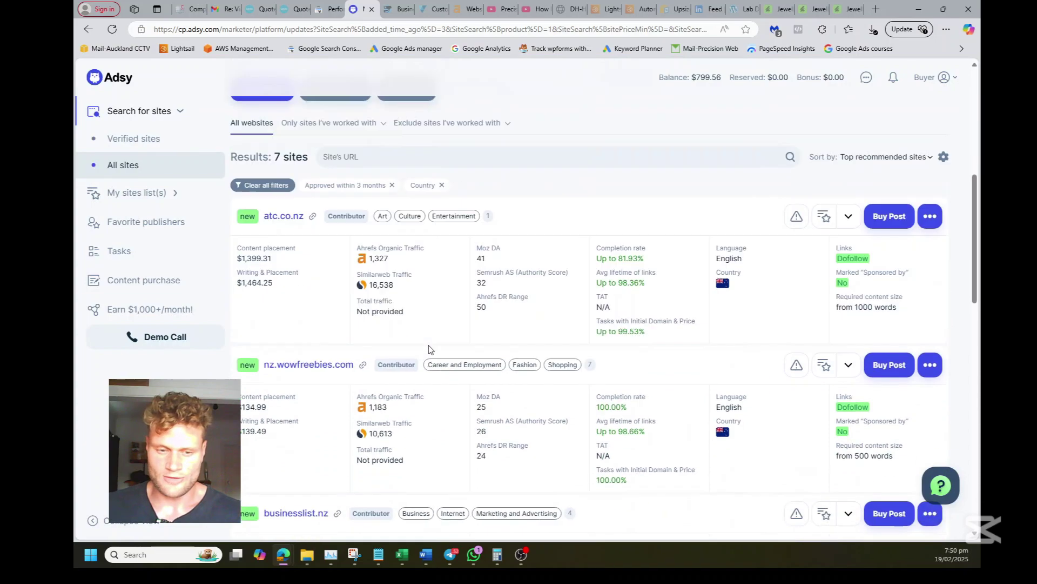
scroll(430, 349, down, 14)
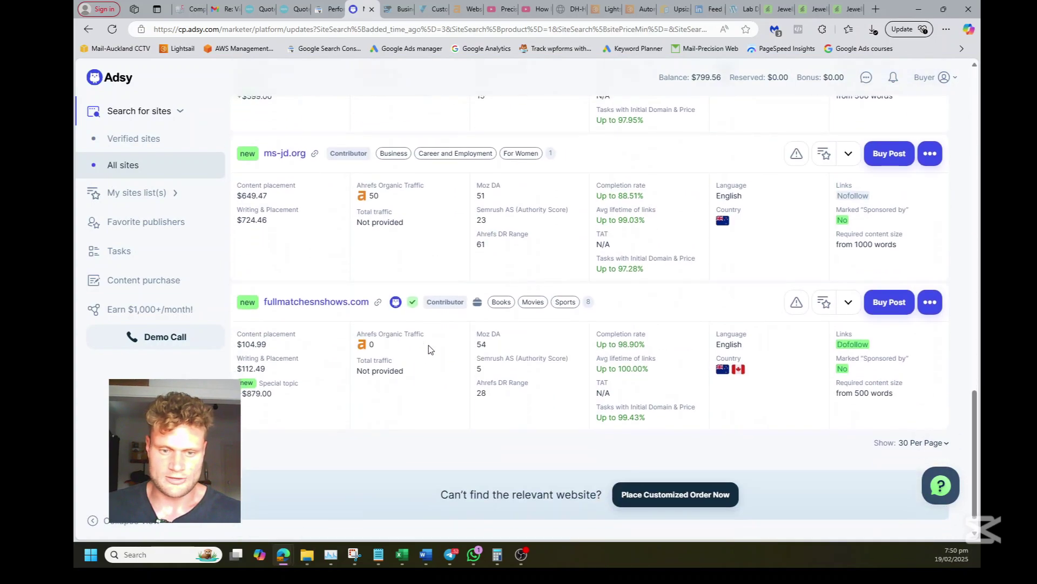
scroll(430, 350, down, 1)
scroll(430, 349, up, 15)
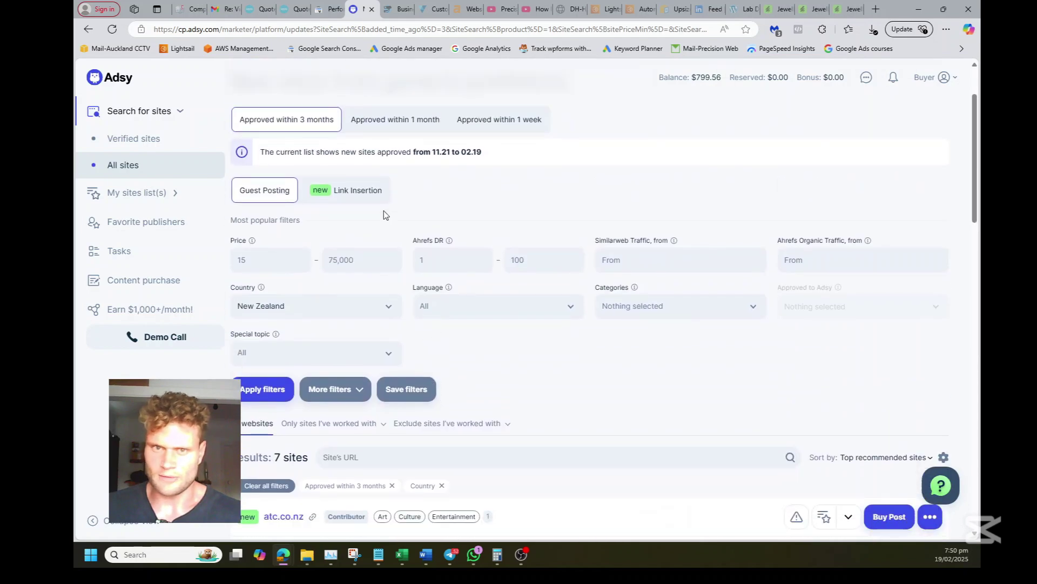
- Return to the search for all sites and filter it by the country New Zealand
click(156, 167)
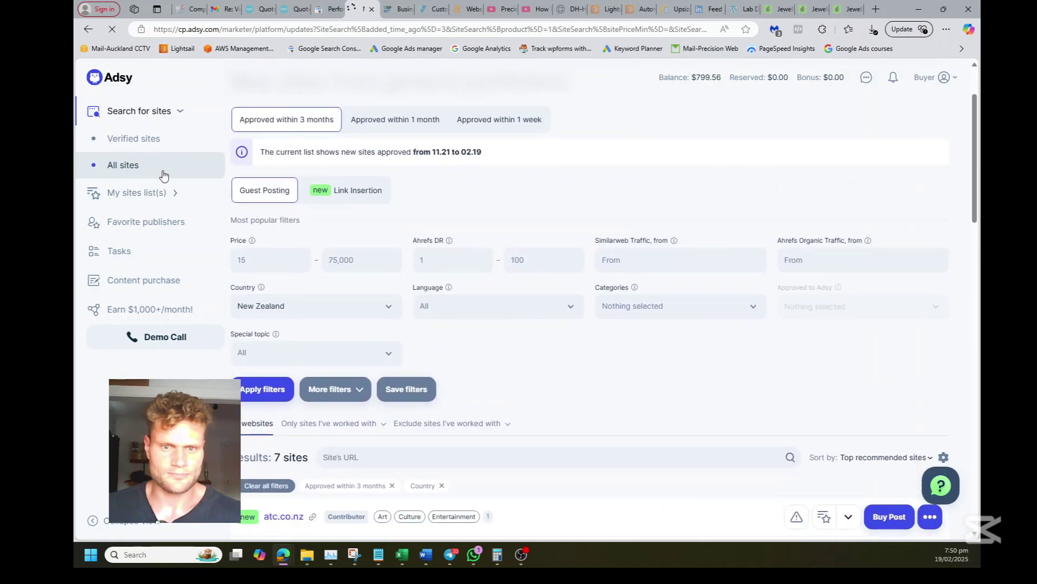
drag(473, 155, 401, 154)
click(523, 159)
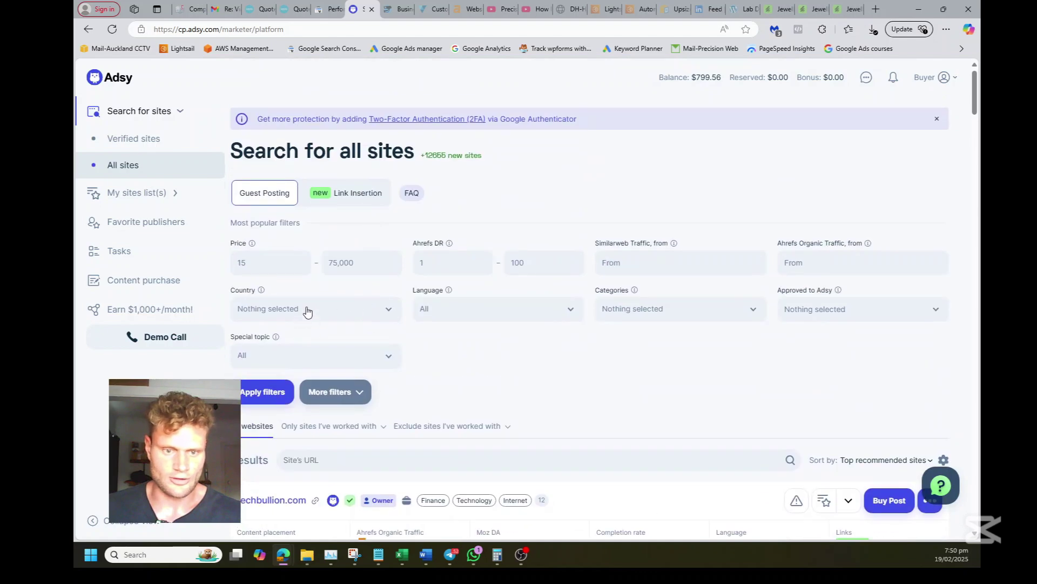
click(309, 309)
text(new)
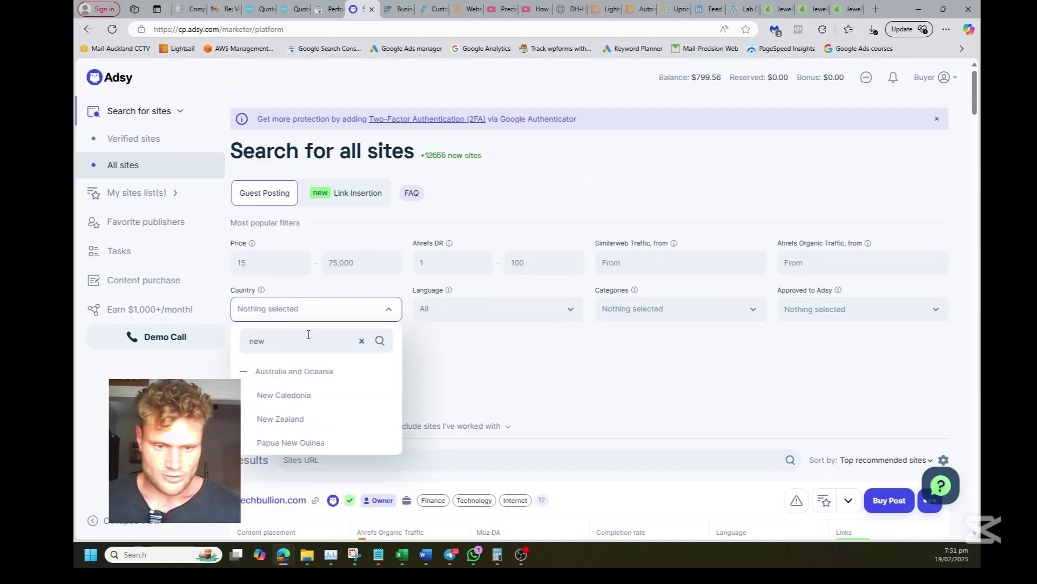
click(304, 419)
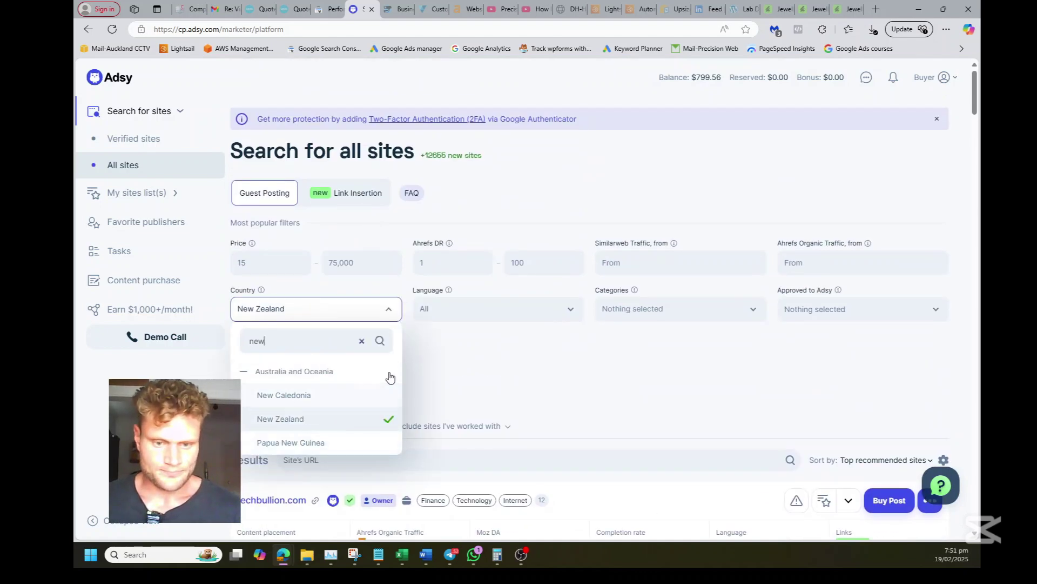
click(446, 354)
click(264, 392)
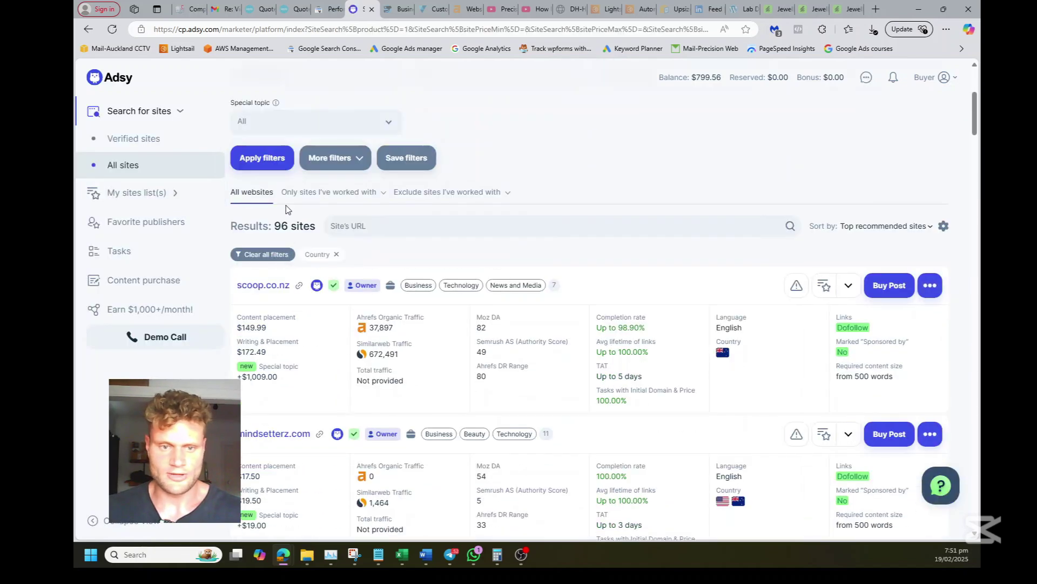
- Check the number of New Zealand sites and sort the list from the greatest organic traffic
drag(275, 226, 301, 228)
click(313, 230)
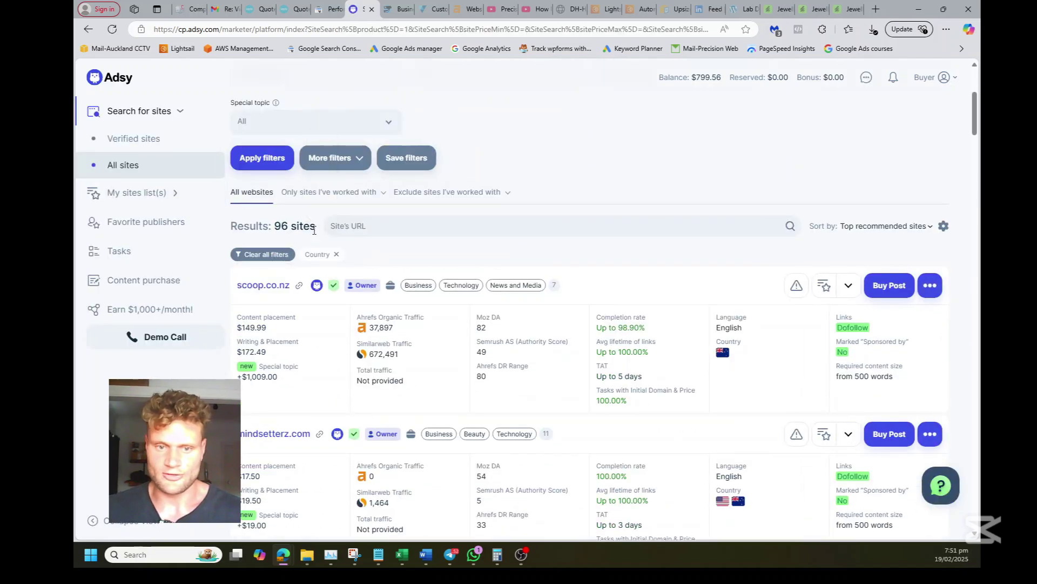
scroll(549, 238, up, 3)
scroll(681, 274, down, 2)
click(859, 281)
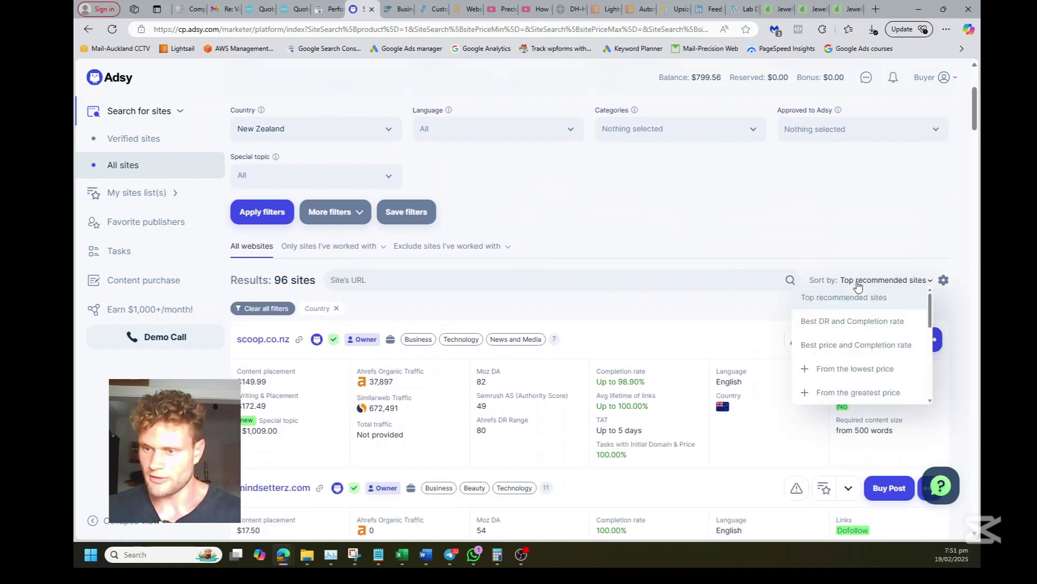
scroll(864, 324, down, 4)
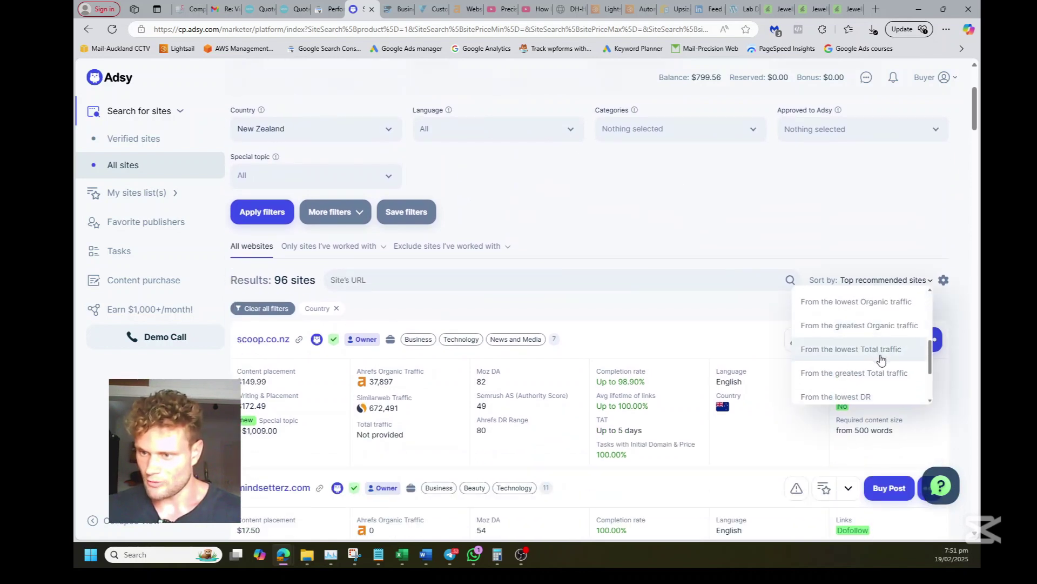
click(886, 326)
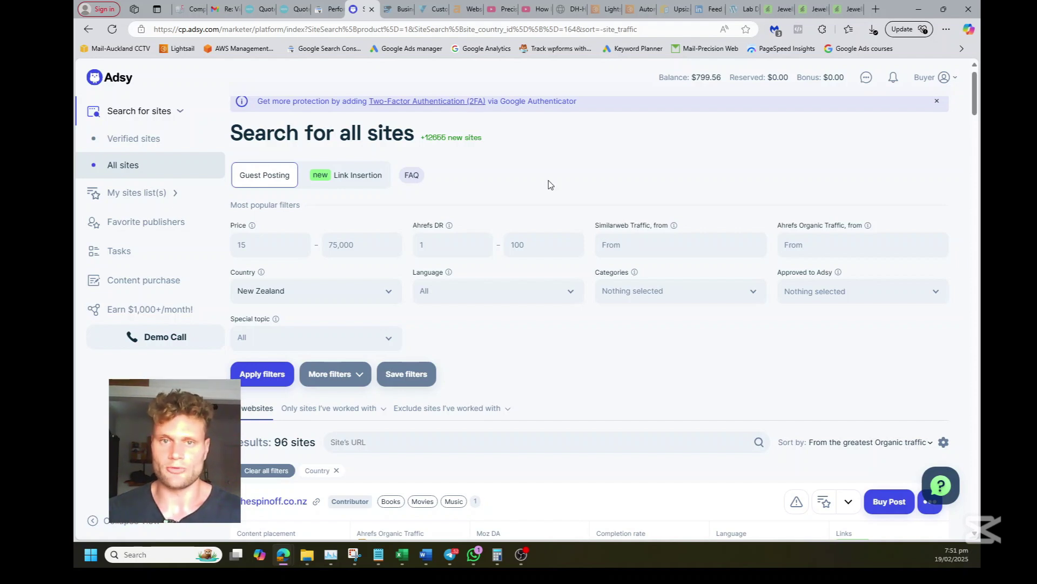
- Examine the thespinoff.co.nz listing's organic traffic breakdown and its content placement and writing prices
scroll(549, 181, down, 1)
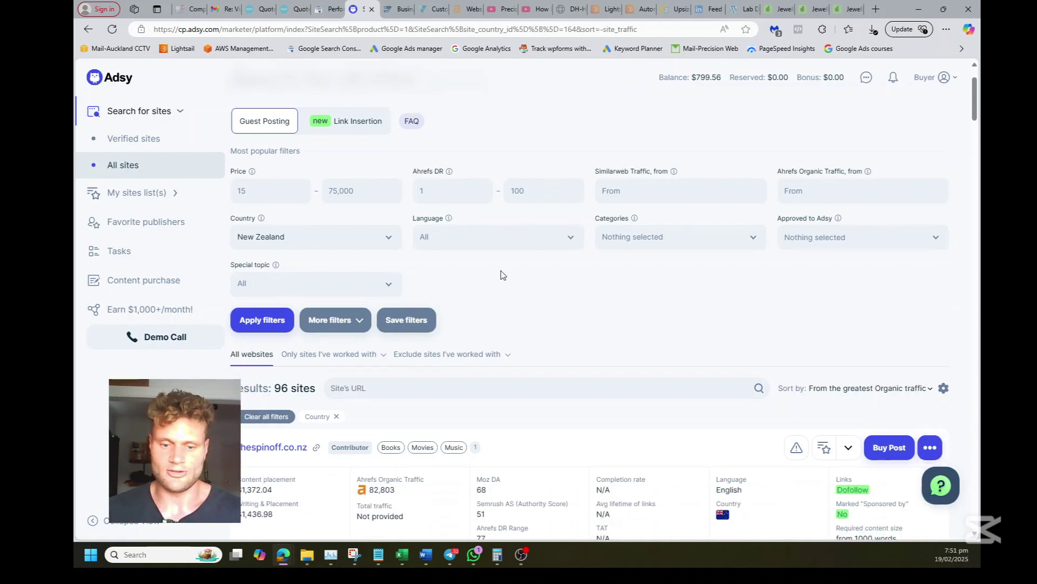
scroll(502, 274, down, 1)
scroll(500, 279, down, 2)
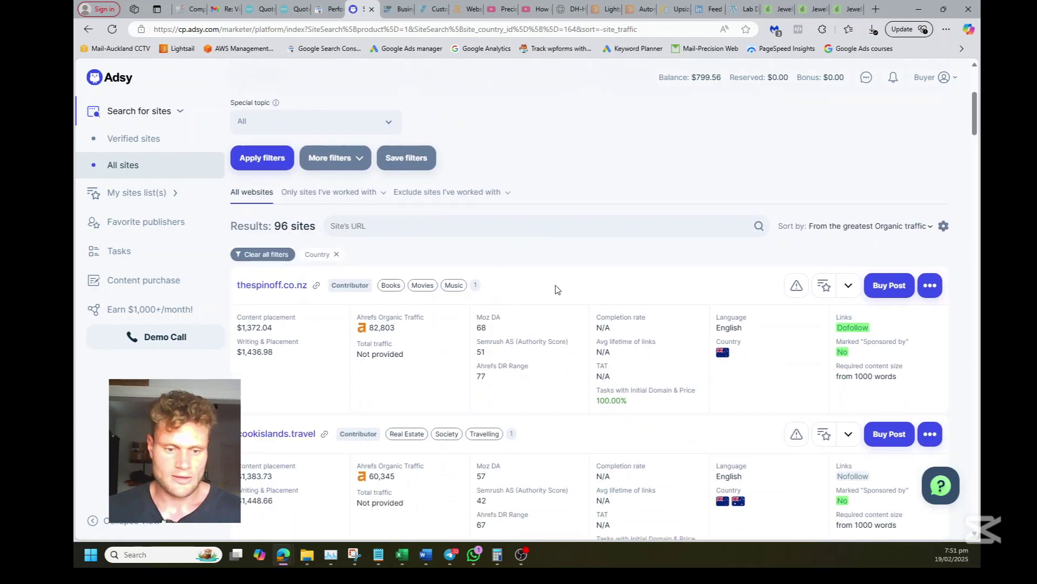
scroll(555, 289, down, 1)
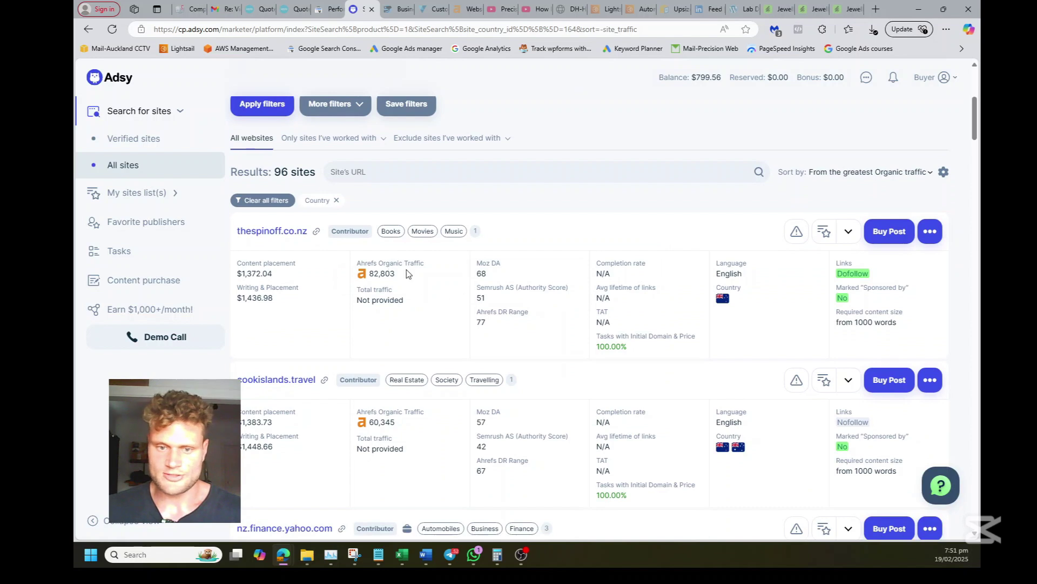
mouse_move(387, 275)
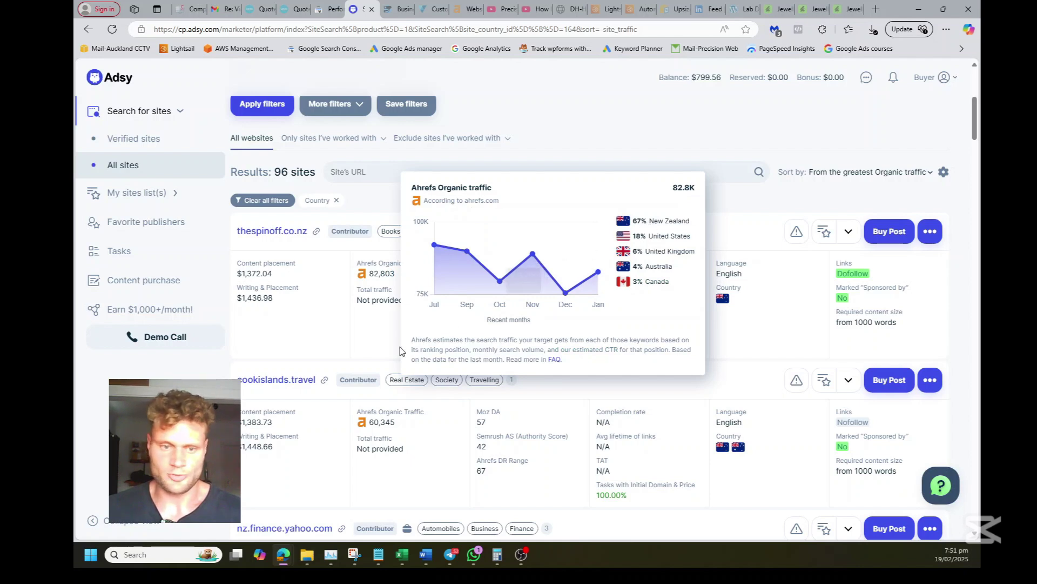
drag(281, 298, 246, 273)
click(306, 315)
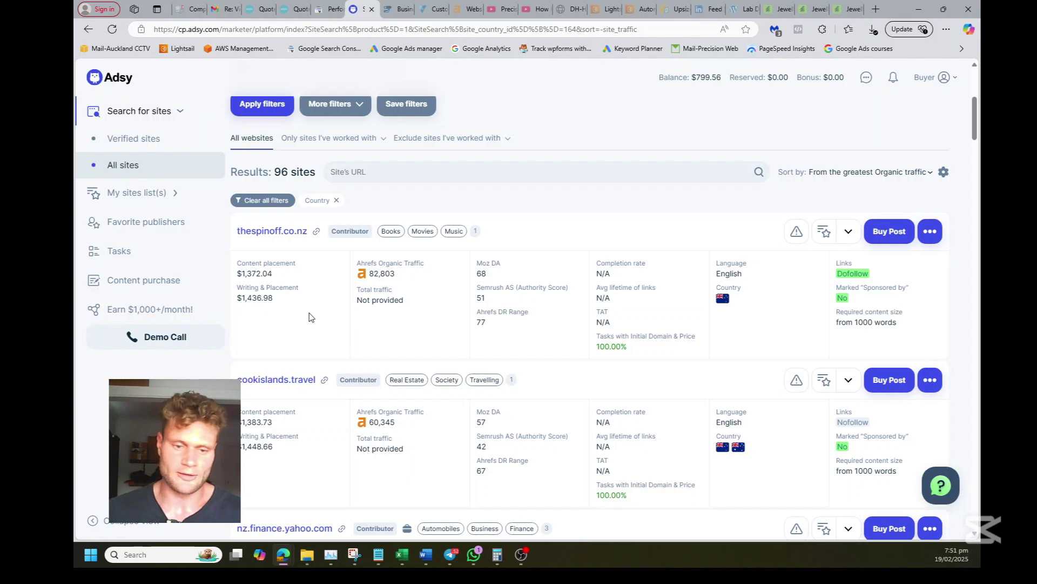
- Check the content placement and writing prices of the cookislands.travel listing
scroll(309, 317, down, 1)
scroll(317, 265, down, 1)
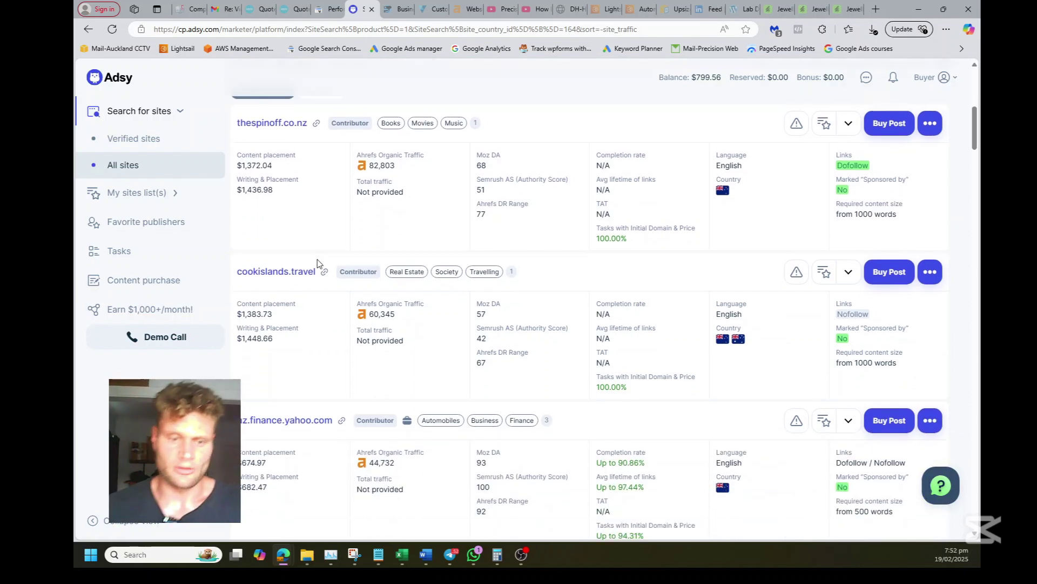
scroll(341, 302, down, 1)
drag(265, 253, 281, 299)
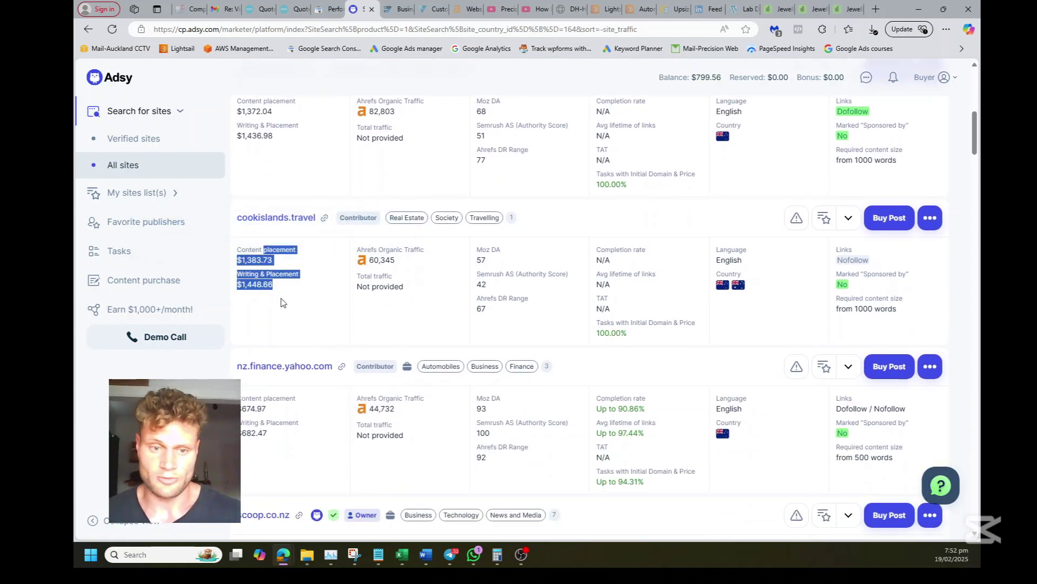
click(280, 325)
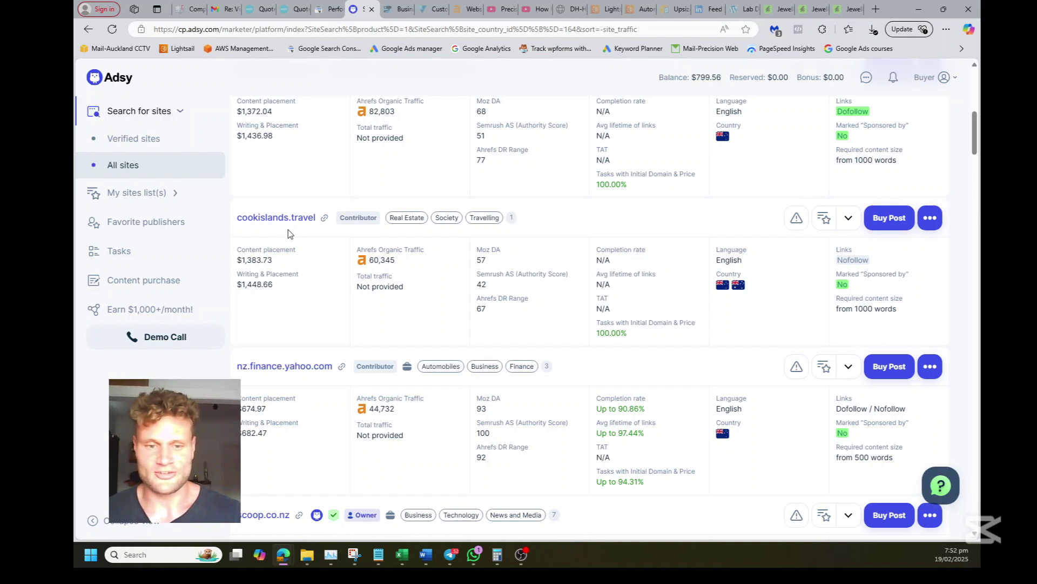
- Open the cookislands.travel website in a new tab, look through its homepage and close it again
right_click(290, 217)
click(316, 226)
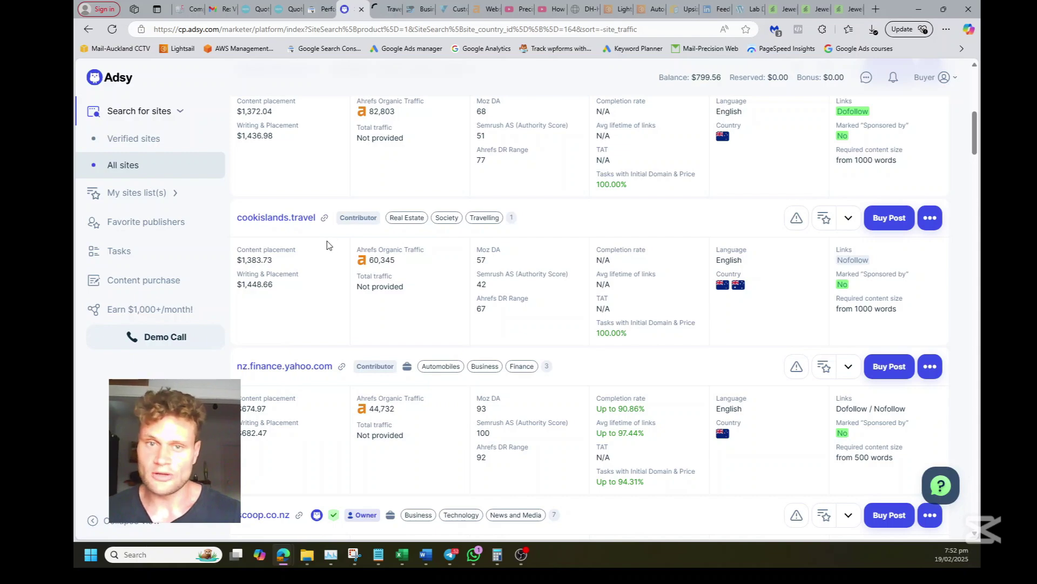
click(389, 12)
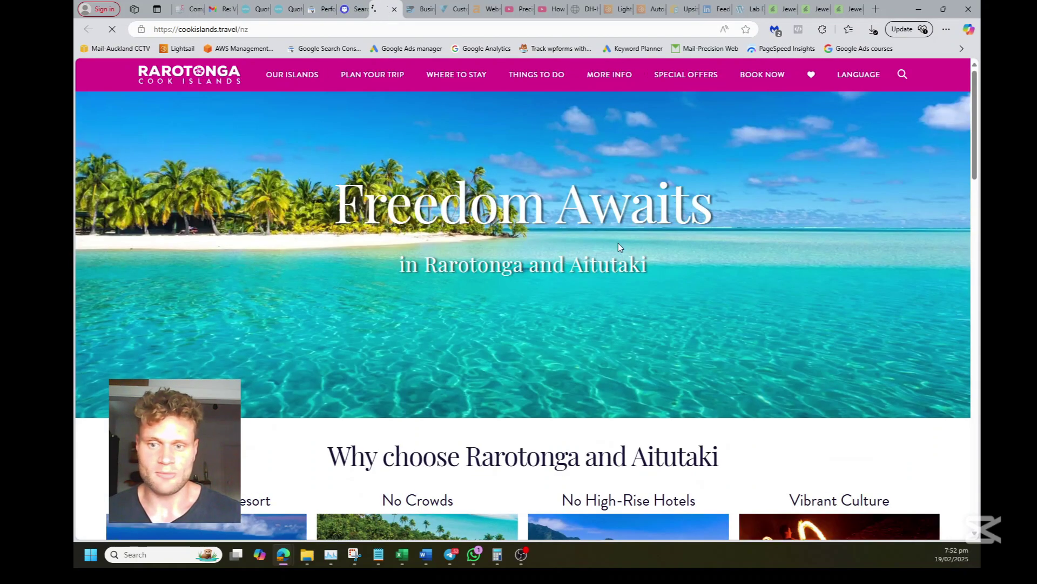
scroll(618, 247, down, 15)
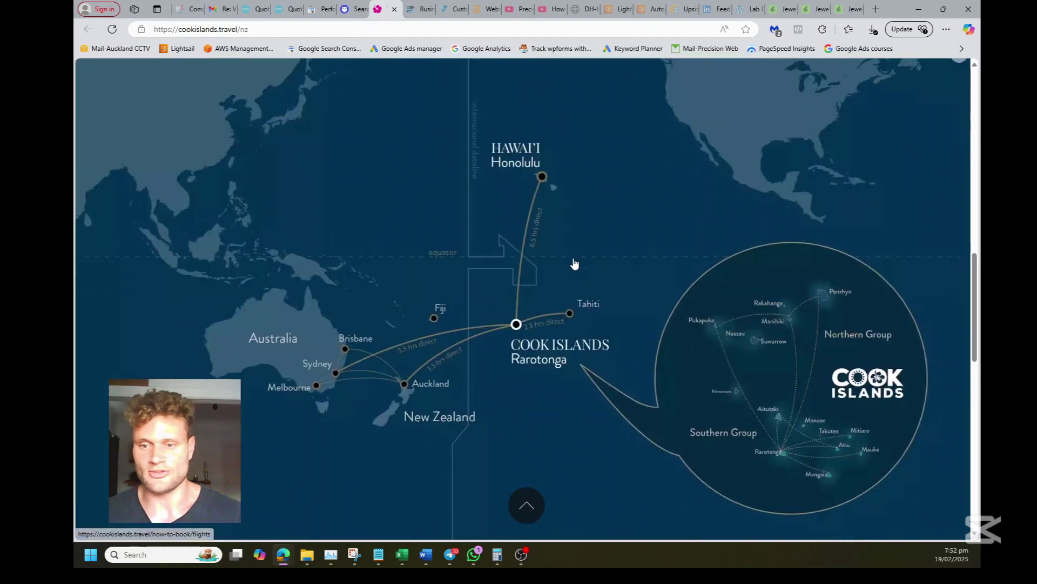
scroll(574, 264, up, 15)
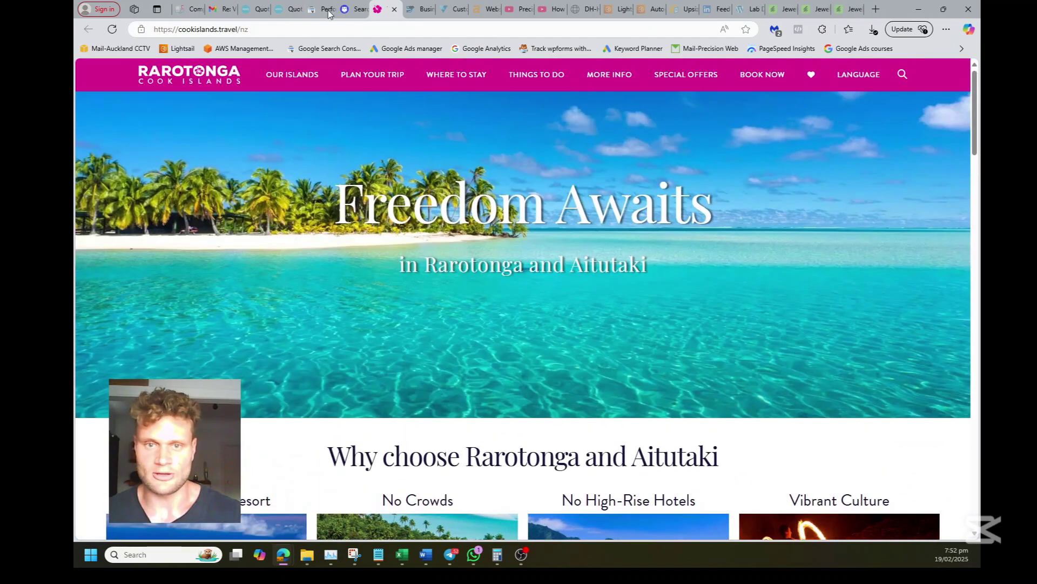
click(395, 9)
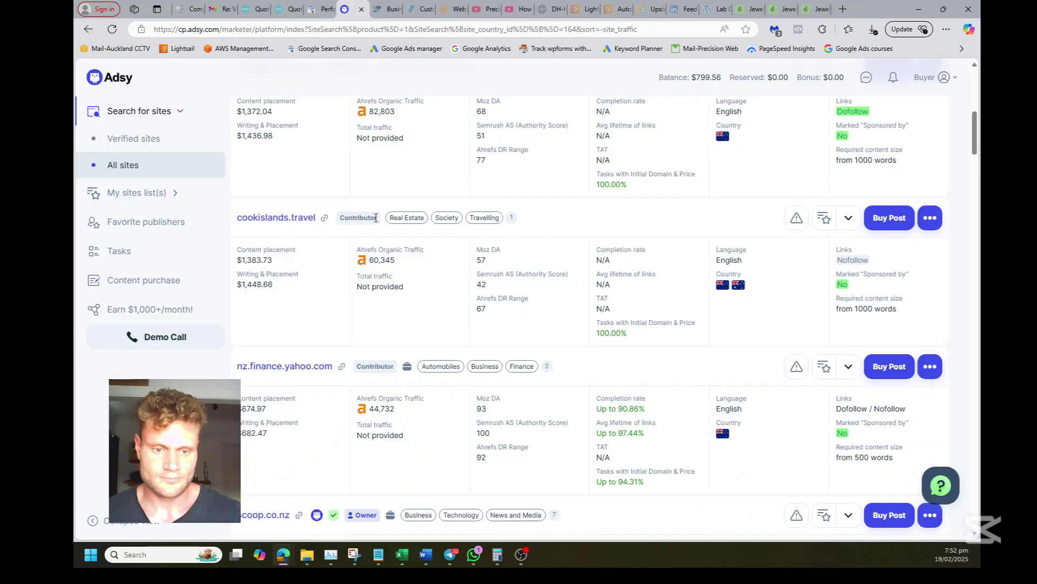
- Check the content placement and writing prices of the nz.finance.yahoo.com listing
scroll(375, 218, down, 4)
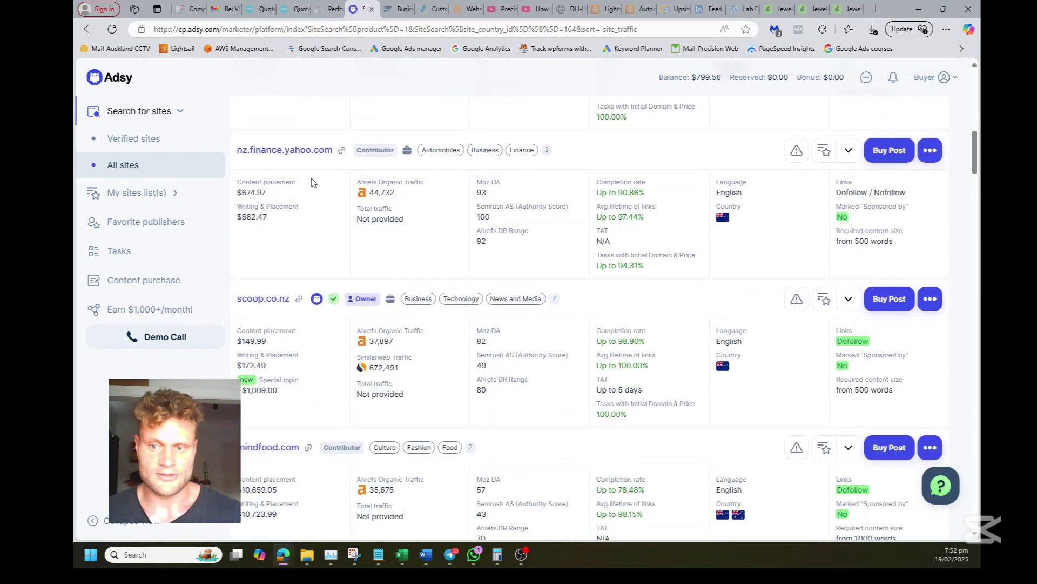
drag(293, 236, 243, 159)
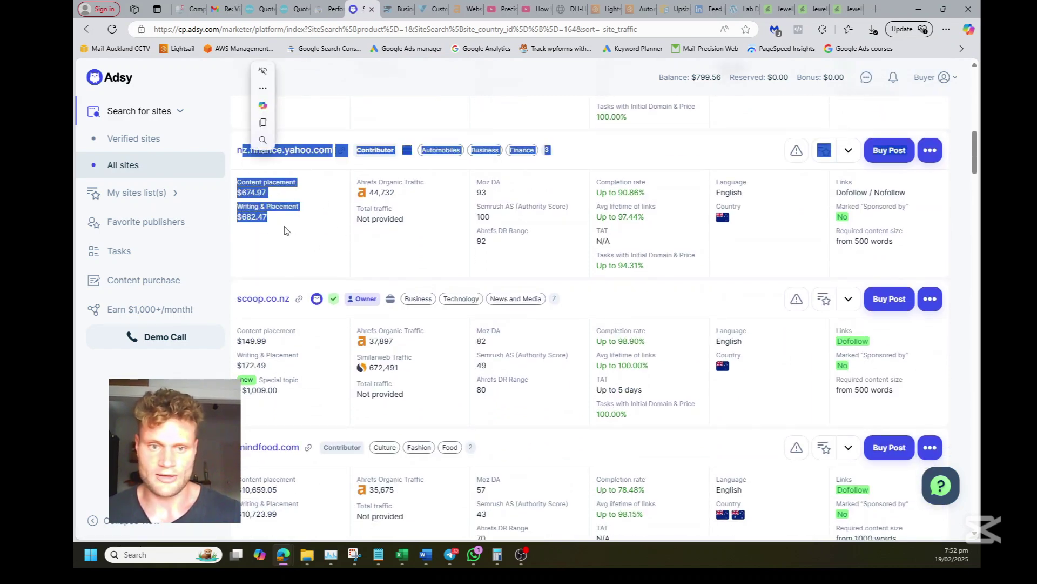
click(295, 249)
drag(263, 193, 238, 194)
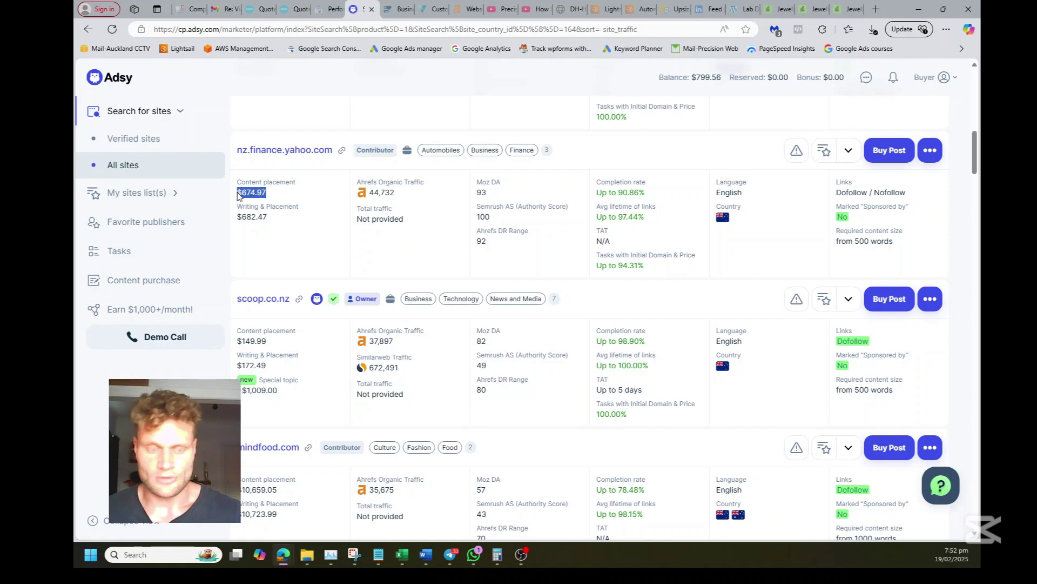
click(305, 233)
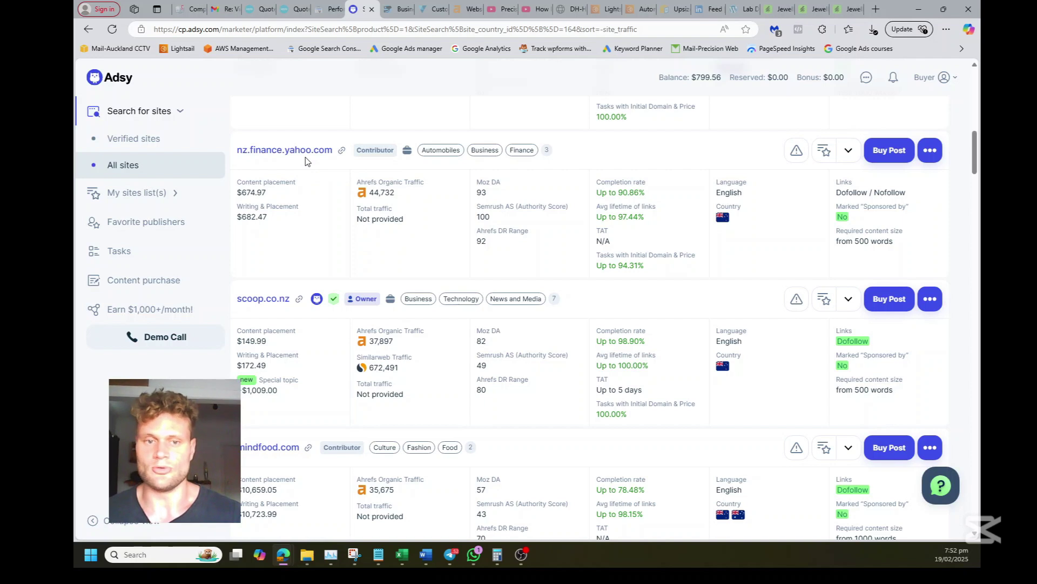
- Examine the scoop.co.nz listing's organic traffic by country and open its website in a new tab
scroll(305, 161, down, 2)
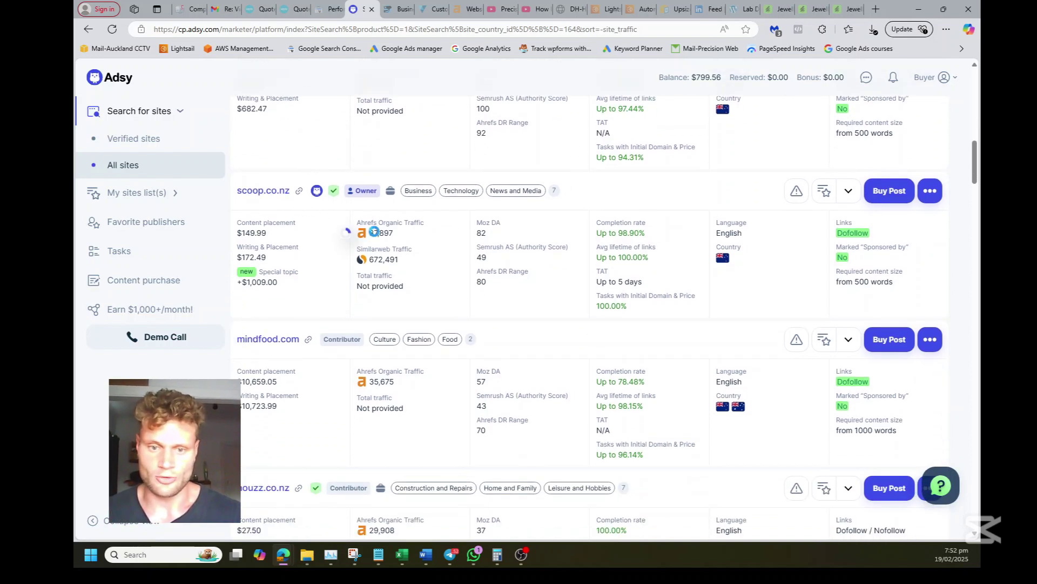
mouse_move(378, 234)
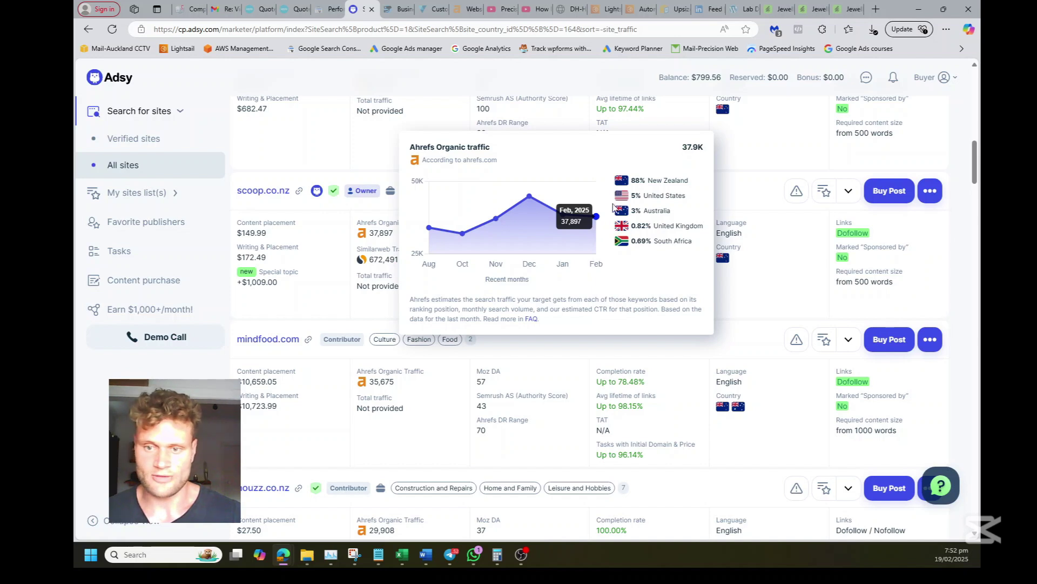
right_click(248, 194)
click(286, 203)
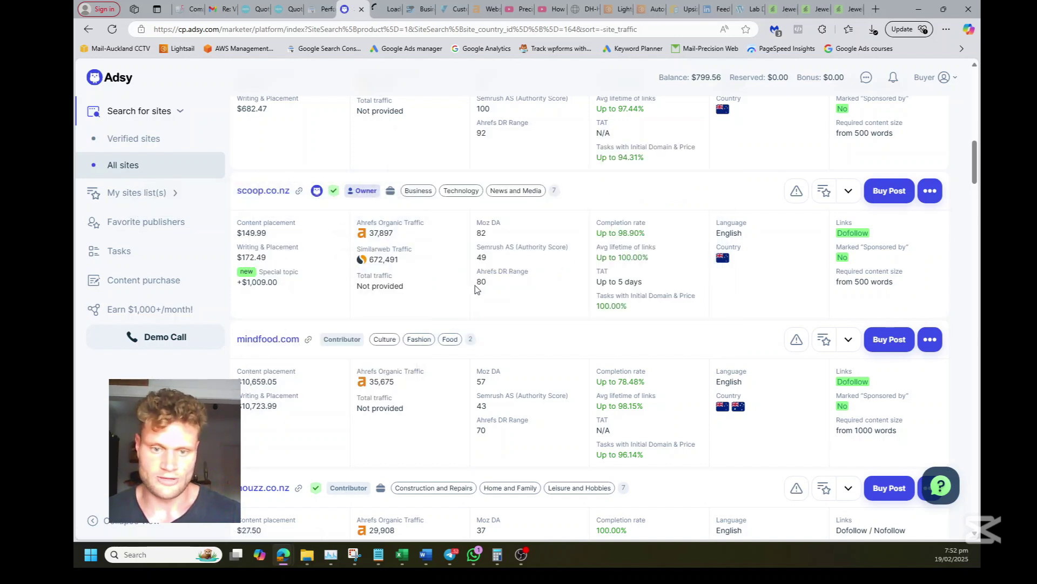
- Check the mindfood.com listing's prices and open the houzz.co.nz website from its listing in a new tab
scroll(475, 289, down, 1)
scroll(536, 259, down, 1)
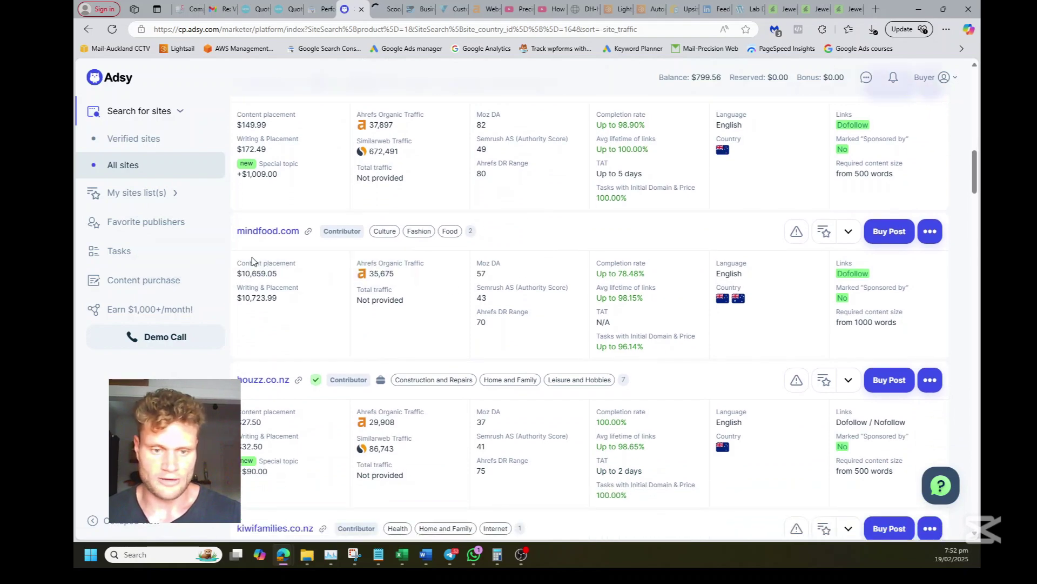
scroll(303, 282, down, 3)
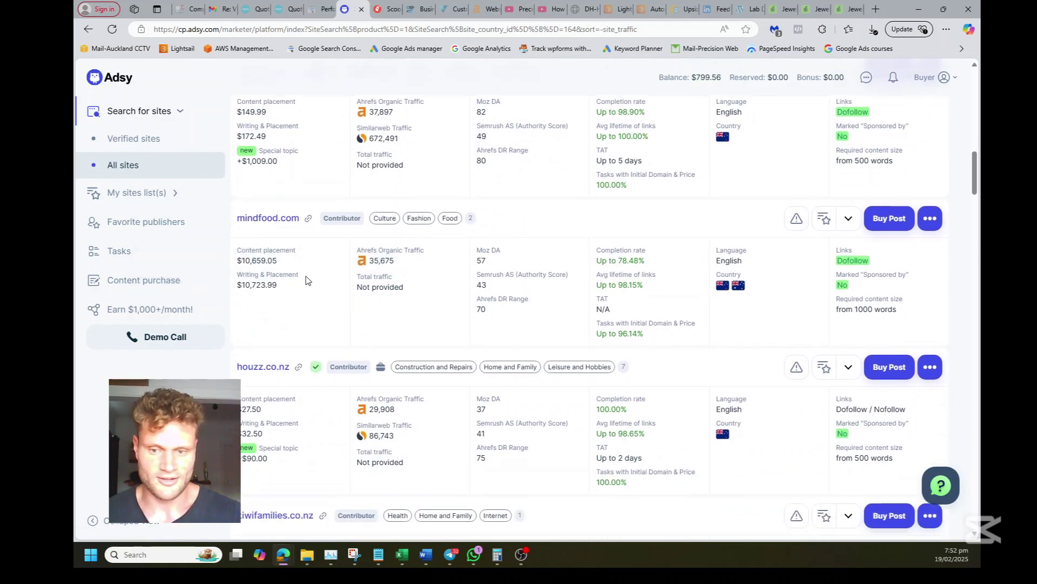
scroll(432, 227, down, 1)
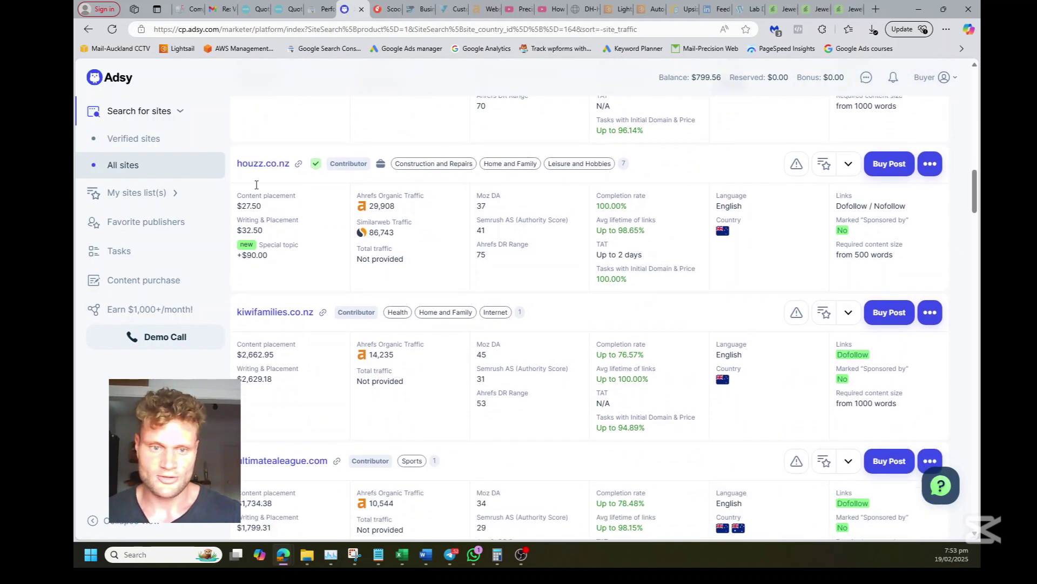
right_click(267, 168)
click(293, 178)
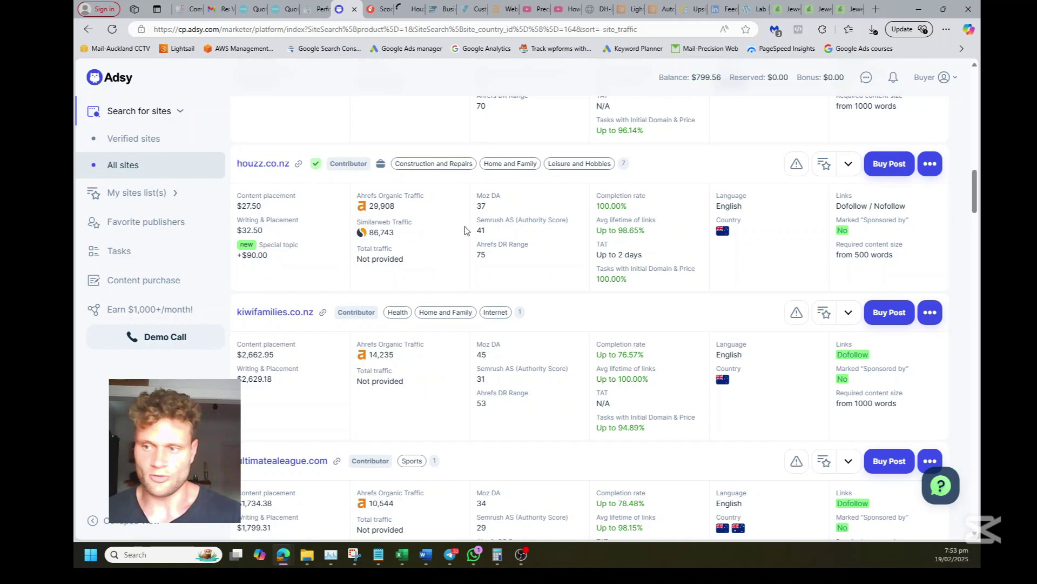
- Look through the Scoop front page, checking its branding, news stories and publication date
click(383, 9)
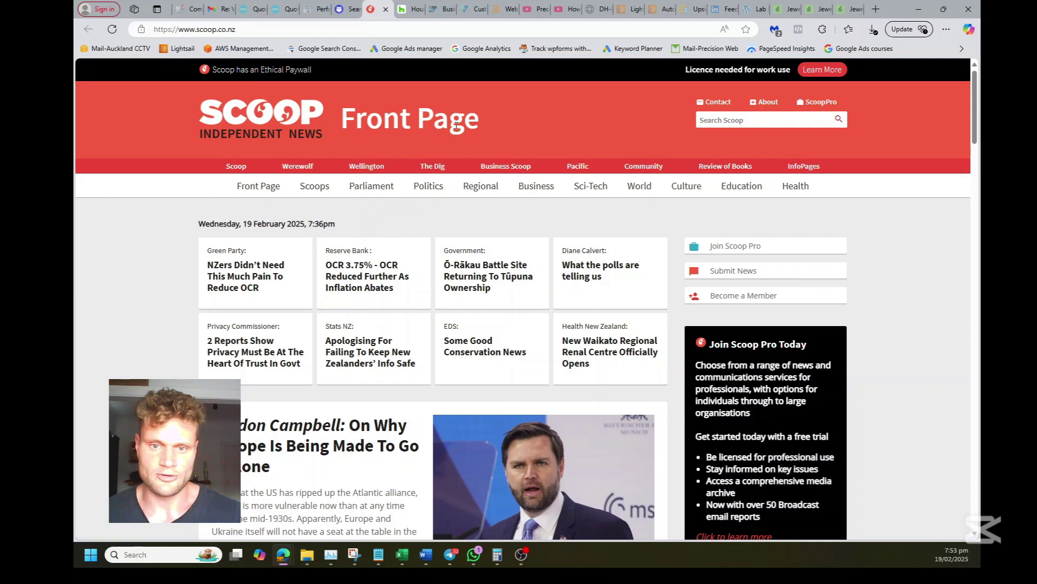
drag(470, 126, 247, 139)
click(150, 214)
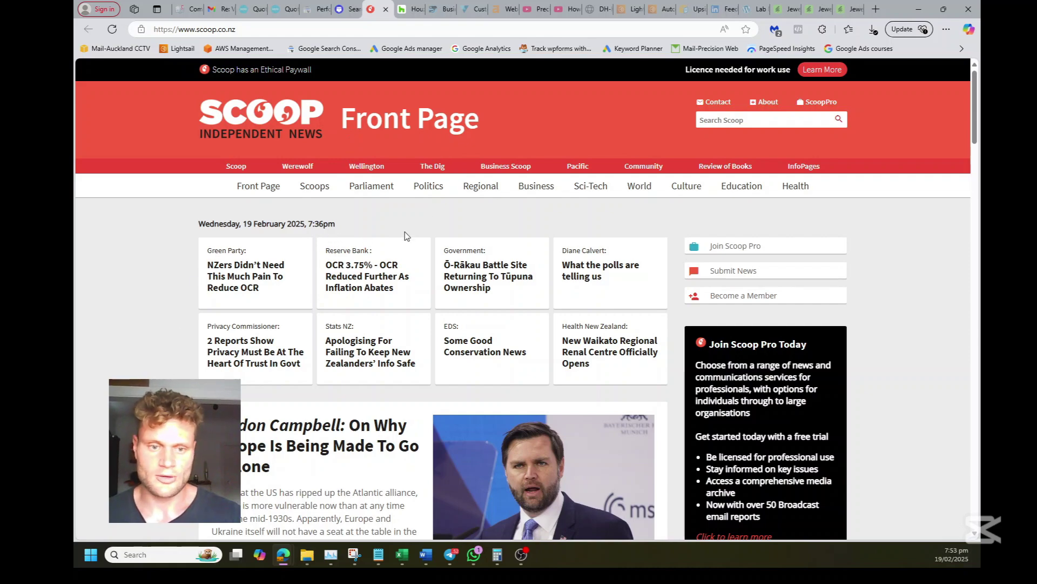
scroll(407, 236, down, 8)
scroll(408, 238, up, 6)
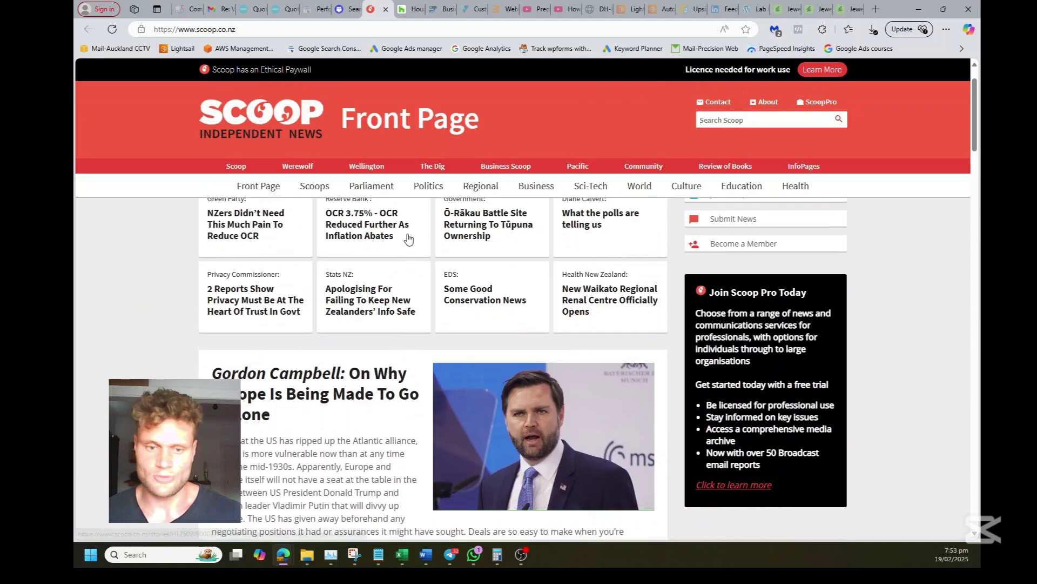
scroll(409, 238, up, 1)
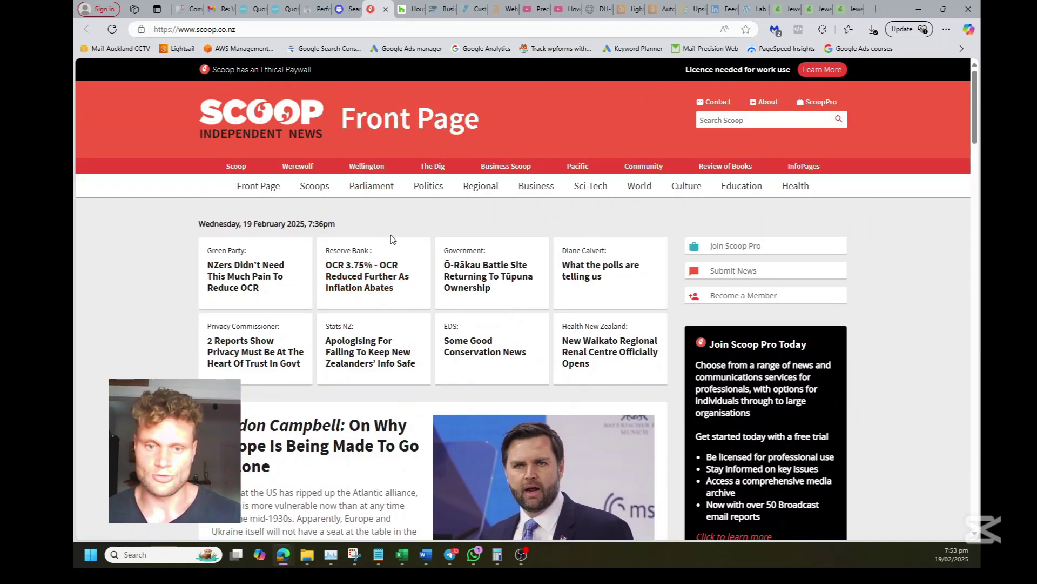
drag(336, 224, 198, 228)
click(180, 250)
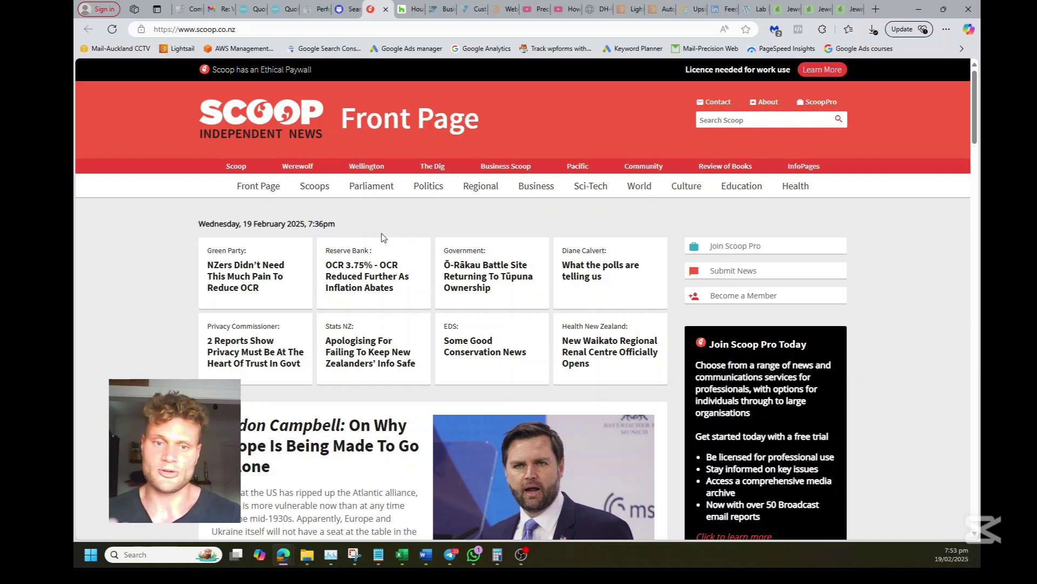
- Dismiss the Google account prompt on the Houzz site and look through the whole homepage
click(412, 9)
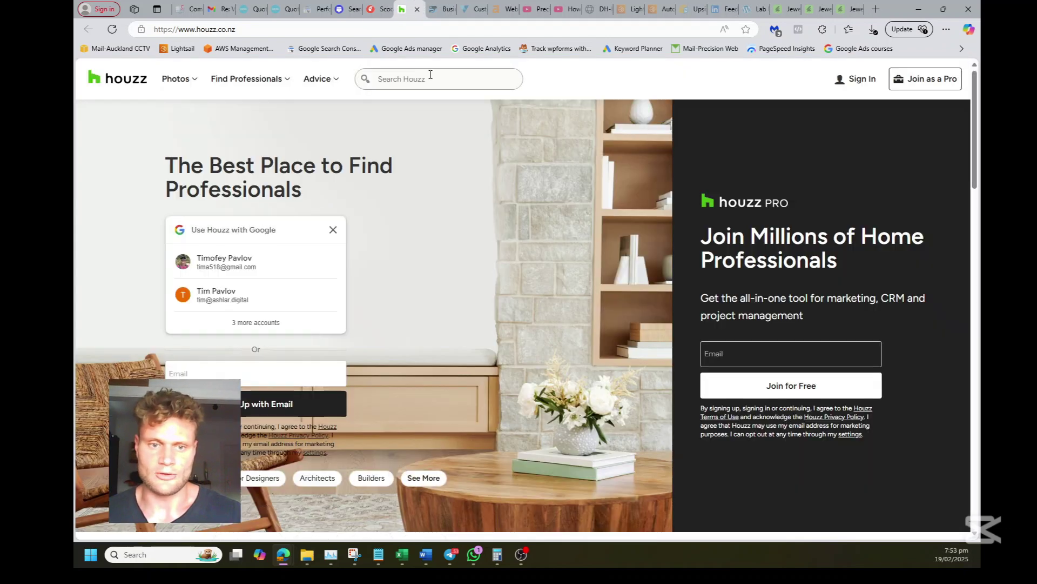
click(333, 229)
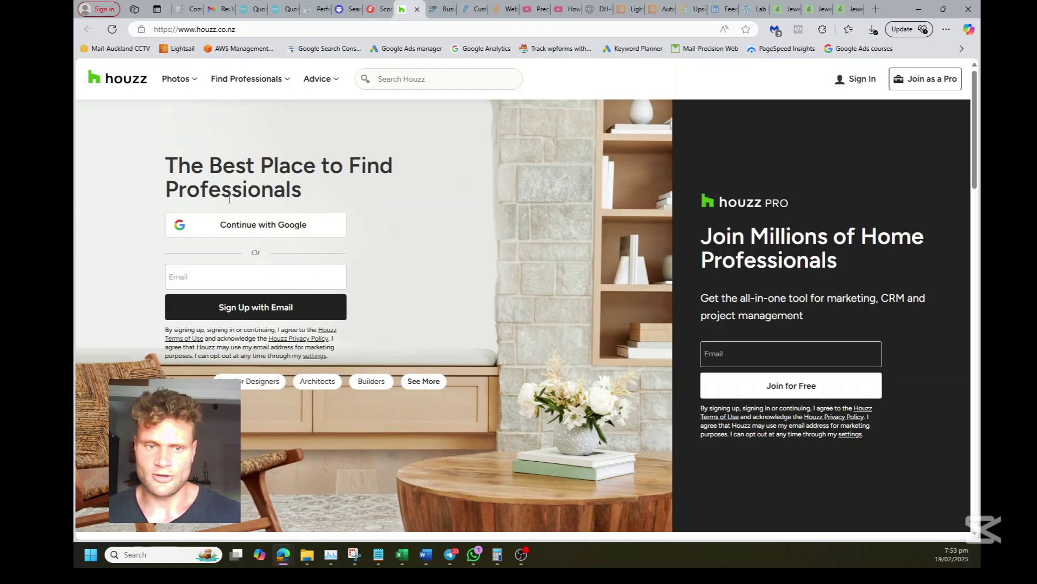
triple_click(271, 194)
click(272, 174)
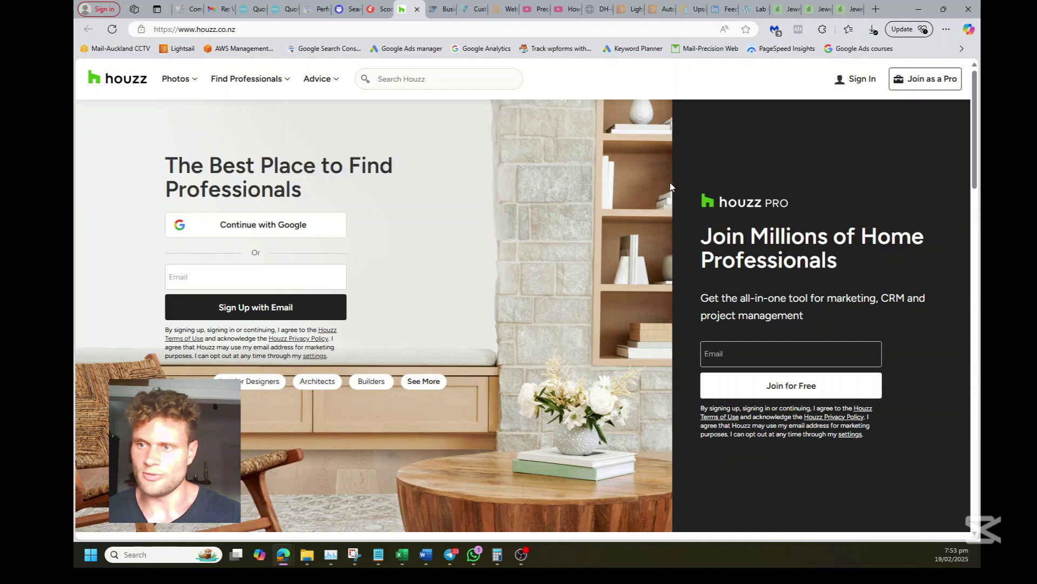
scroll(607, 219, down, 10)
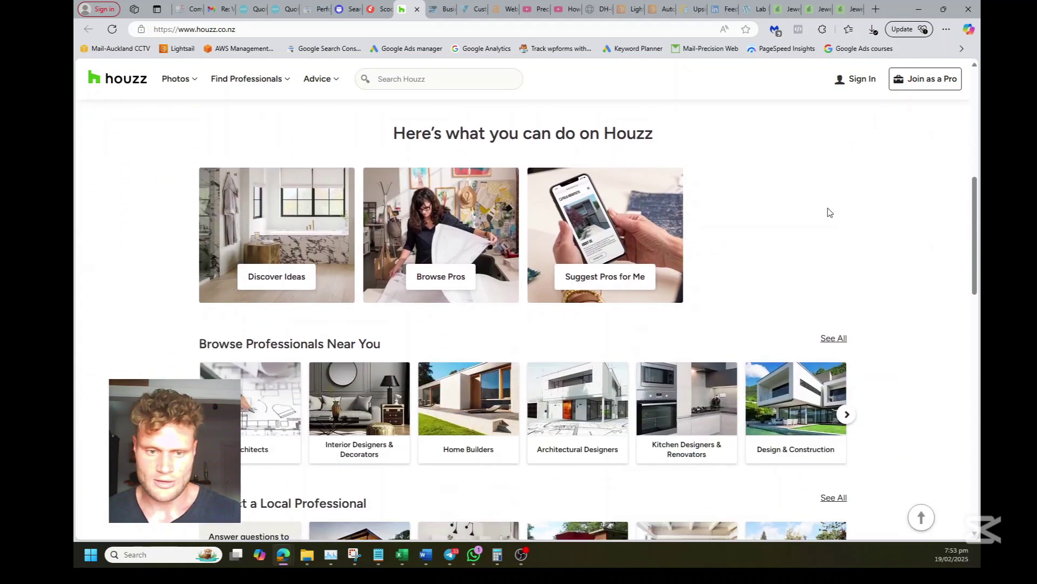
scroll(850, 213, down, 12)
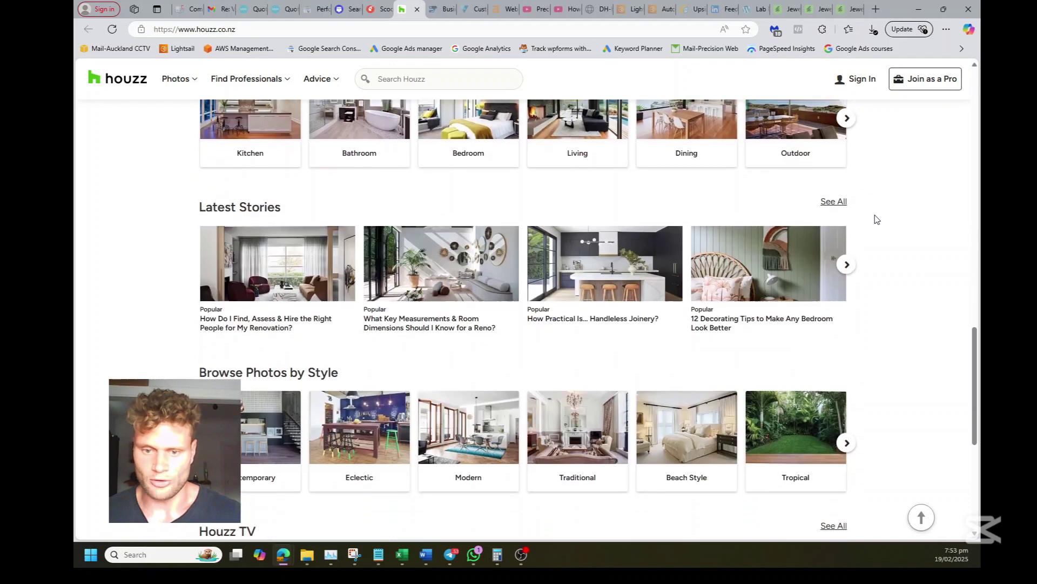
scroll(876, 219, down, 1)
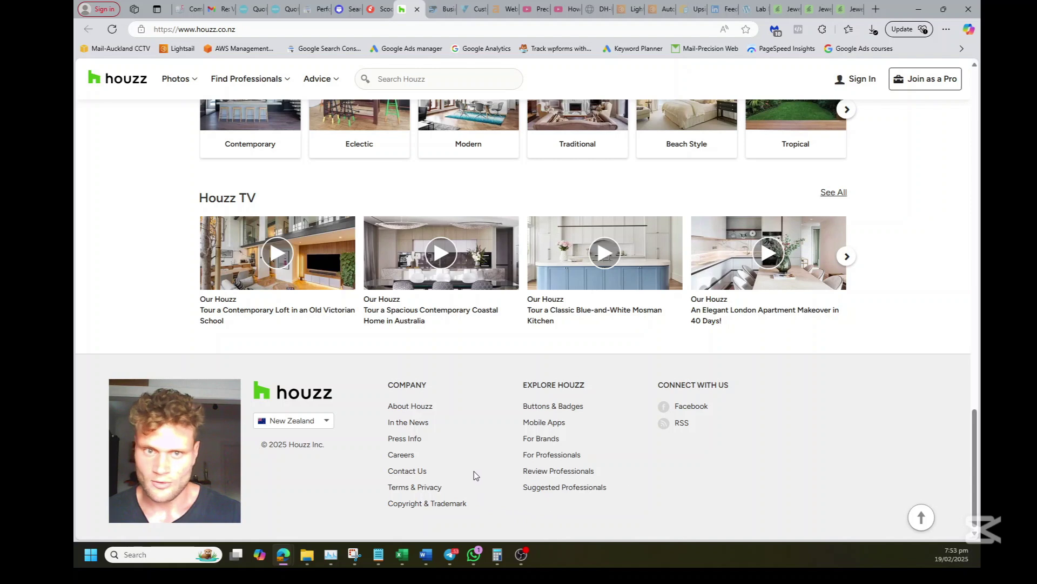
- Open the Life category of Houzz's advice stories and look through the listed lifestyle articles
mouse_move(318, 77)
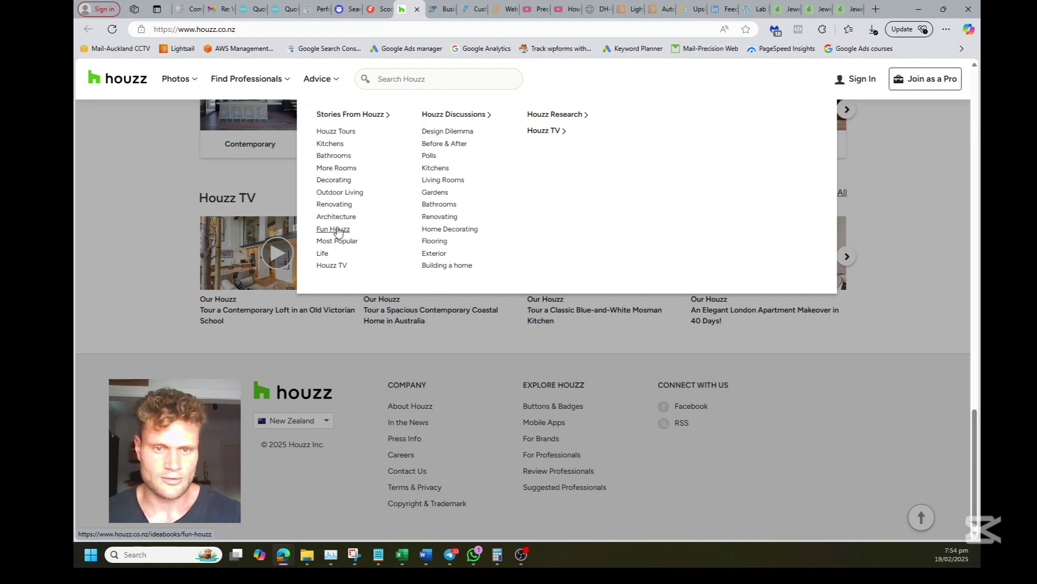
click(334, 255)
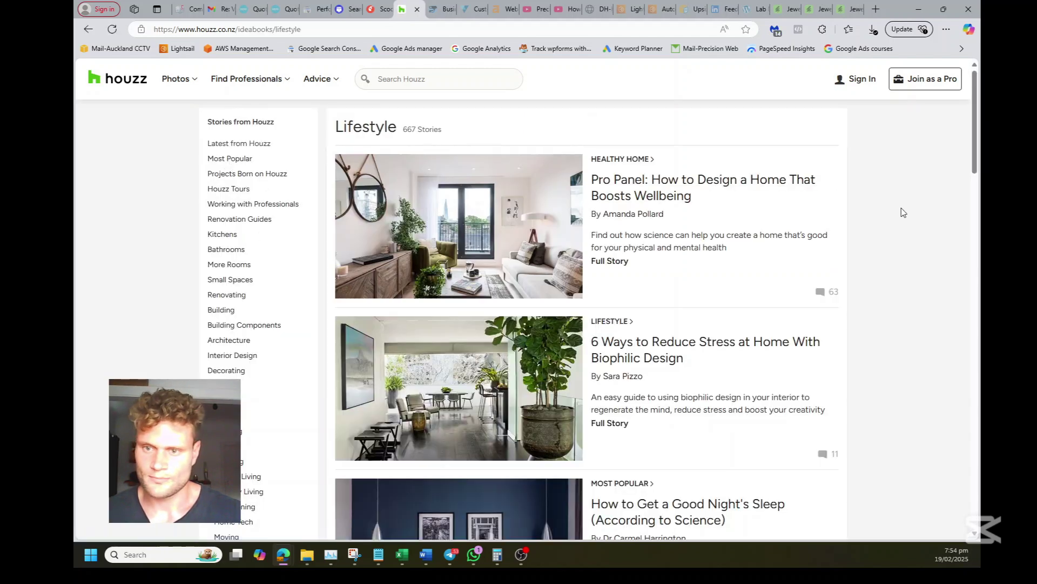
scroll(903, 211, down, 2)
scroll(734, 298, down, 5)
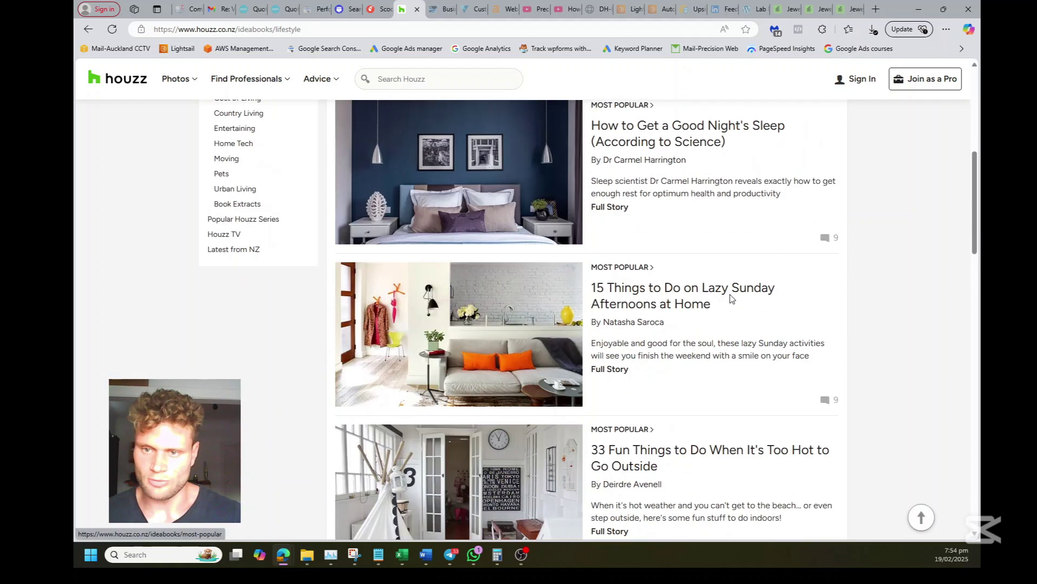
scroll(577, 281, up, 7)
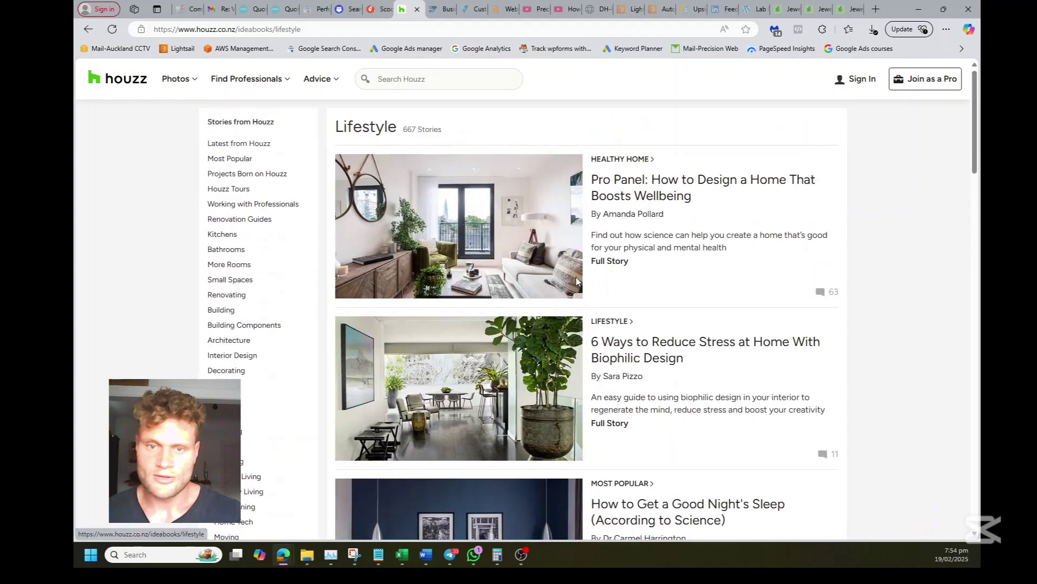
- Return to the Adsy site list and examine the houzz.co.nz listing's organic traffic by country
click(349, 10)
mouse_move(392, 207)
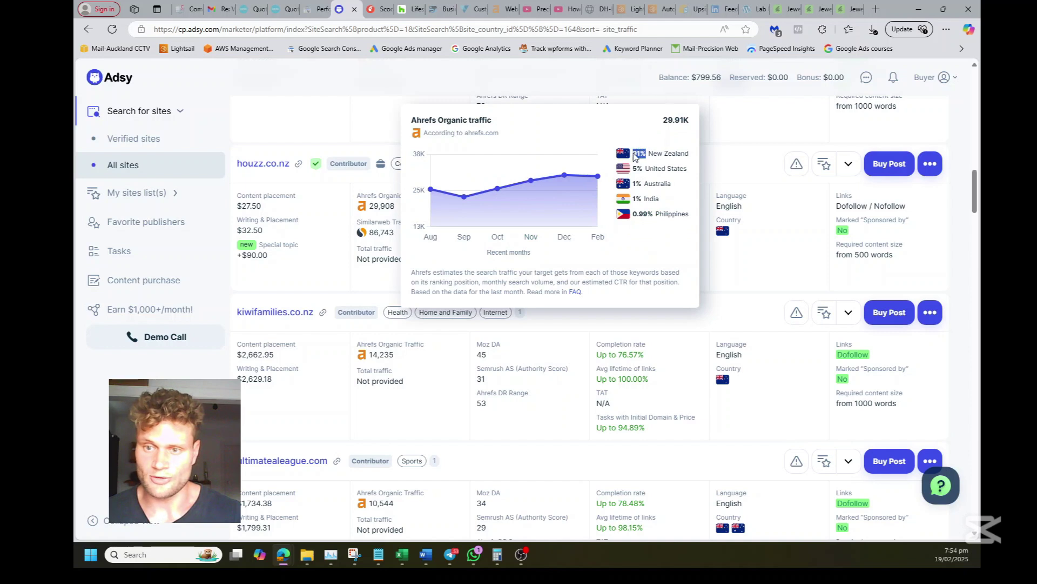
mouse_move(566, 186)
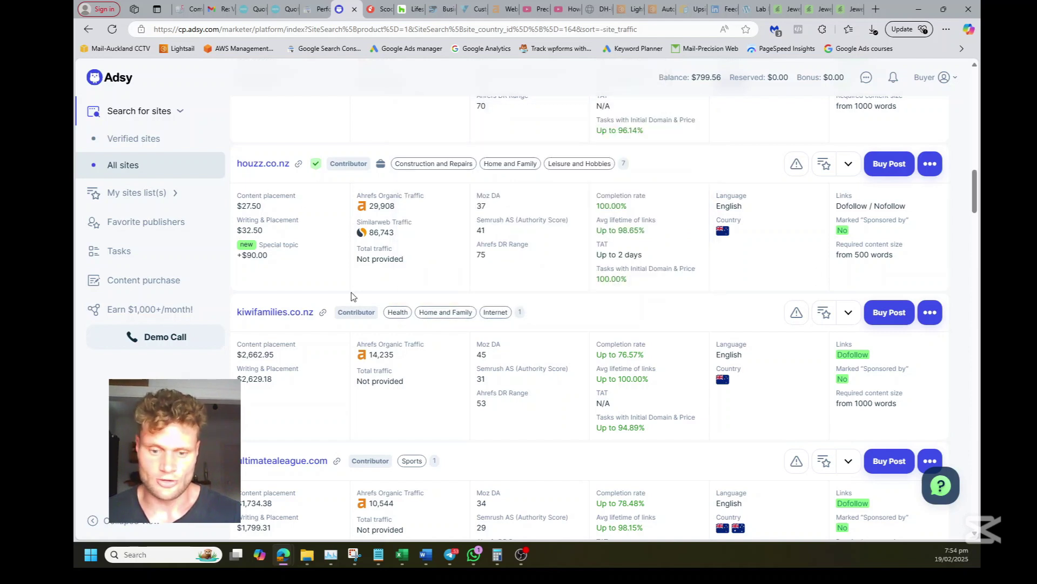
- Switch to the Notepad keyword notes and add the heading "Sites to use:" followed by the entry "scoop.co.nz ($150 USD)"
click(381, 557)
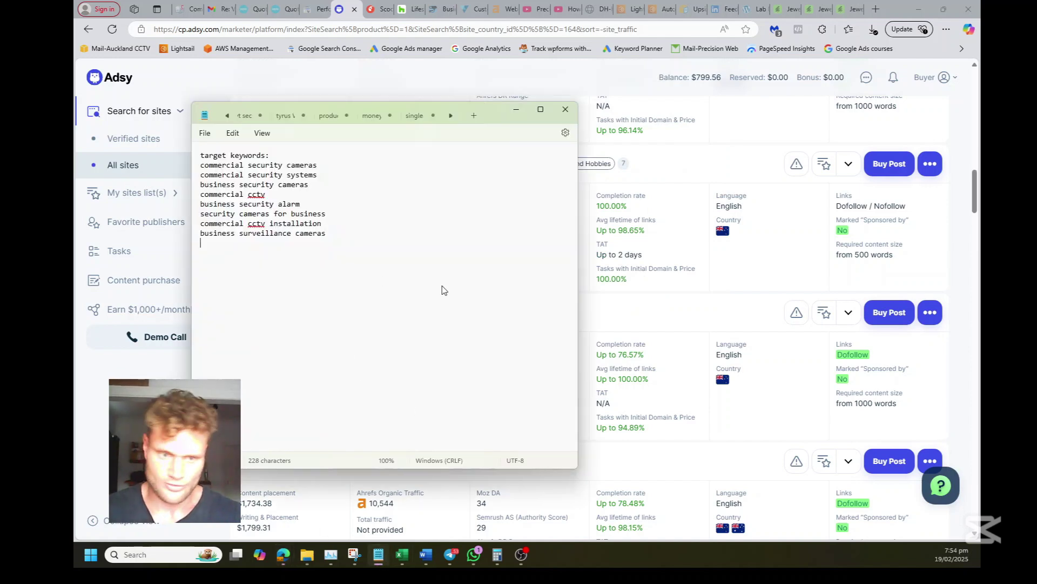
text(Sites to )
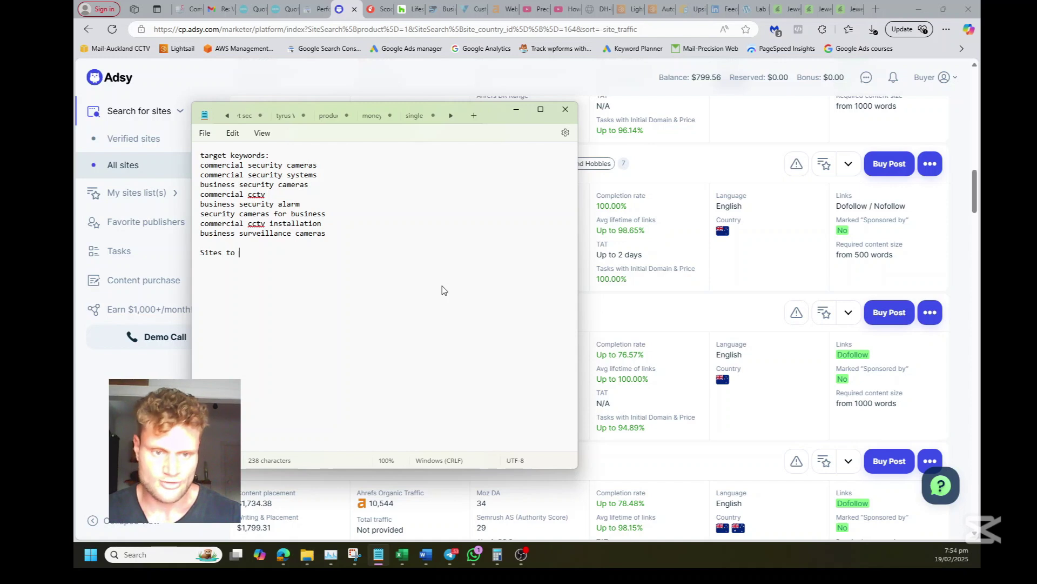
text(use:)
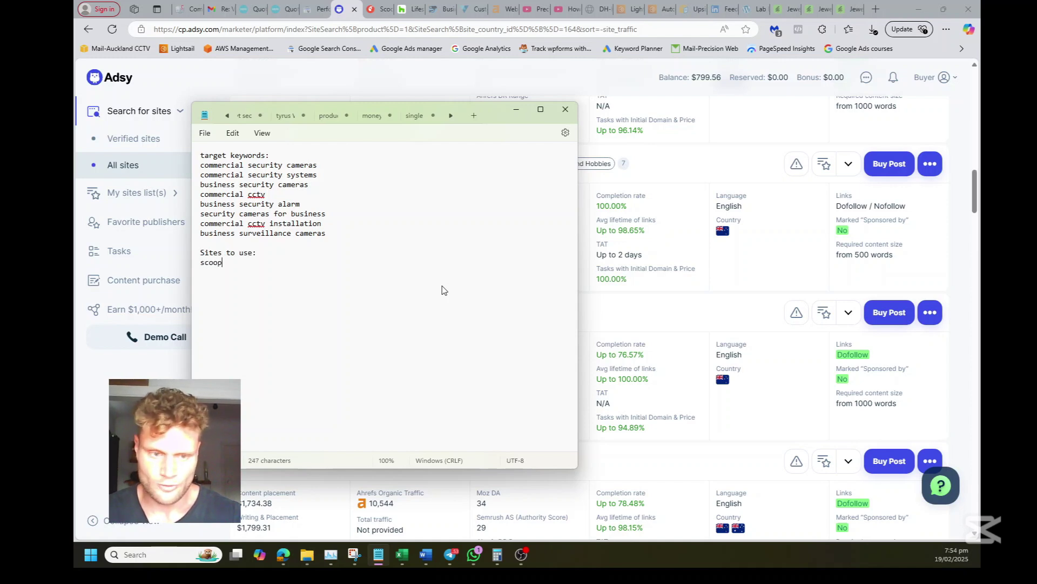
text(scoop.co.nz ()
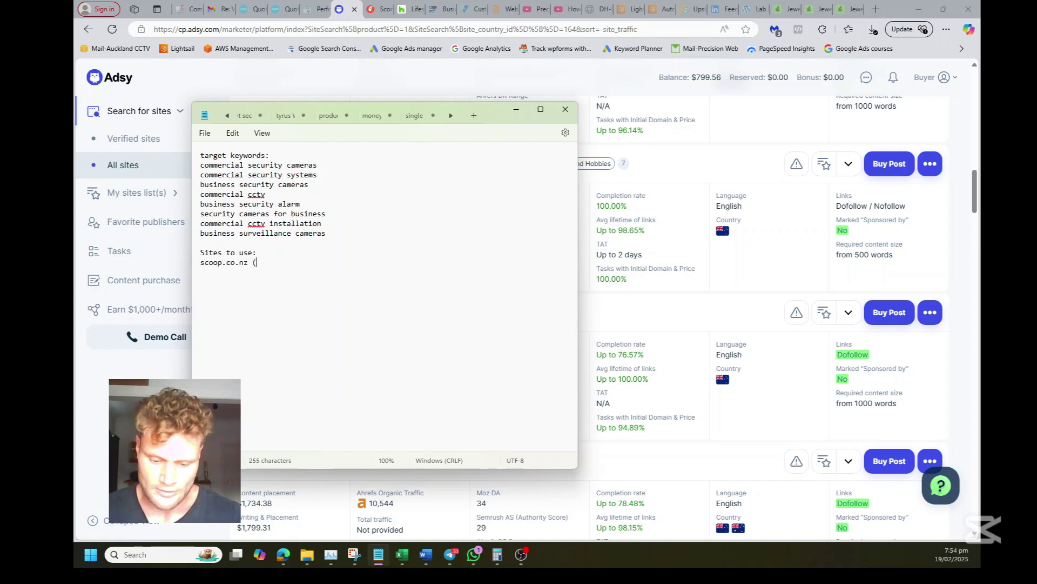
text($150 USD))
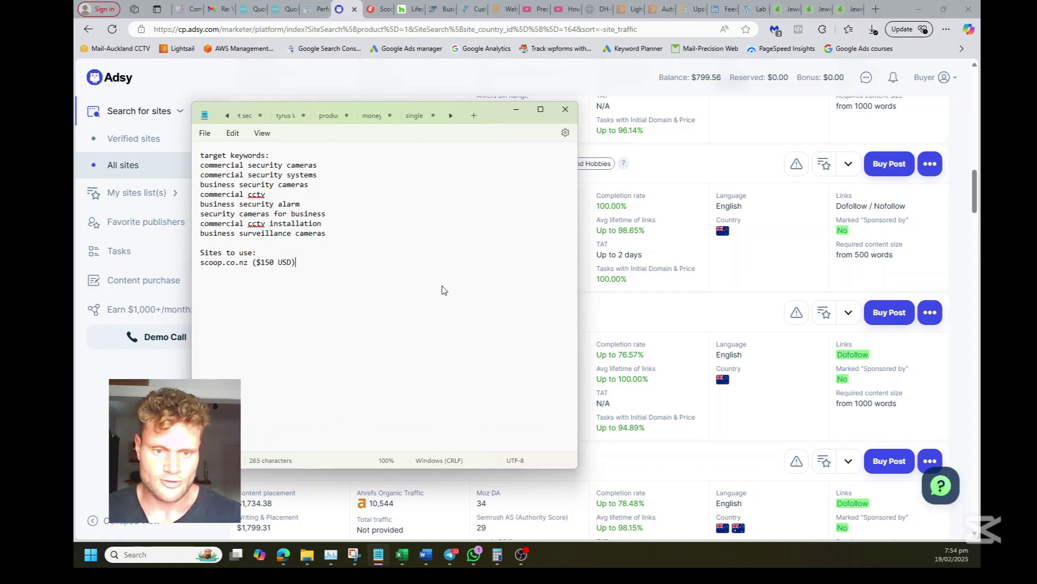
- Add "houzz.co.nz ($27.50 USD)" to the list of sites to use, moving the notes aside to read the listing's price
text(houzz.)
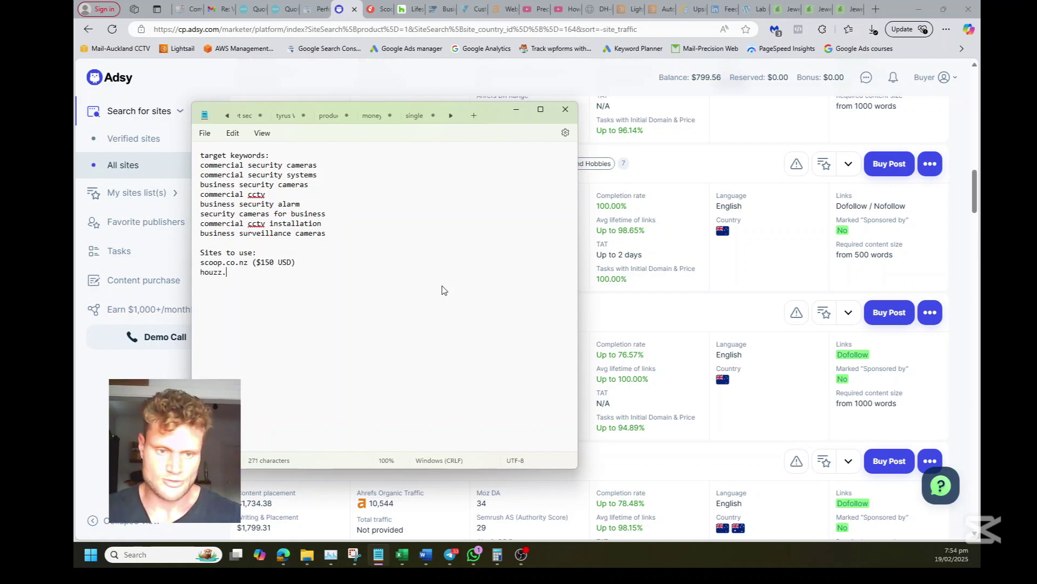
text(.o.nz ()
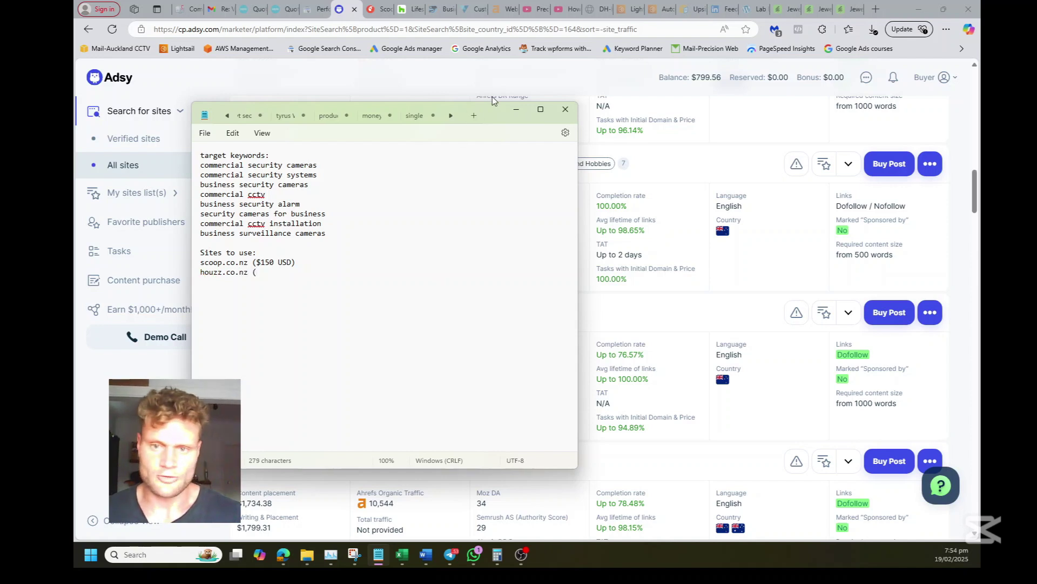
drag(498, 111, 719, 120)
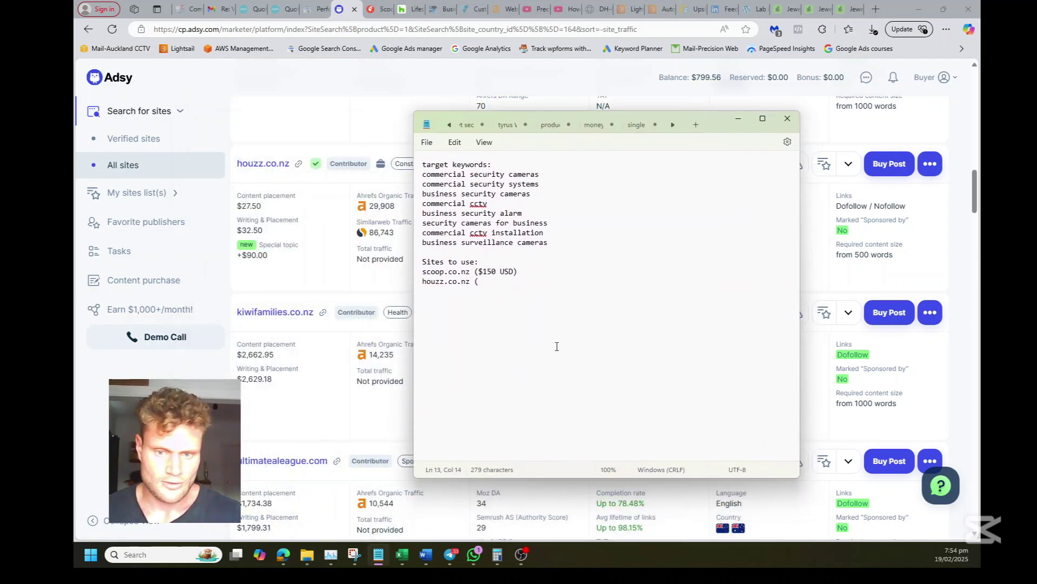
text(z ($27.5)
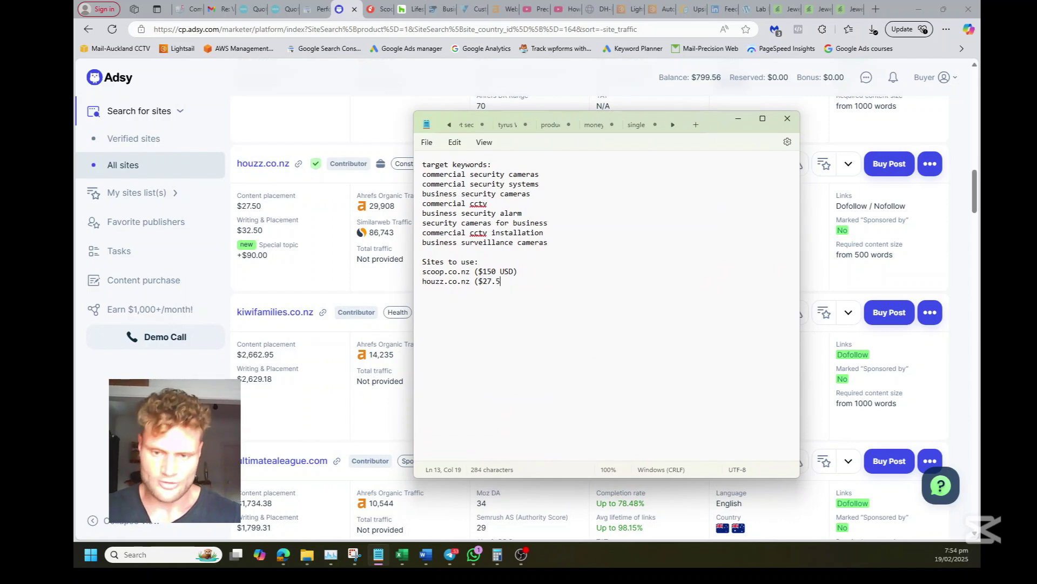
text(0 USD)
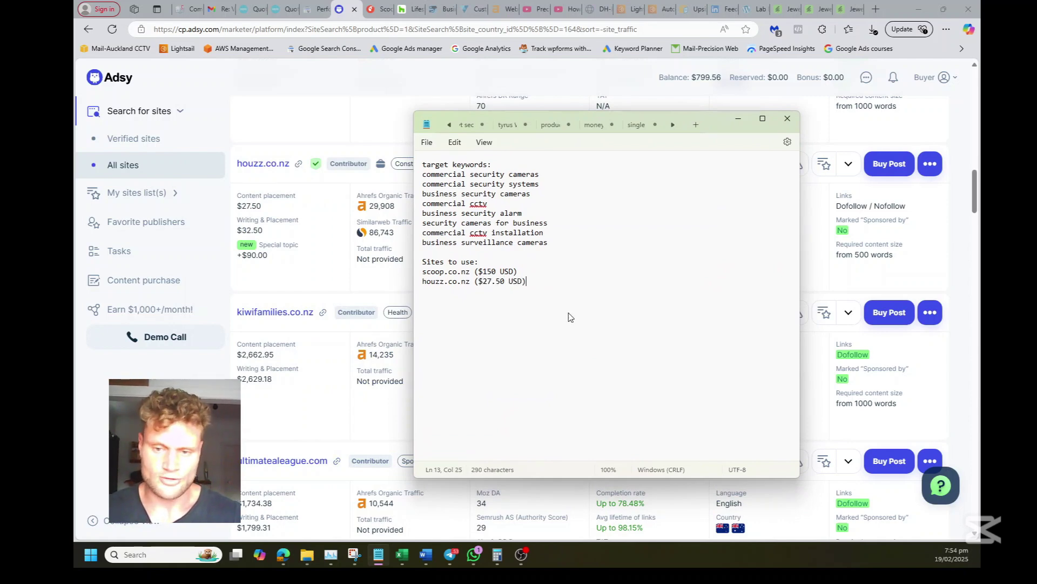
- Return to the Adsy site list and open the available performers for a houzz.co.nz post in a new tab
click(346, 283)
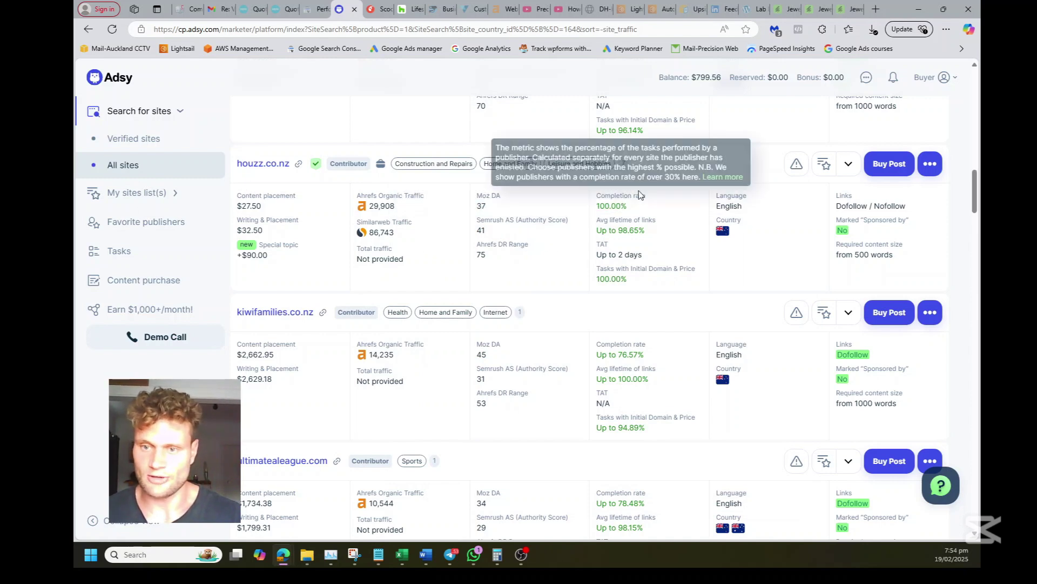
right_click(890, 165)
click(901, 180)
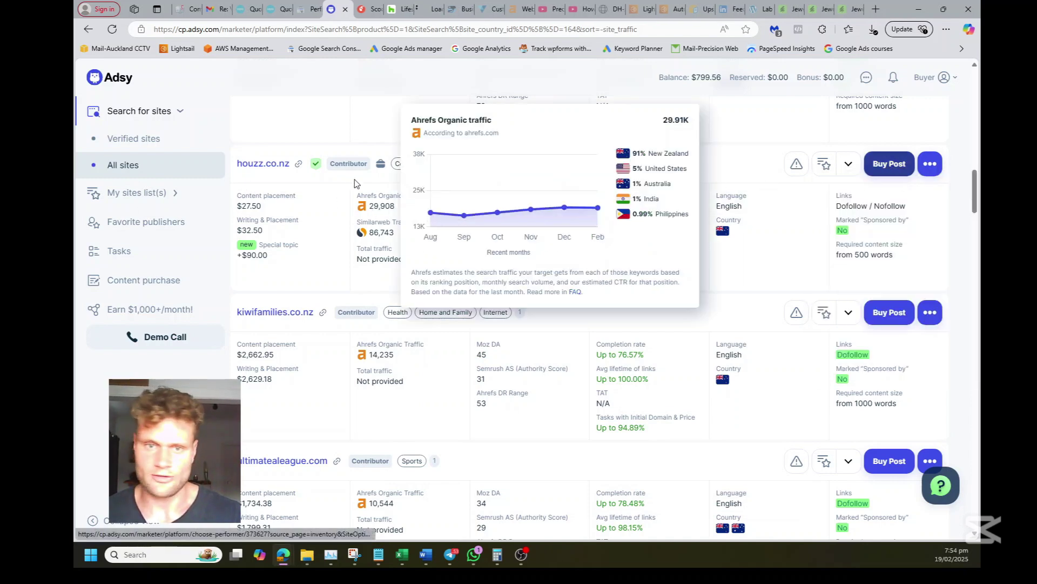
click(426, 8)
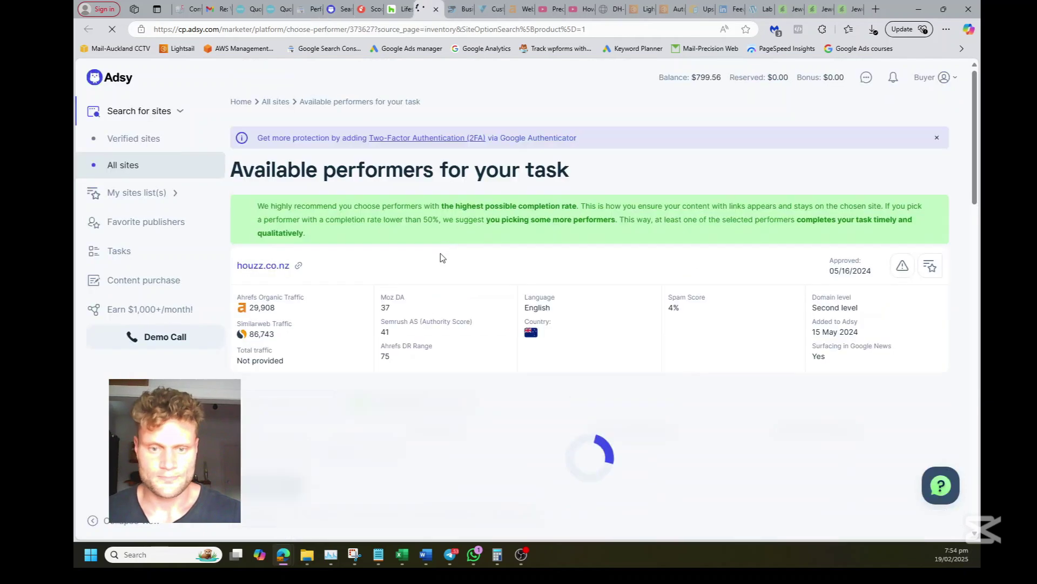
scroll(441, 258, down, 8)
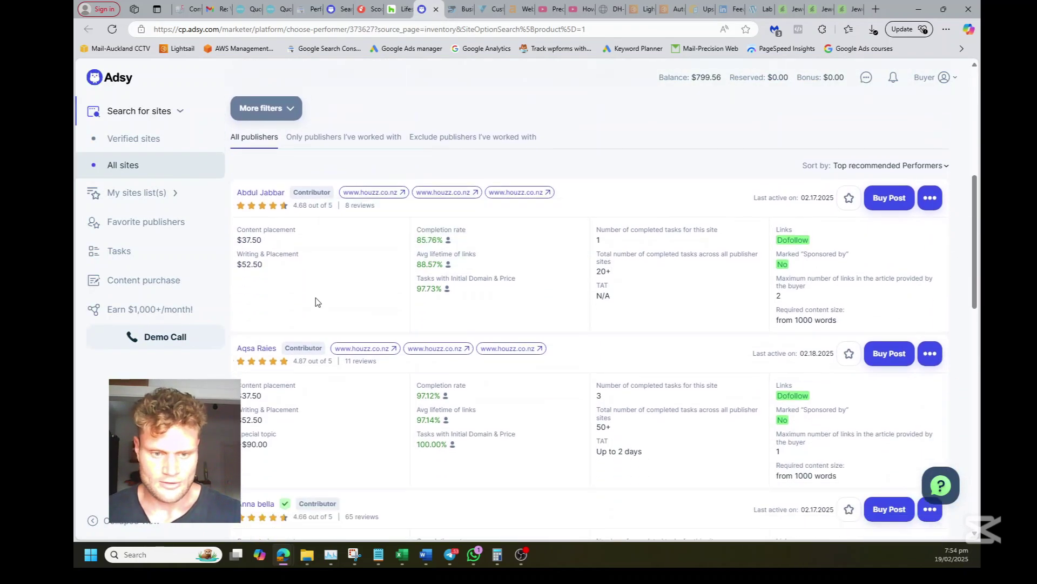
- Compare the houzz.co.nz publishers' content placement prices, completion rates and completed tasks, and close the performers page
drag(262, 240, 247, 240)
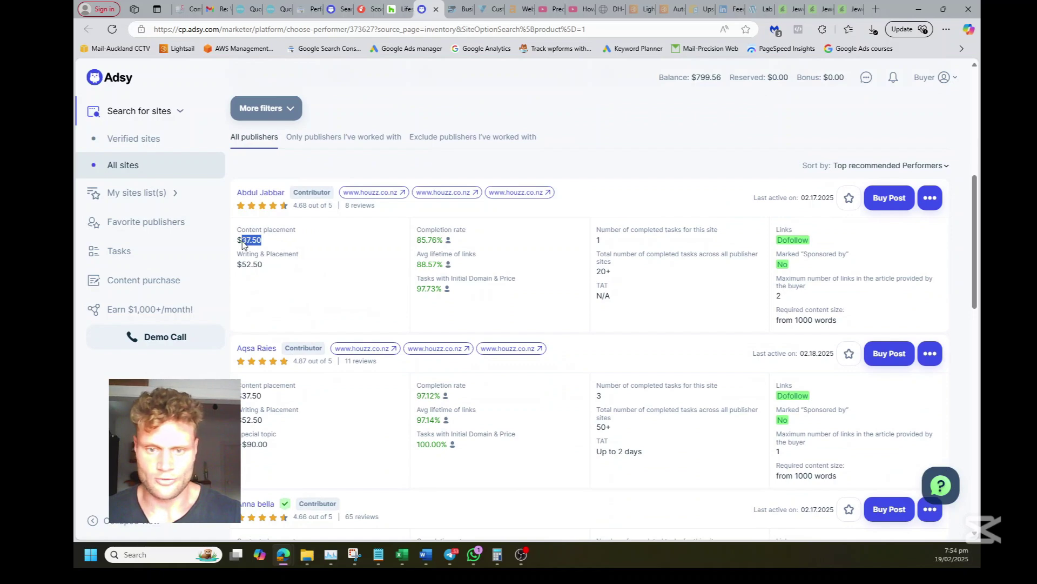
click(653, 293)
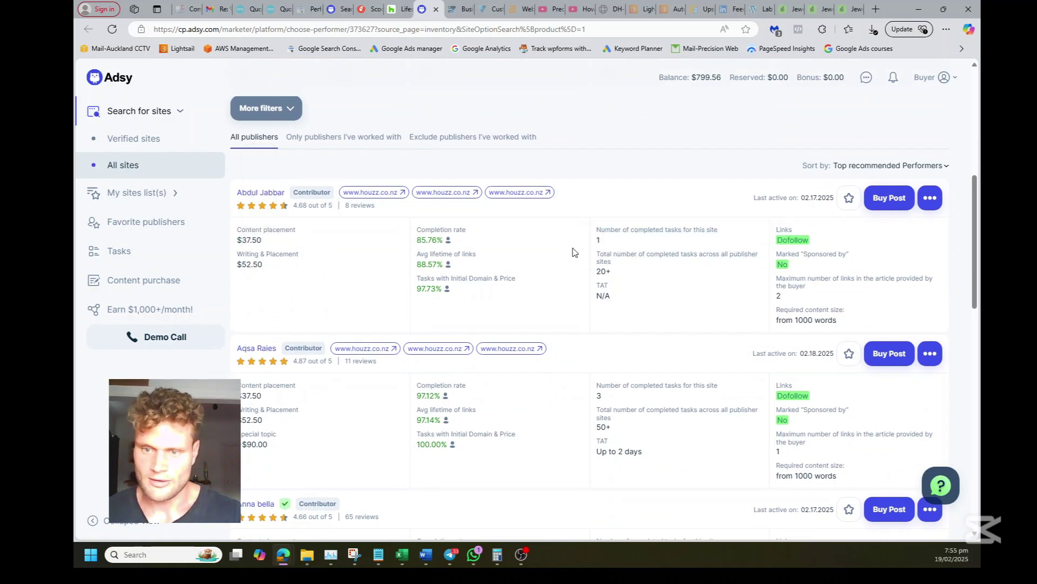
scroll(302, 253, down, 15)
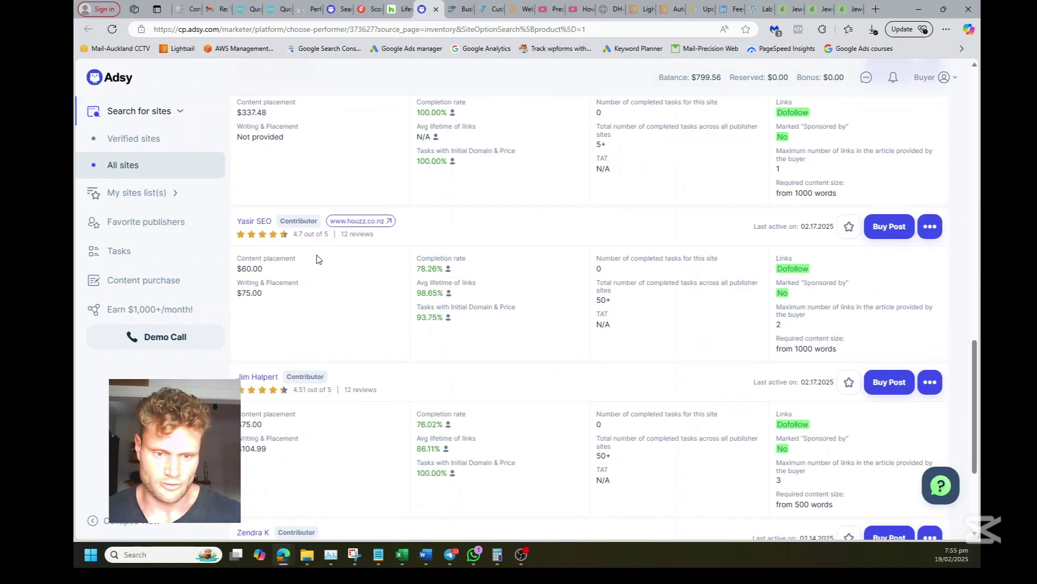
scroll(317, 259, up, 10)
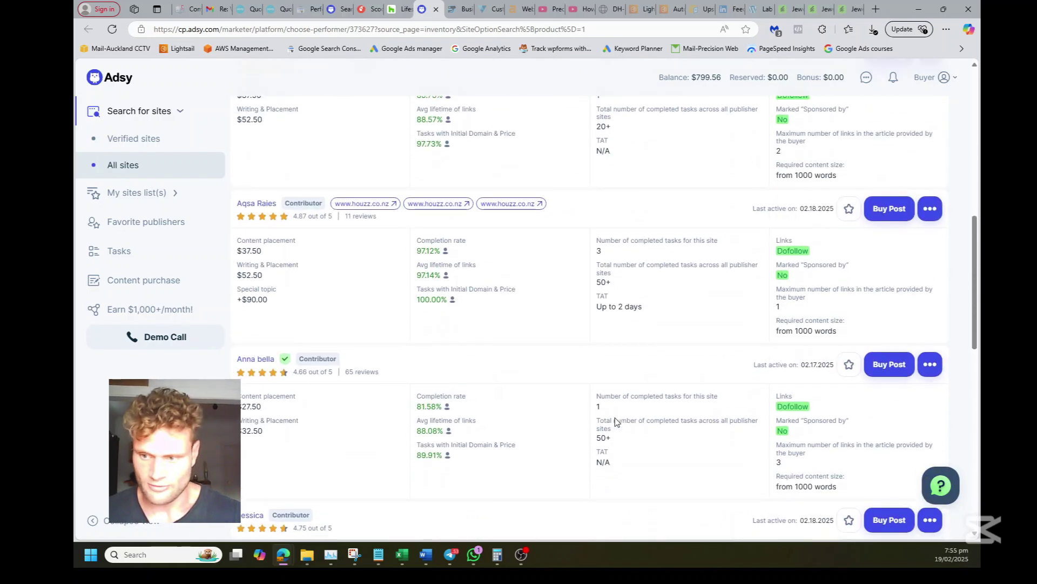
scroll(615, 417, down, 1)
drag(601, 409, 299, 407)
click(298, 408)
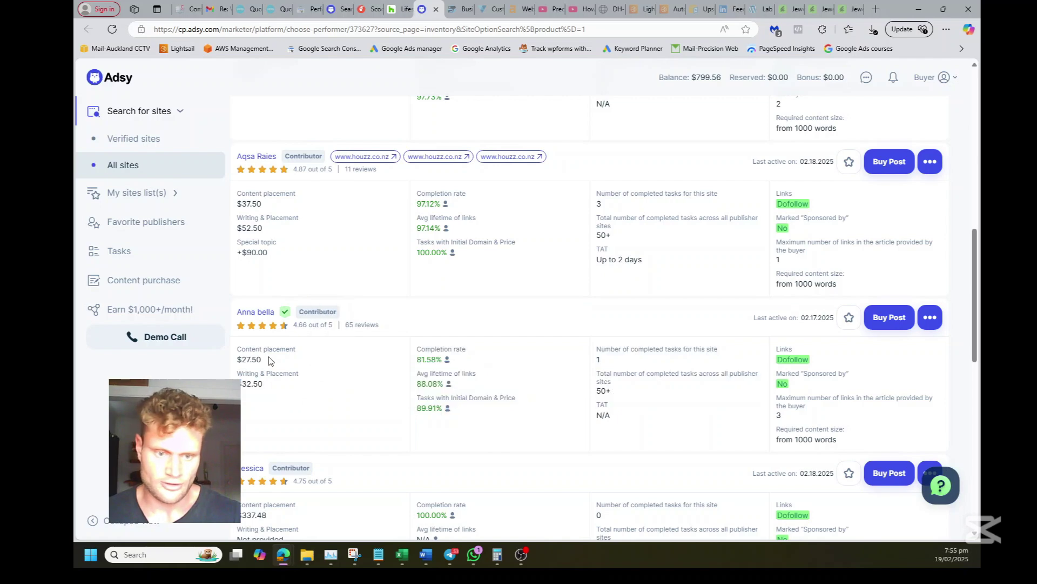
click(435, 9)
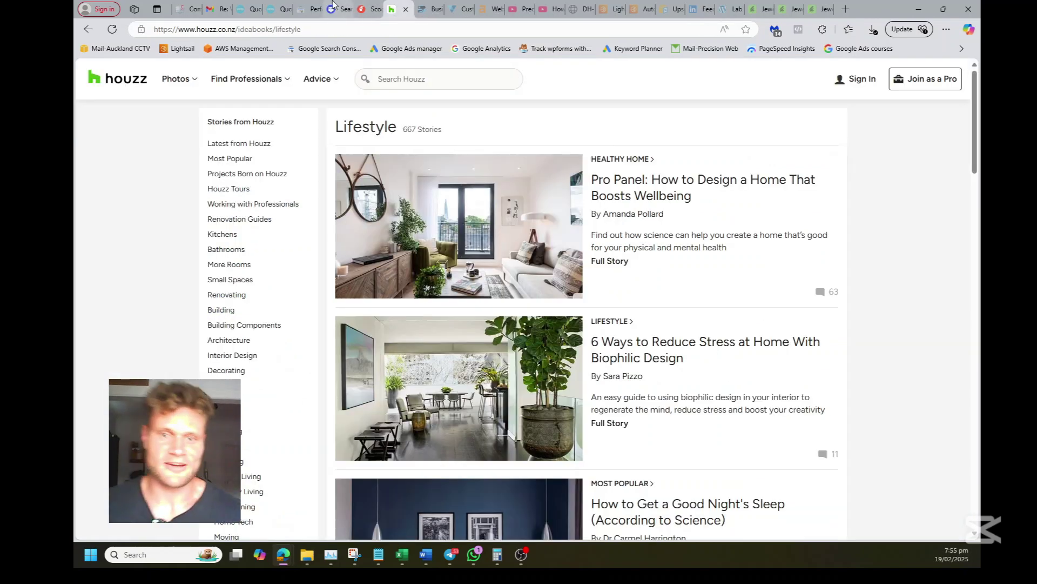
- Return to the Adsy site list and review the content placement prices from kiwifamilies.co.nz down to thedailyblog.co.nz
click(335, 9)
scroll(410, 244, down, 2)
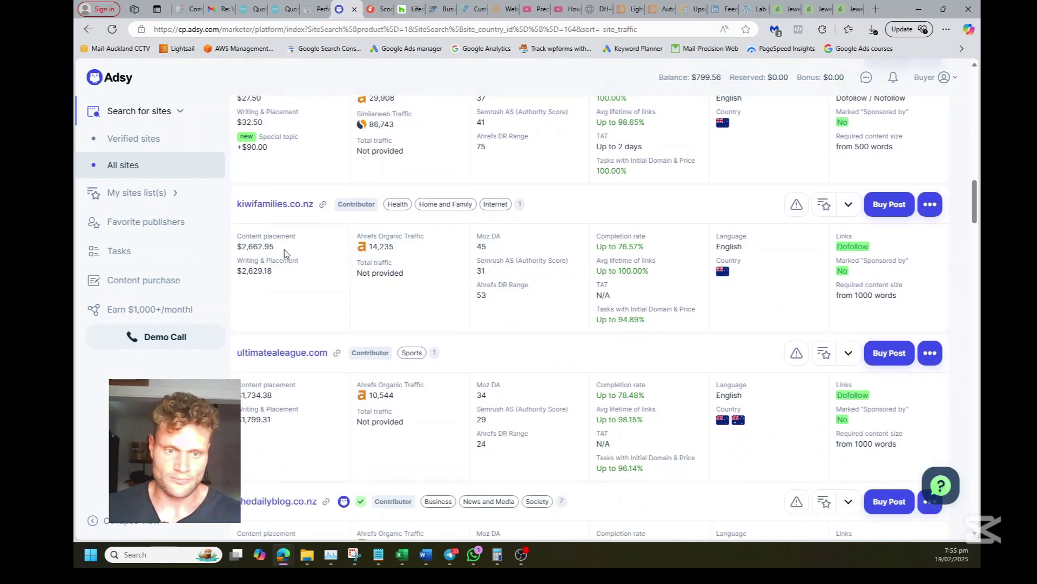
drag(284, 254, 243, 247)
click(271, 287)
scroll(270, 285, down, 3)
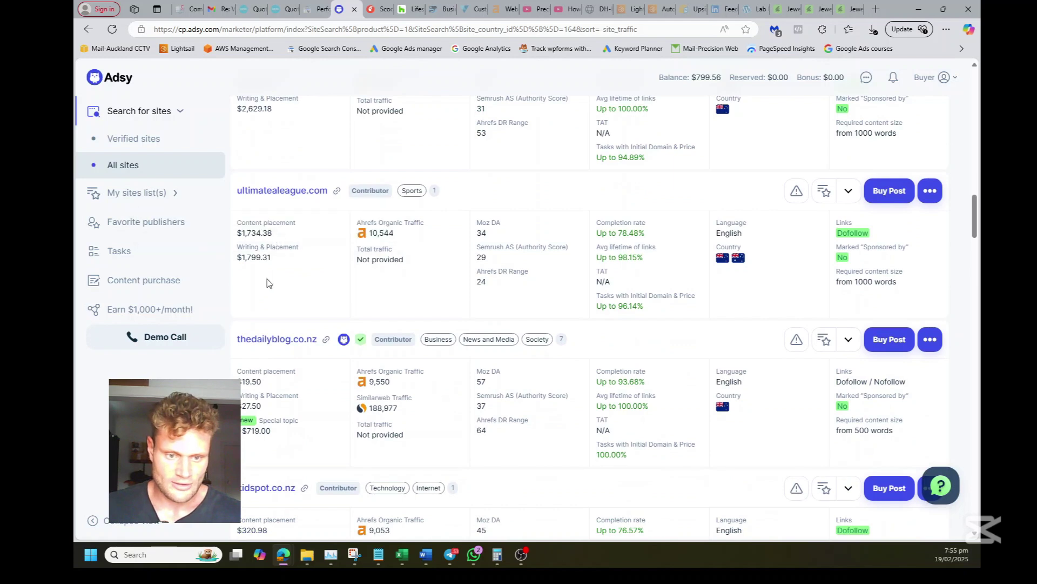
scroll(269, 282, down, 2)
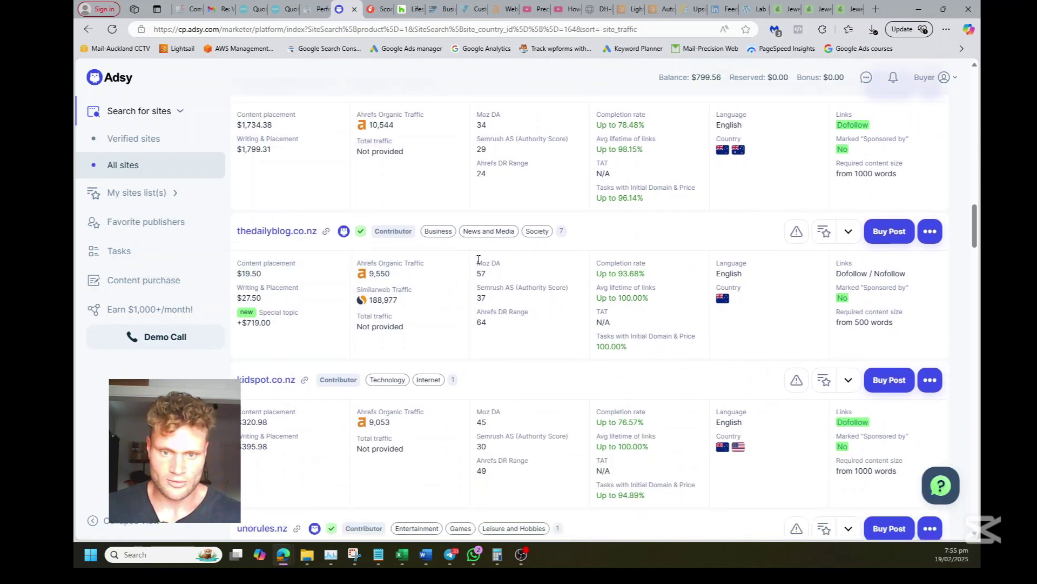
- Check thedailyblog.co.nz's organic traffic by country and content placement price, and open its website in a new tab
mouse_move(379, 274)
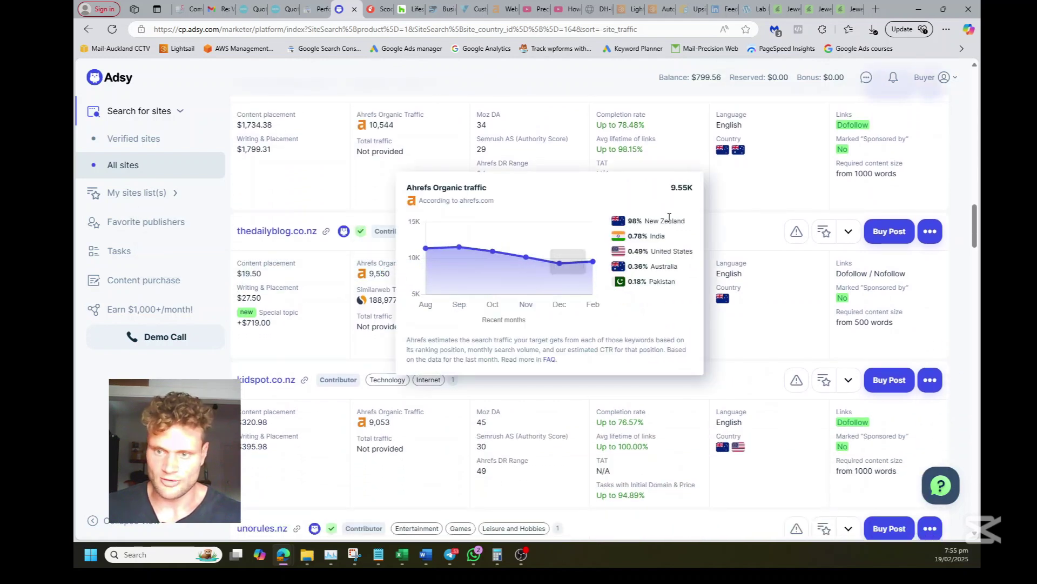
right_click(291, 236)
click(324, 243)
drag(241, 273, 262, 274)
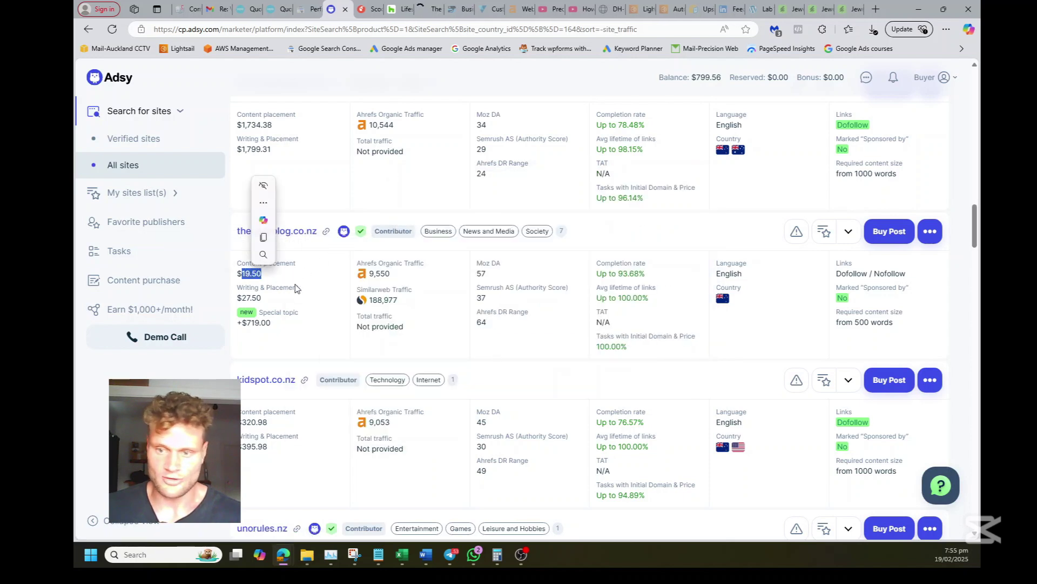
click(430, 9)
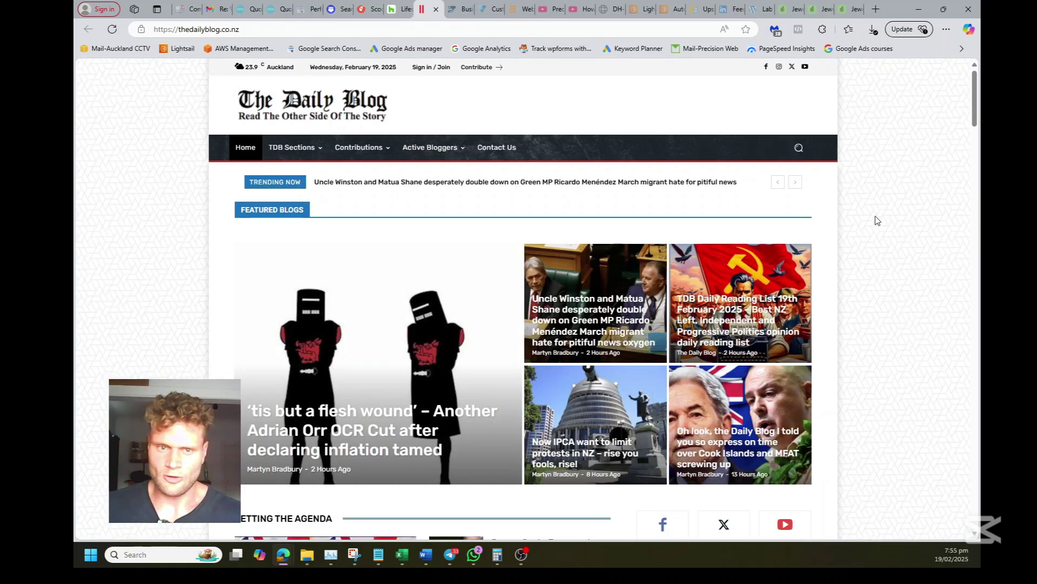
- Look through The Daily Blog's whole homepage, examining its section list, article topics, publication dates and footer
scroll(887, 213, down, 2)
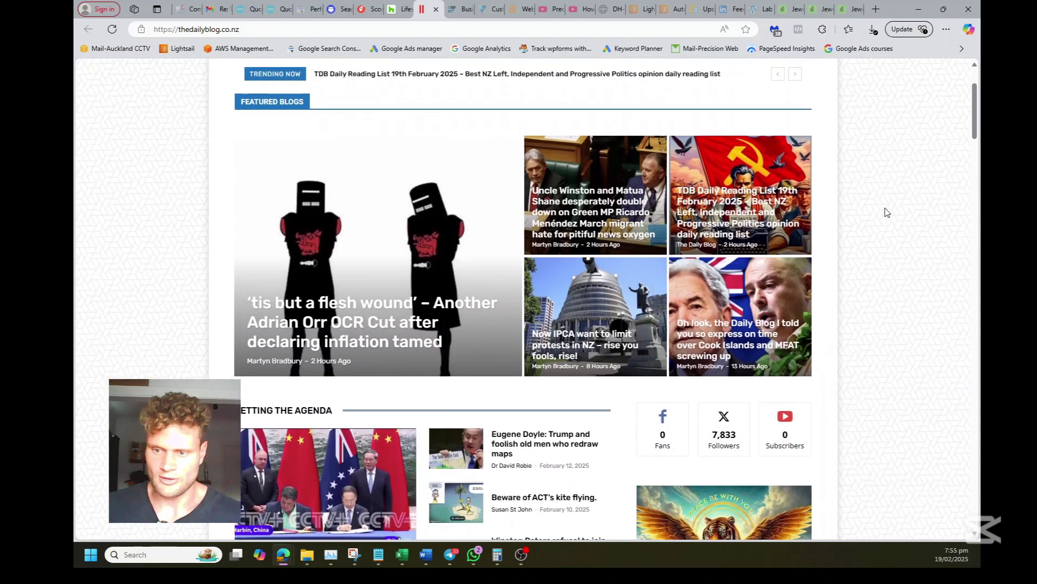
scroll(886, 212, down, 4)
scroll(887, 212, up, 5)
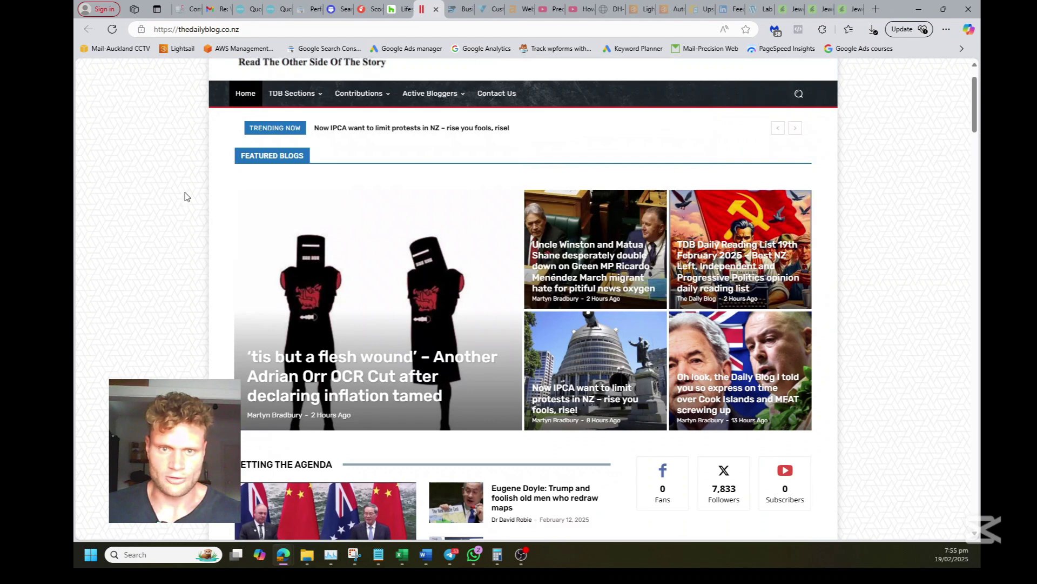
mouse_move(295, 93)
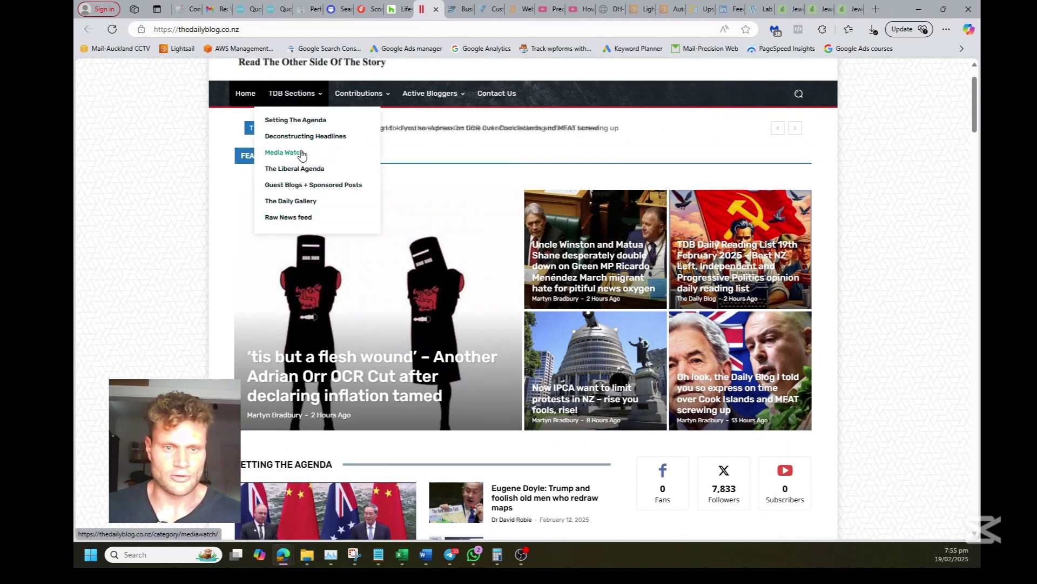
scroll(115, 243, down, 9)
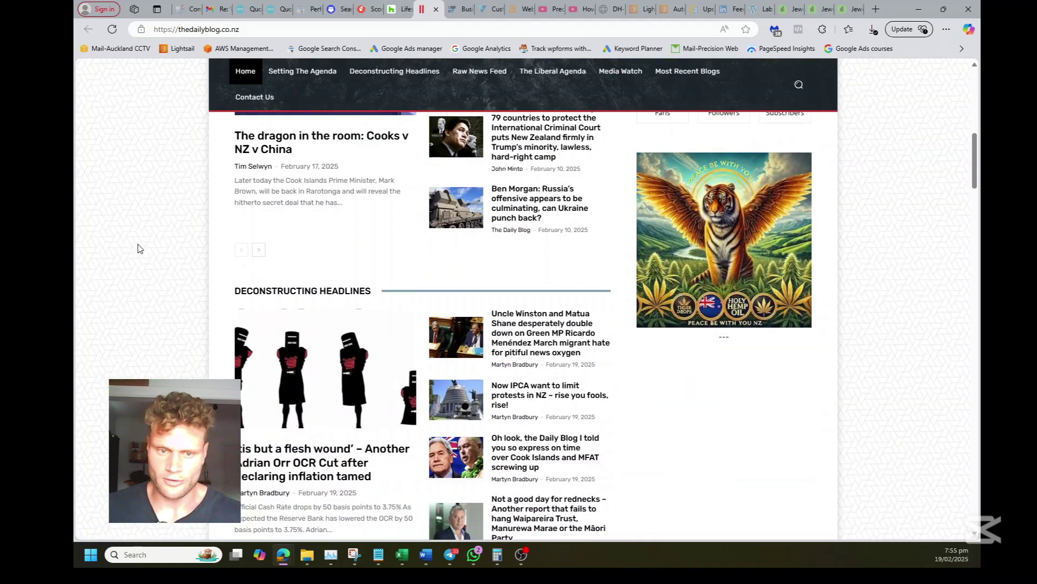
scroll(140, 249, down, 8)
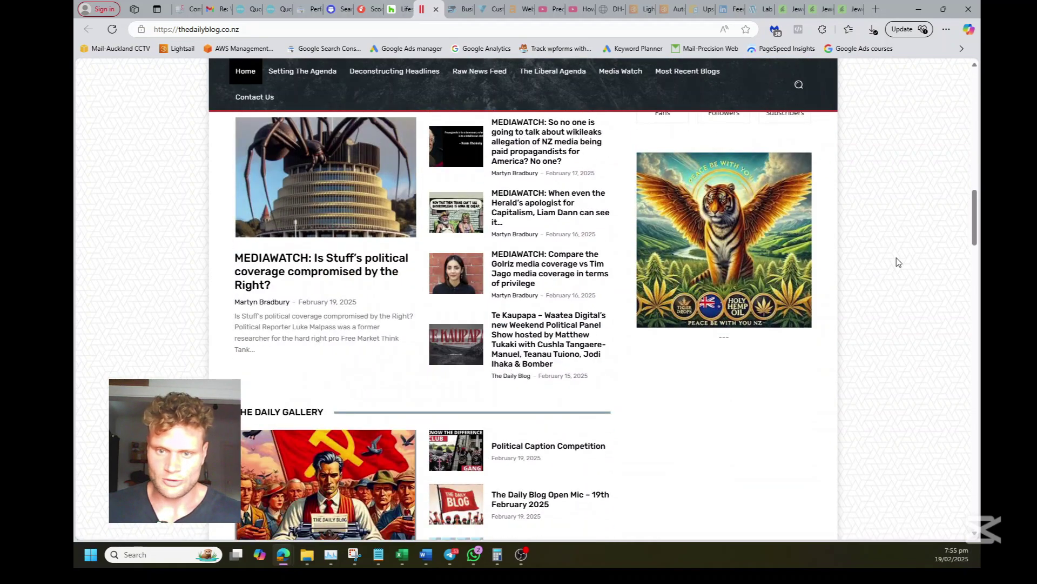
scroll(898, 262, down, 6)
scroll(897, 265, up, 2)
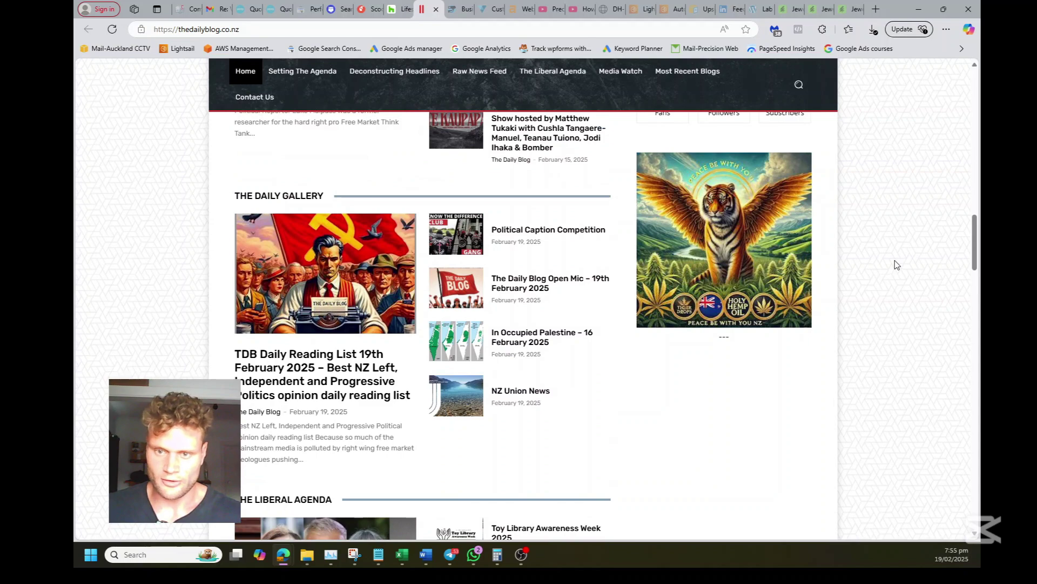
scroll(897, 264, down, 6)
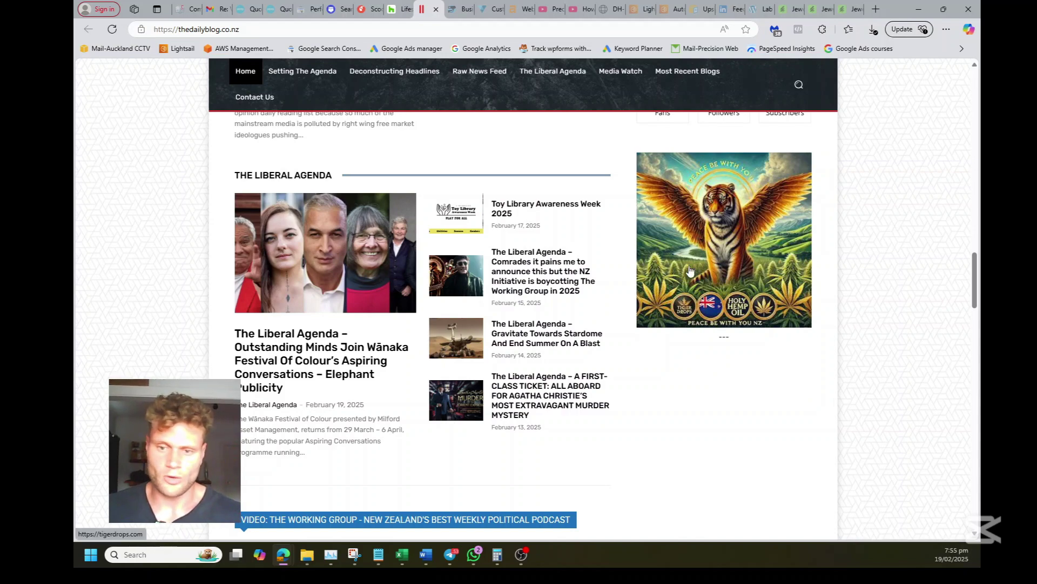
scroll(680, 338, down, 5)
scroll(152, 313, down, 20)
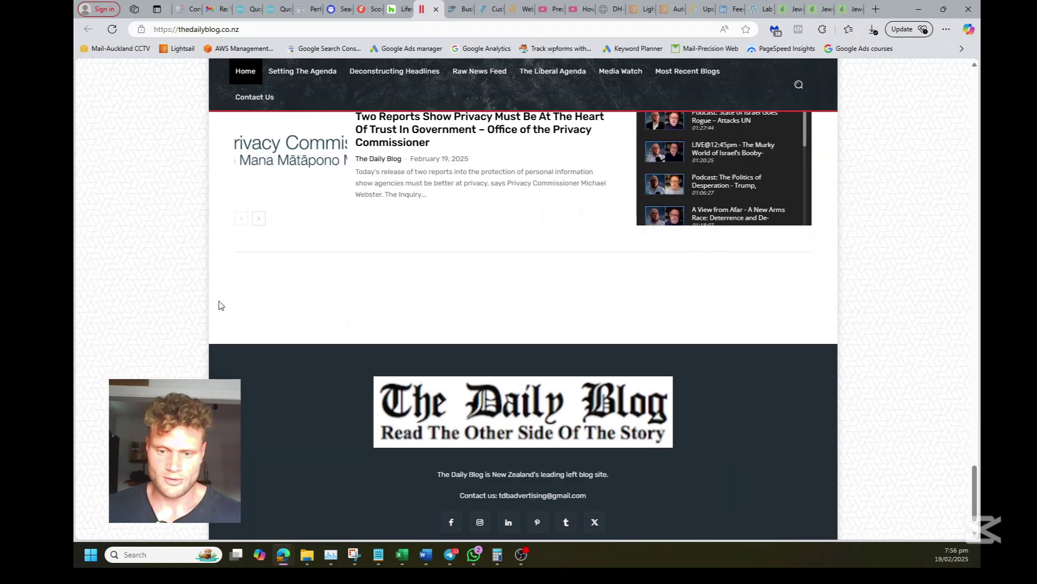
scroll(884, 306, up, 20)
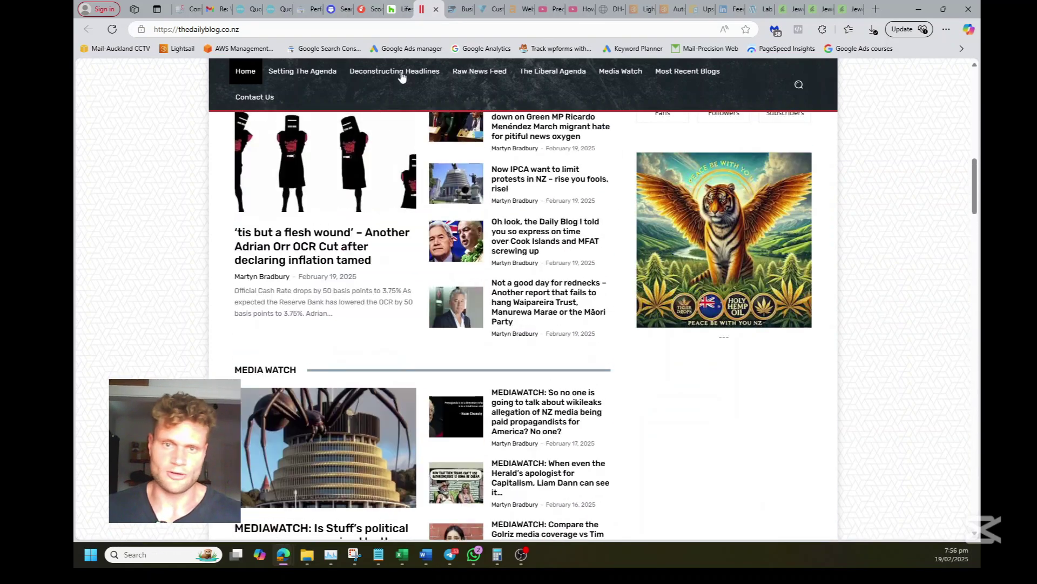
- Return to the Adsy site list from The Daily Blog's website
click(337, 9)
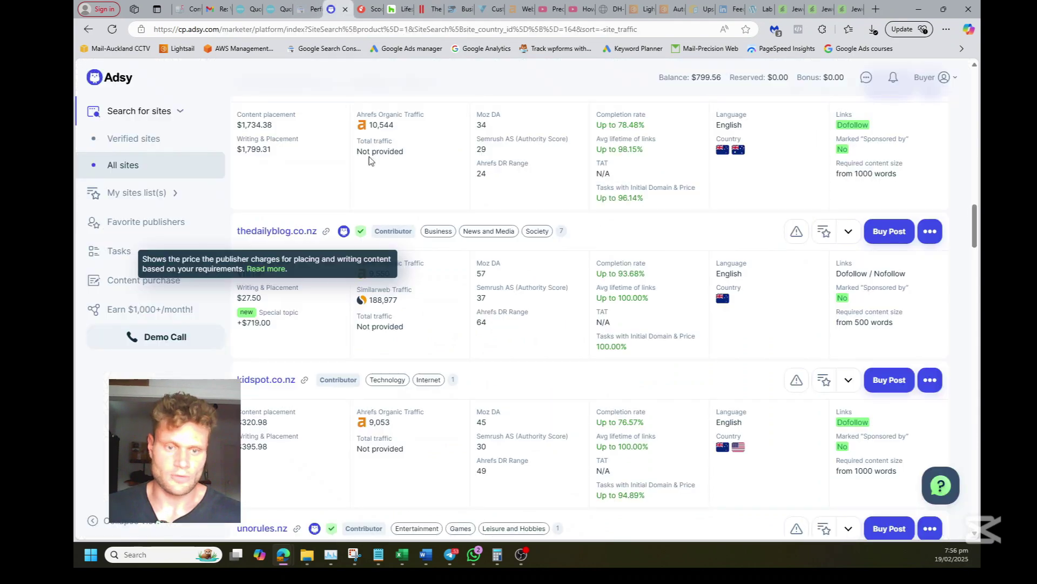
right_click(292, 233)
click(318, 238)
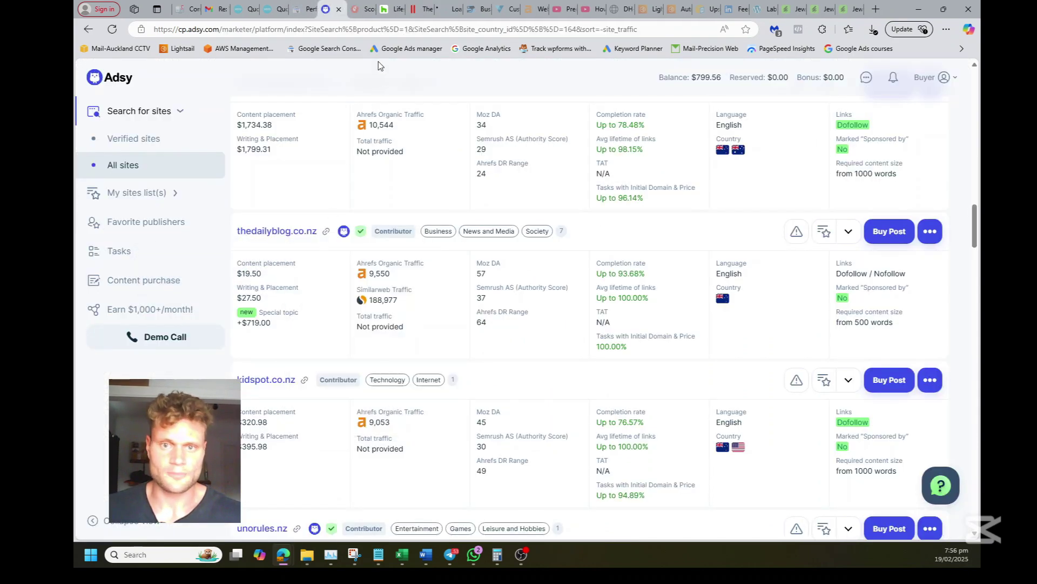
click(450, 7)
scroll(878, 268, down, 10)
key(ctrl+w)
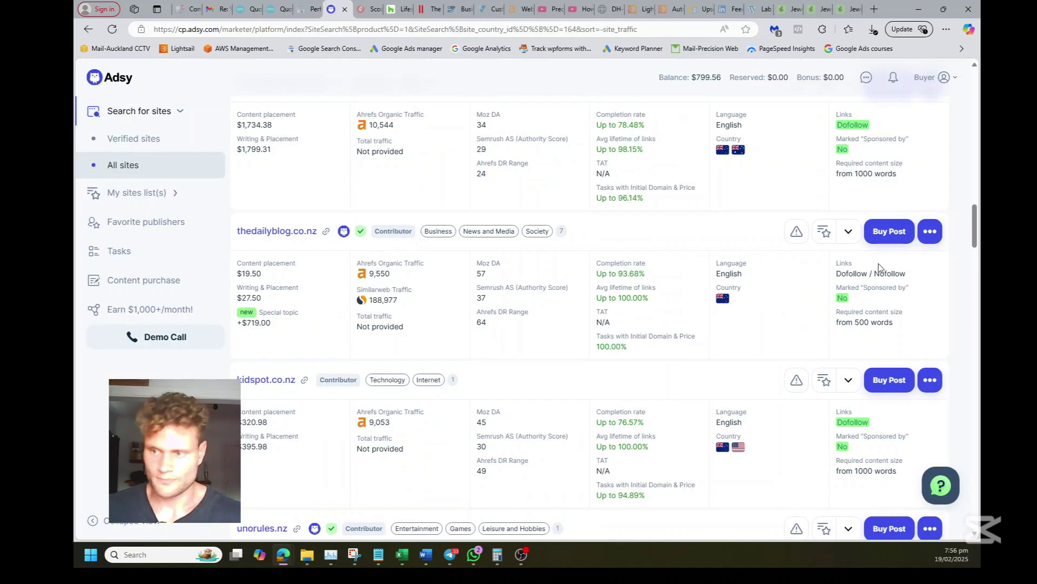
- Open thedailyblog.co.nz's page of available performers in a new tab and switch to it
right_click(890, 231)
click(859, 244)
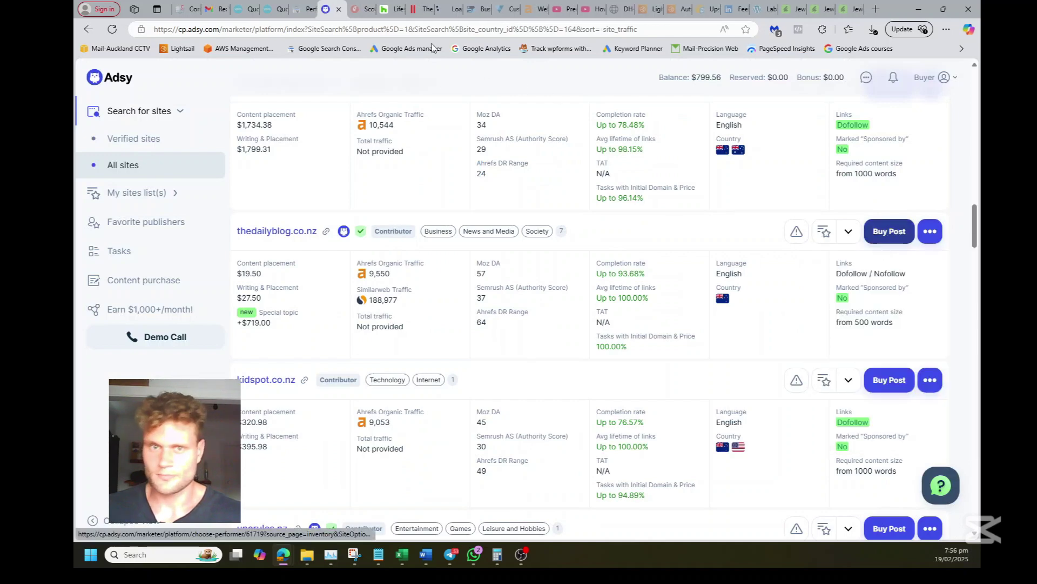
click(439, 7)
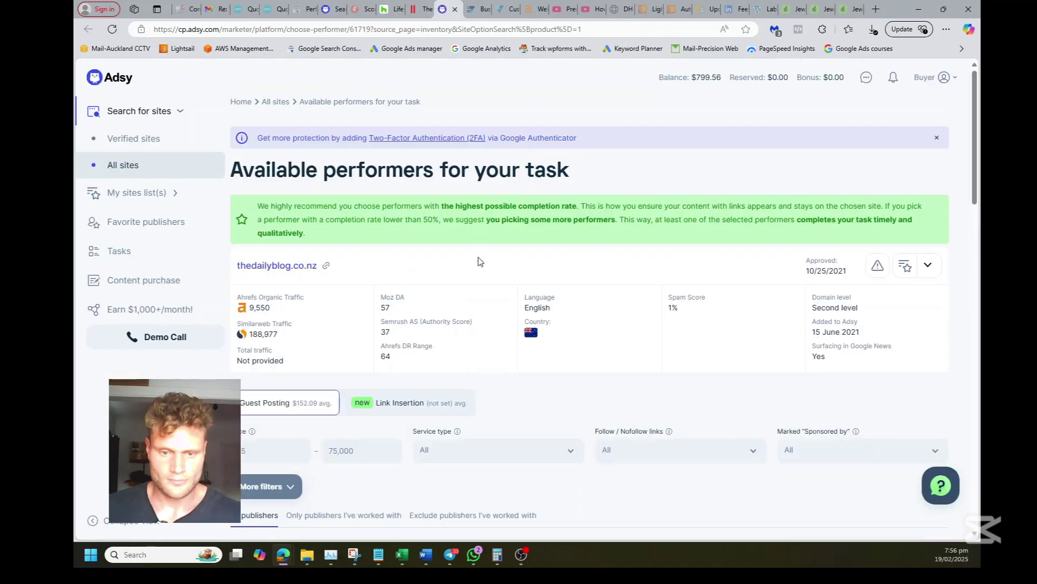
- Check the first listed thedailyblog.co.nz publisher's completed tasks, content placement price and completion rate
scroll(480, 261, down, 6)
drag(605, 300, 589, 298)
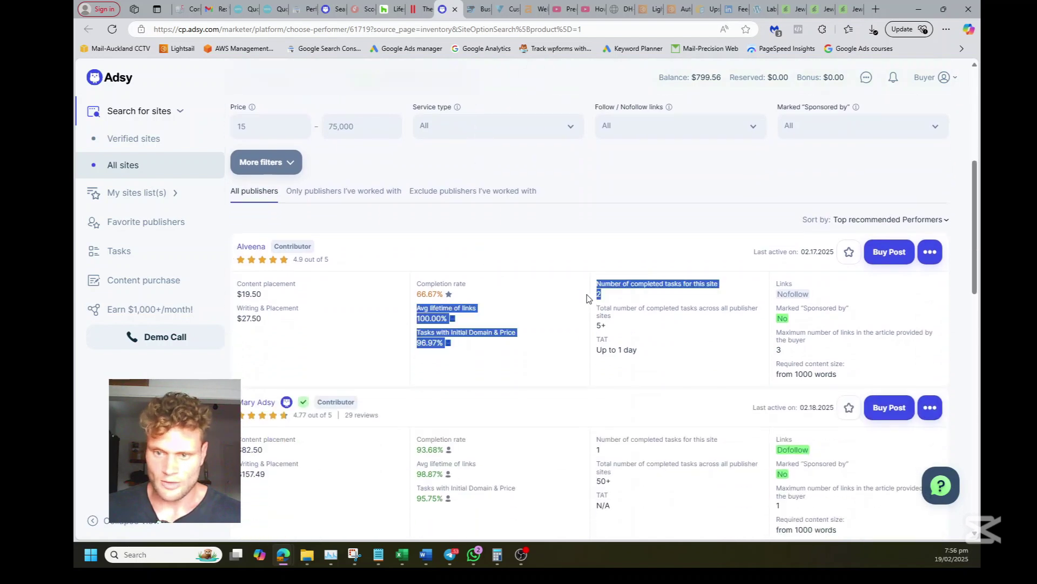
click(598, 307)
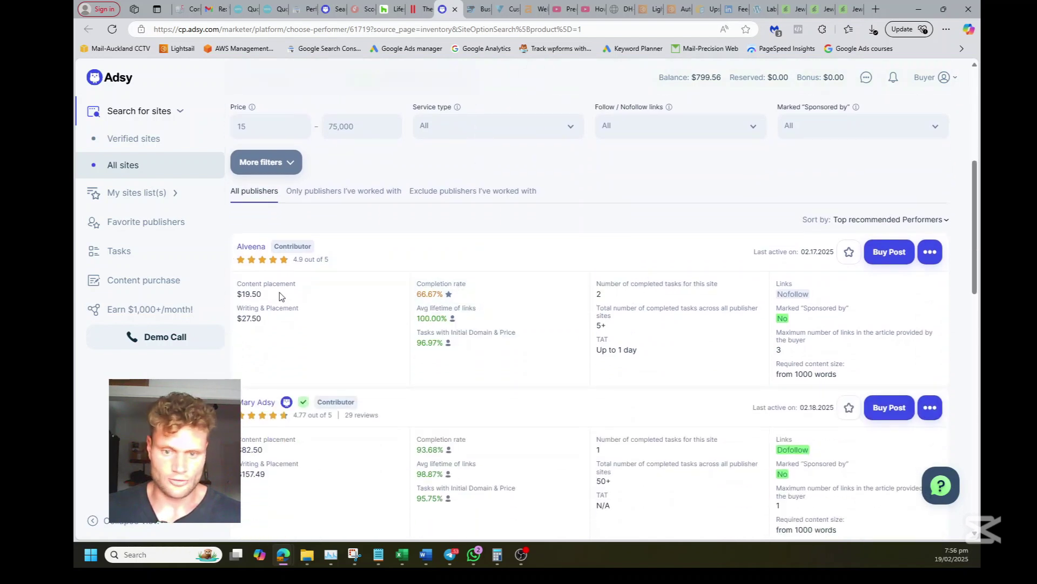
drag(269, 293, 245, 295)
click(336, 326)
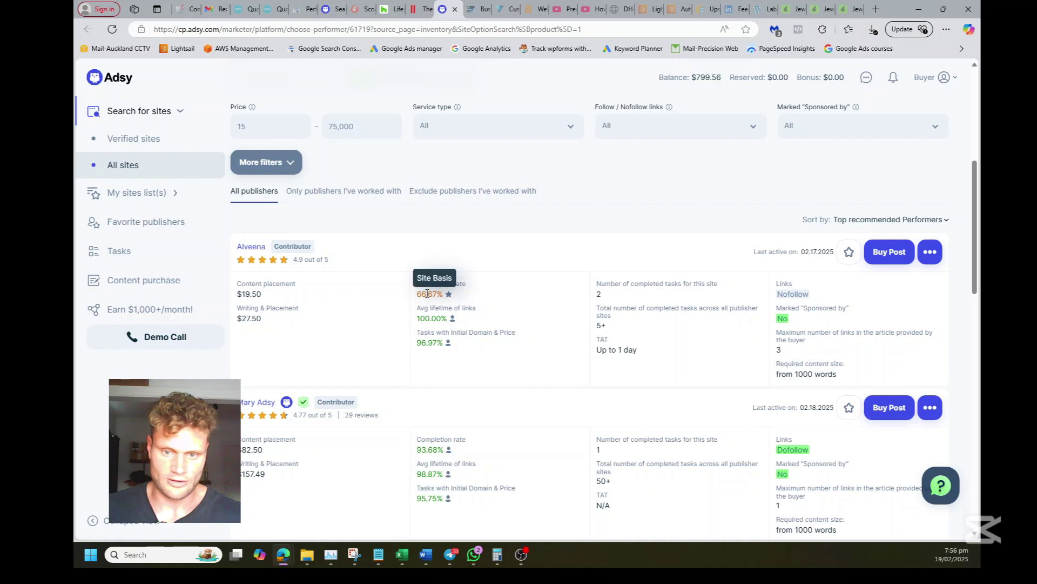
drag(461, 296, 406, 297)
scroll(481, 295, down, 2)
click(534, 273)
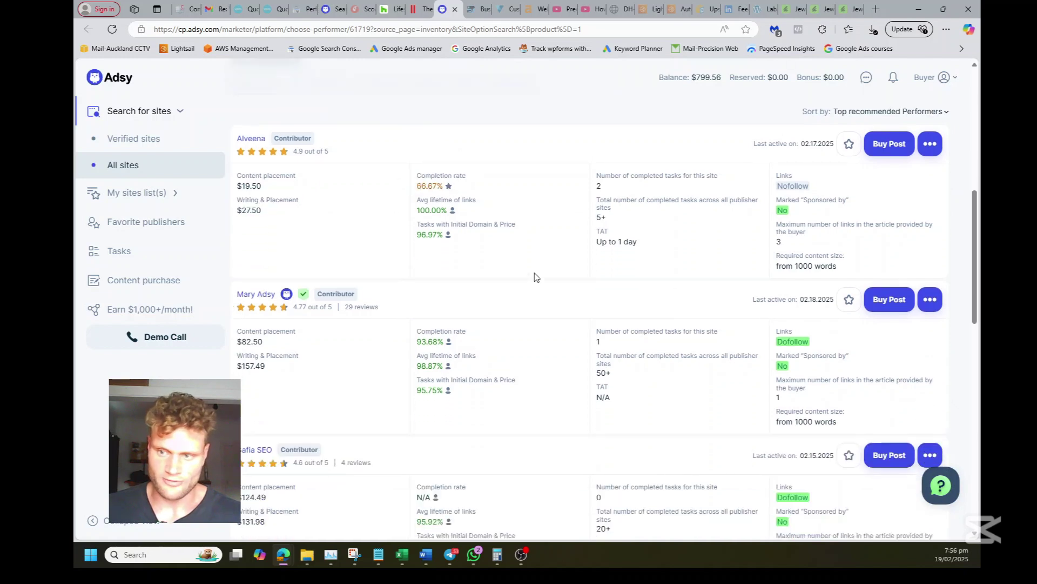
- Compare content placement prices, completion rates and link types across all the other thedailyblog.co.nz publishers
scroll(534, 276, down, 3)
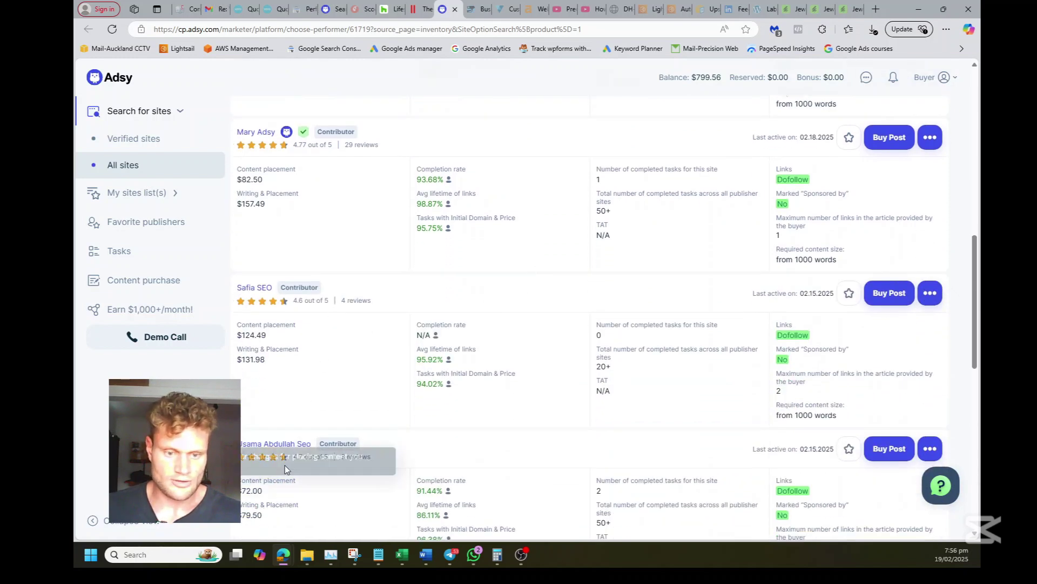
scroll(284, 468, down, 10)
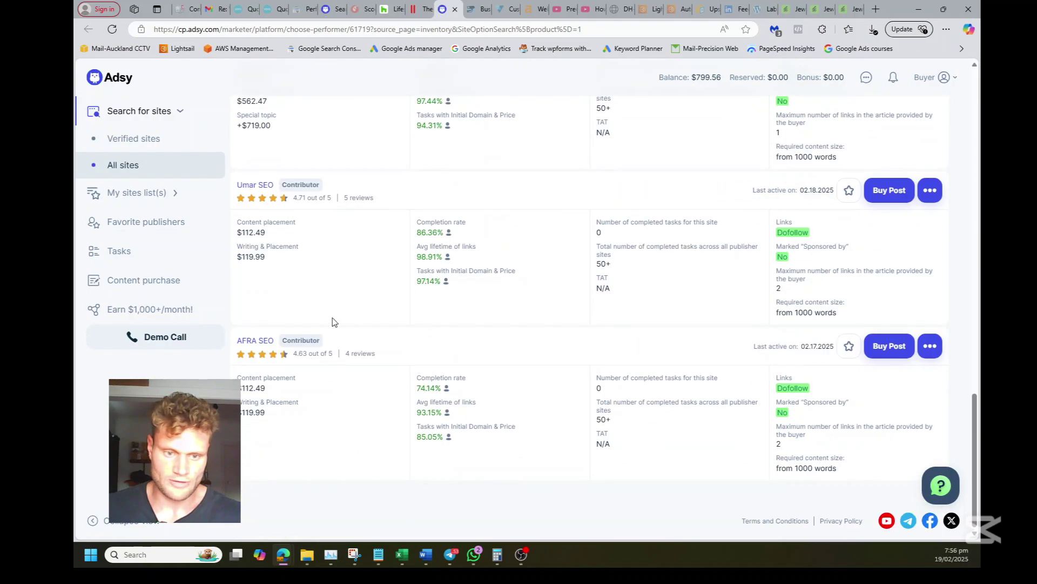
scroll(332, 321, up, 15)
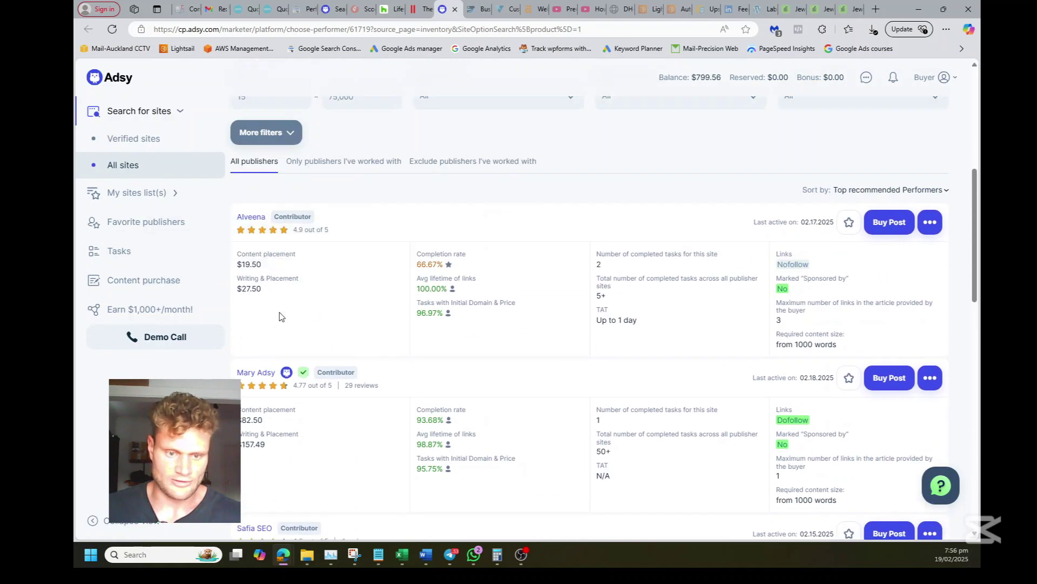
scroll(280, 316, down, 4)
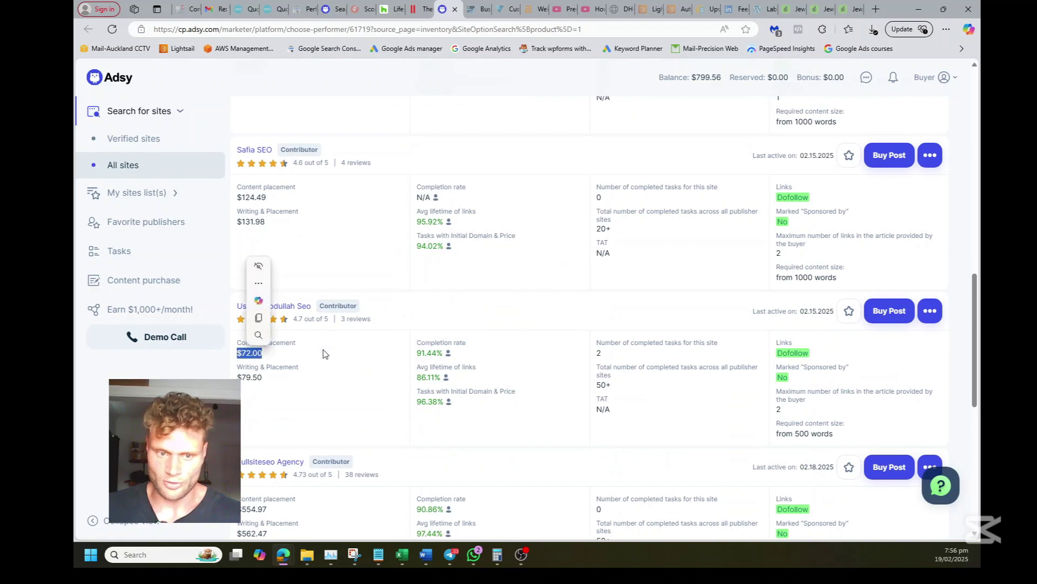
scroll(326, 341, up, 10)
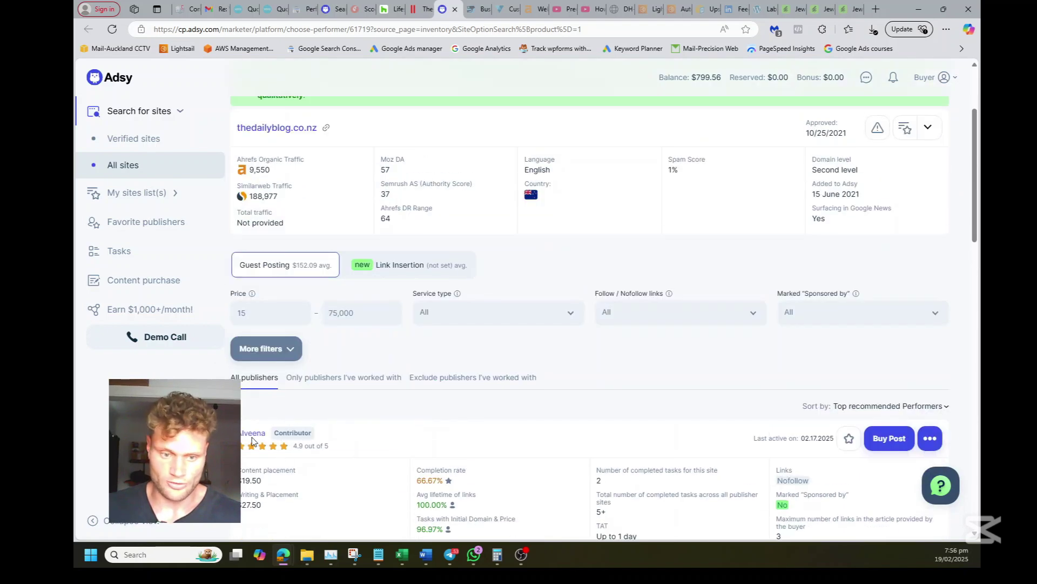
scroll(287, 432, down, 10)
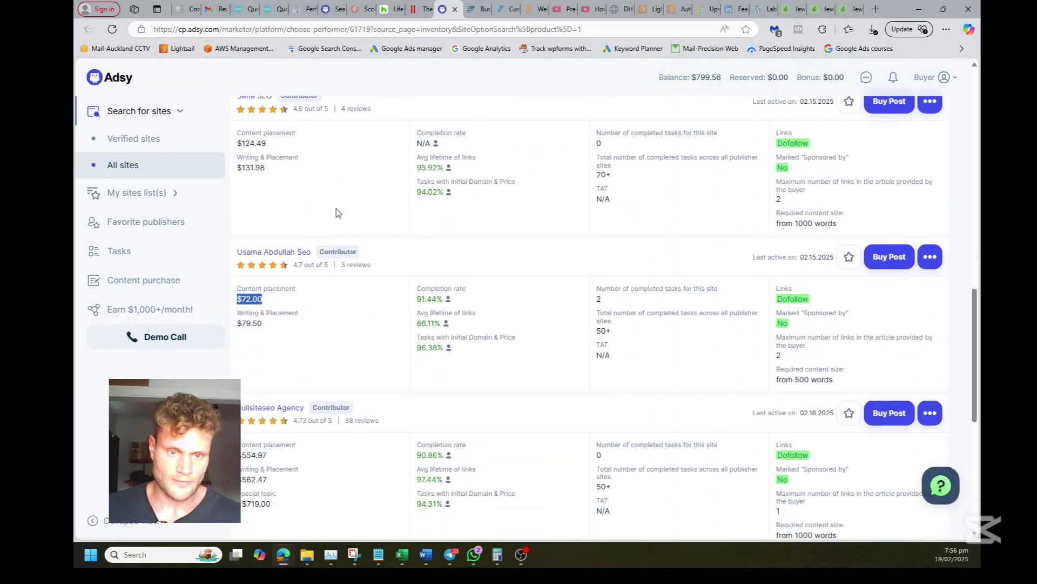
click(348, 350)
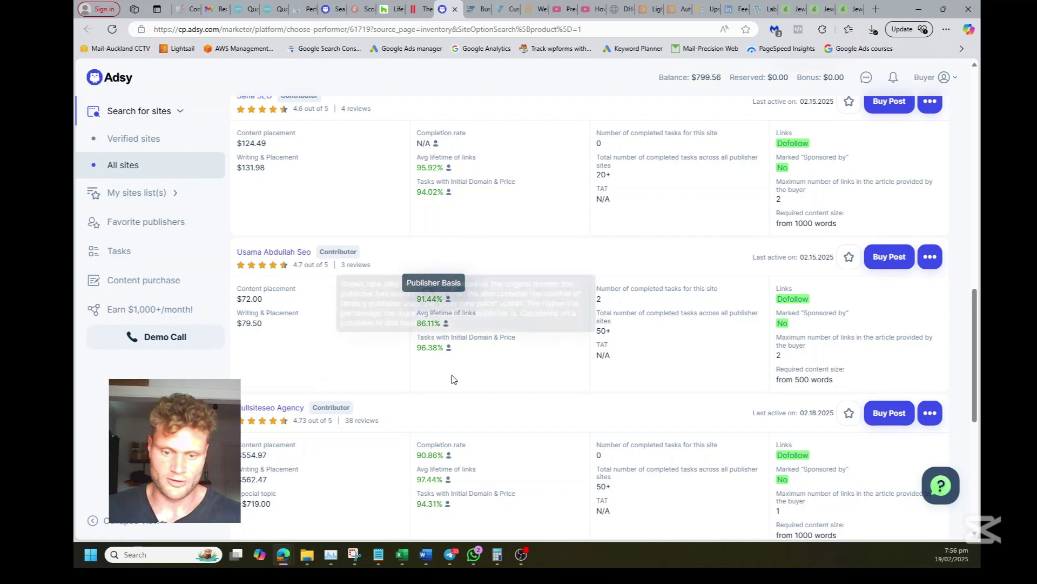
- Add "thedailyblog.co.nz ($72 USD)" on a new line under the sites to use in the Notepad notes
click(378, 553)
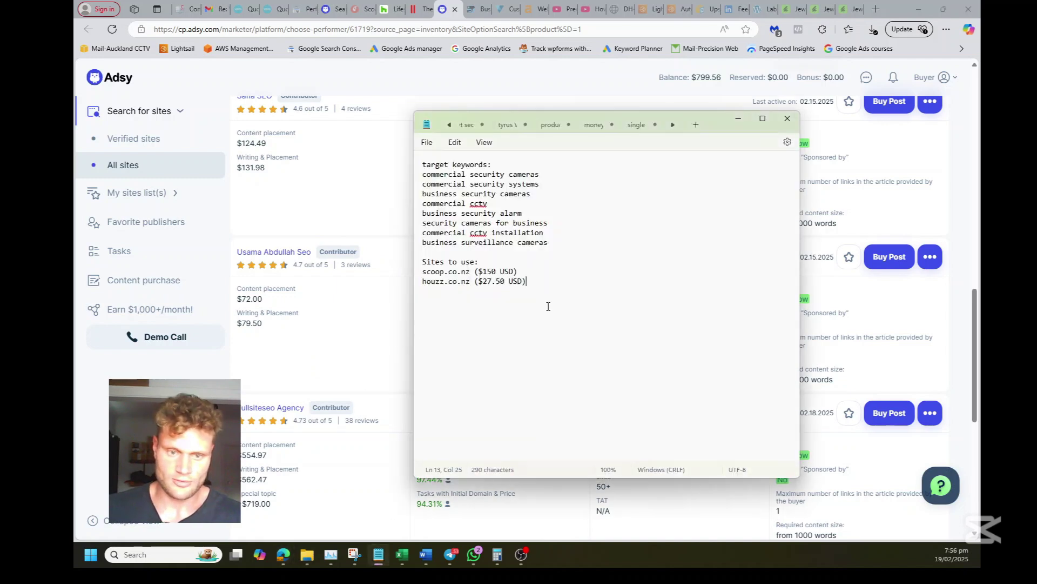
key(Return)
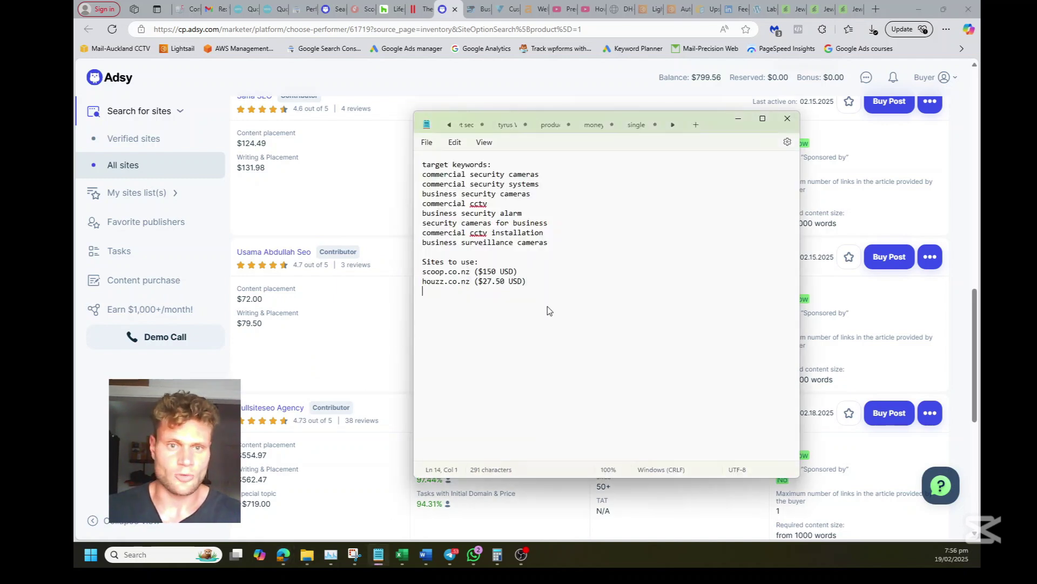
text(thedai)
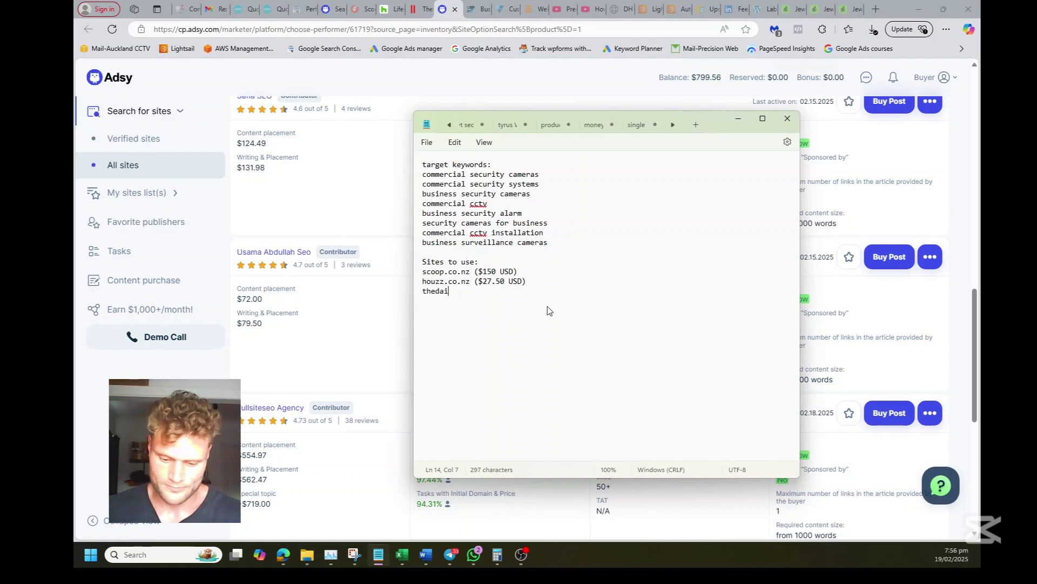
text(lyblog.c)
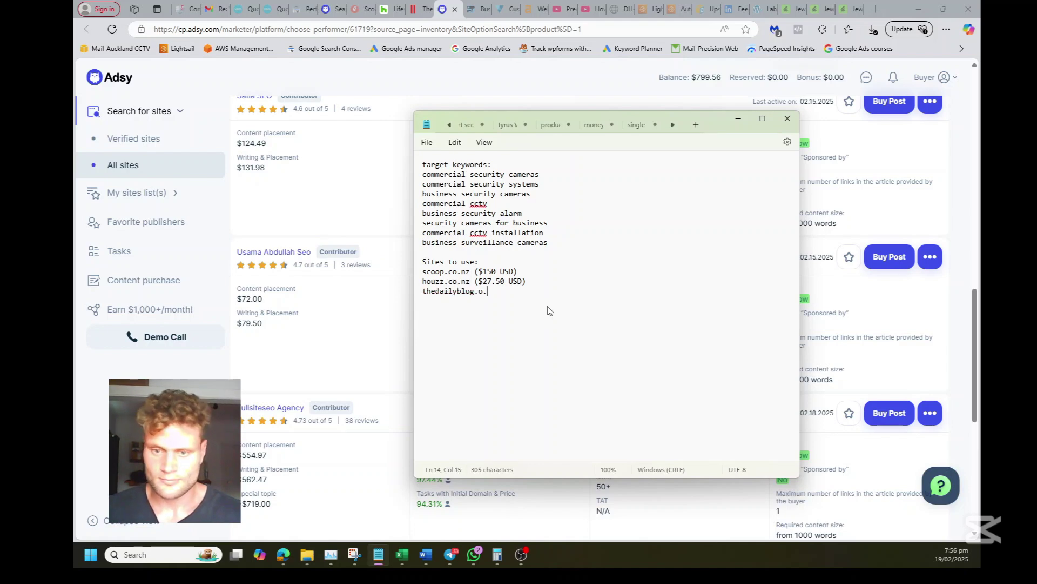
text(o.nz )
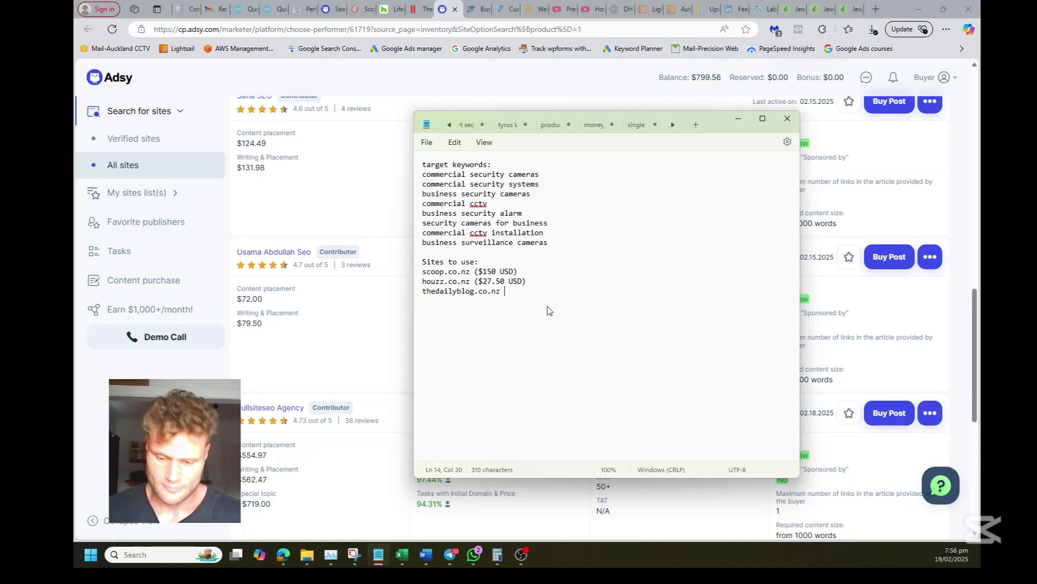
text(($72 USD)
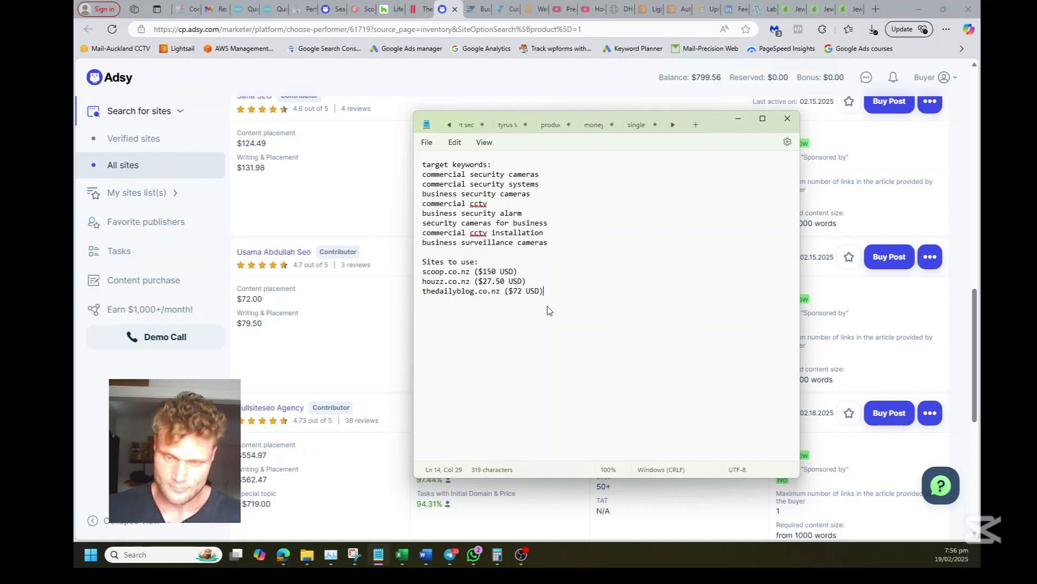
- Close the thedailyblog.co.nz performers page and check kidspot.co.nz's price and organic traffic in the Adsy site list
click(447, 12)
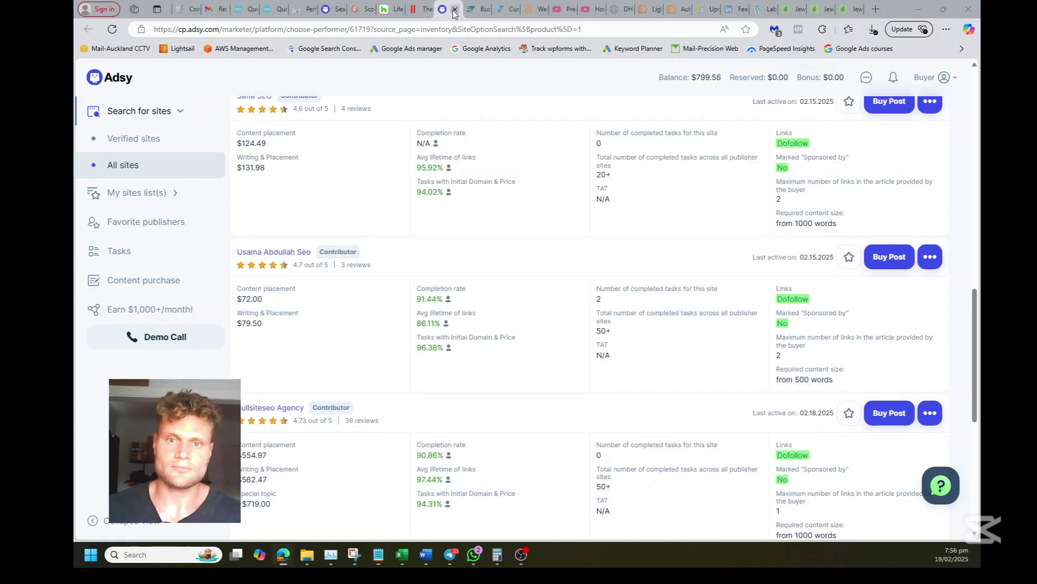
click(455, 10)
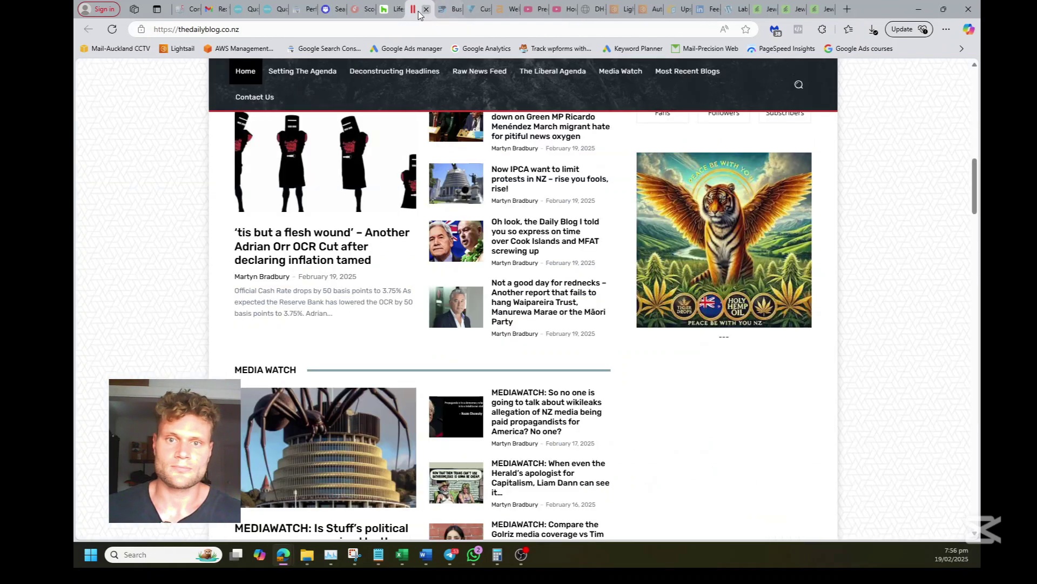
click(332, 10)
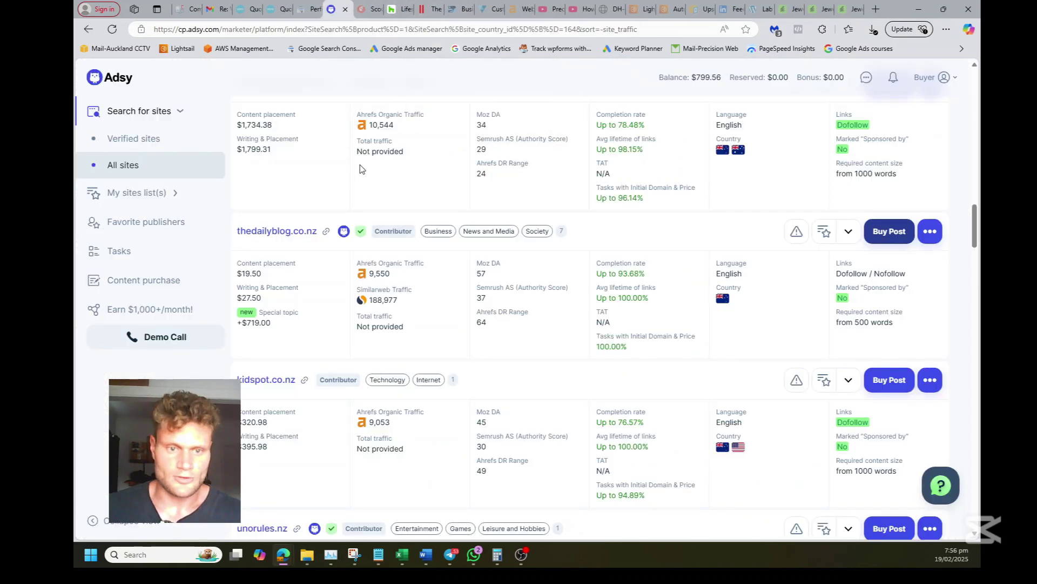
scroll(365, 167, down, 3)
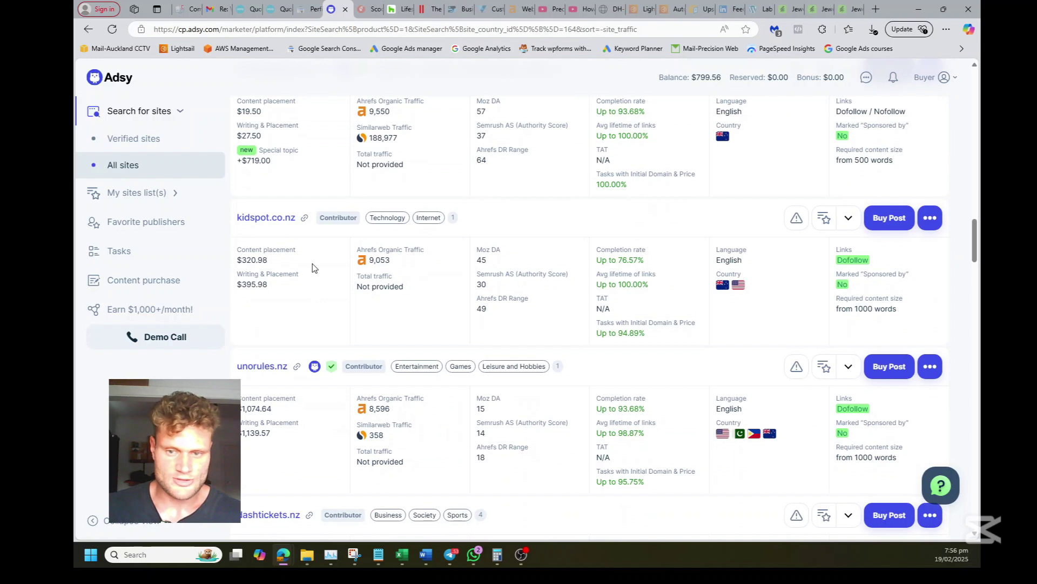
scroll(315, 266, down, 1)
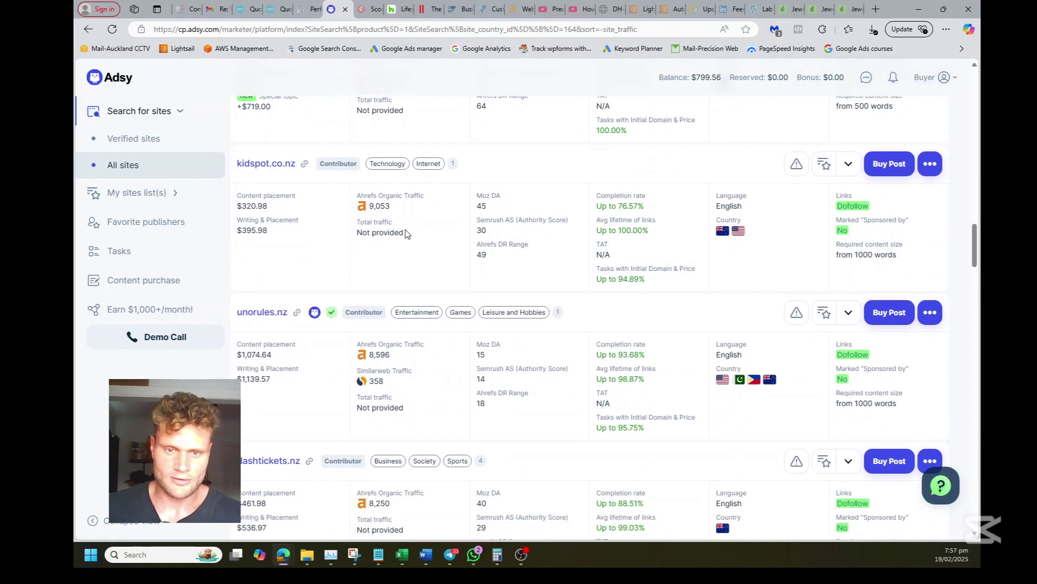
mouse_move(367, 206)
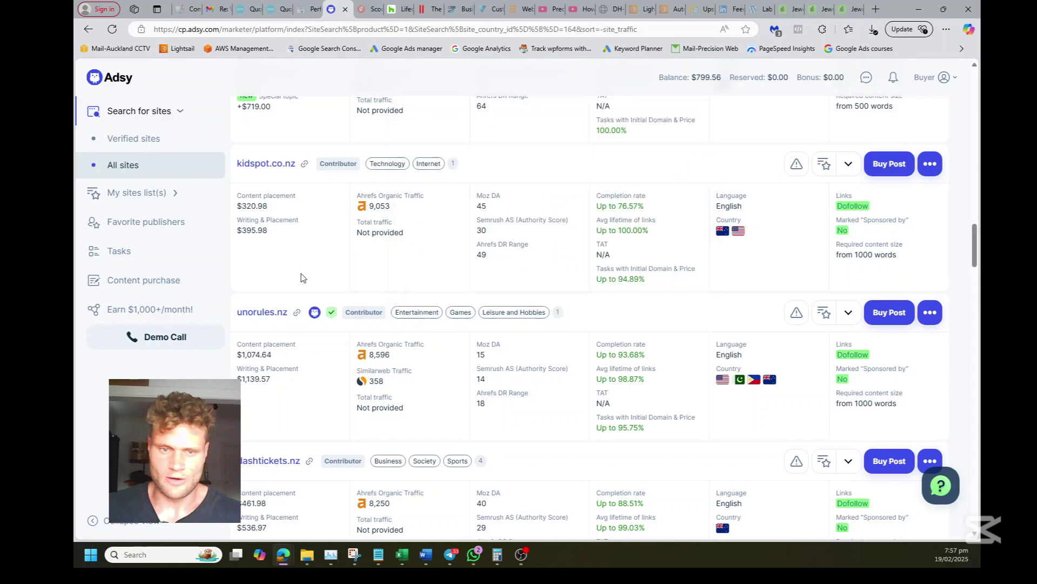
- Open kidspot.co.nz in a new tab and close the Scoop, Houzz and Daily Blog website tabs
right_click(270, 163)
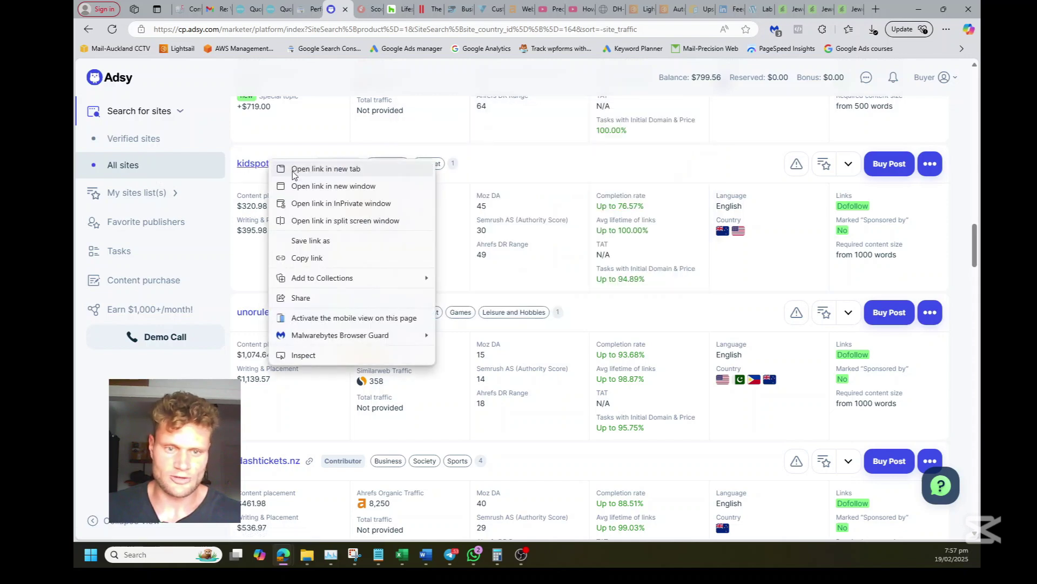
click(303, 165)
click(362, 13)
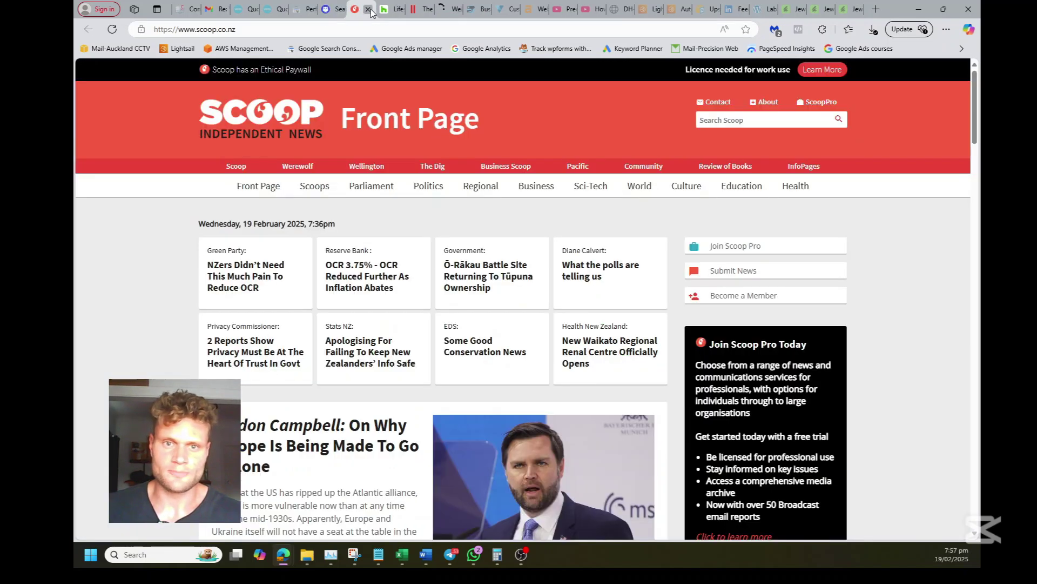
click(368, 10)
click(368, 11)
click(368, 11)
click(368, 10)
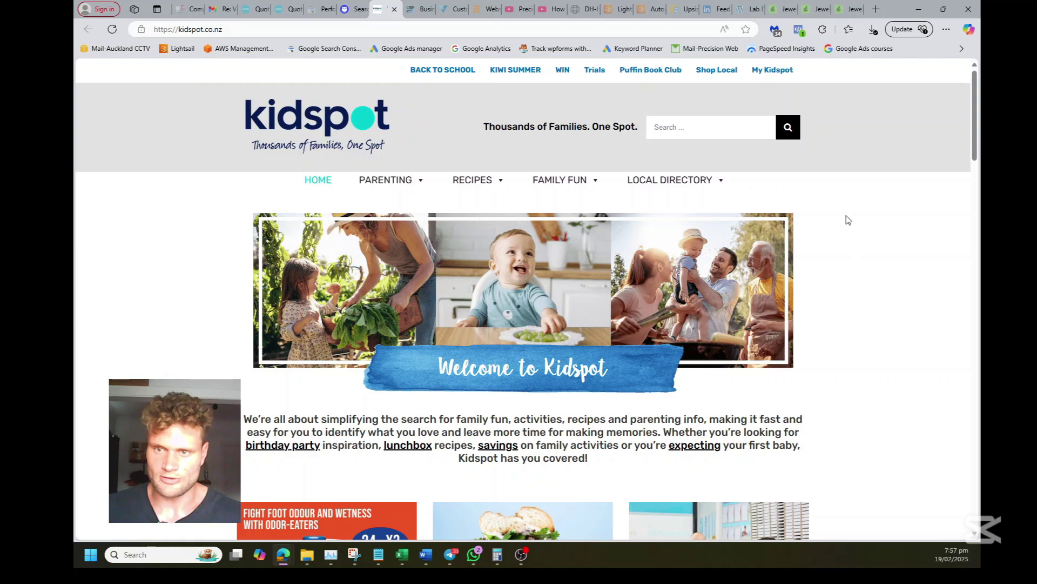
- Examine the kidspot.co.nz homepage's article topics, recipe ideas and local directory categories to judge the site's relevance
scroll(161, 257, down, 10)
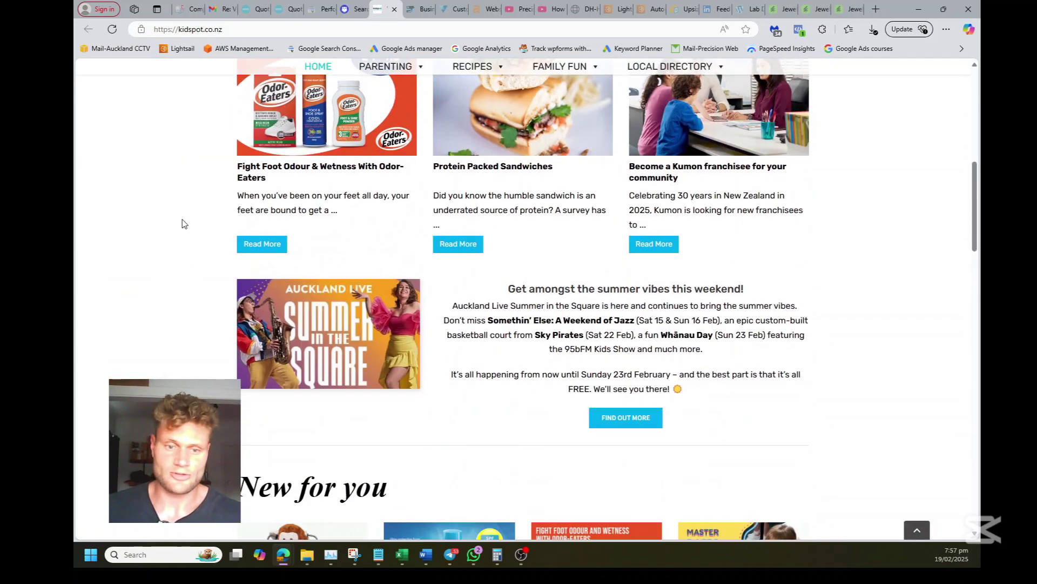
scroll(184, 223, down, 7)
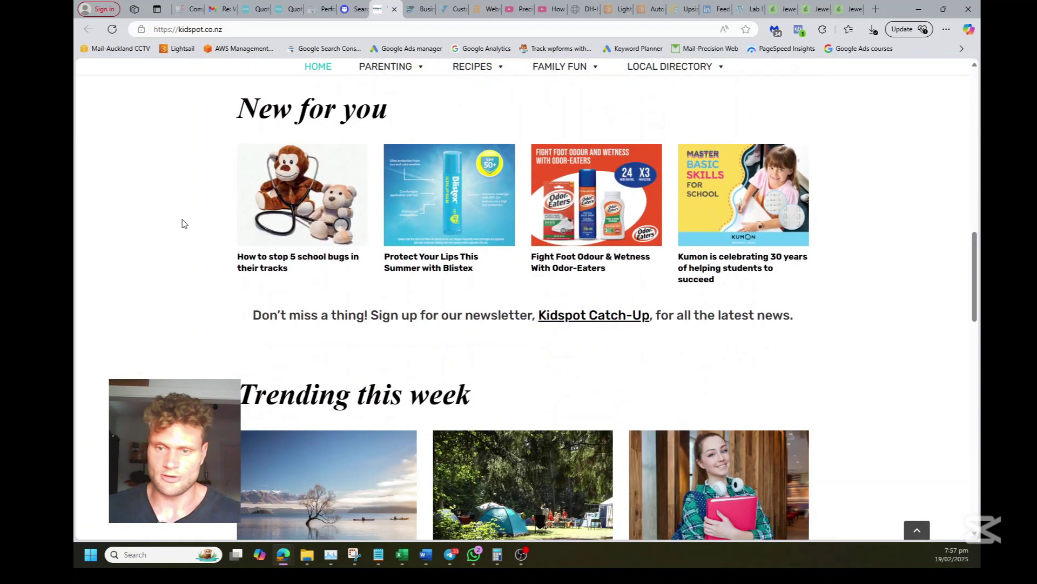
scroll(918, 211, down, 5)
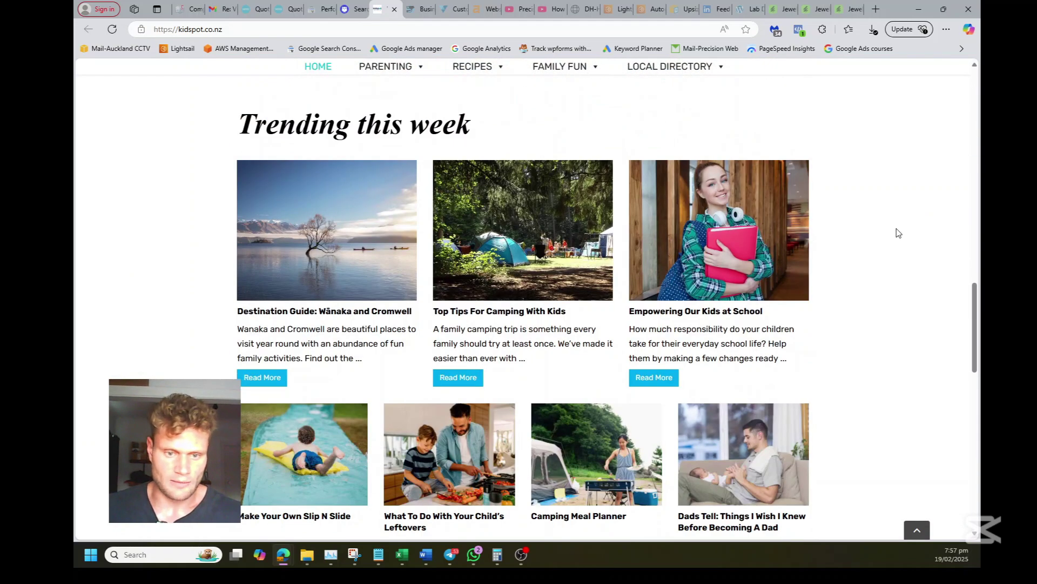
scroll(898, 240, down, 1)
scroll(577, 303, down, 1)
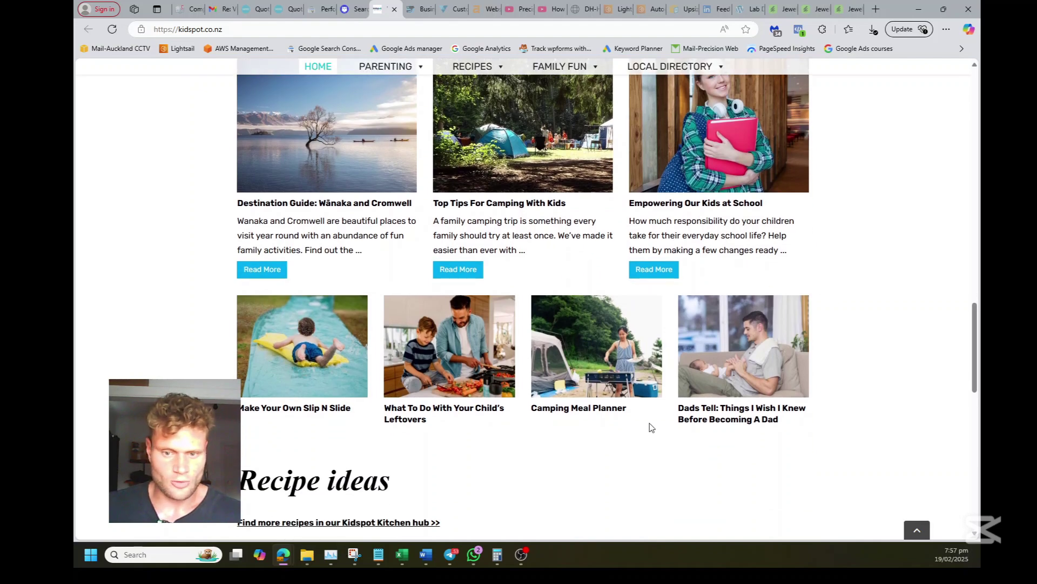
scroll(251, 428, down, 7)
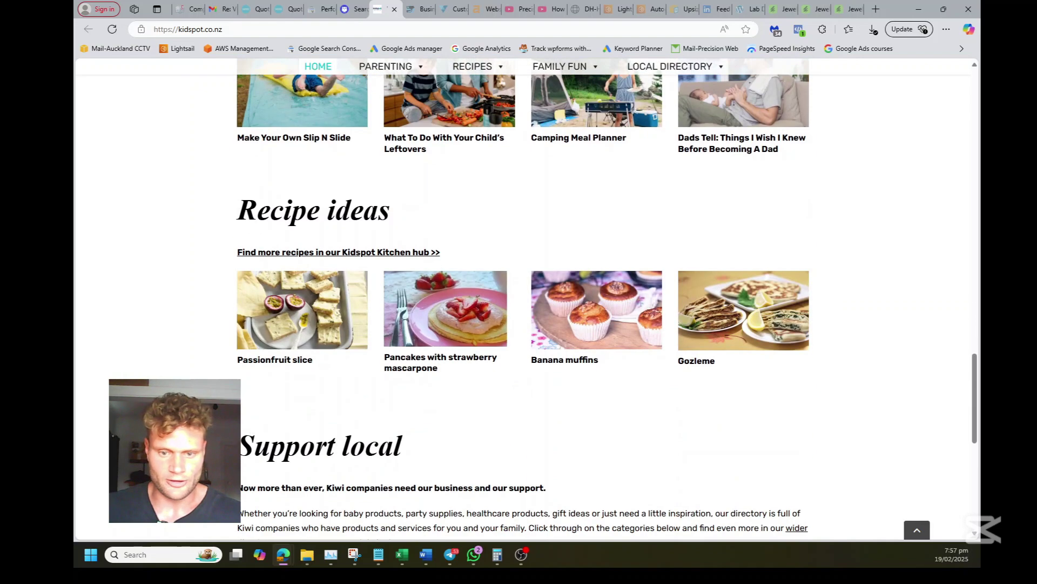
scroll(841, 313, down, 4)
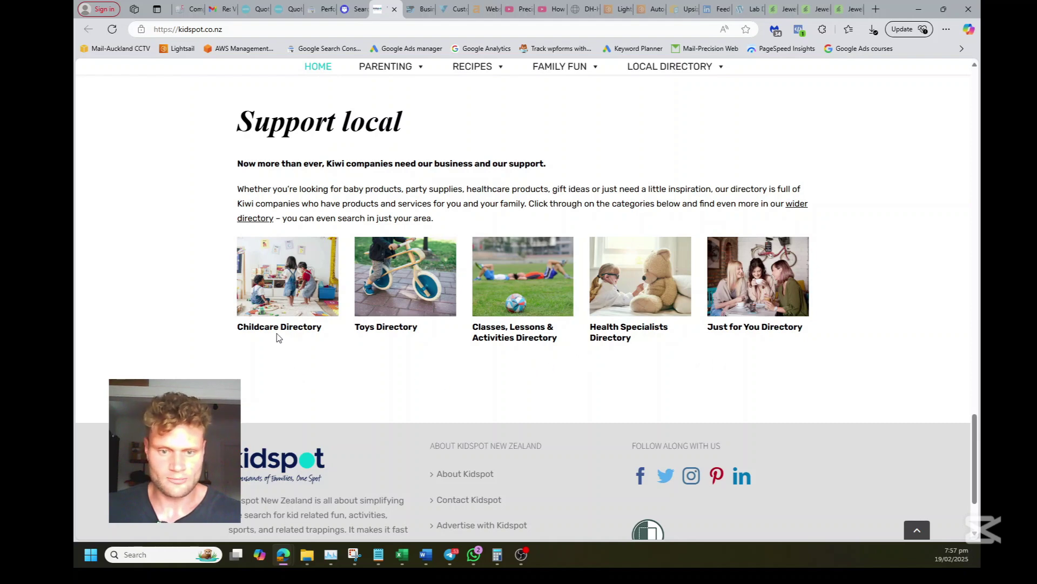
scroll(424, 308, up, 8)
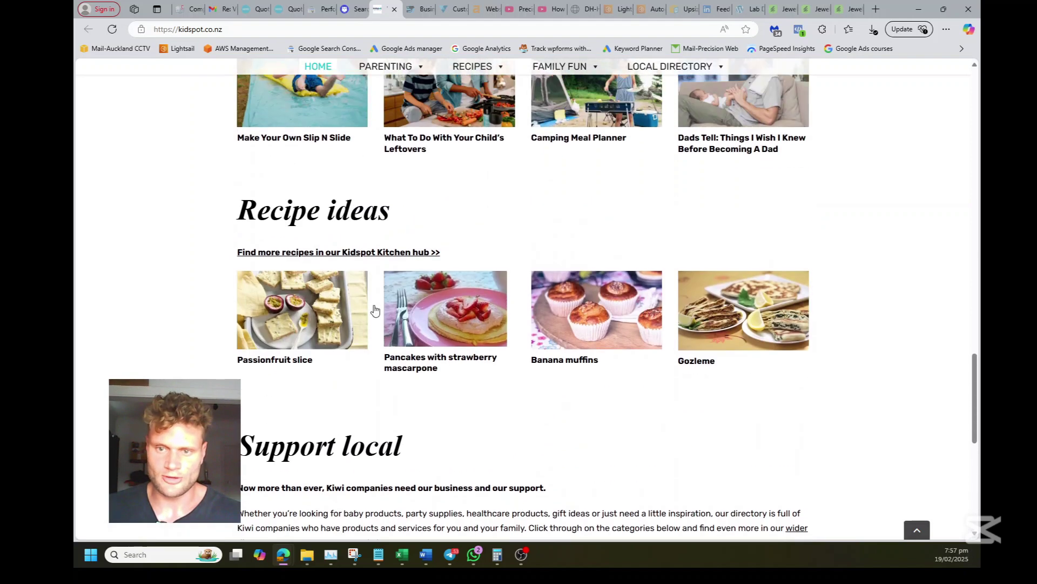
scroll(424, 308, up, 2)
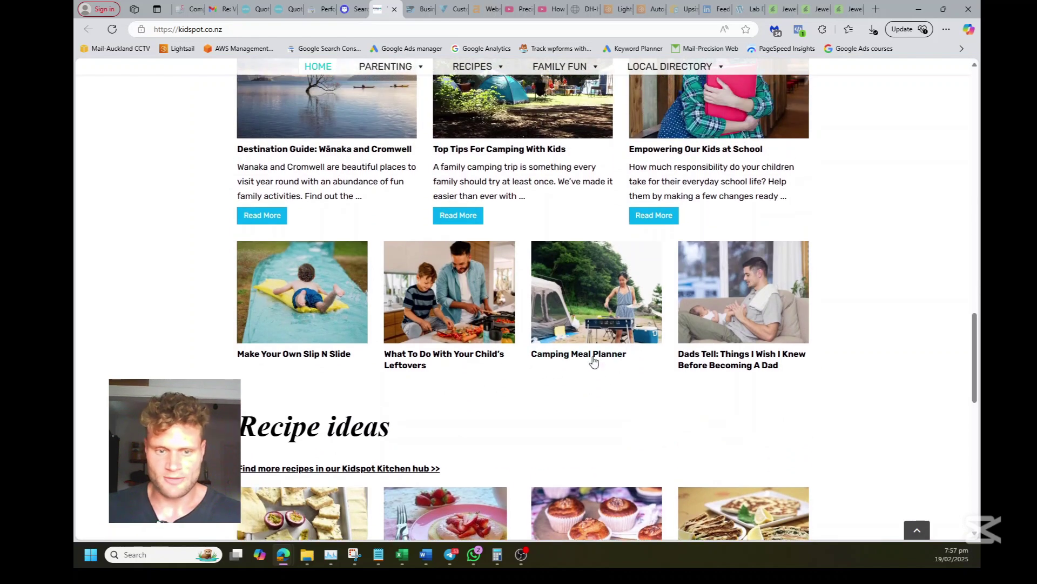
- Open kidspot.co.nz's Camping Meal Planner article in a new tab, review its content and layout, and close it
right_click(581, 361)
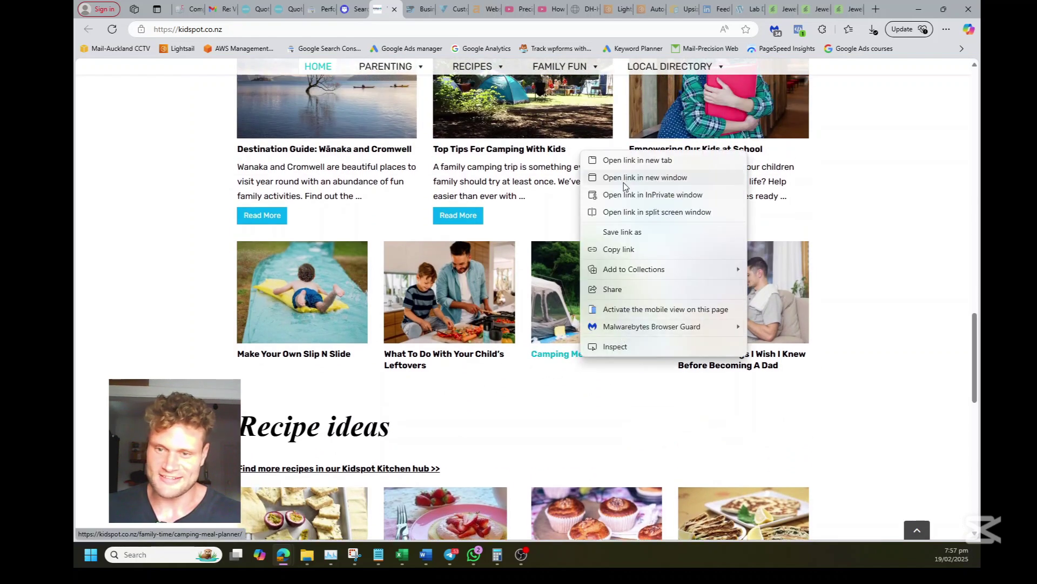
click(616, 160)
click(411, 7)
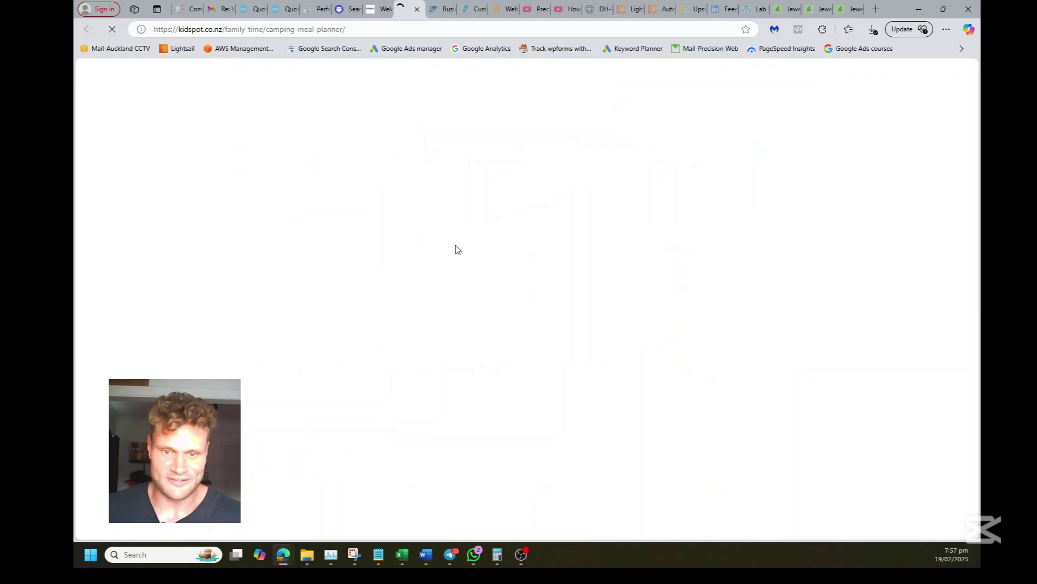
scroll(206, 317, down, 8)
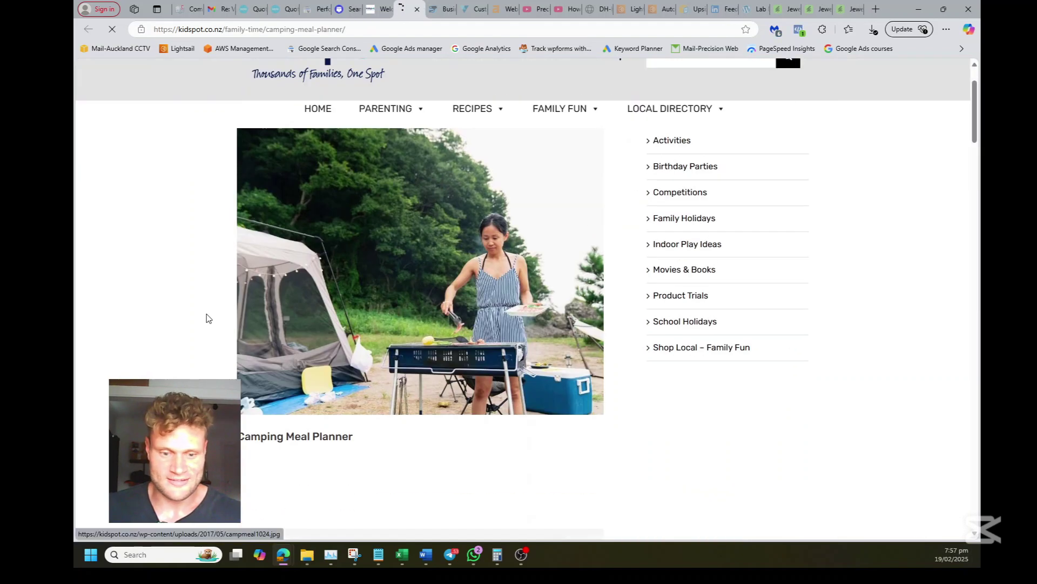
scroll(206, 318, down, 4)
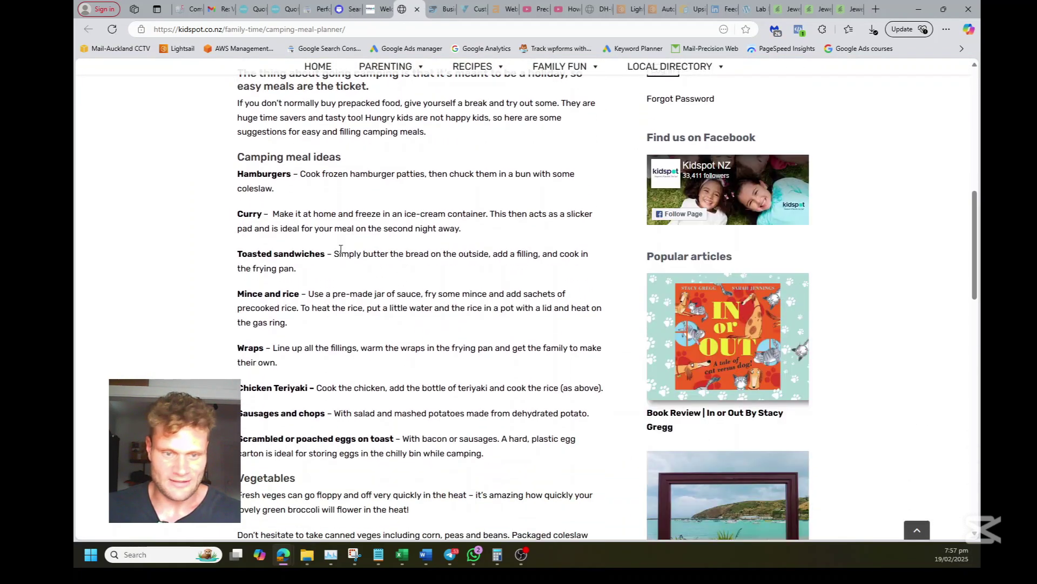
scroll(375, 378, down, 8)
scroll(376, 368, down, 3)
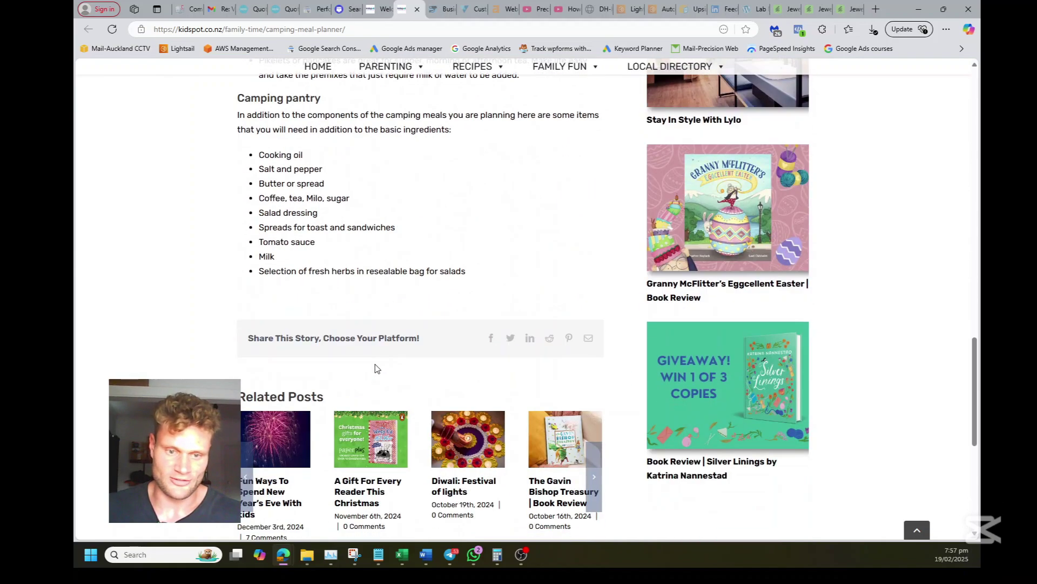
scroll(375, 368, up, 15)
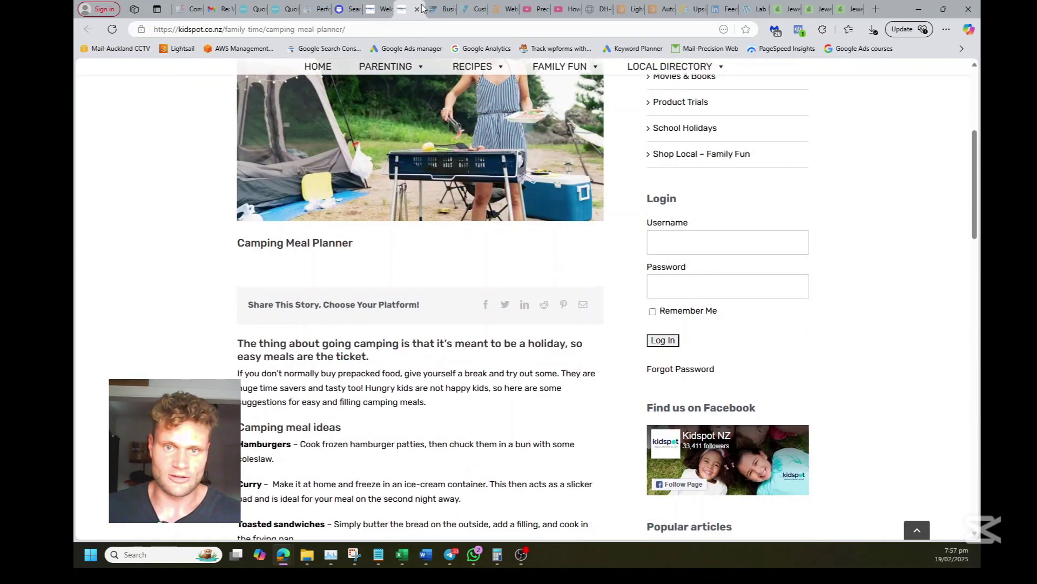
click(417, 9)
- Return to the Adsy site list and close the kidspot.co.nz website tab
scroll(448, 216, up, 5)
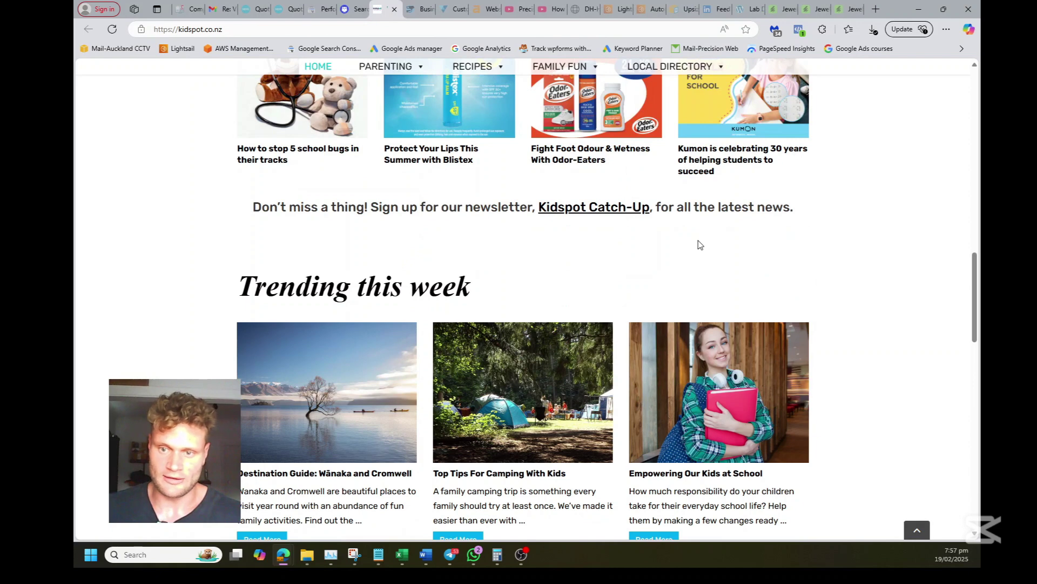
scroll(700, 244, up, 5)
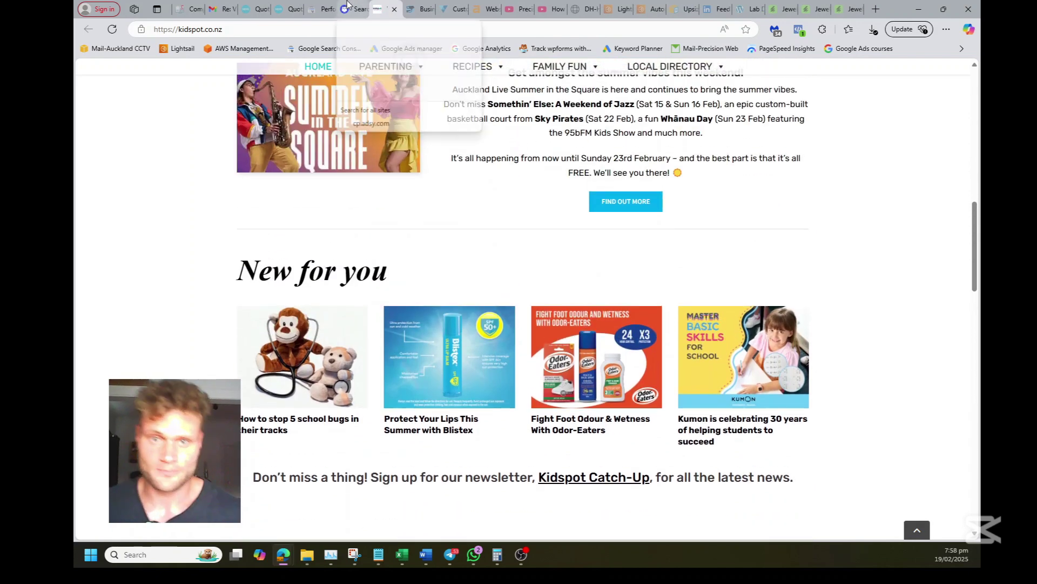
click(349, 4)
right_click(381, 9)
click(418, 163)
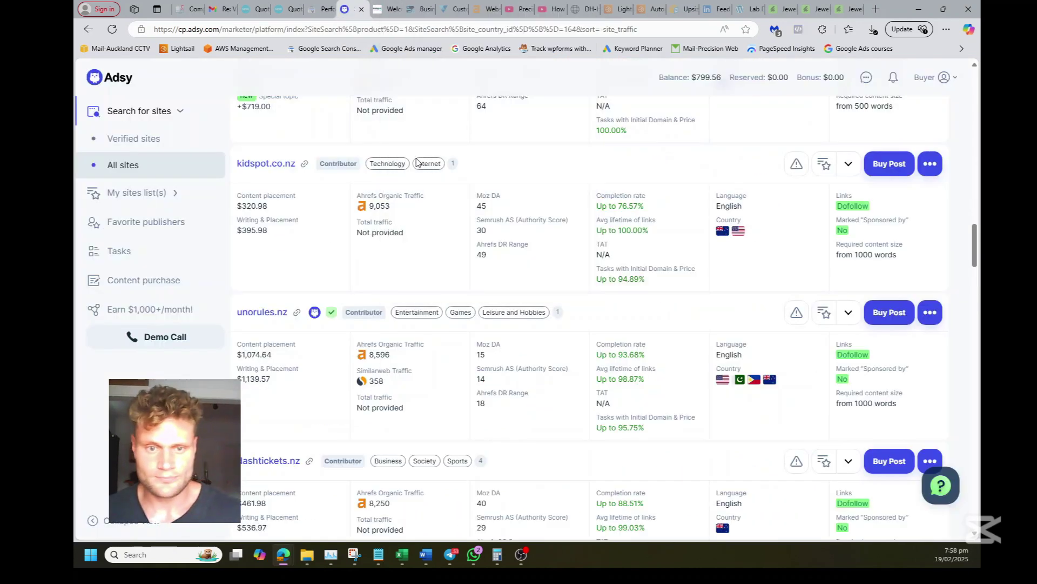
- Start an entry for kidspot.co.nz on a new line under the sites to use in the Notepad notes
click(378, 555)
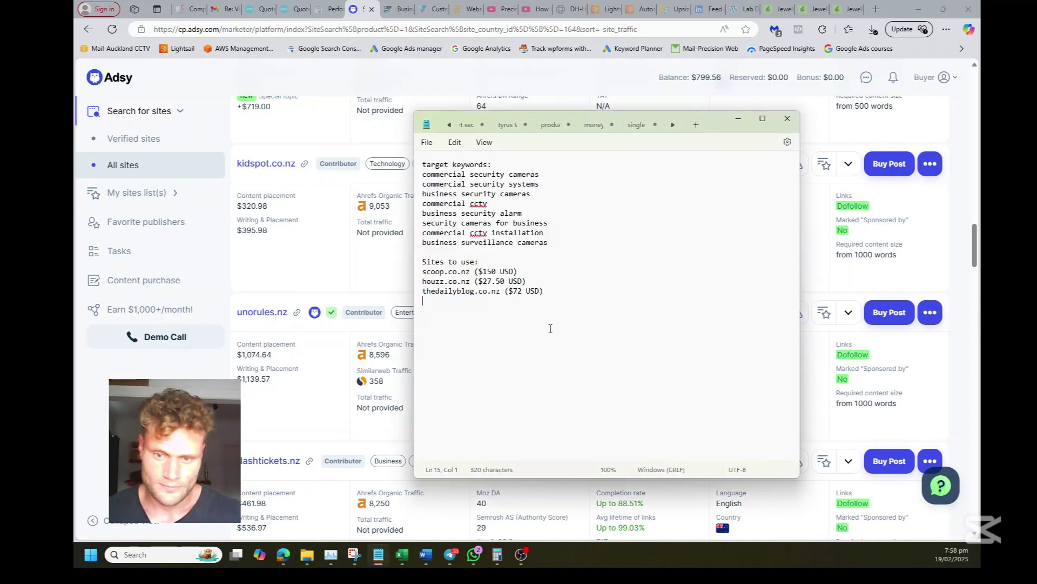
text(kids)
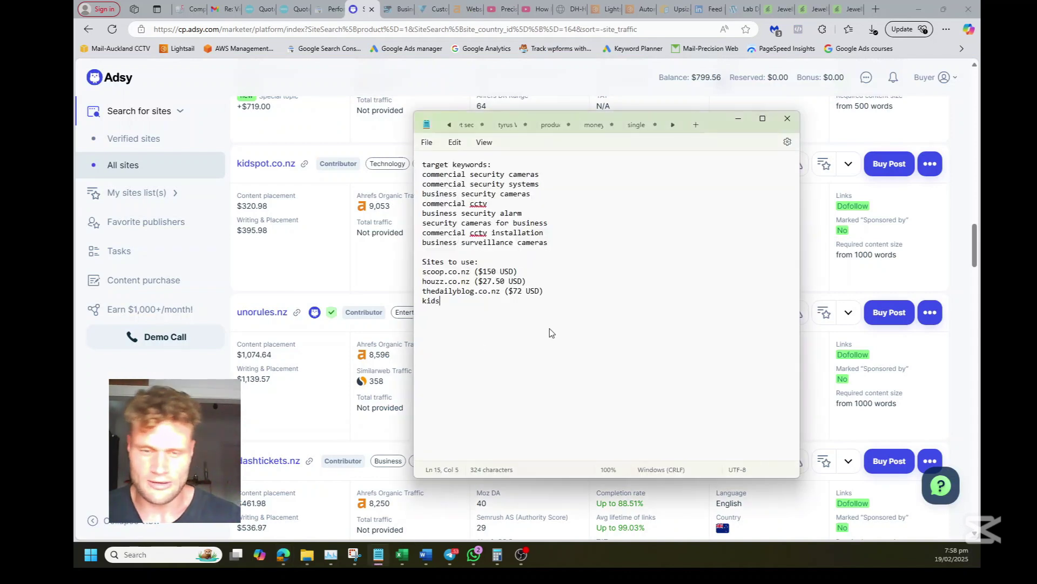
- Complete the new entry under "Sites to use" in the notes as kidspot.co.nz ($321 USD) and begin a new line below it
text(pot.co.nz ($)
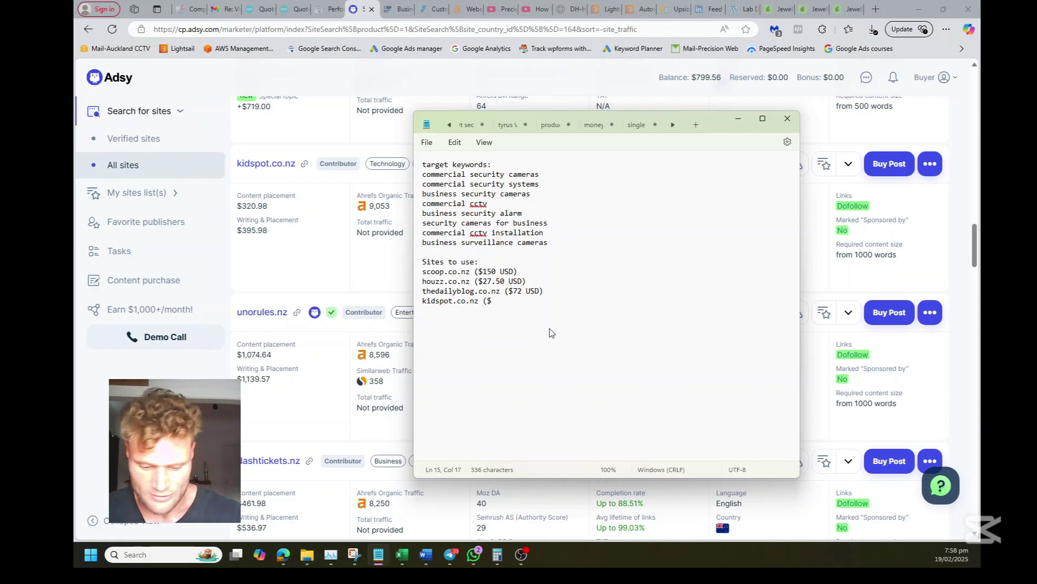
text(321 USD)
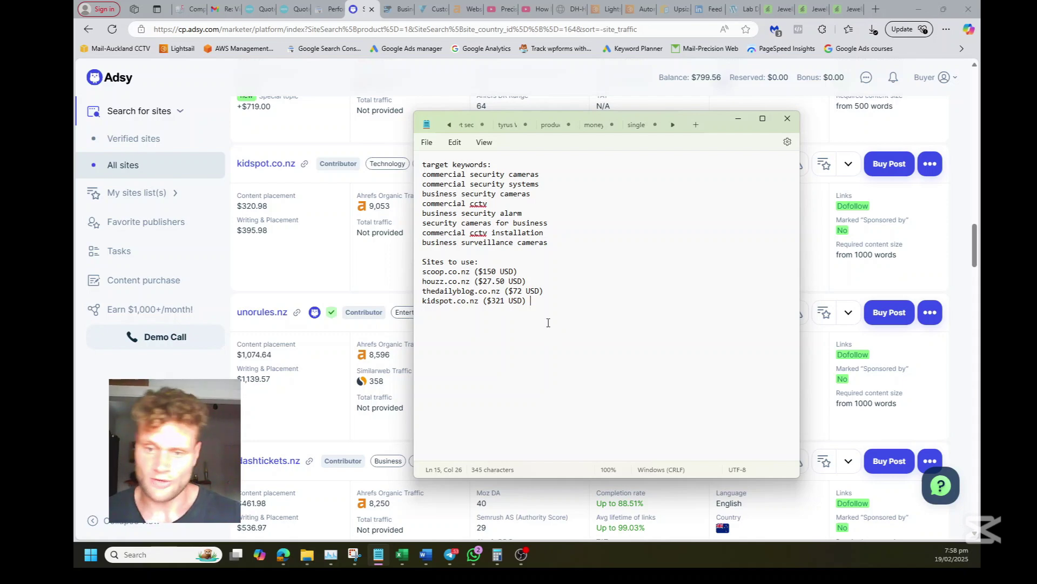
drag(556, 290, 431, 272)
click(598, 300)
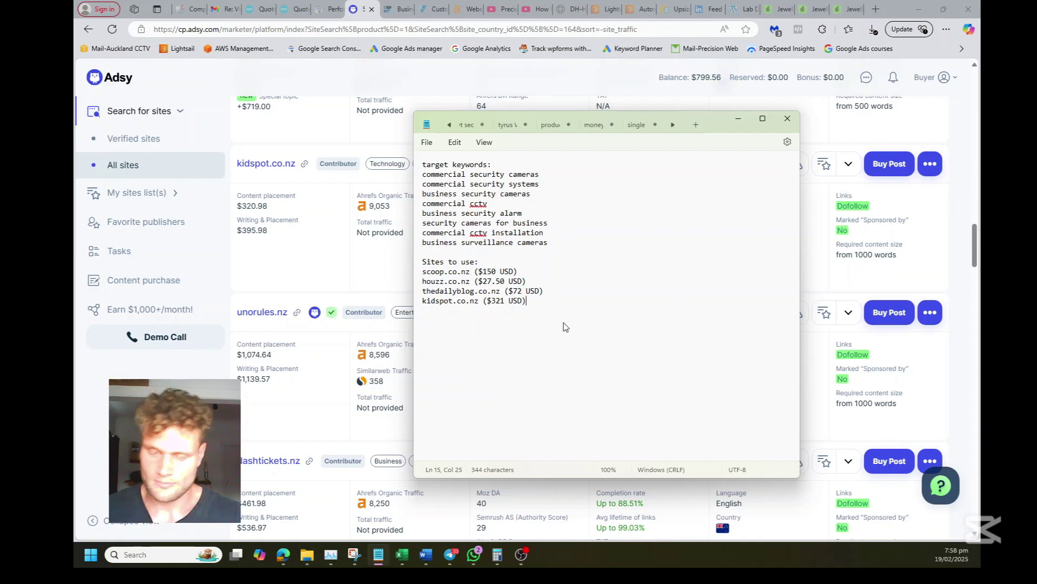
key(Return)
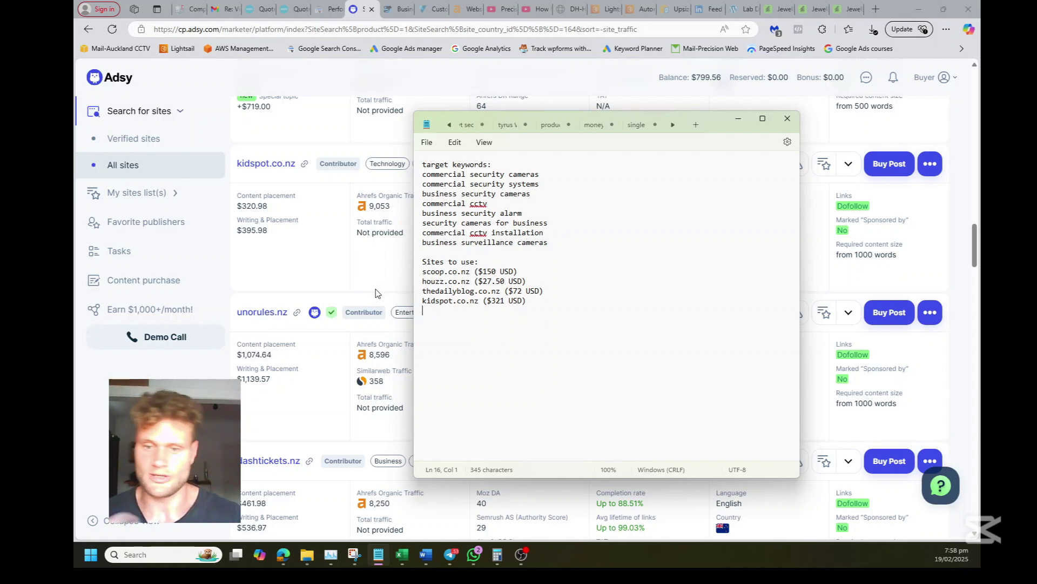
- Switch back to the Adsy listings, open the lawfuel.com website in a new tab and examine its homepage, dismissing the newsletter popup
key(alt+Tab)
scroll(373, 294, down, 4)
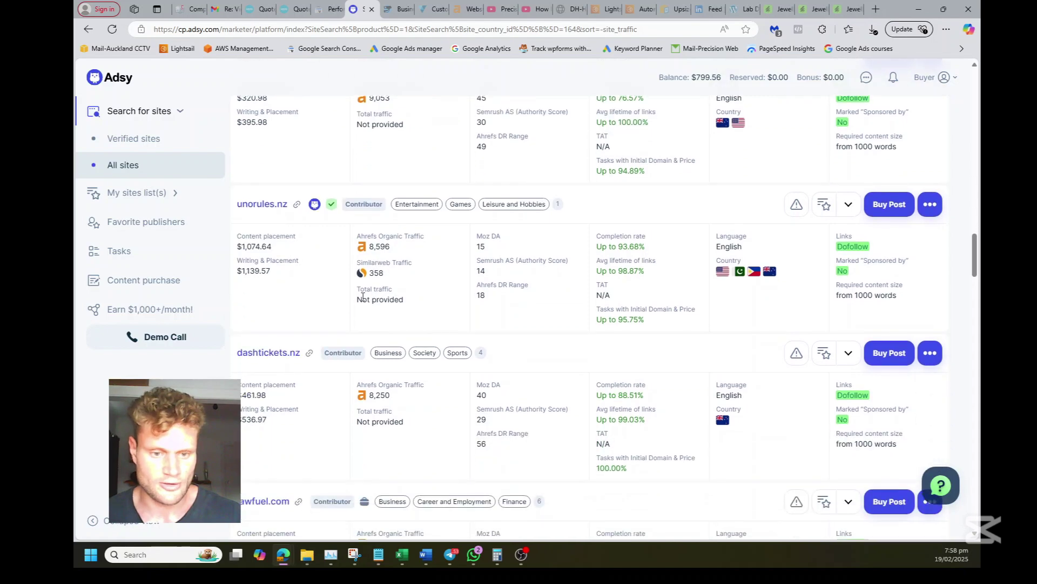
scroll(370, 294, down, 1)
scroll(340, 322, up, 2)
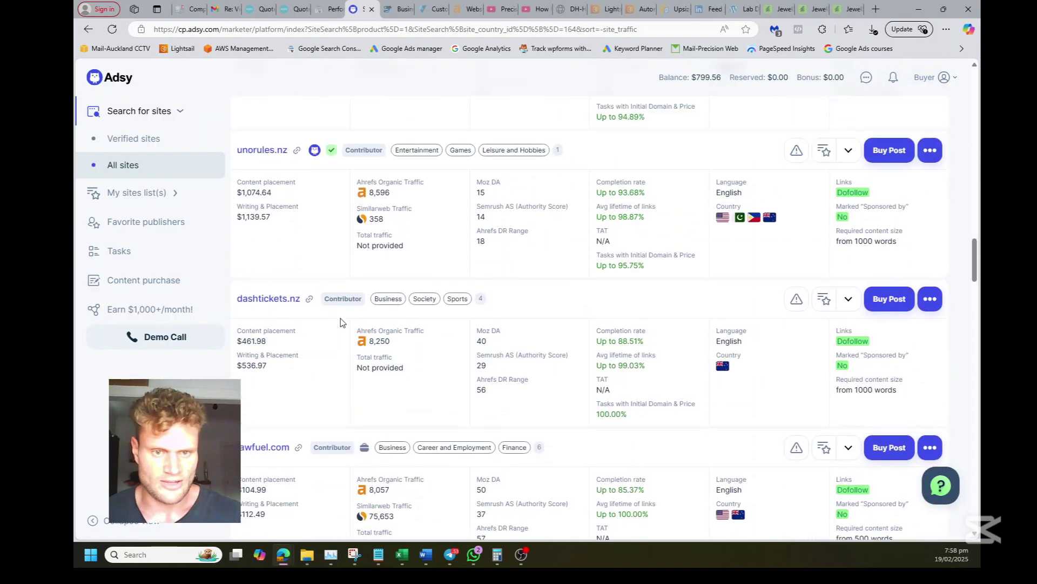
scroll(290, 230, down, 4)
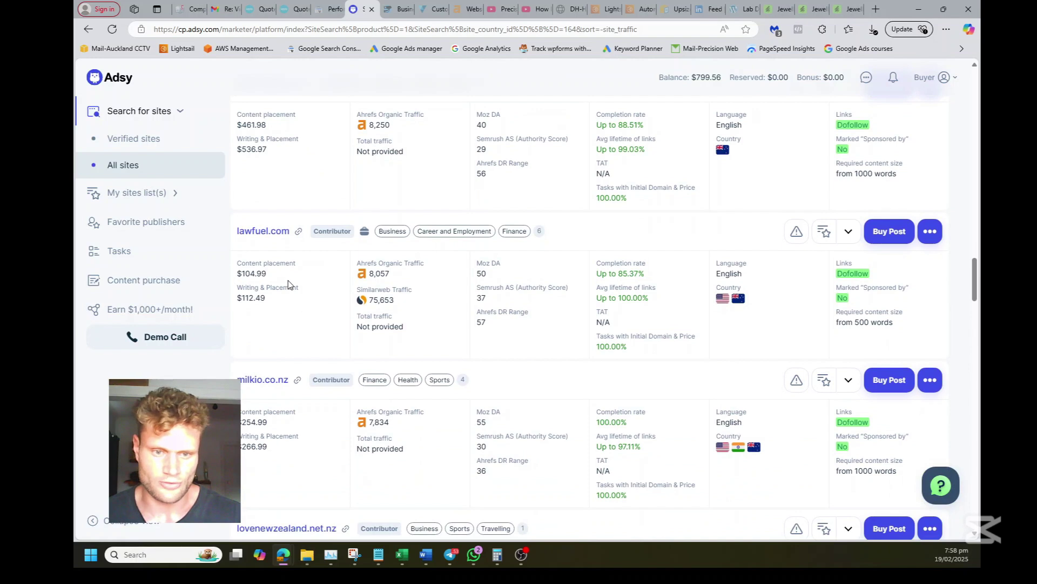
right_click(265, 231)
click(289, 242)
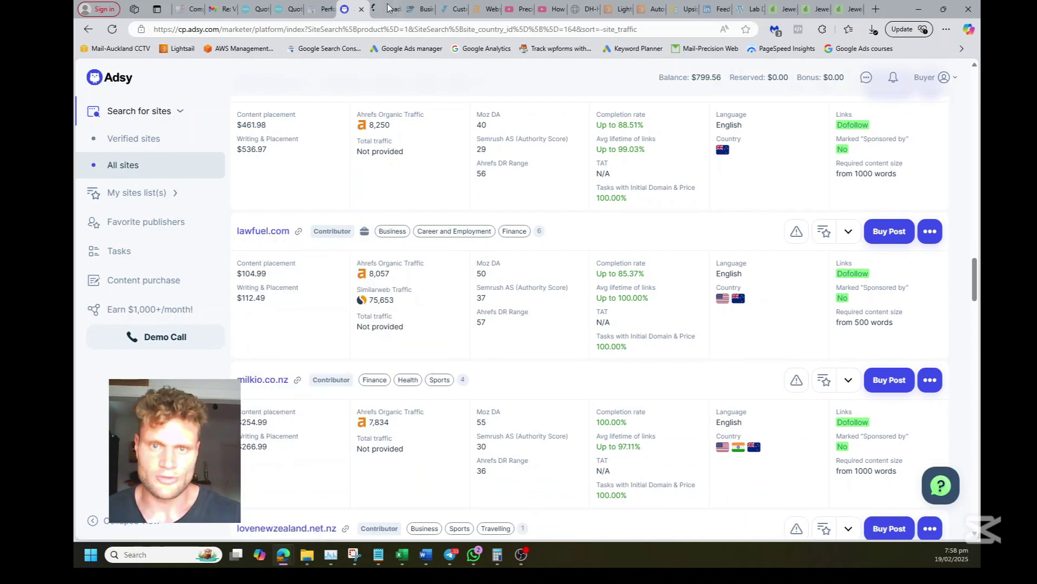
click(387, 7)
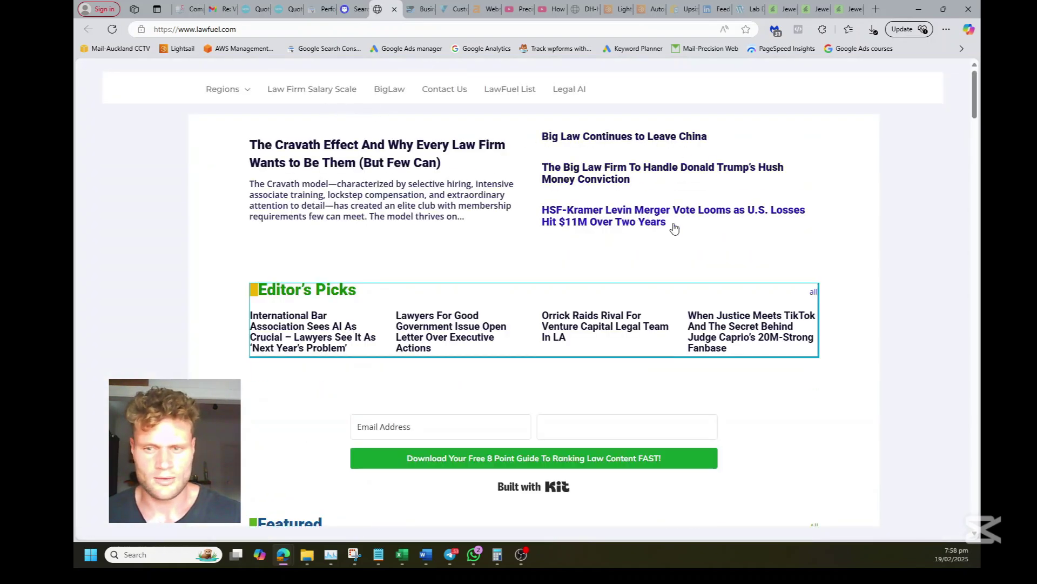
scroll(190, 249, down, 5)
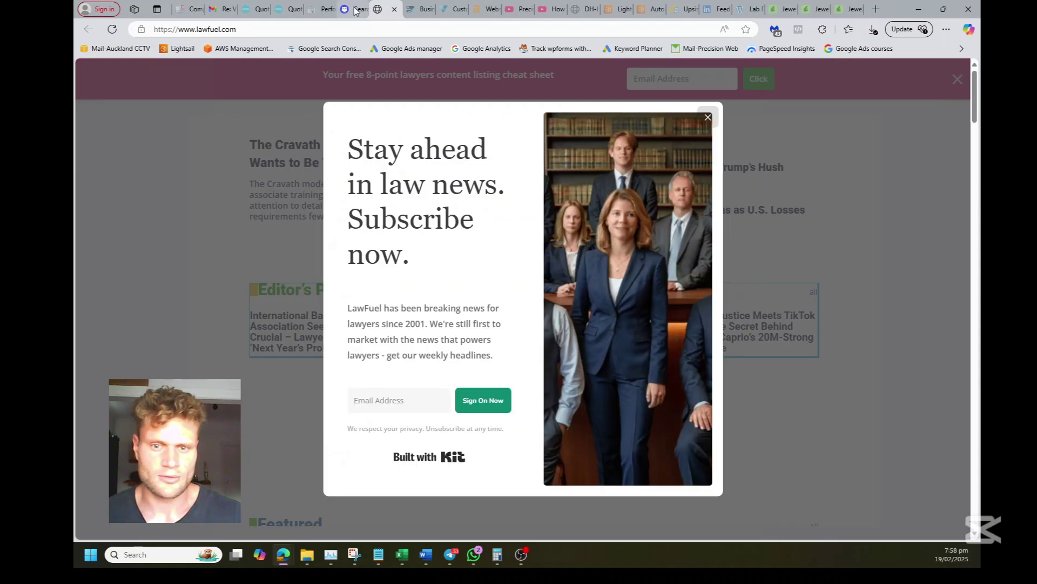
click(708, 117)
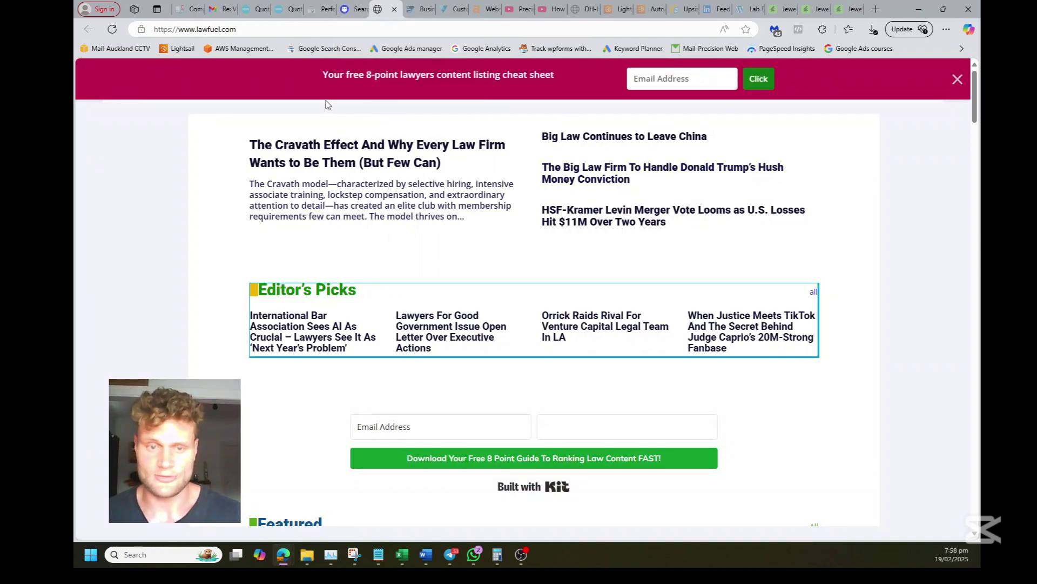
- Check lawfuel.com's Ahrefs organic traffic by country in its Adsy listing, and close the LawFuel website
key(ctrl+shift+Tab)
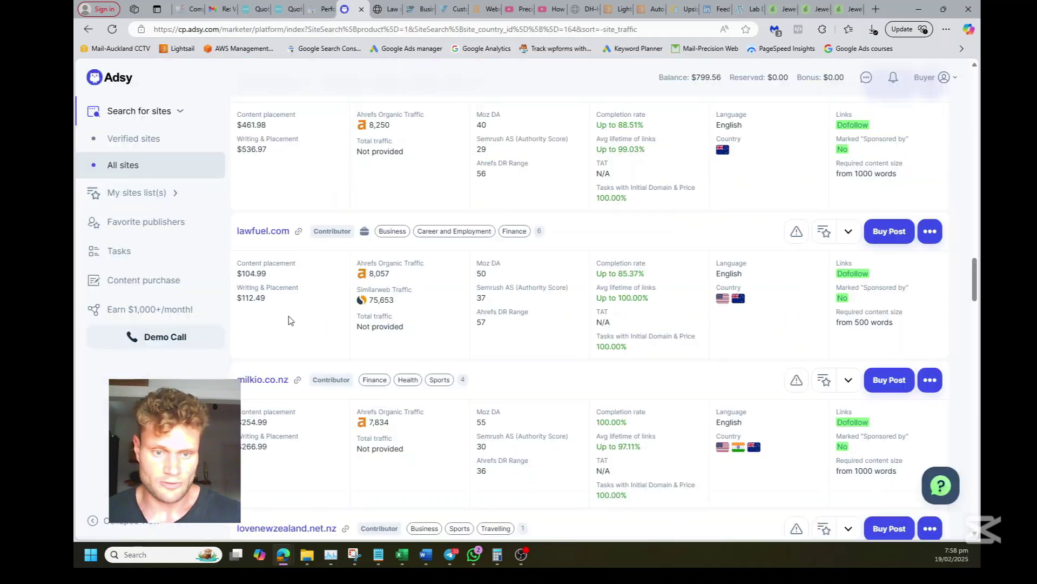
mouse_move(381, 274)
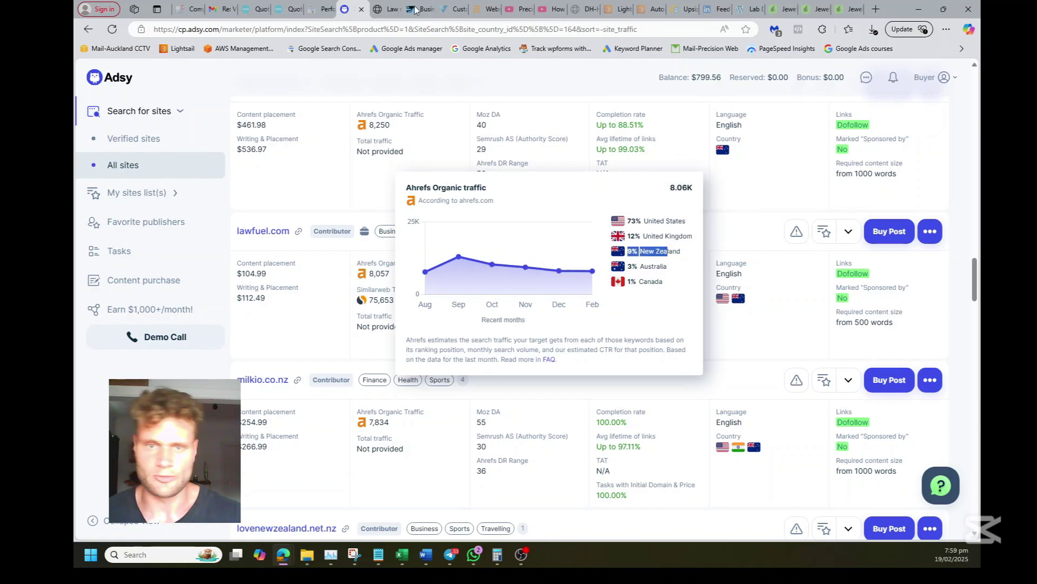
click(389, 8)
click(395, 12)
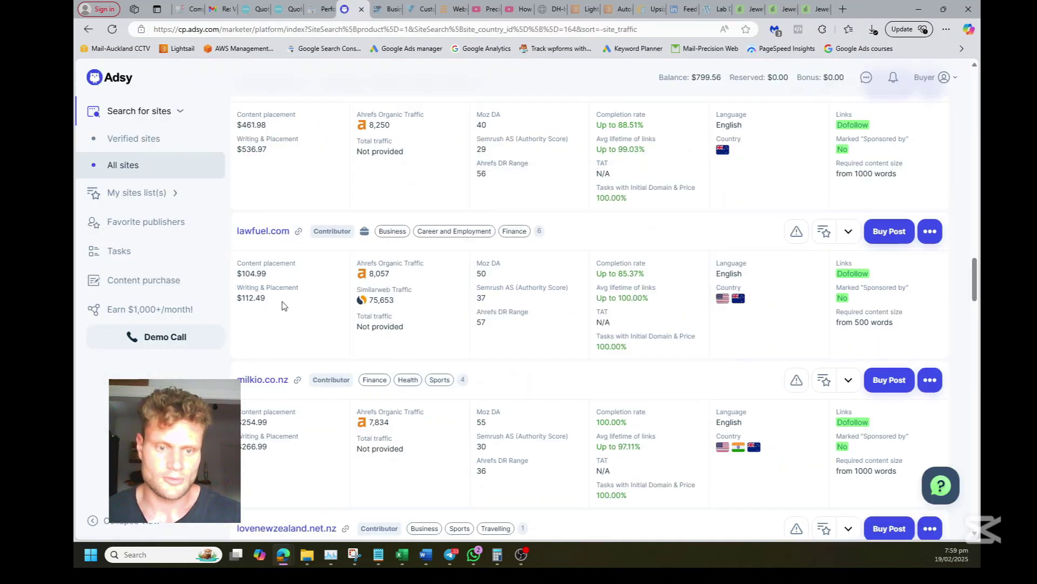
- Check milkio.co.nz's Ahrefs organic traffic by country in the Adsy listings
scroll(295, 359, down, 1)
scroll(312, 286, down, 1)
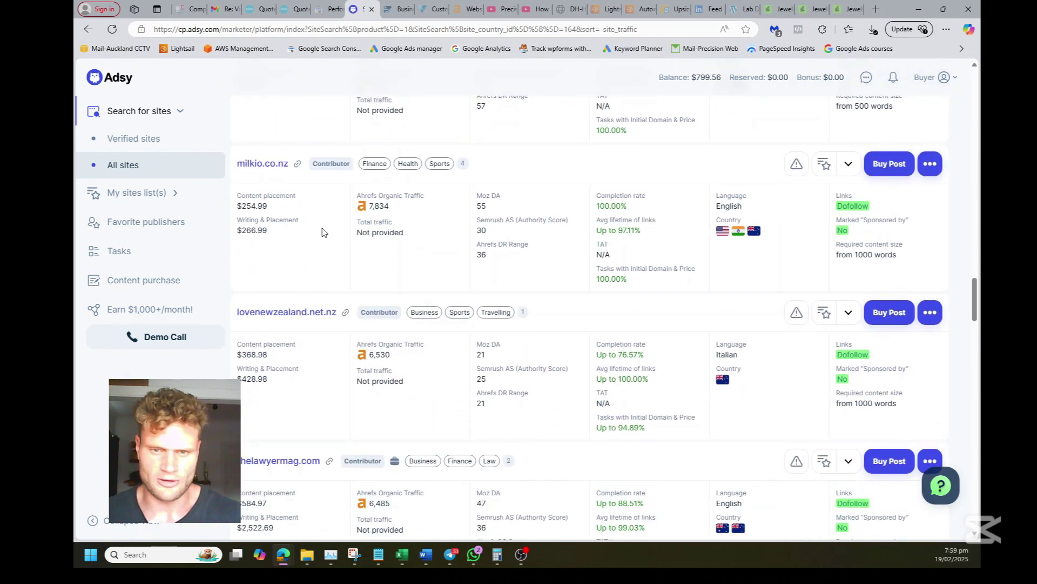
mouse_move(378, 205)
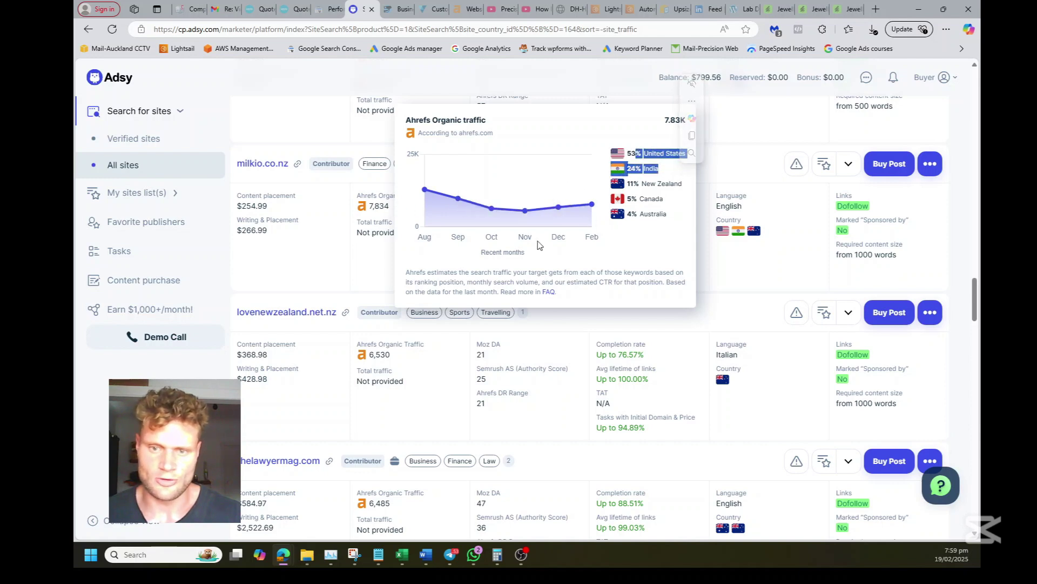
- Check the Ahrefs organic traffic of lovenewzealand.net.nz and open its website in a new tab
scroll(261, 271, down, 2)
scroll(287, 303, down, 1)
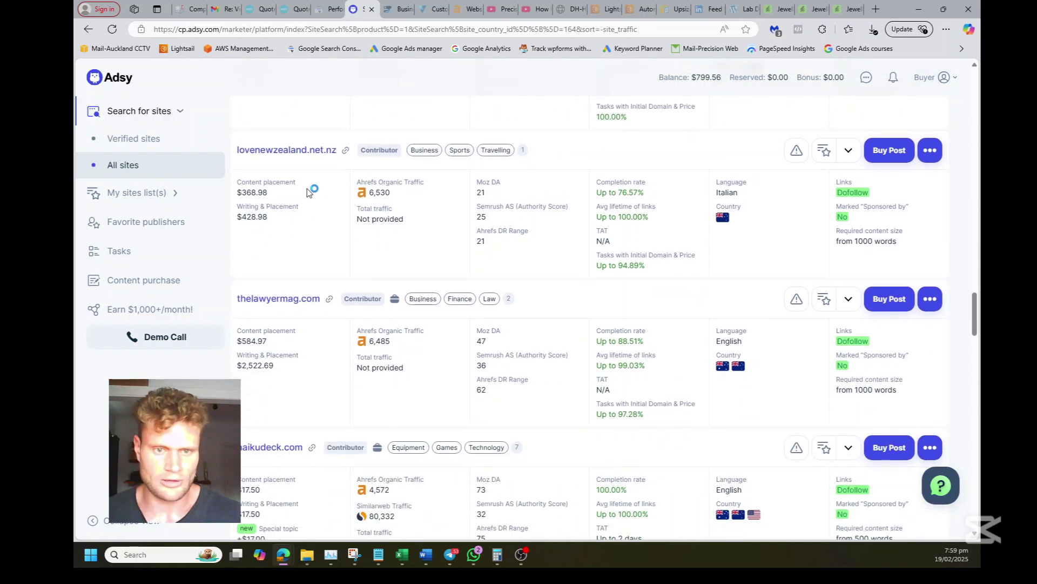
click(379, 193)
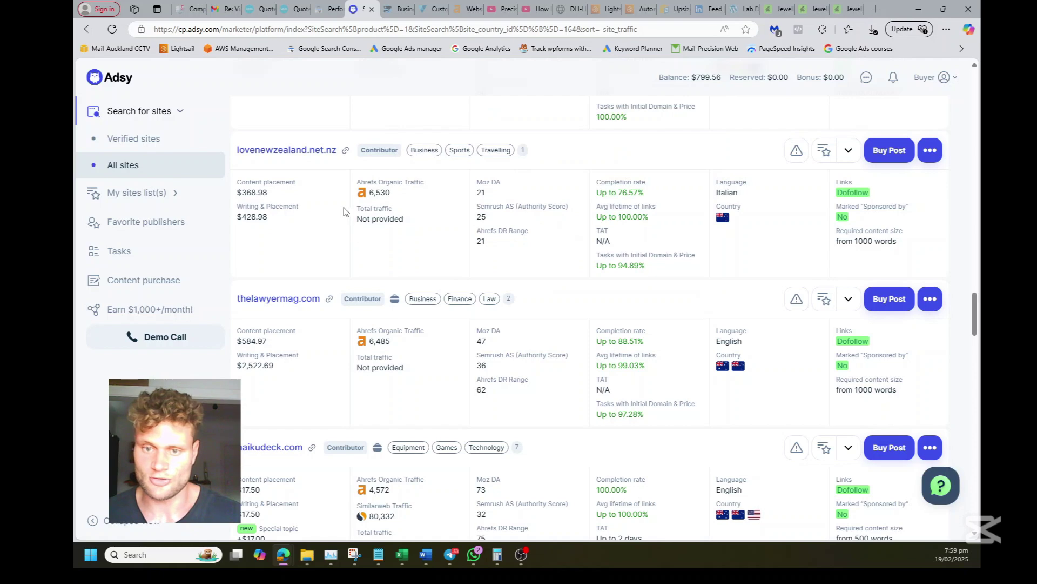
right_click(302, 149)
click(349, 155)
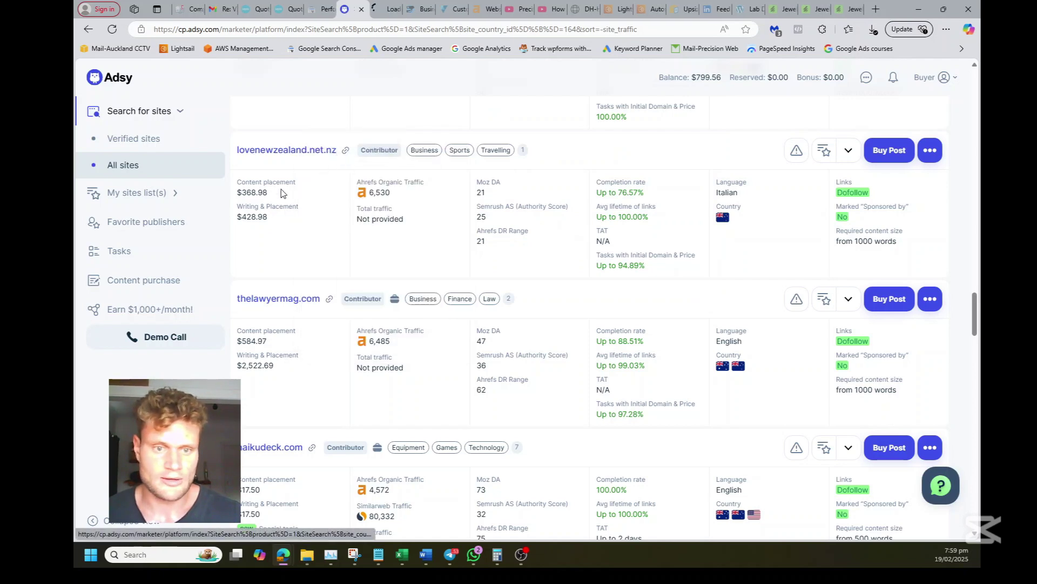
click(385, 6)
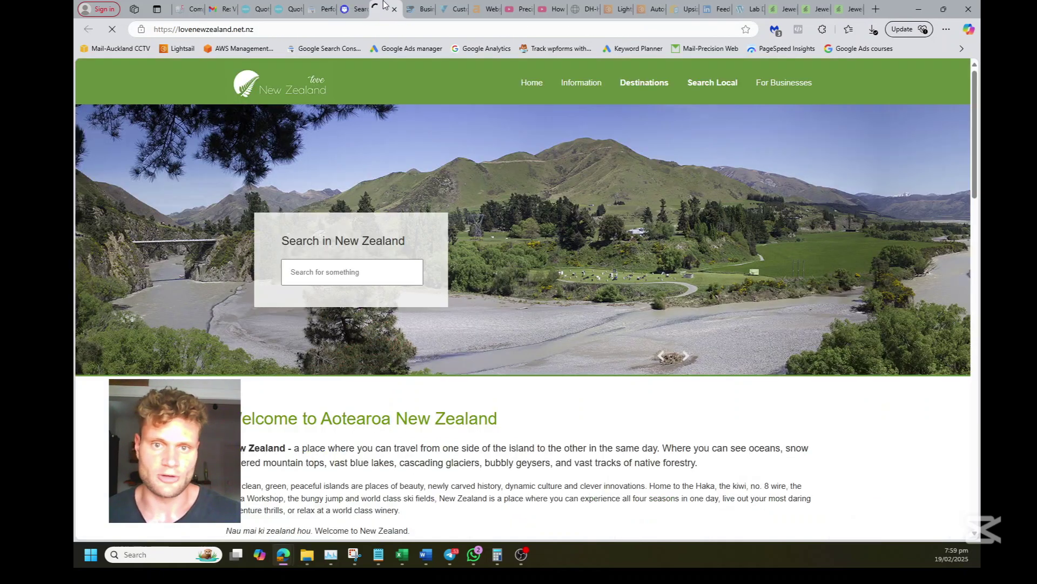
- Examine the Love New Zealand homepage, including its section on growing a business and the marketing products with their prices
scroll(386, 339, down, 3)
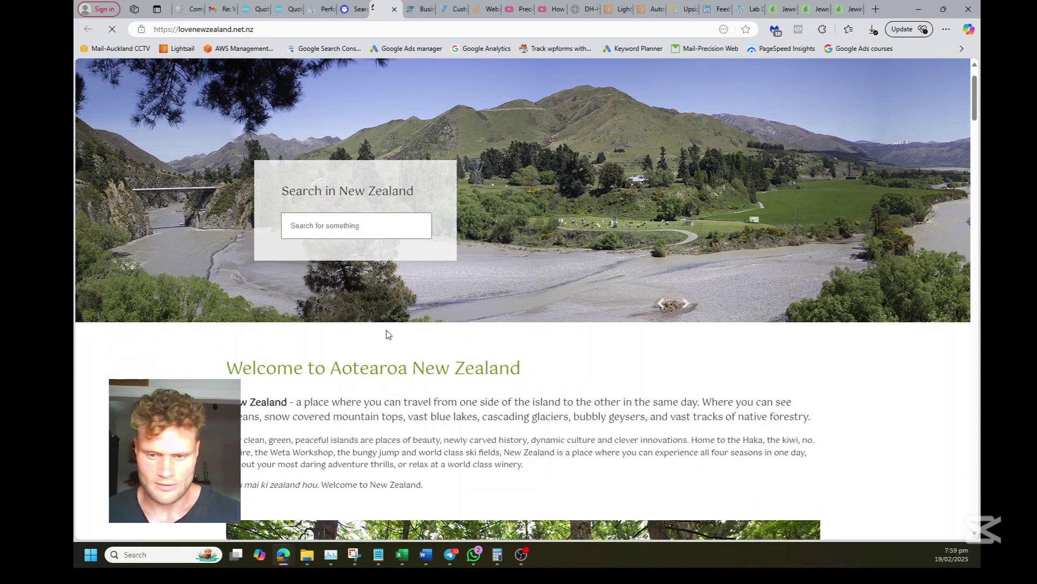
scroll(653, 254, down, 4)
scroll(709, 218, up, 7)
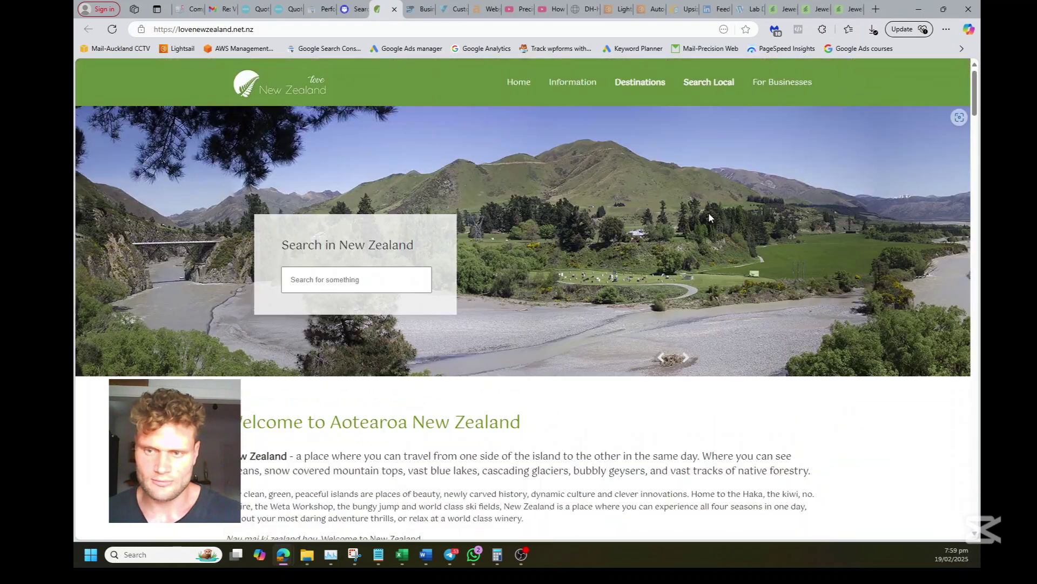
scroll(645, 241, down, 10)
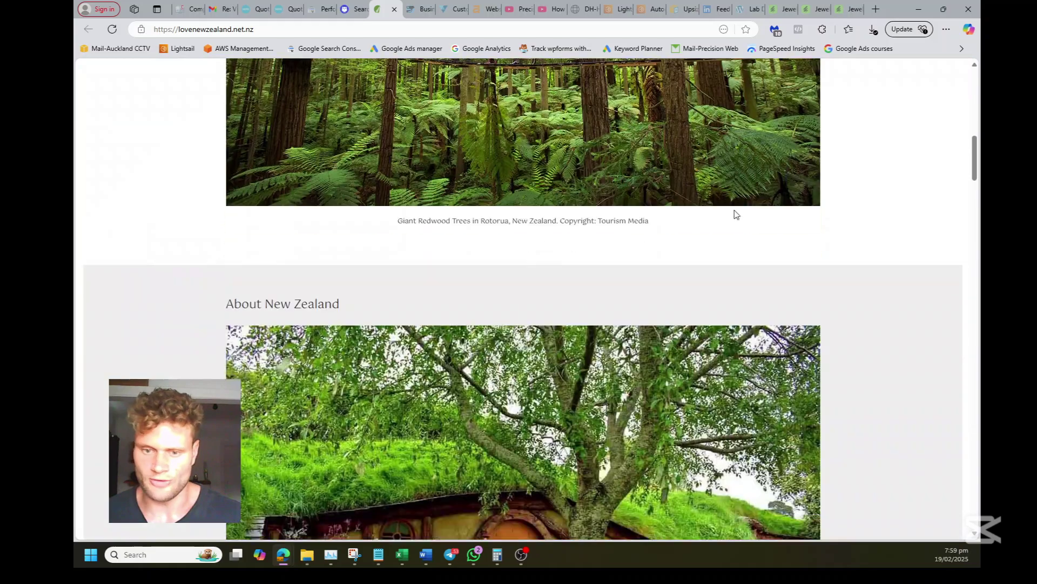
scroll(734, 212, down, 7)
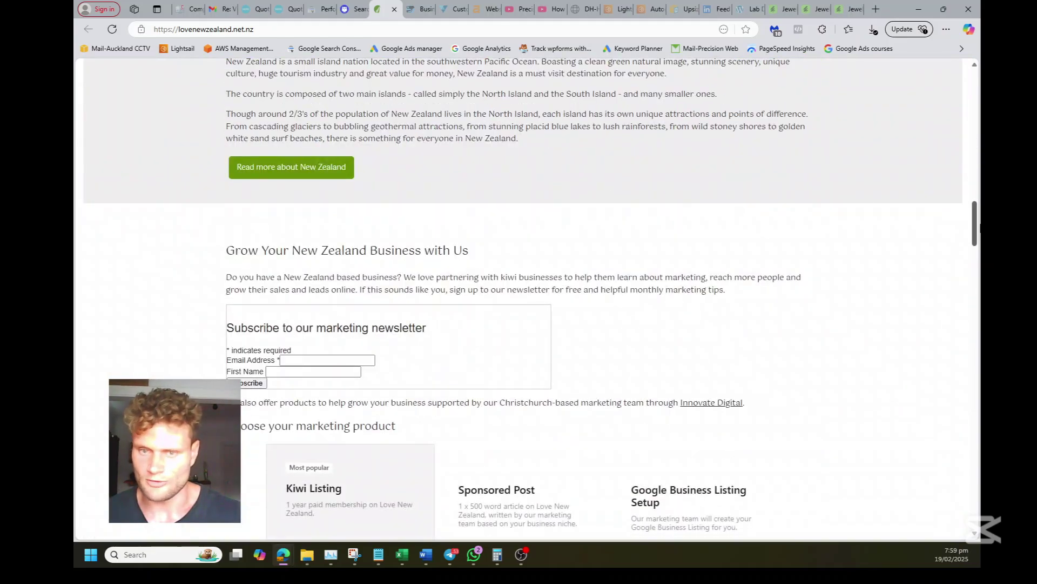
scroll(976, 222, down, 2)
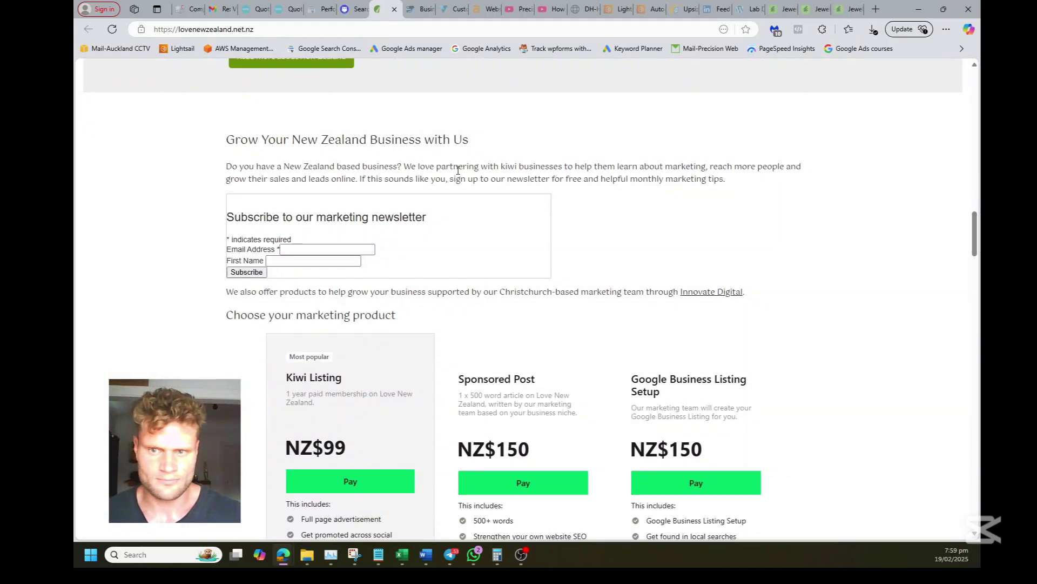
drag(458, 166, 639, 181)
click(641, 220)
scroll(692, 233, down, 4)
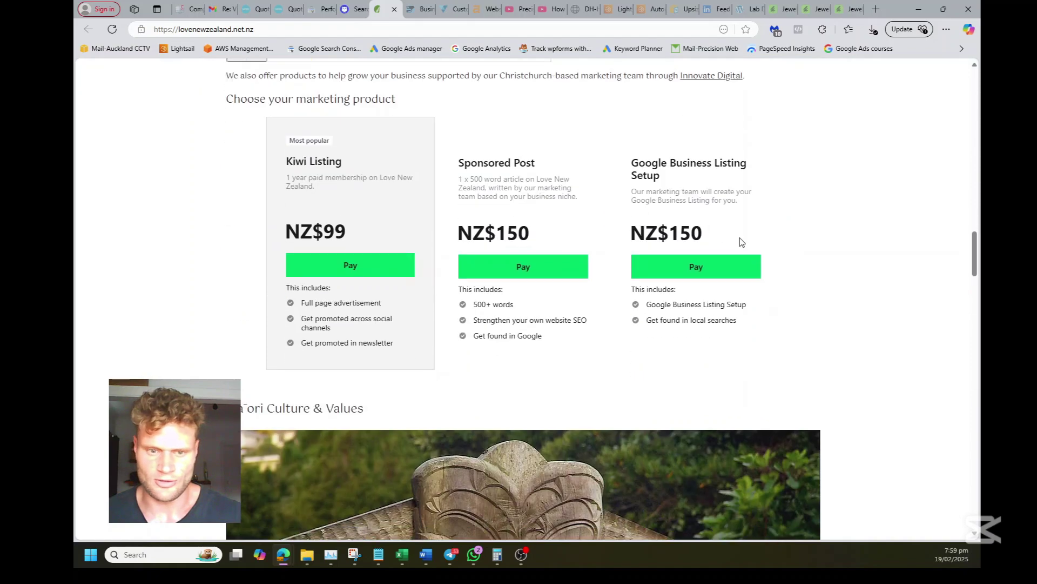
mouse_move(974, 257)
mouse_down()
mouse_move(972, 492)
mouse_move(972, 81)
mouse_up()
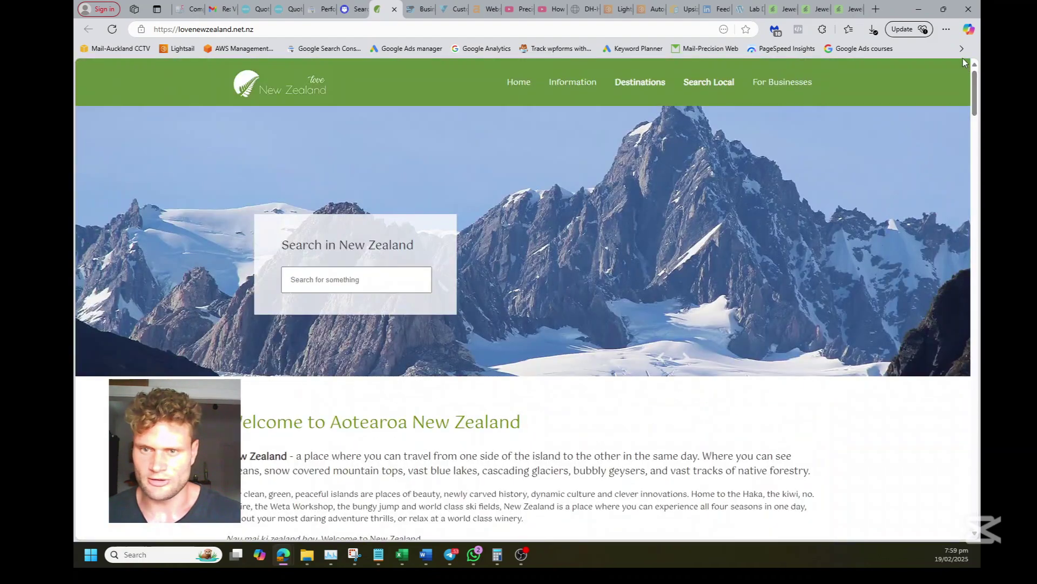
- Look through the Information, Destinations and Search Local categories of the Love New Zealand site and open its Blog page
mouse_move(572, 85)
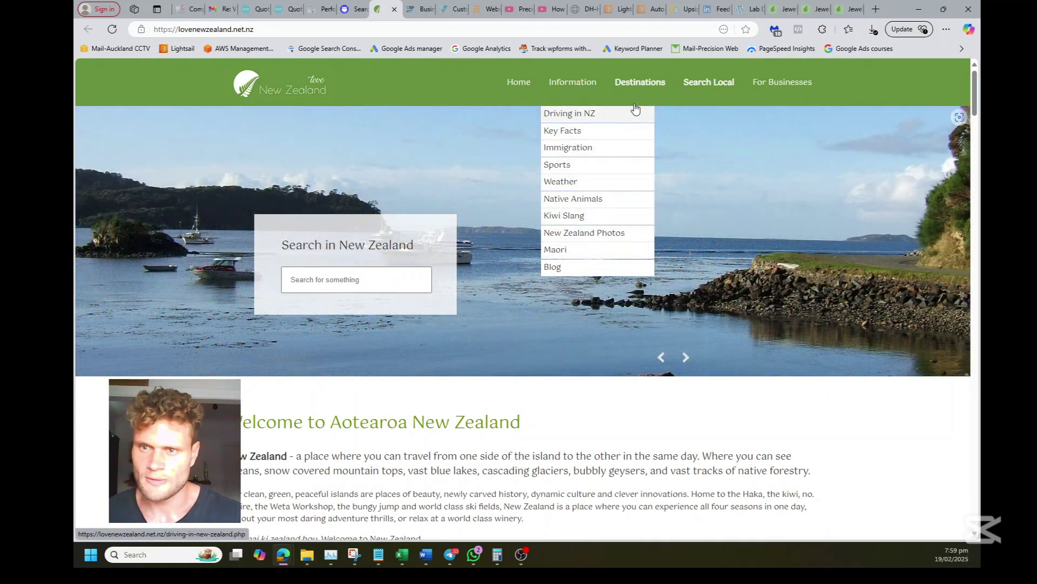
mouse_move(645, 86)
mouse_move(708, 89)
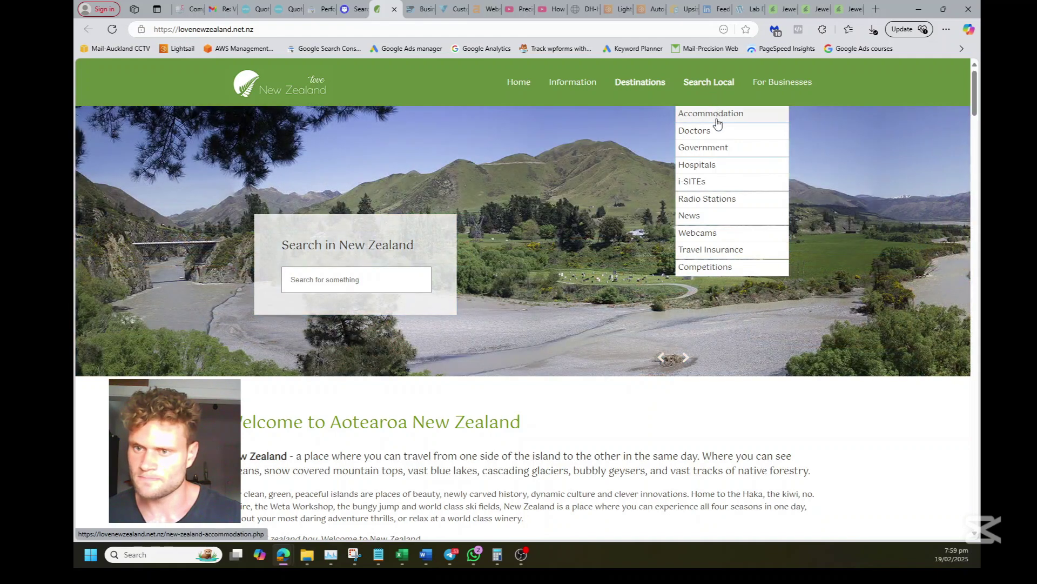
mouse_move(711, 185)
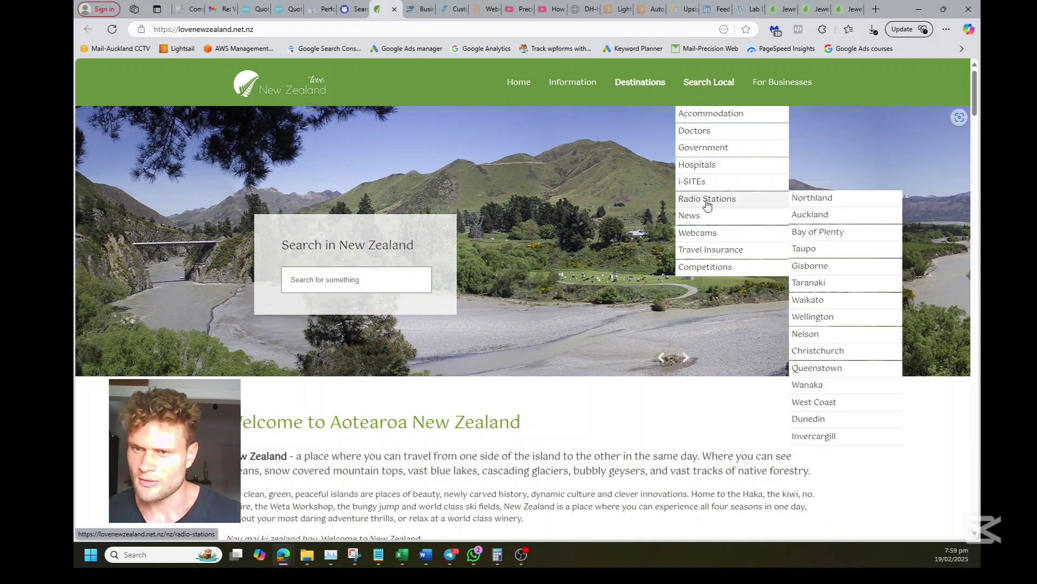
mouse_move(706, 217)
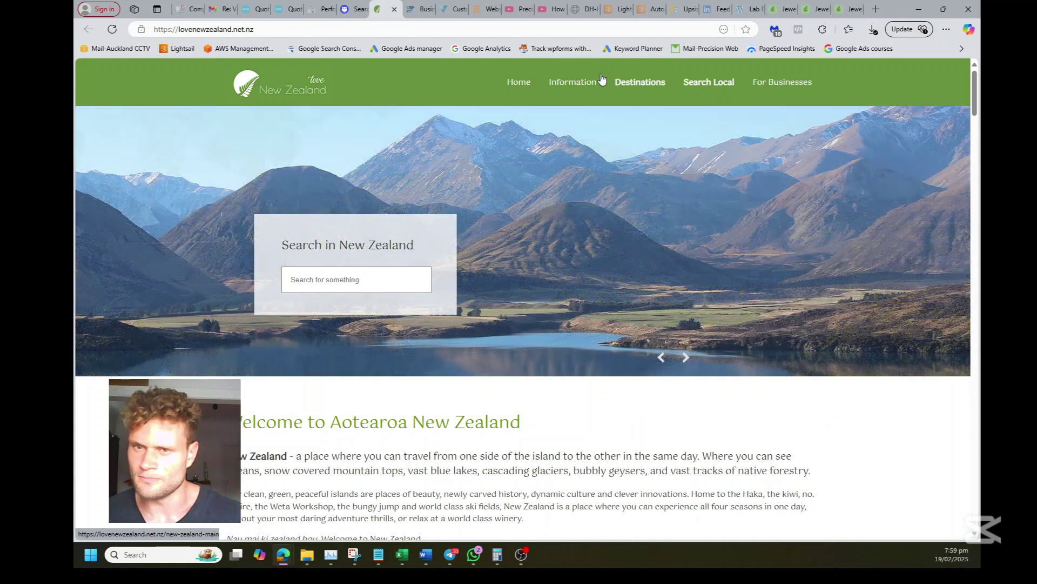
mouse_move(557, 89)
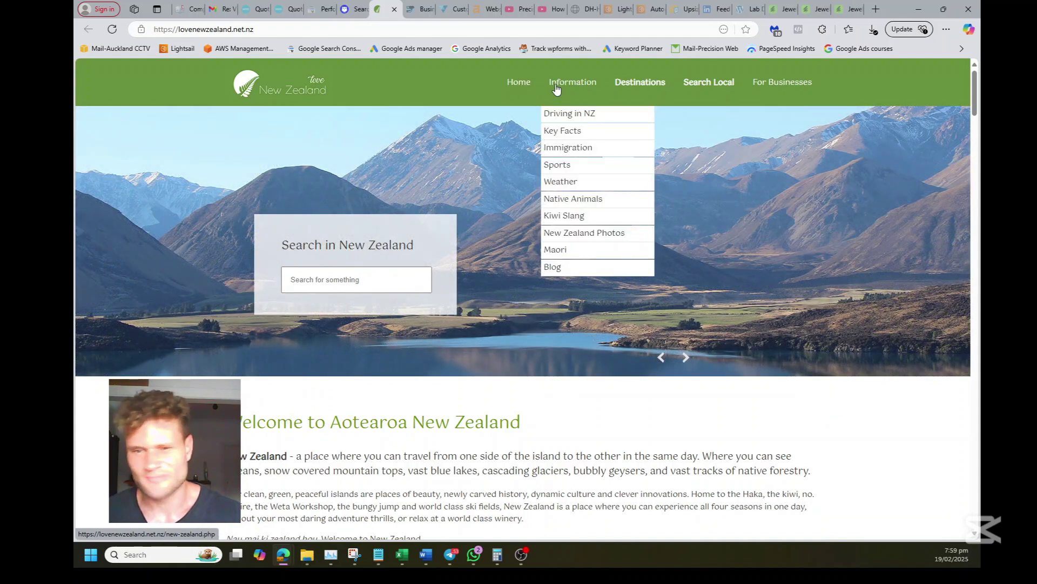
click(576, 268)
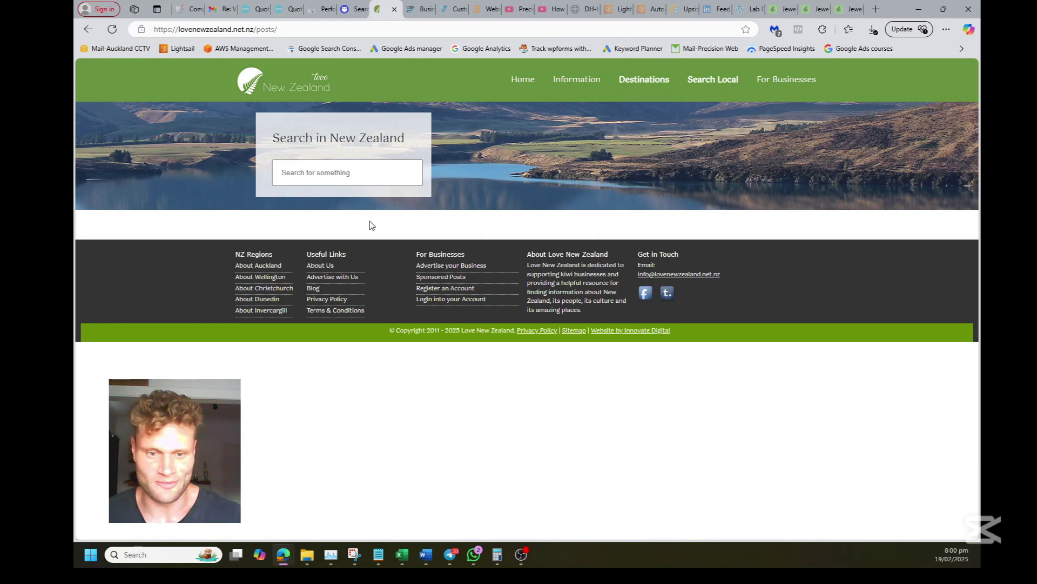
- Close the Love New Zealand site and check thelawyermag.com's Ahrefs organic traffic by country in the Adsy listings
click(392, 11)
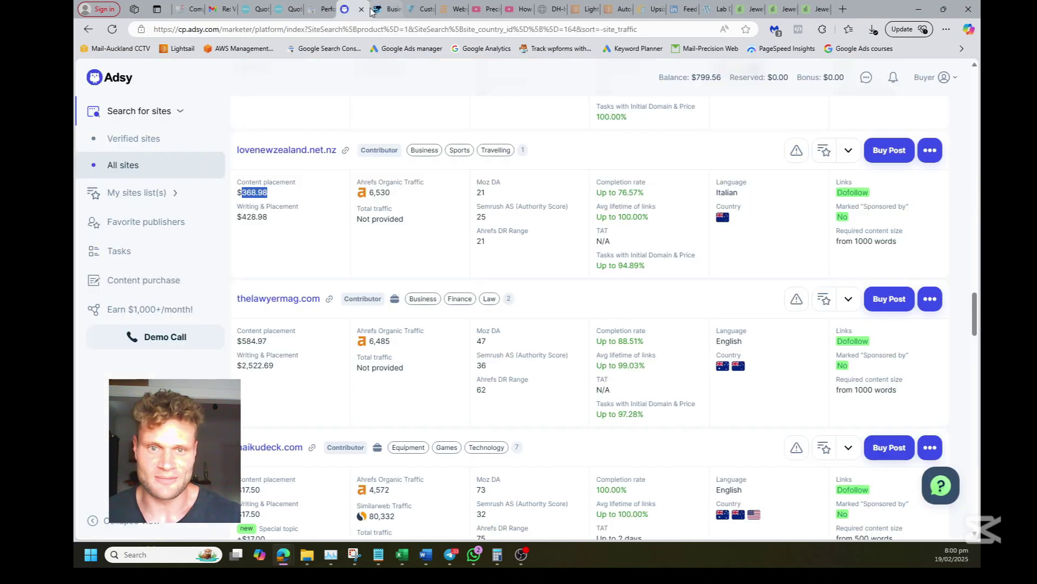
scroll(394, 293, down, 2)
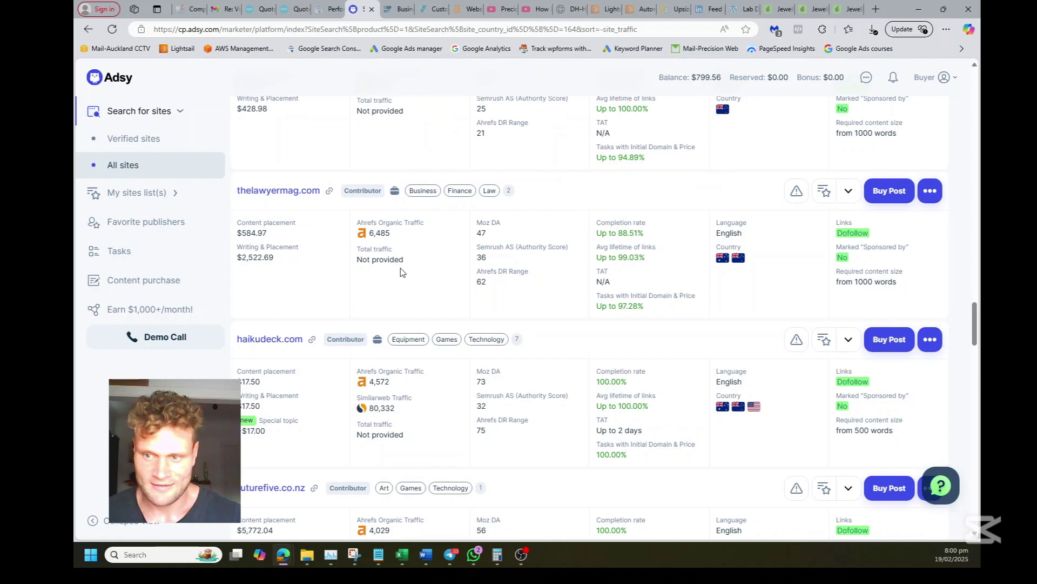
mouse_move(372, 237)
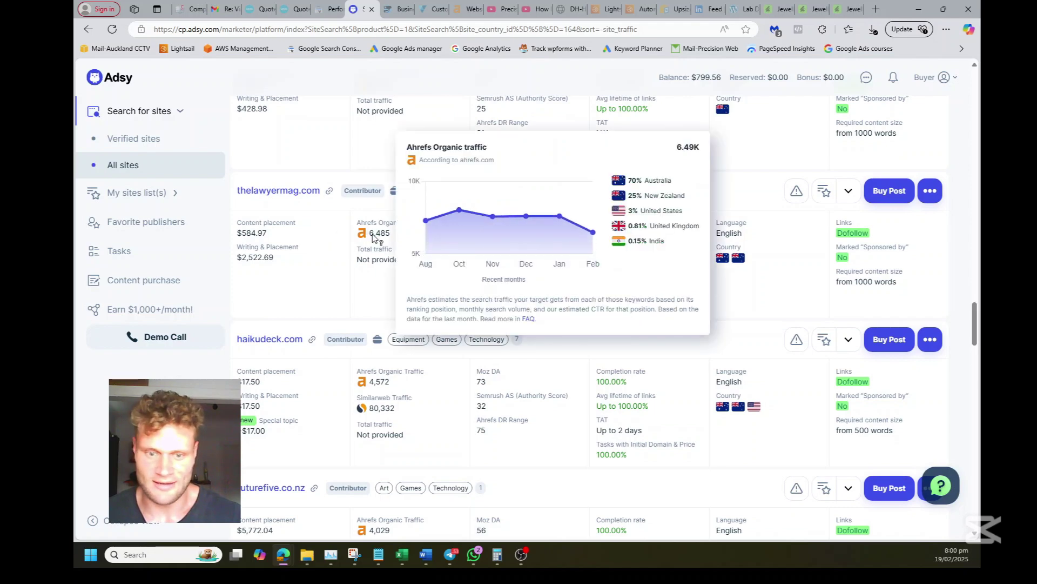
- Check haikudeck.com's Ahrefs organic traffic and content placement price, and open its website in a new tab
scroll(373, 238, down, 3)
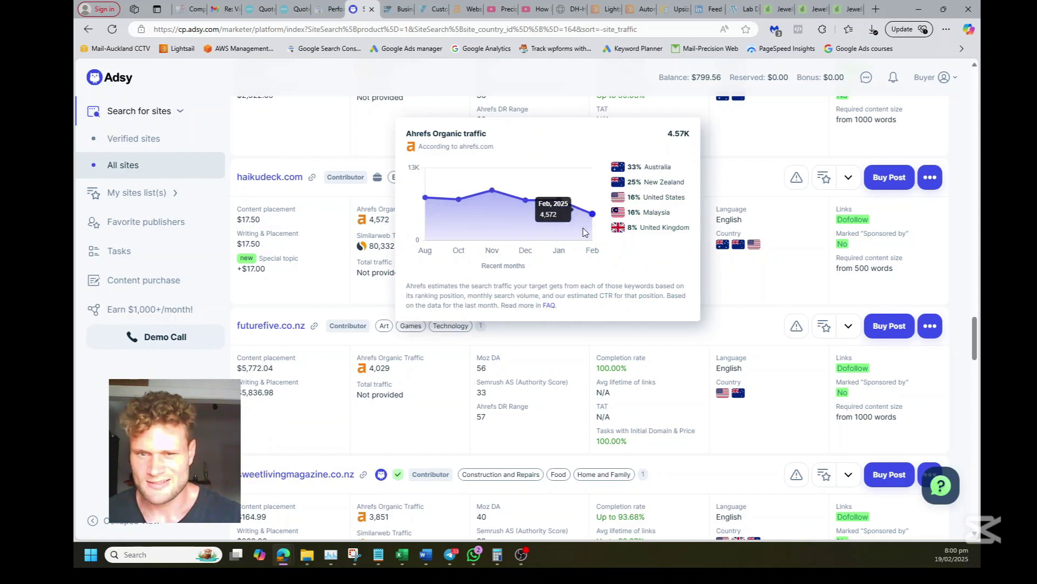
right_click(278, 183)
click(313, 183)
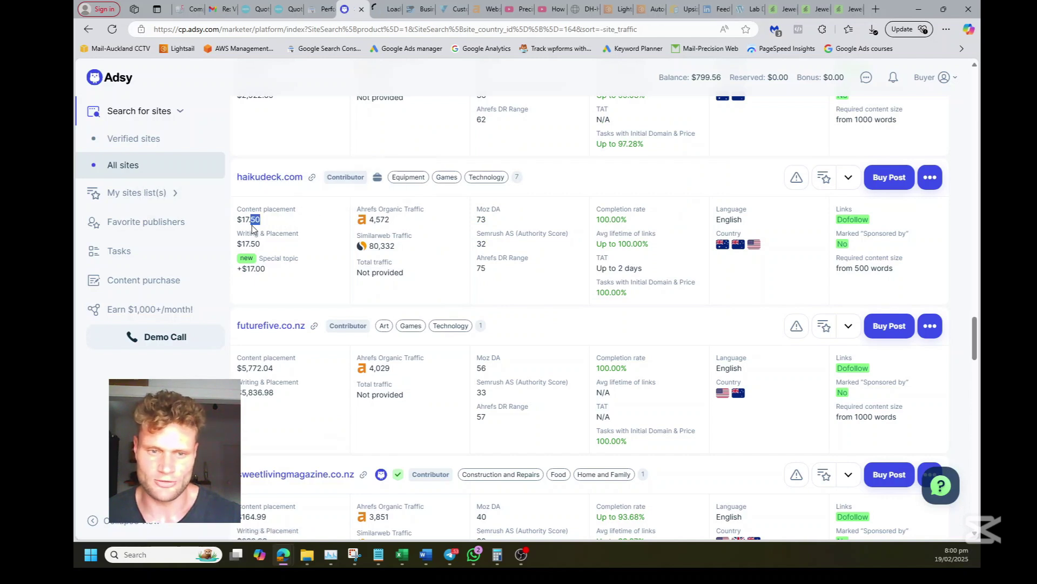
click(399, 225)
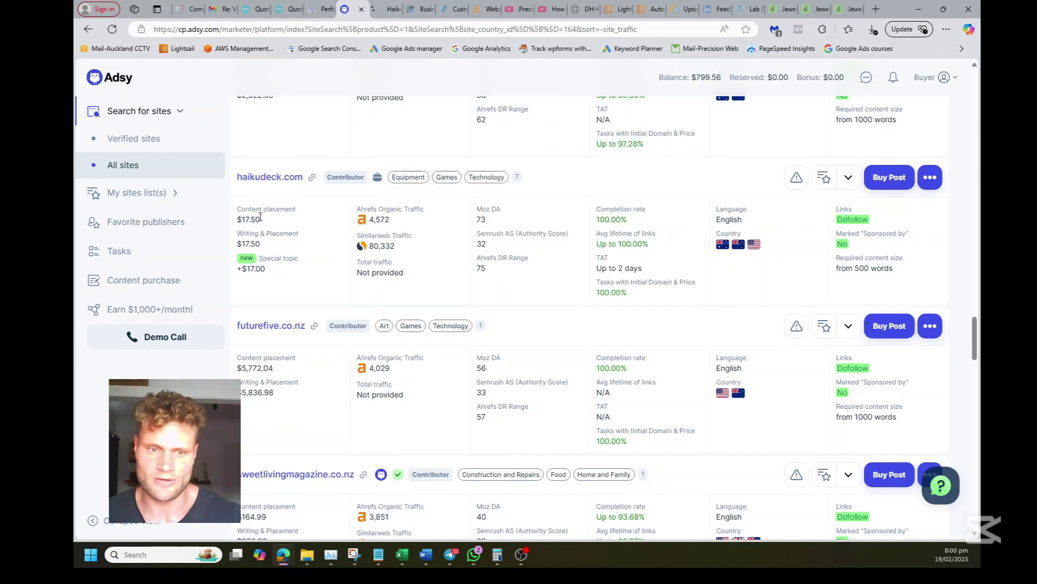
drag(241, 221, 237, 220)
click(349, 134)
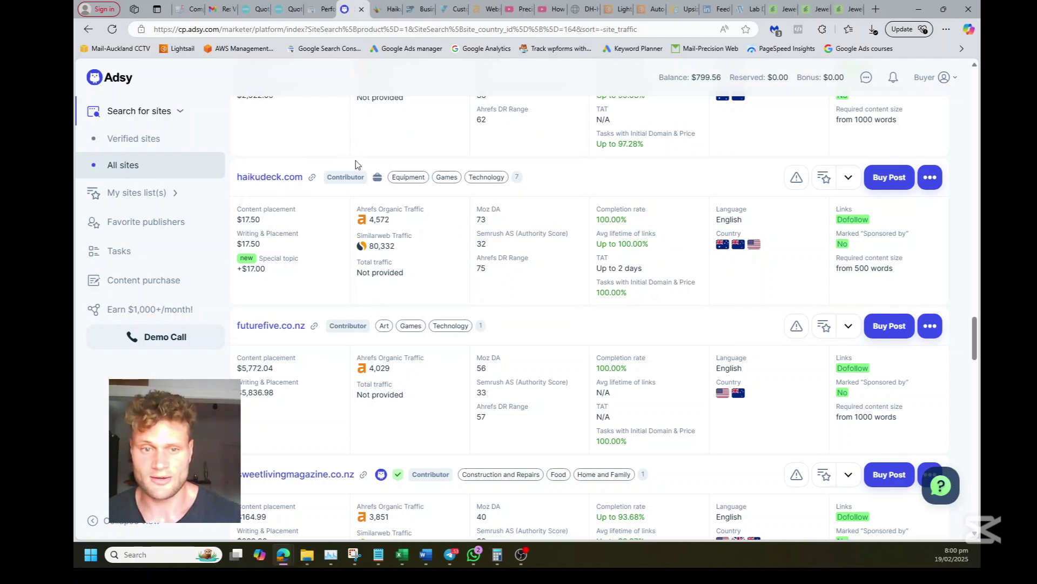
- Examine the Haiku Deck homepage down to its footer, including the presentation templates and Creative Commons images sections
click(381, 10)
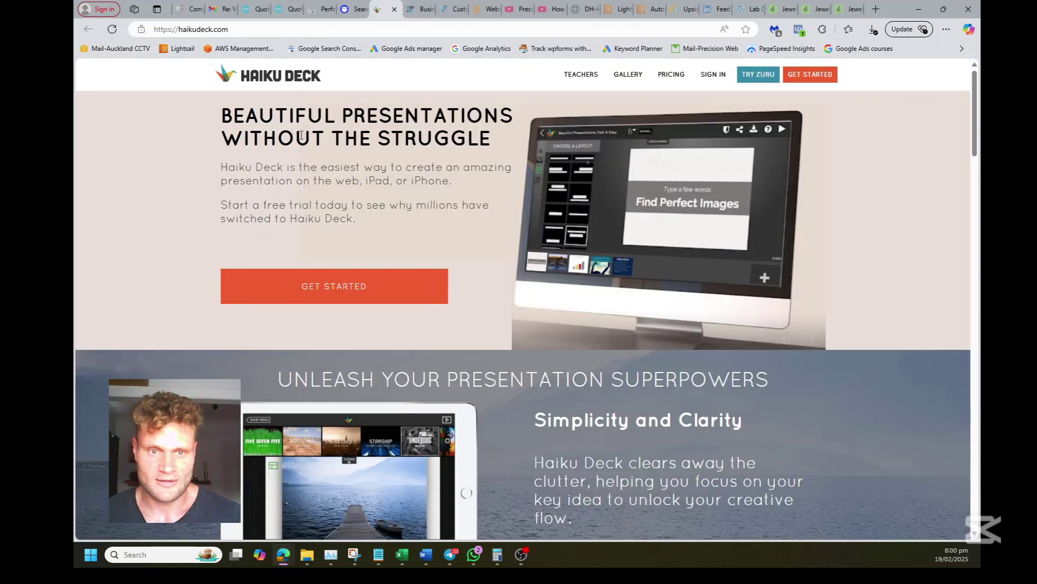
scroll(945, 163, down, 5)
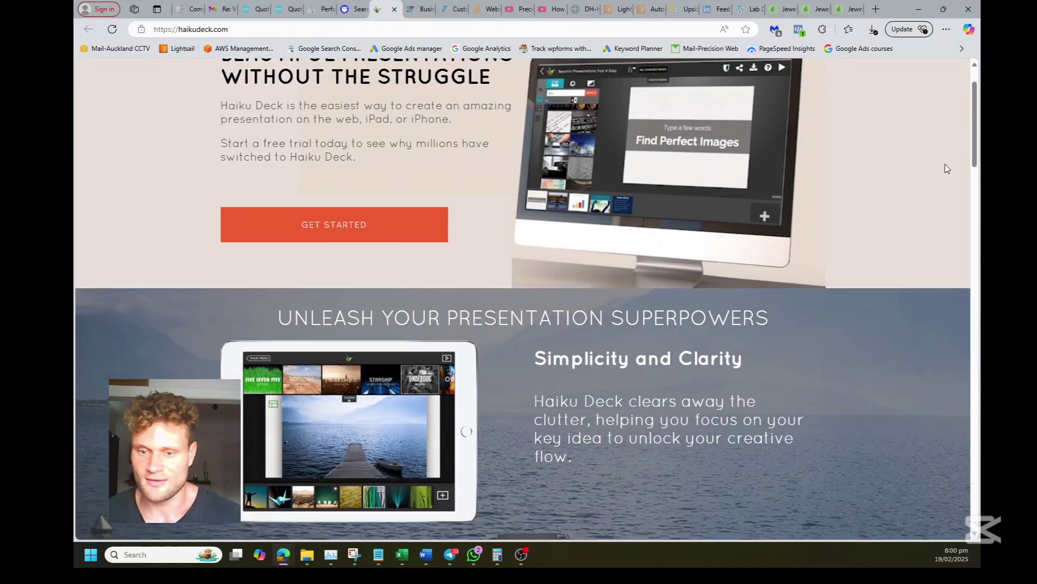
scroll(946, 169, down, 10)
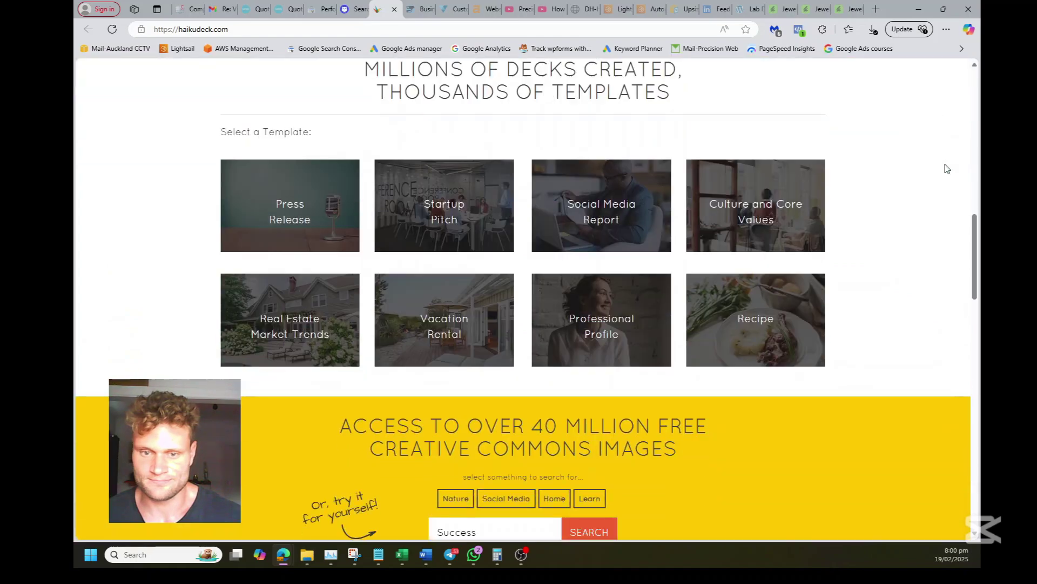
scroll(901, 204, down, 6)
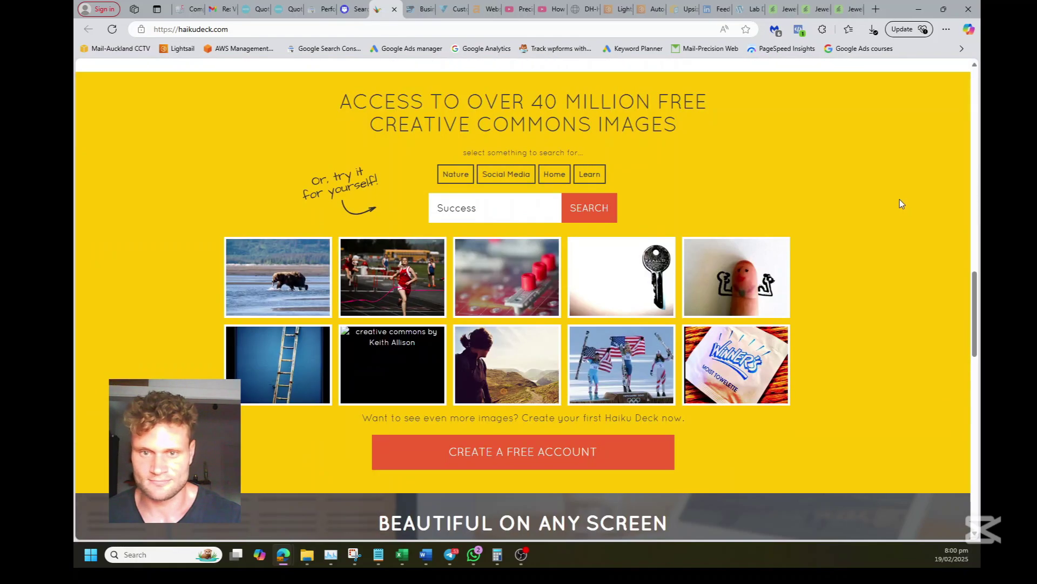
scroll(901, 202, down, 12)
scroll(901, 203, down, 6)
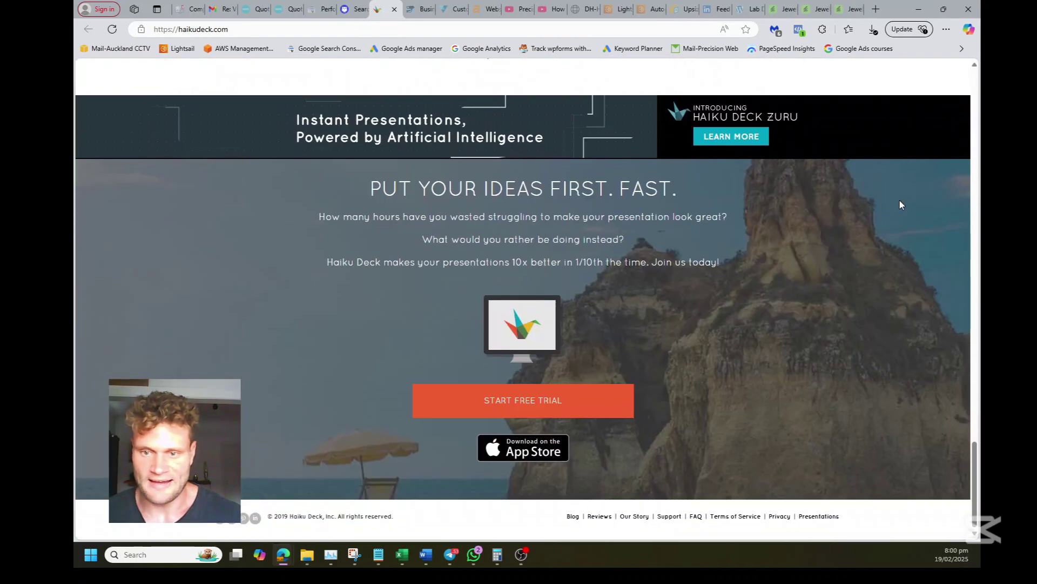
scroll(759, 282, up, 20)
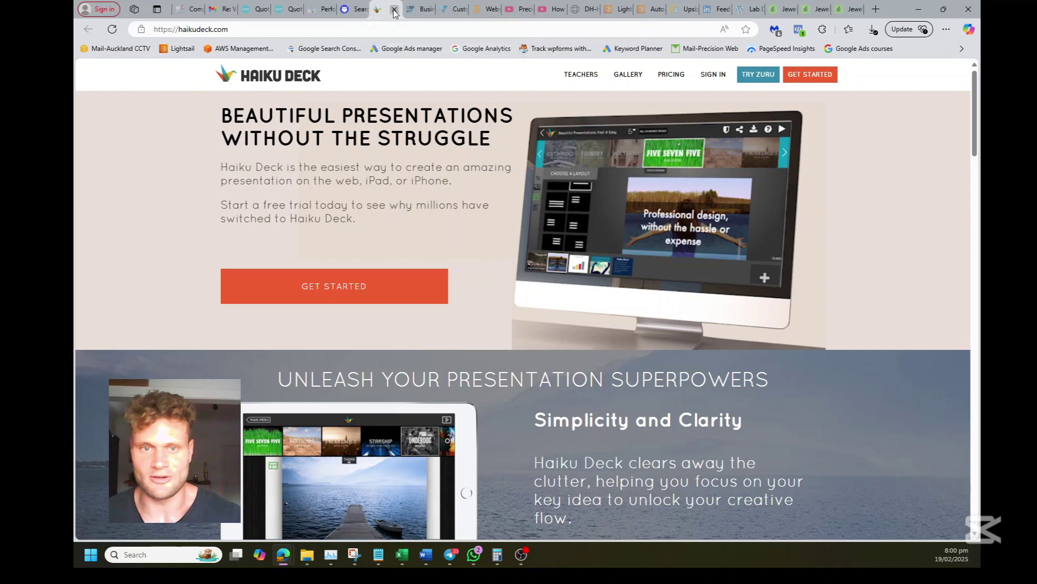
- Close the Haiku Deck site and check the Ahrefs organic traffic by country of sweetlivingmagazine.co.nz and alternatefinance.co.nz
click(394, 10)
scroll(348, 269, down, 4)
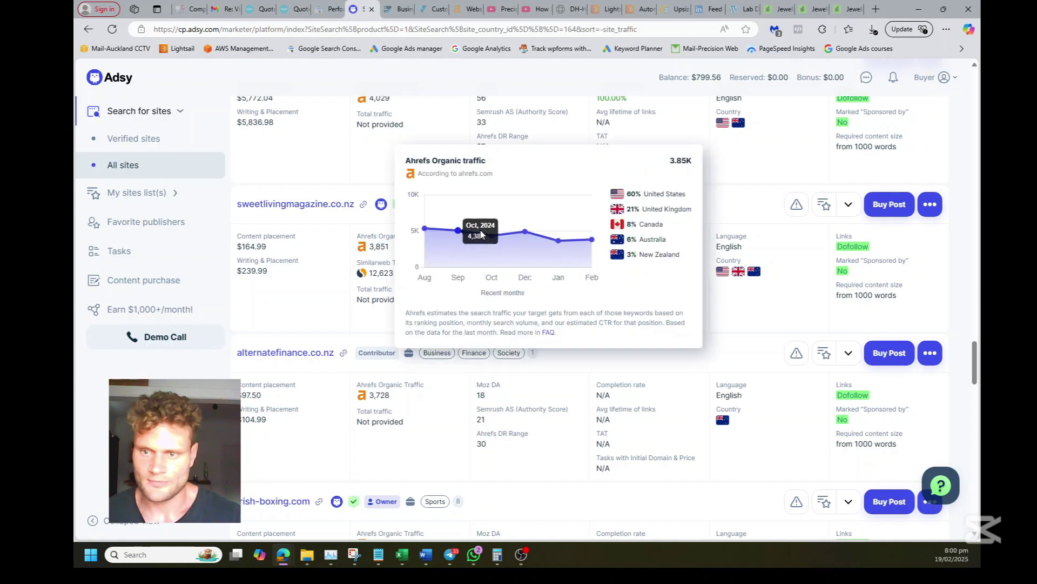
scroll(377, 322, down, 3)
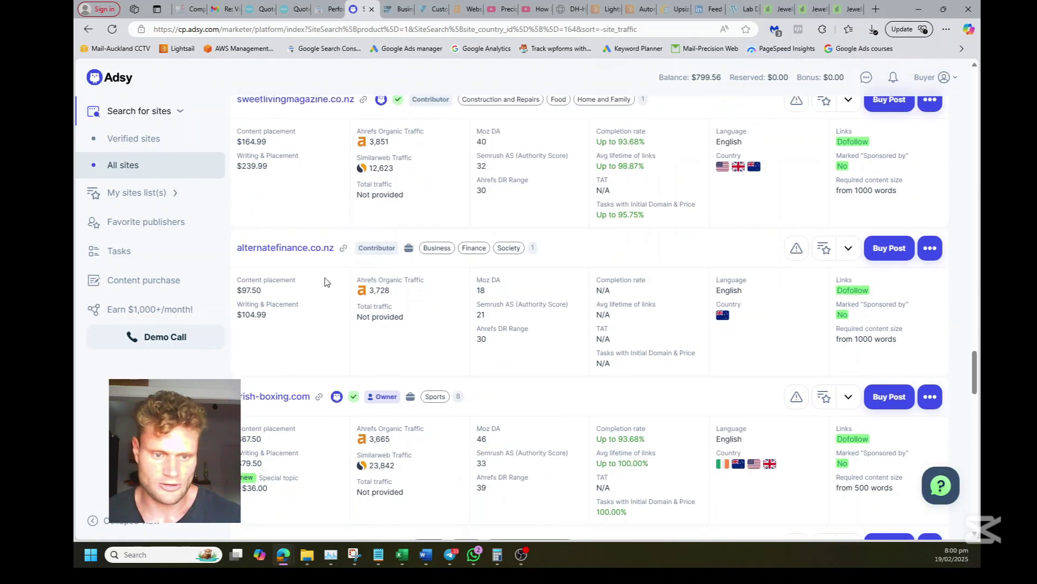
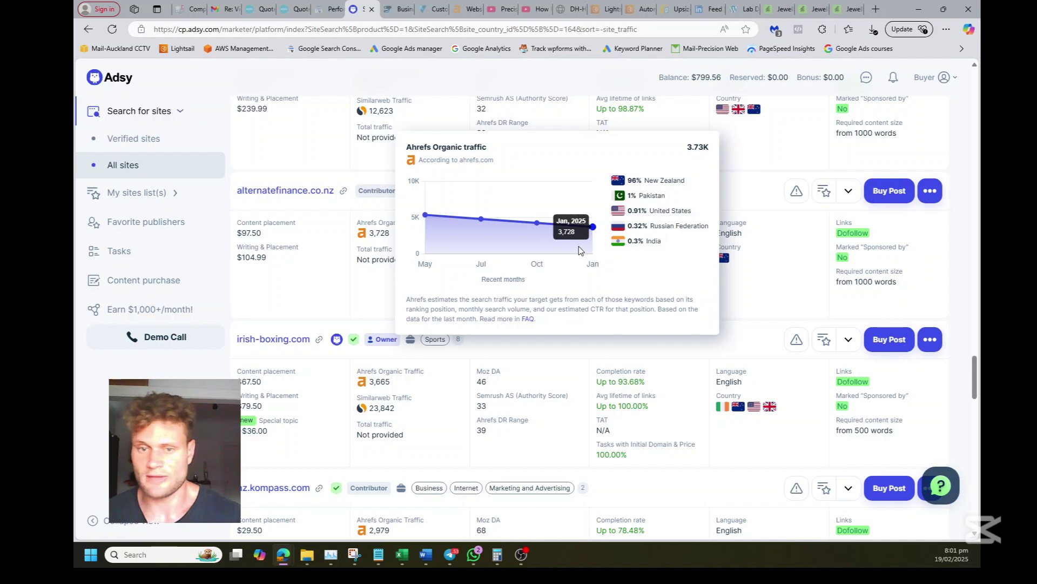
- Open the alternatefinance.co.nz website in a new tab and highlight its content placement price in the Adsy listing
right_click(291, 190)
click(315, 202)
drag(257, 232, 241, 232)
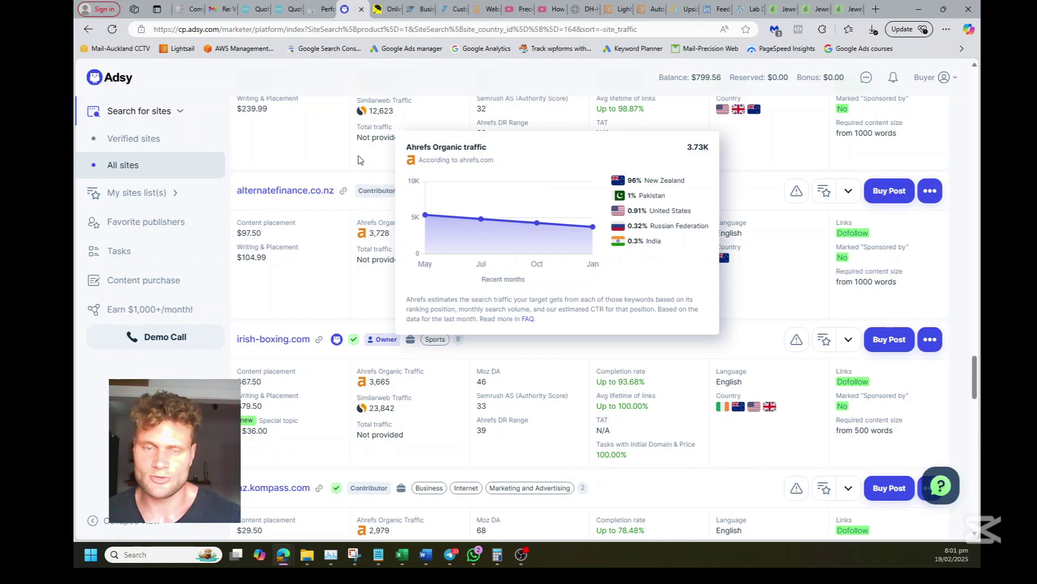
- Examine the Alternate Finance homepage from its introduction to the Online Personal Loans section
click(387, 9)
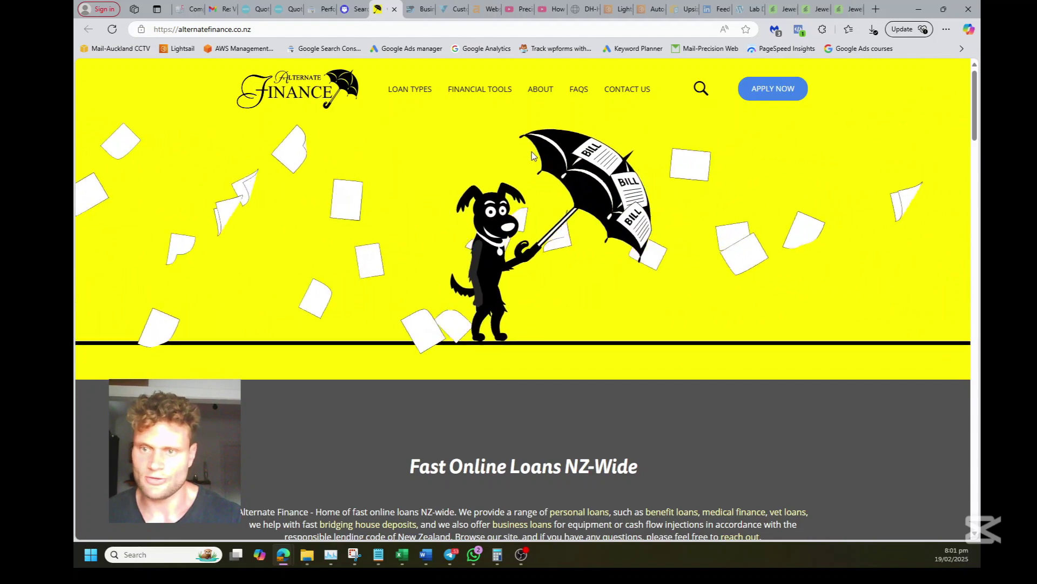
scroll(979, 133, down, 3)
drag(979, 132, 969, 306)
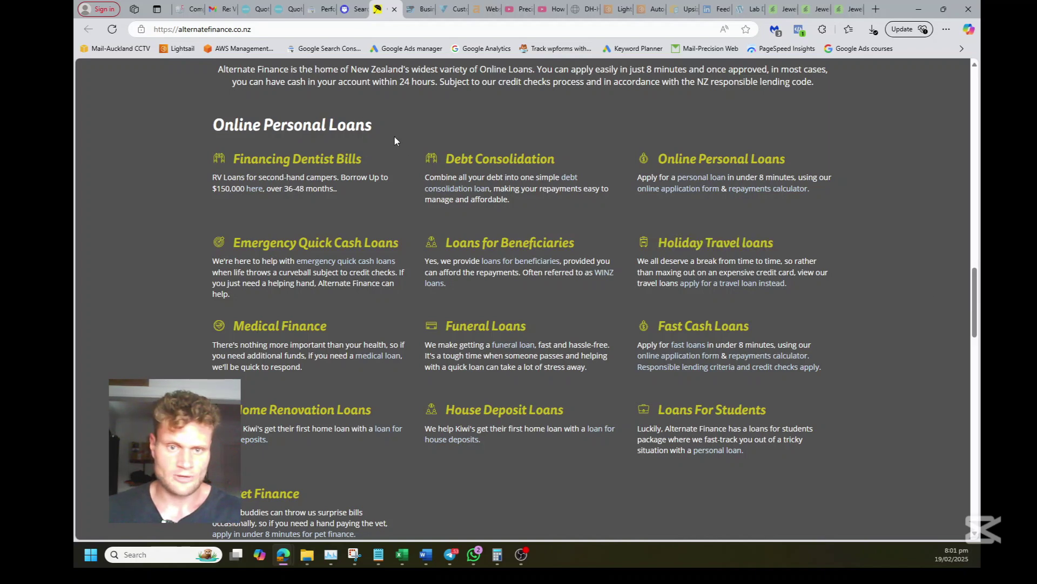
scroll(393, 138, up, 3)
scroll(397, 162, down, 2)
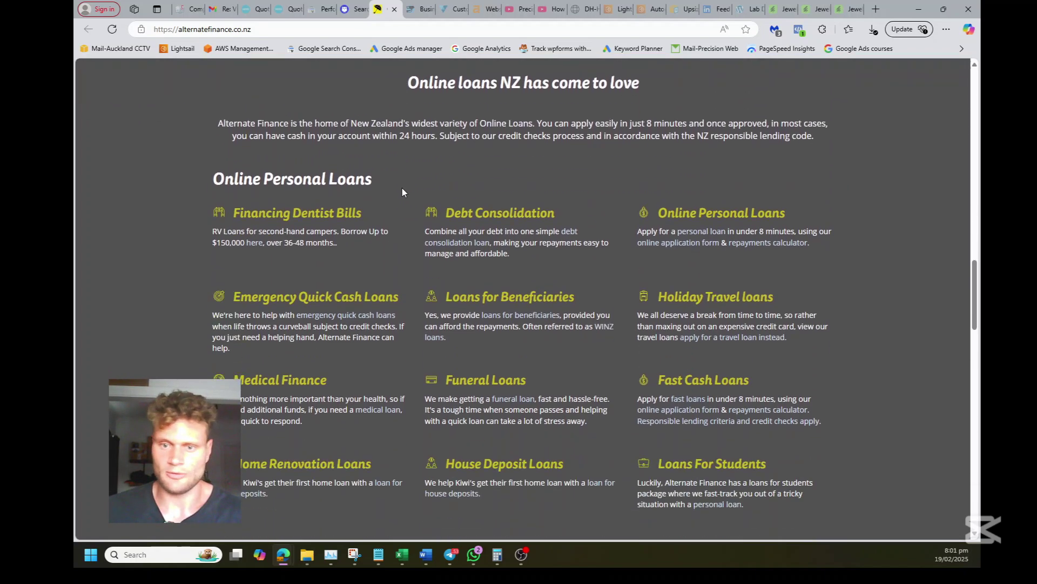
scroll(402, 188, down, 2)
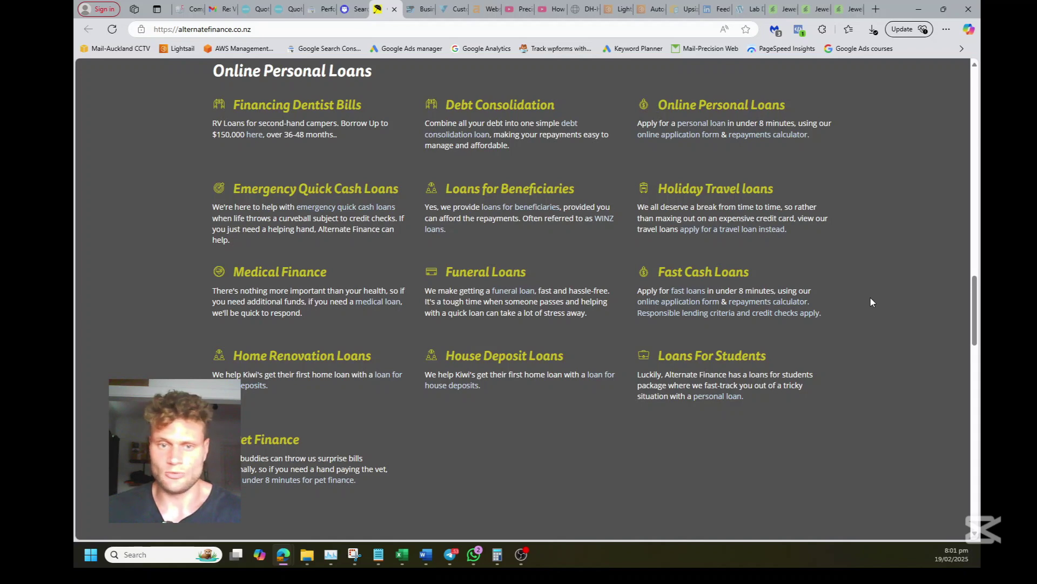
- Look through the Online Business Loans and Online Vehicle Loans sections of the Alternate Finance homepage
scroll(852, 317, down, 7)
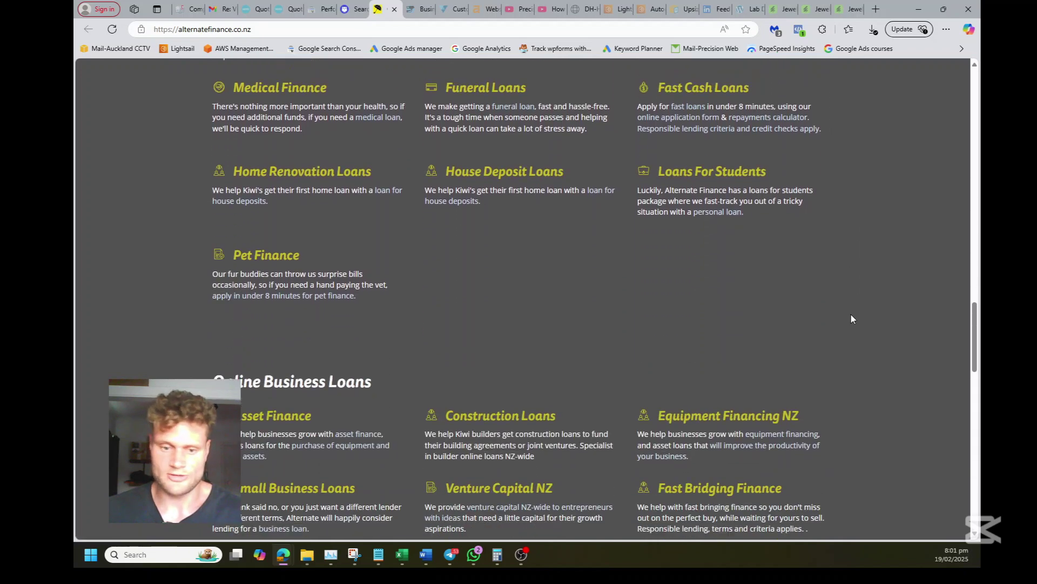
scroll(851, 318, down, 1)
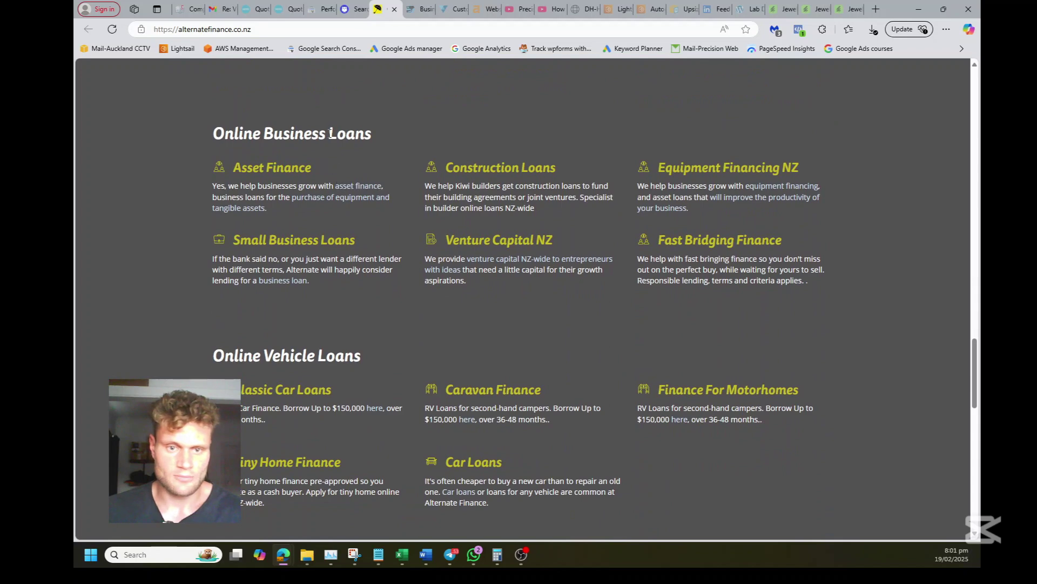
scroll(358, 269, down, 8)
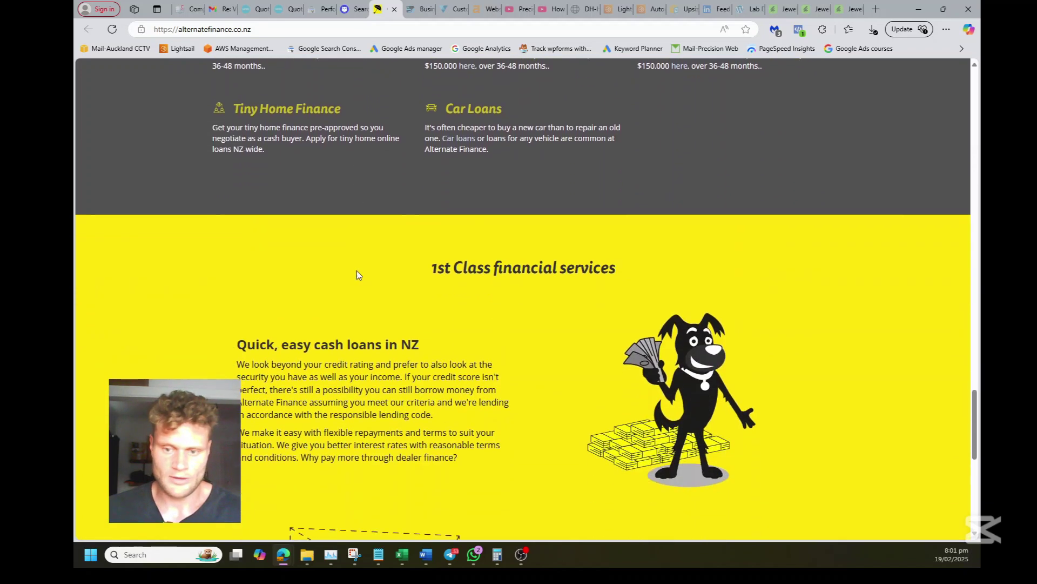
scroll(356, 270, down, 1)
scroll(335, 254, up, 8)
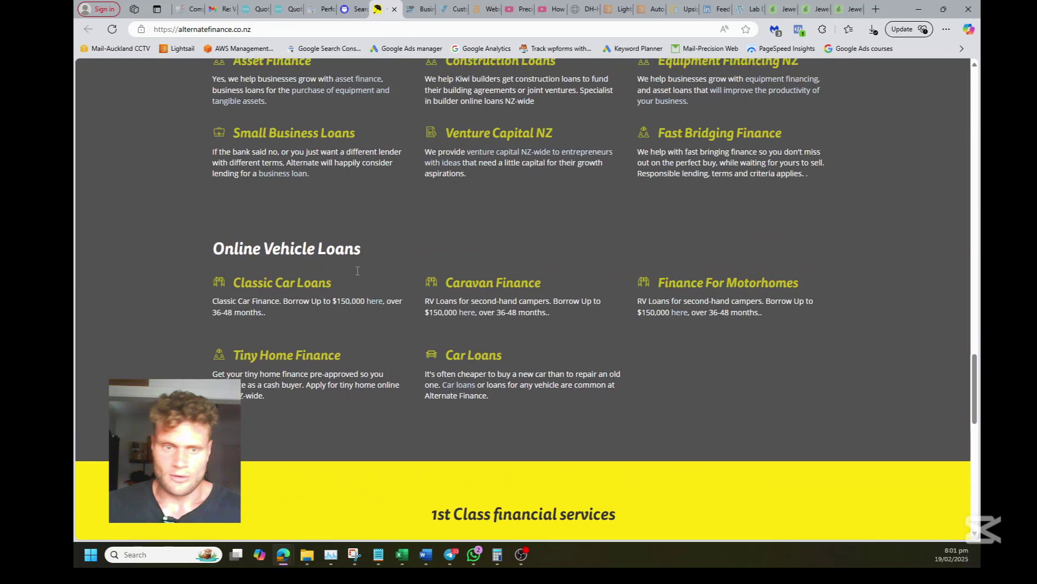
scroll(317, 235, up, 1)
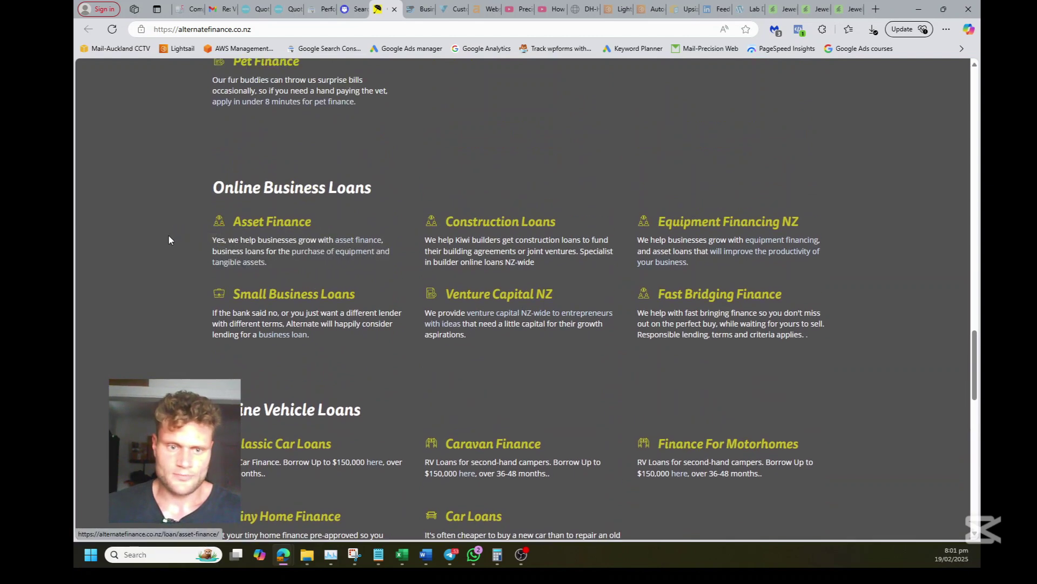
- Highlight and read the Asset Finance description under Online Business Loans as a possible context for a backlink
drag(216, 181, 283, 270)
click(292, 199)
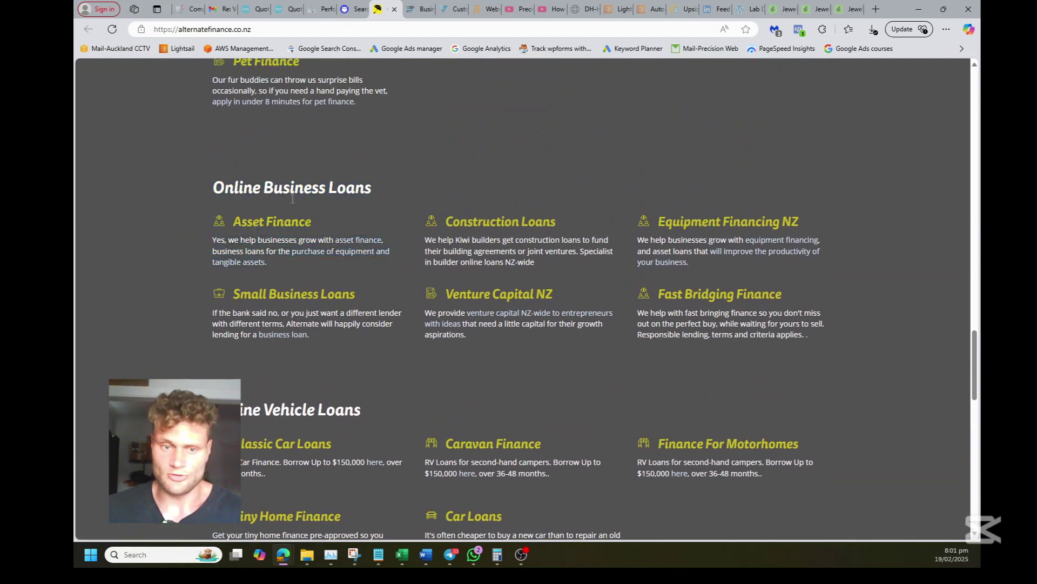
double_click(324, 240)
double_click(273, 244)
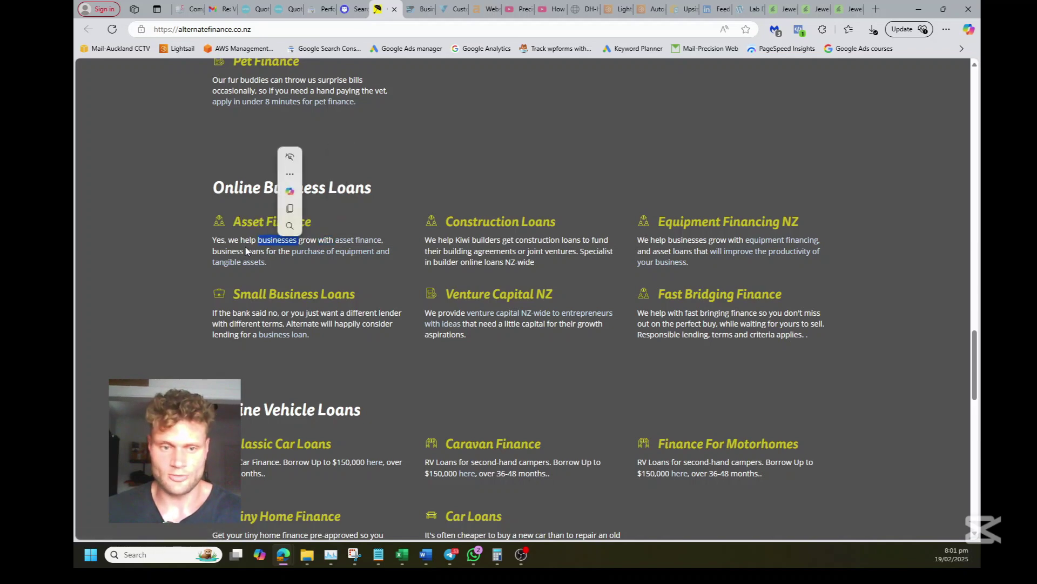
click(222, 240)
drag(220, 238, 316, 264)
click(287, 275)
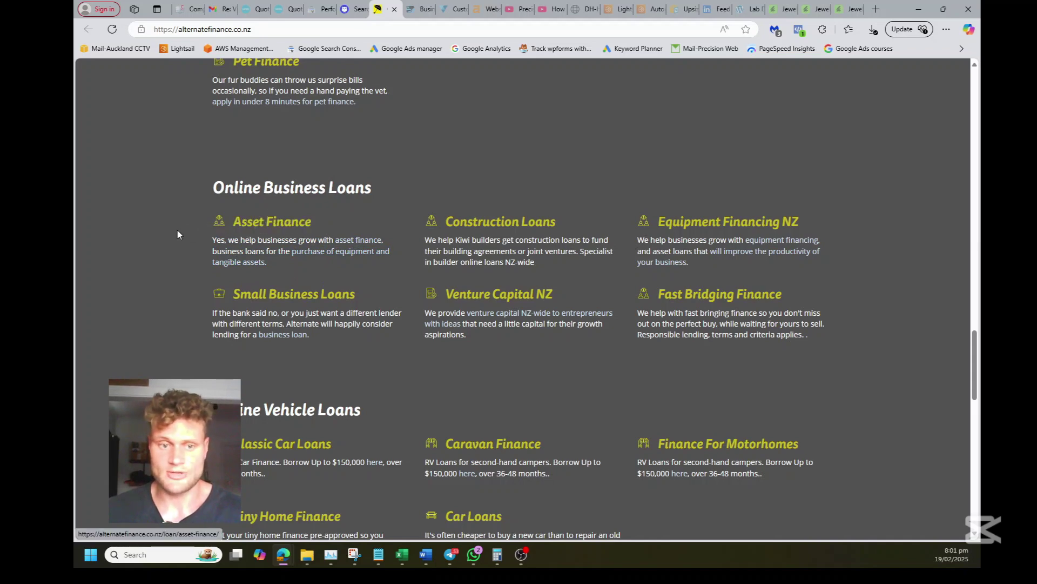
- Open Alternate Finance's Finance Blog and look through its podcast, budget tools, article categories and latest posts
scroll(219, 238, down, 15)
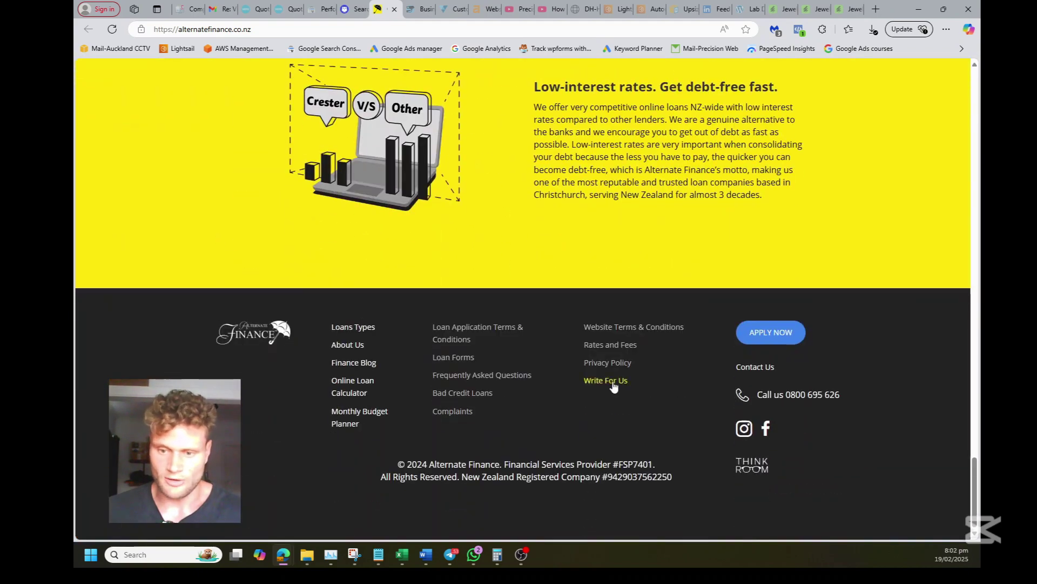
click(367, 363)
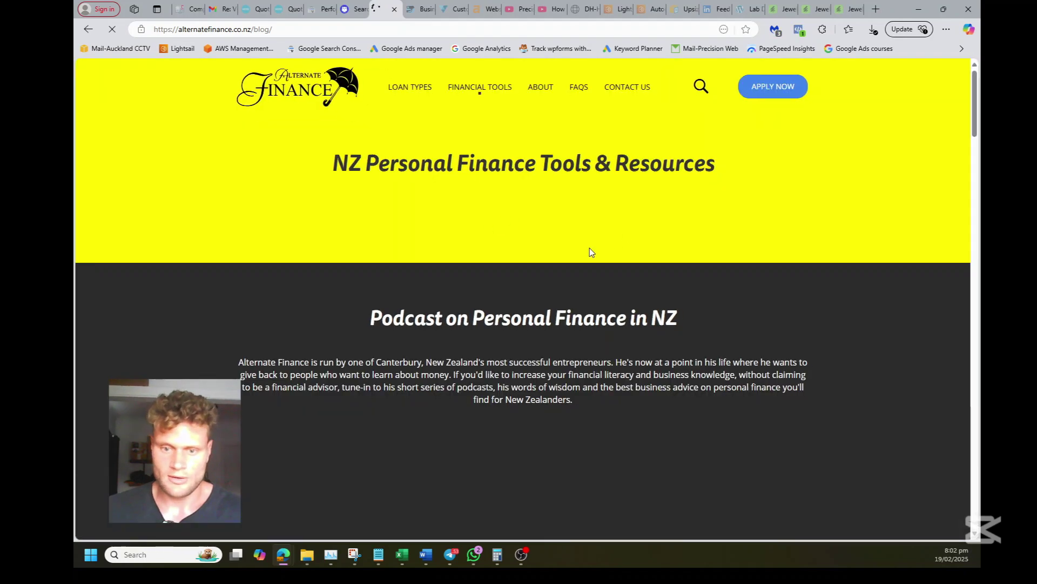
scroll(589, 249, down, 3)
scroll(478, 292, down, 9)
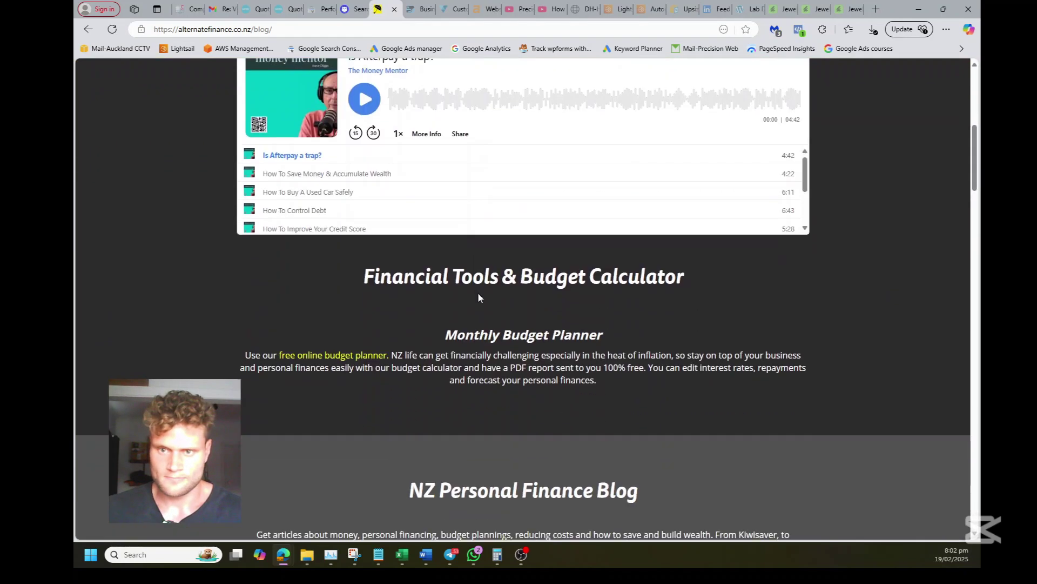
scroll(516, 277, down, 4)
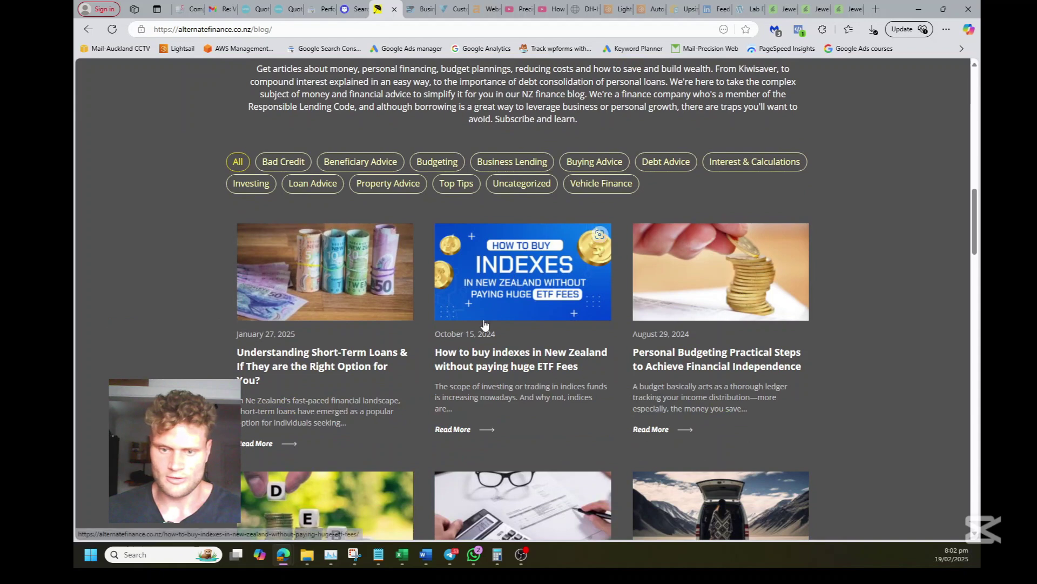
scroll(720, 331, down, 2)
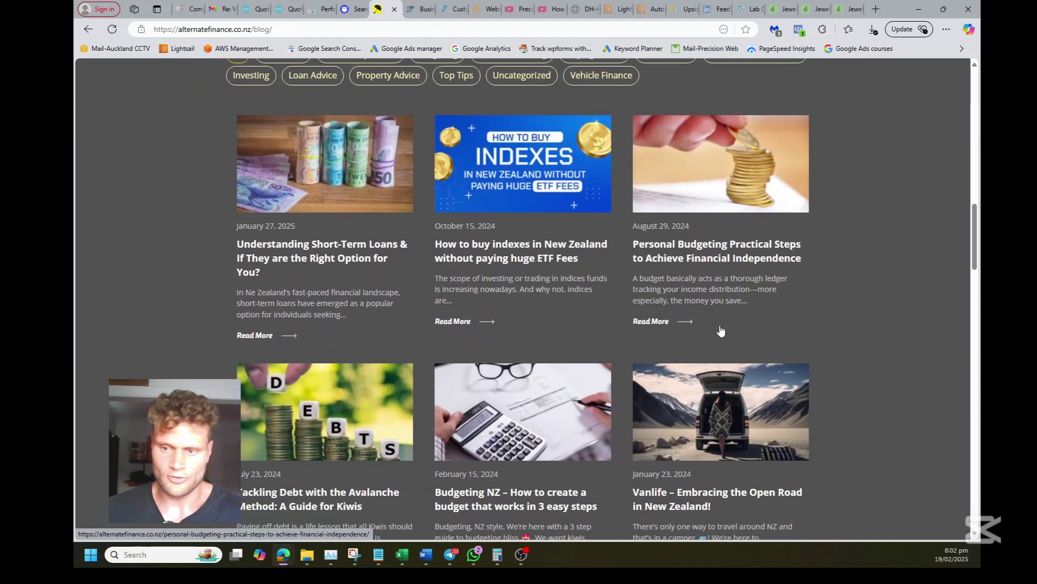
scroll(606, 260, up, 2)
drag(169, 274, 883, 338)
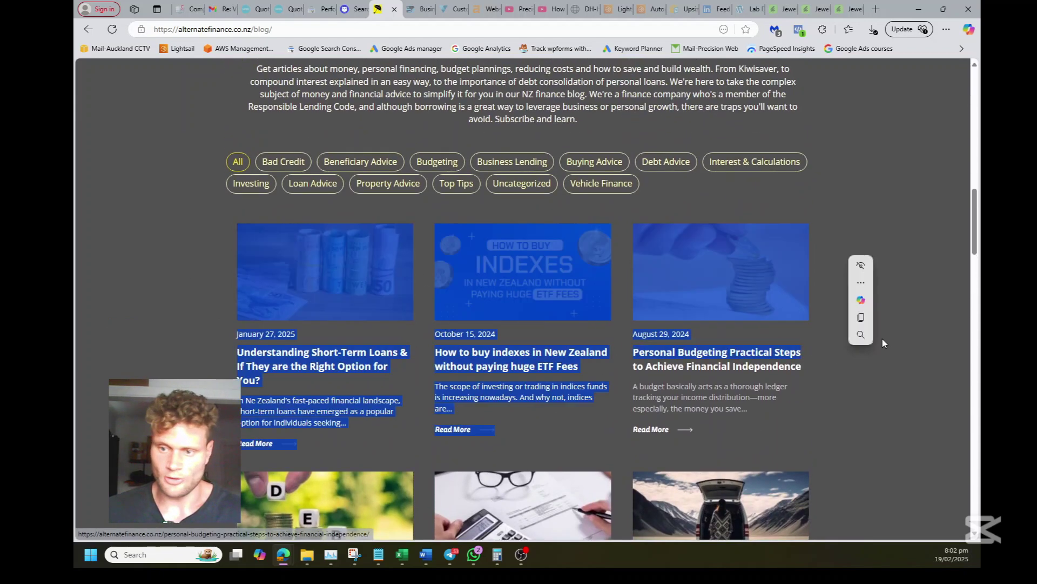
- Look through the article titles and dates in Alternate Finance's NZ Personal Finance Blog to judge its topics
click(882, 216)
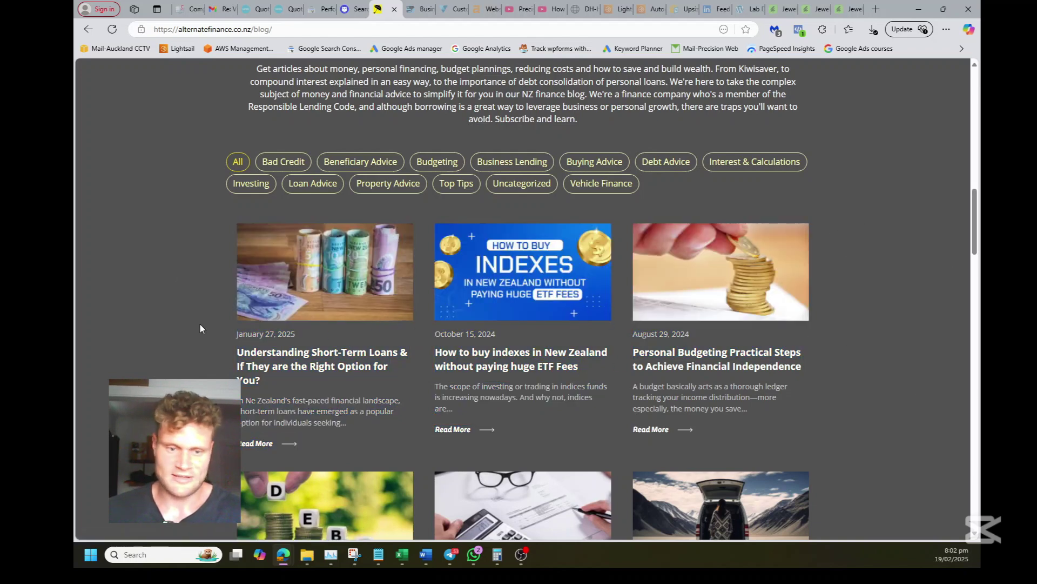
scroll(201, 324, down, 2)
scroll(707, 282, down, 1)
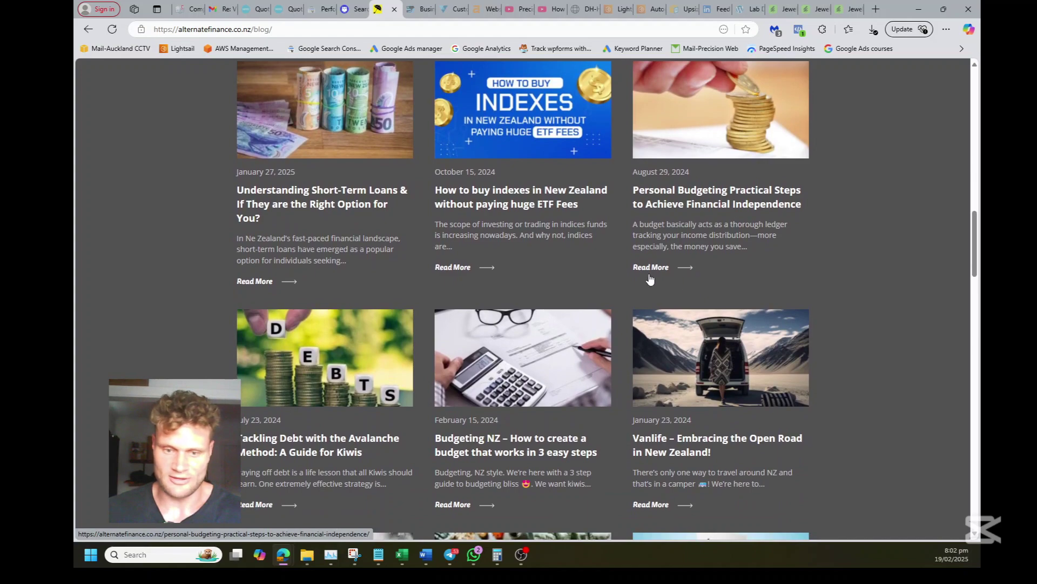
scroll(616, 282, down, 4)
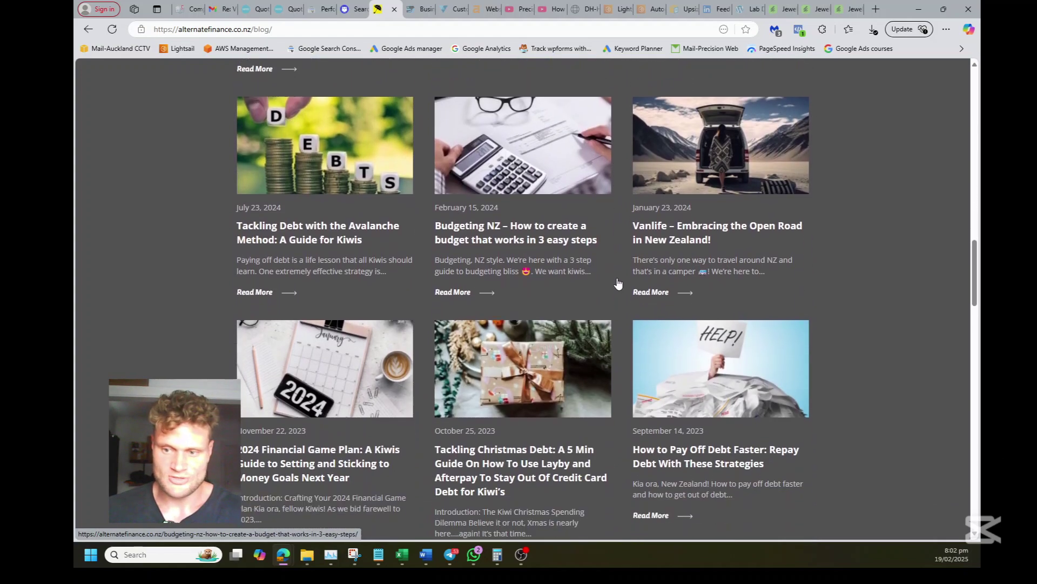
scroll(616, 281, up, 10)
scroll(432, 170, up, 3)
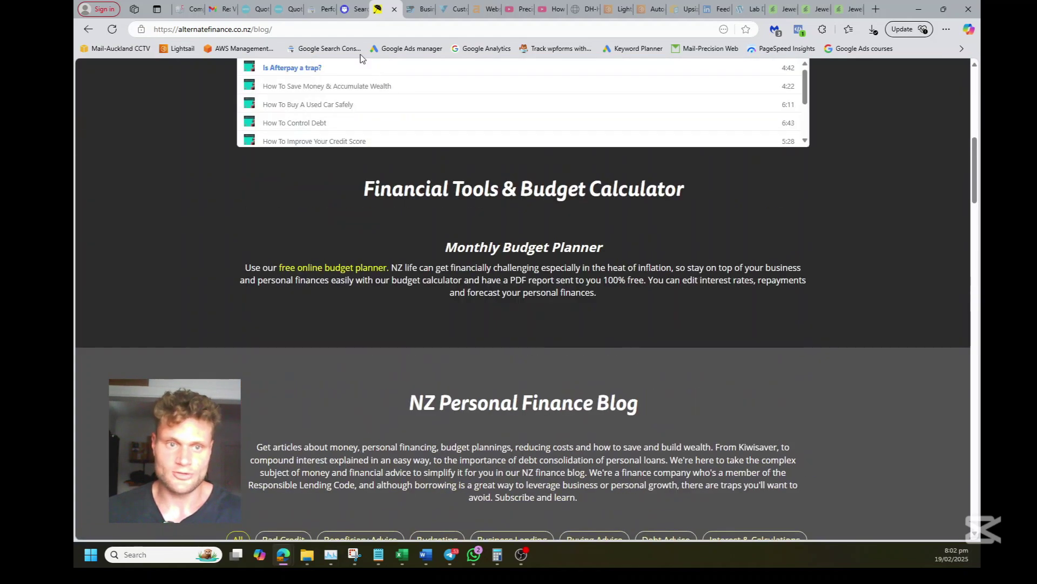
- Add "alternatefinance.co.nz ($98 USD)" to the "Sites to use" list in the Notepad notes
click(348, 9)
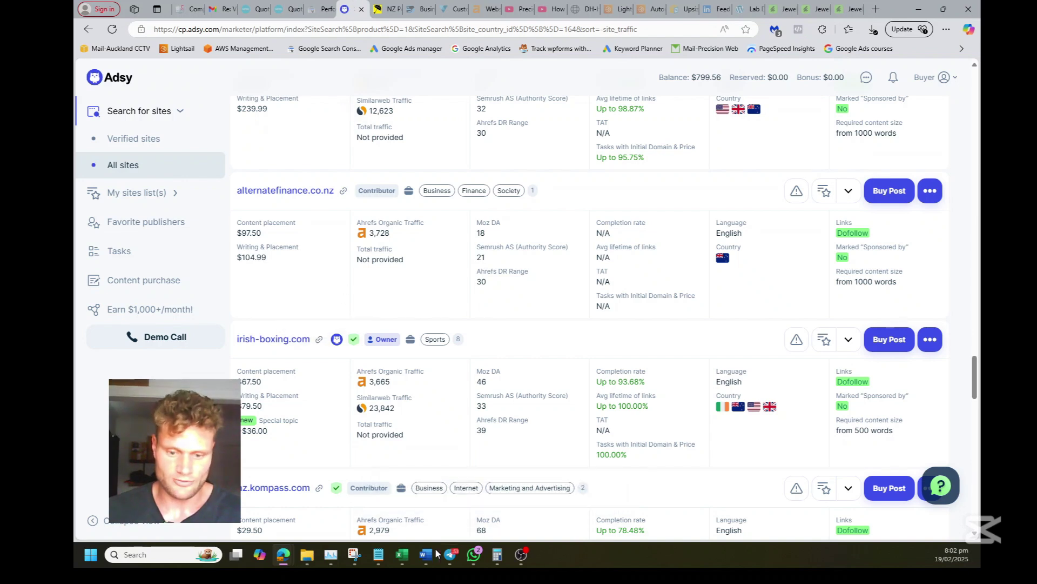
click(379, 555)
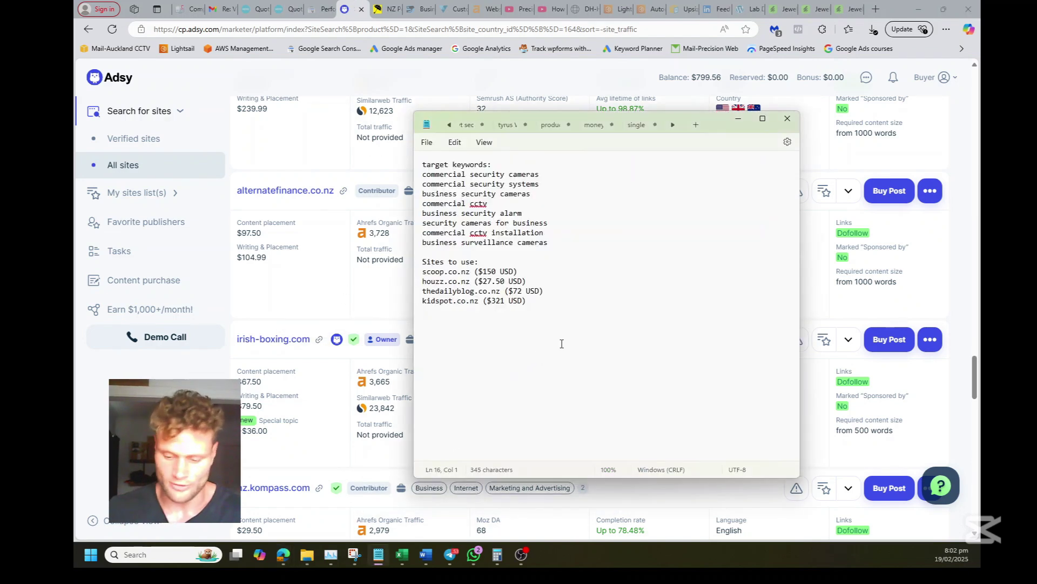
text(alternatefinance.co.)
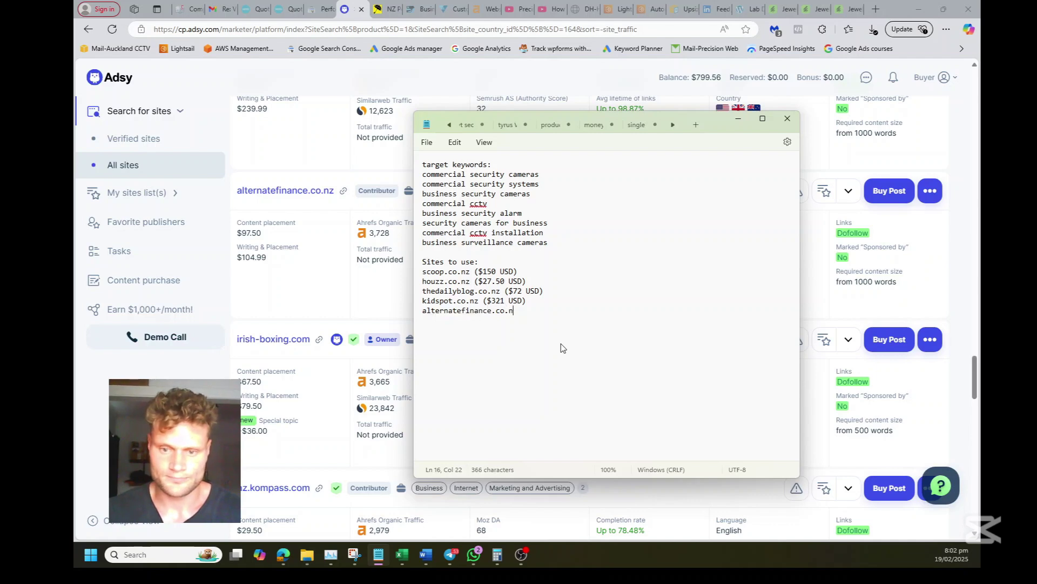
text(nz ($98 USD)
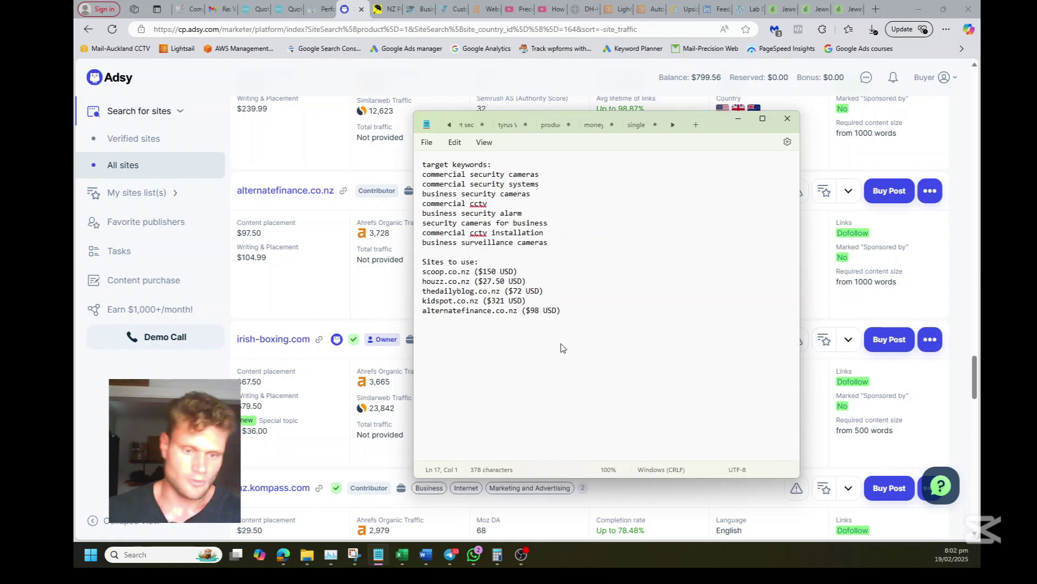
- Check the Ahrefs organic traffic of the irish-boxing.com and nz.kompass.com listings on Adsy, and open nz.kompass.com in a new tab
click(405, 324)
scroll(400, 226, down, 3)
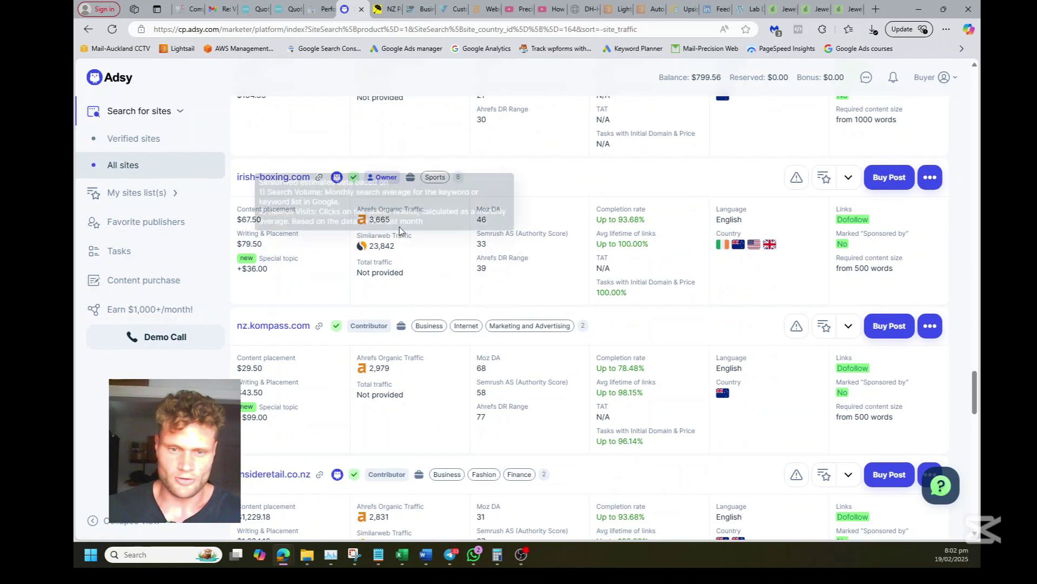
mouse_move(387, 220)
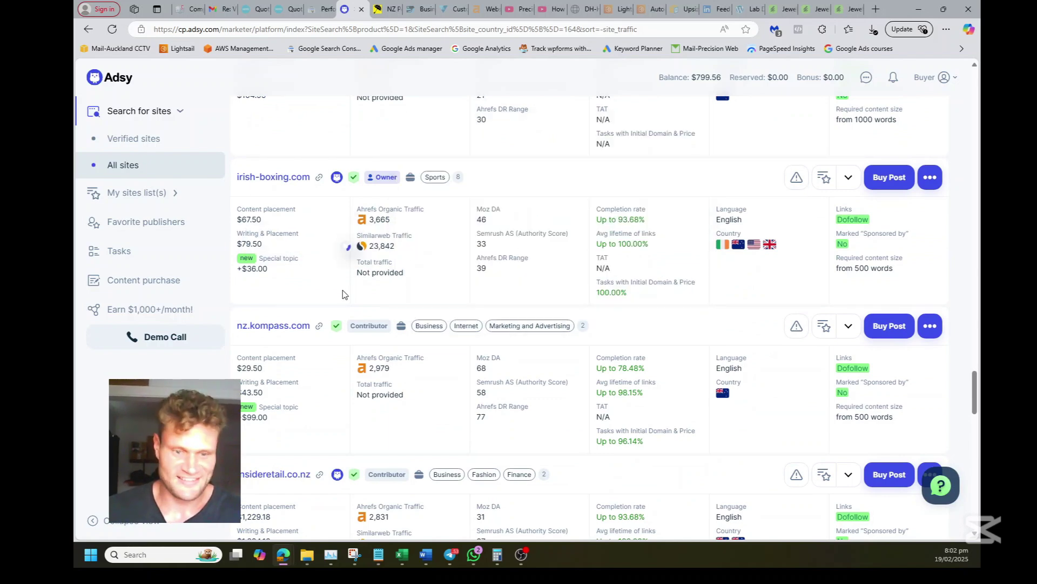
scroll(351, 227, down, 3)
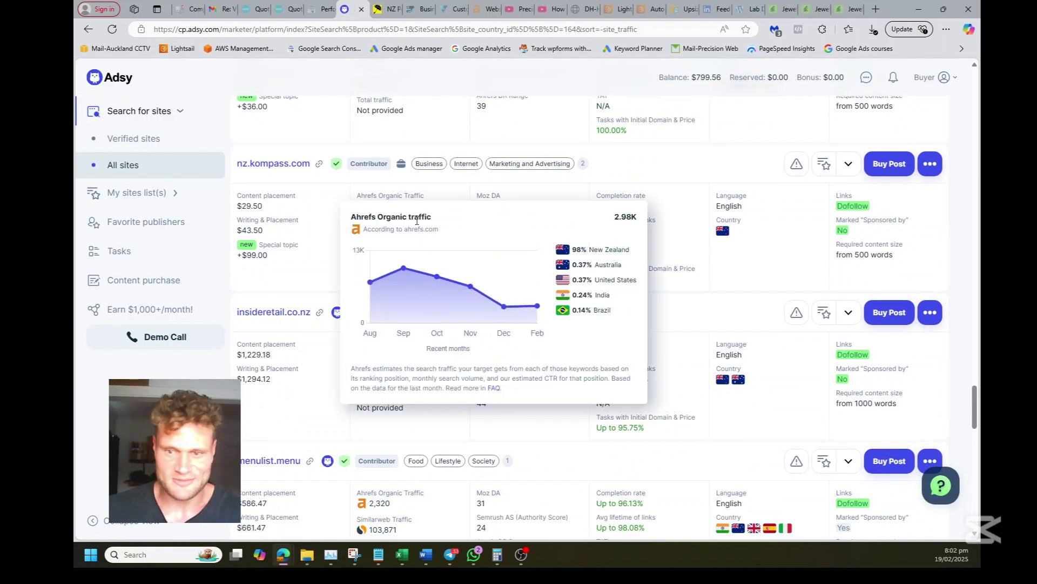
right_click(290, 165)
click(316, 173)
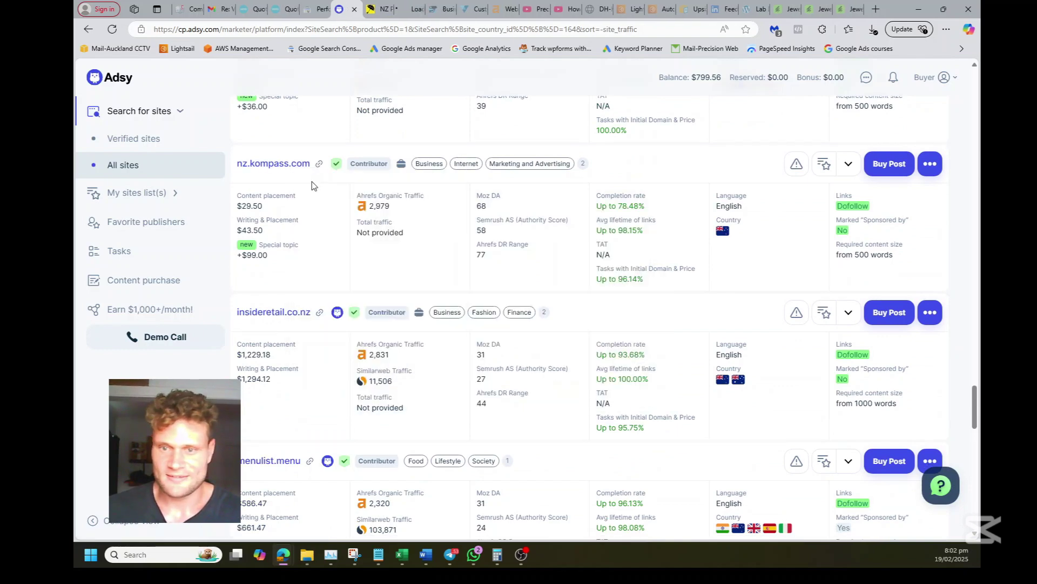
click(387, 11)
click(387, 10)
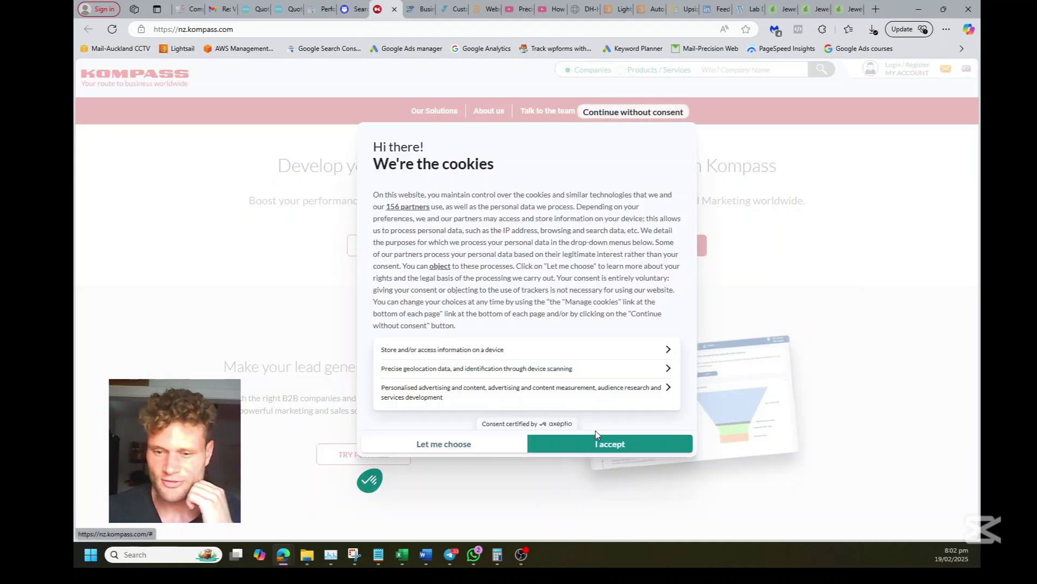
- Accept the Kompass cookies, dismiss the EasyBusiness offer, and look through the homepage down to its B2B directory before closing the site
click(610, 444)
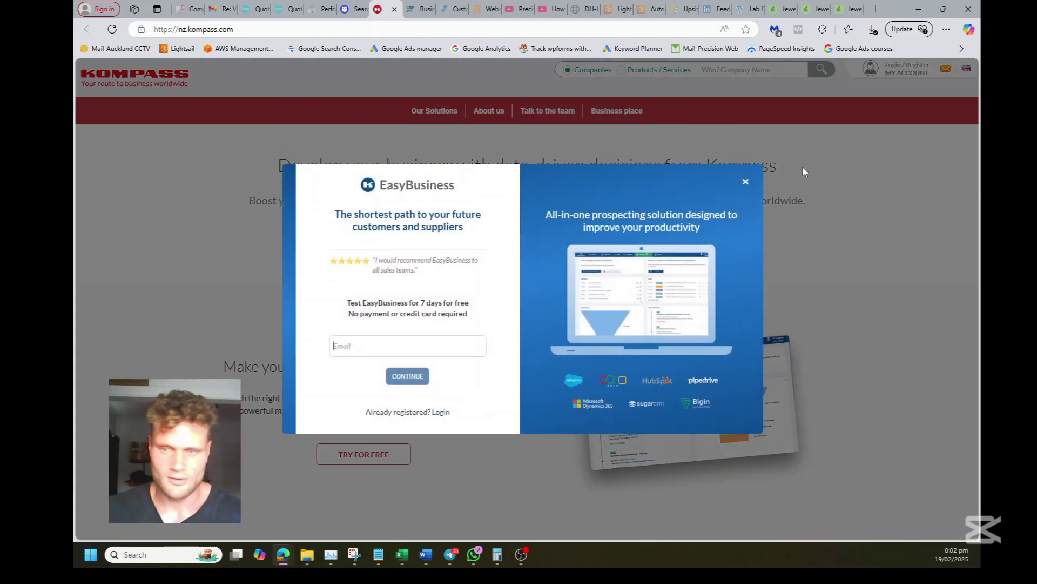
click(746, 184)
scroll(857, 237, down, 15)
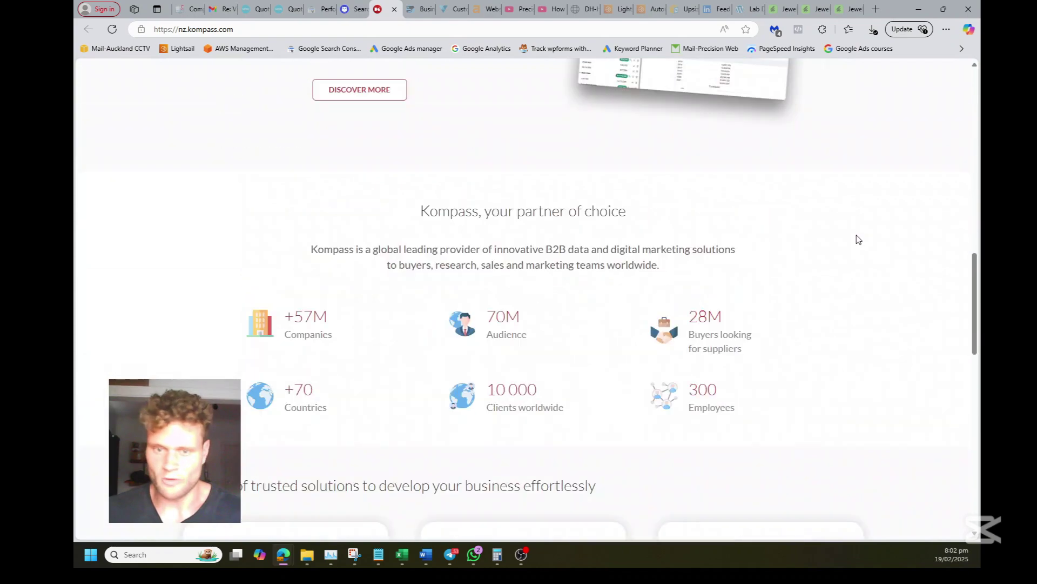
scroll(859, 239, down, 10)
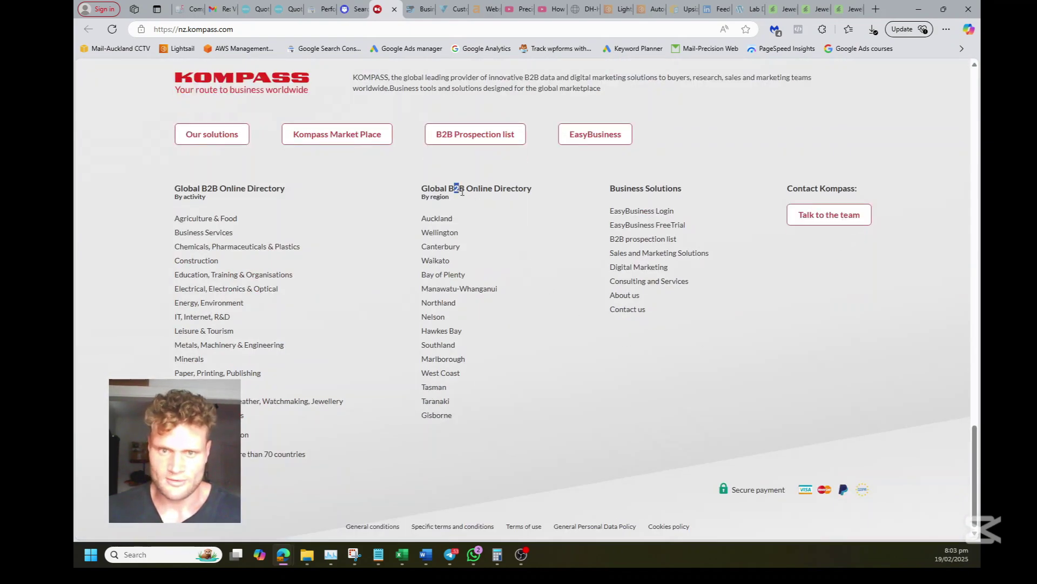
click(538, 243)
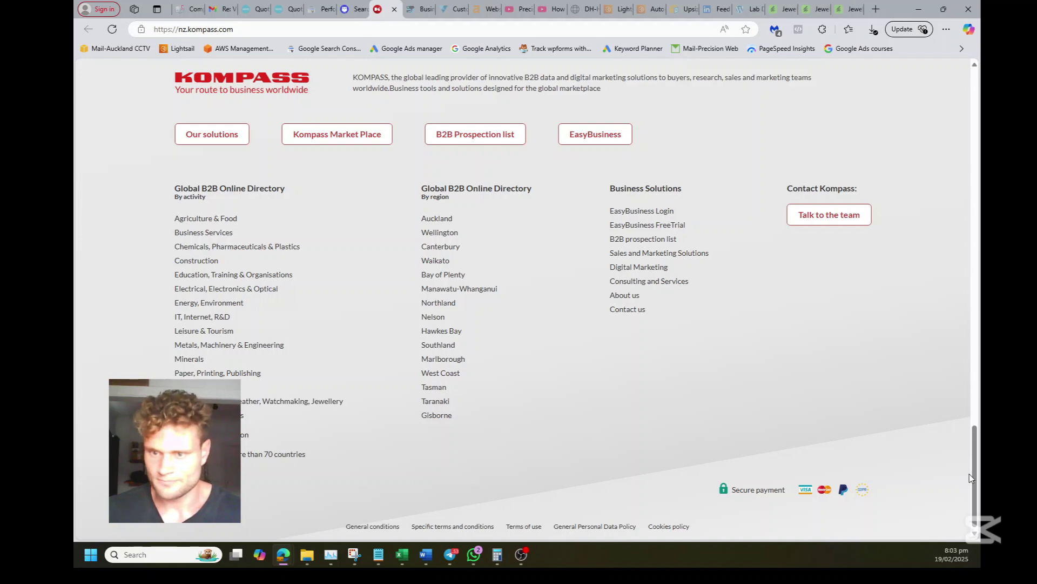
drag(969, 475, 955, 62)
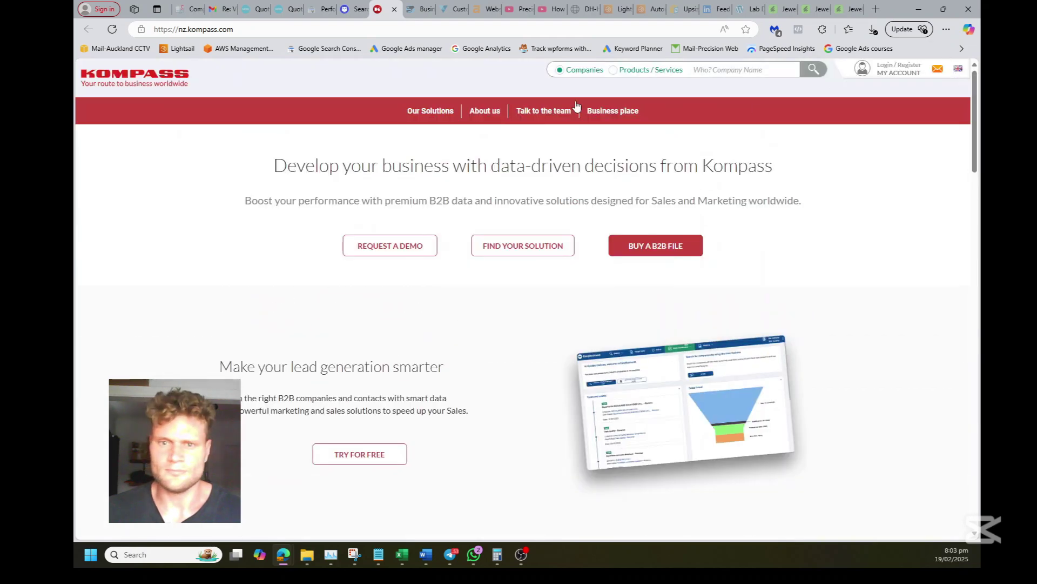
click(395, 9)
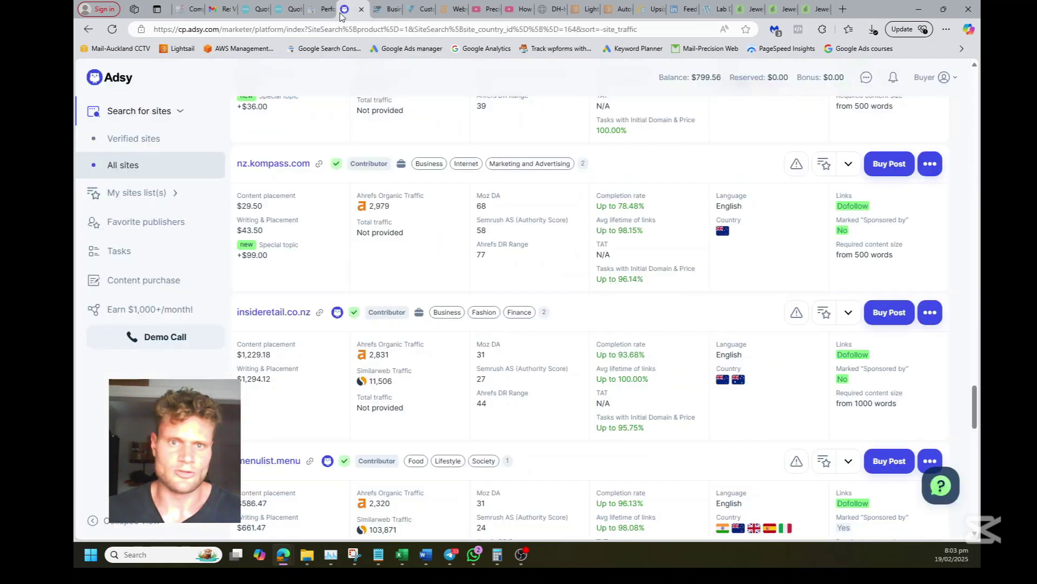
- Check the content placement price and traffic of the insideretail.co.nz listing and open the site in a new tab
scroll(316, 296, down, 2)
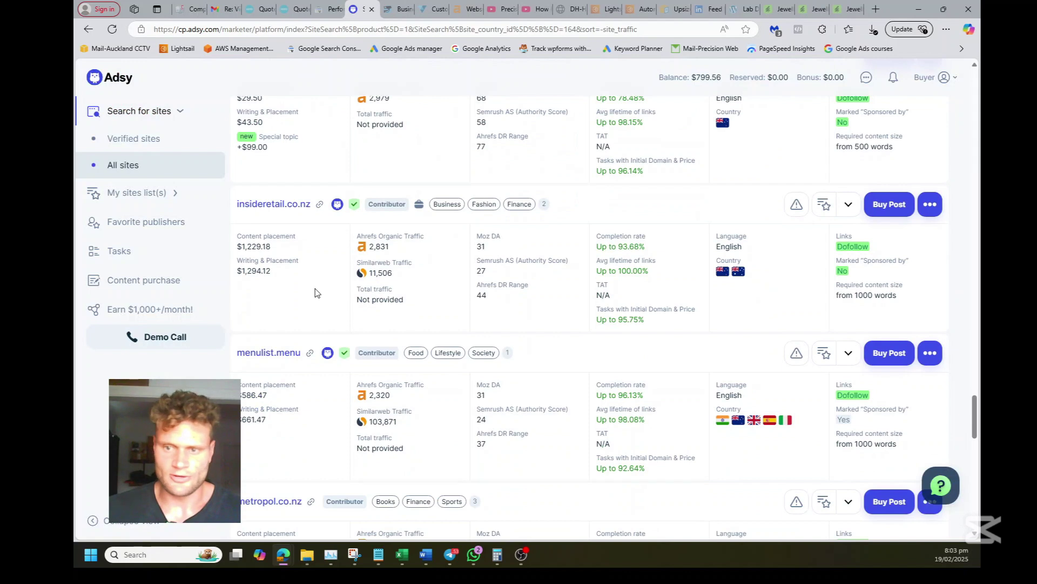
drag(272, 248, 242, 248)
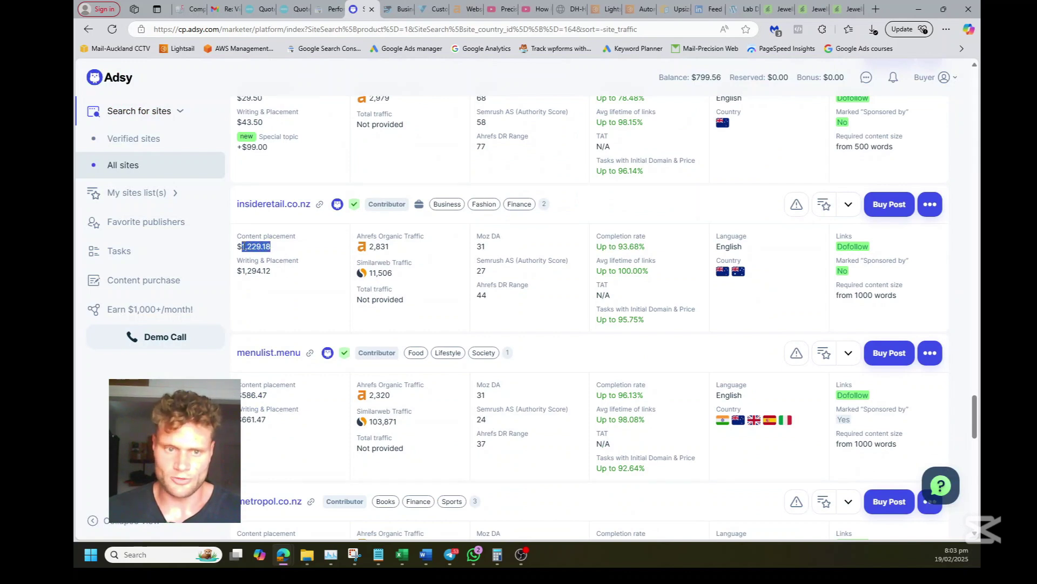
click(298, 297)
mouse_move(376, 243)
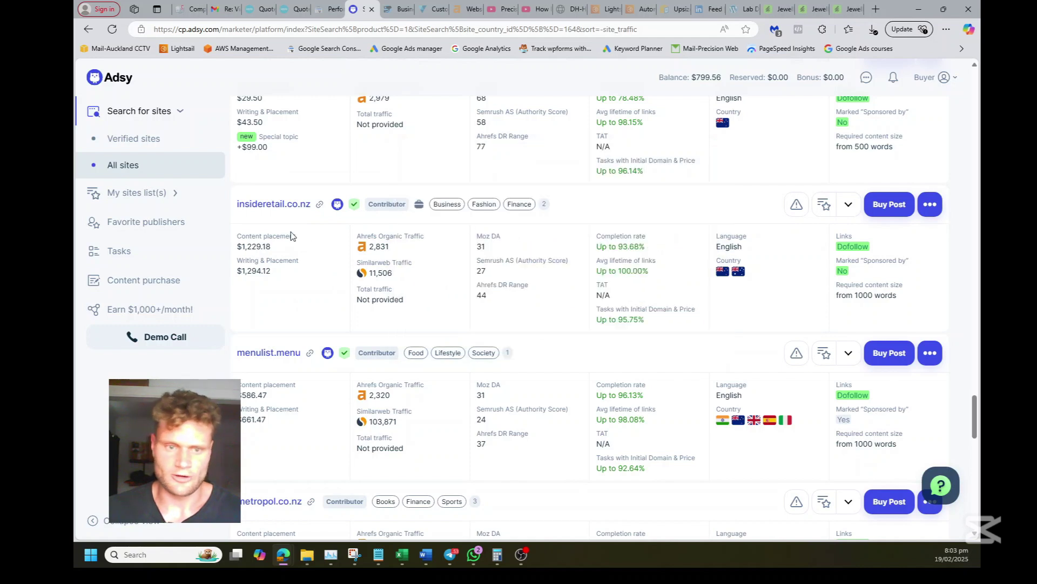
middle_click(292, 208)
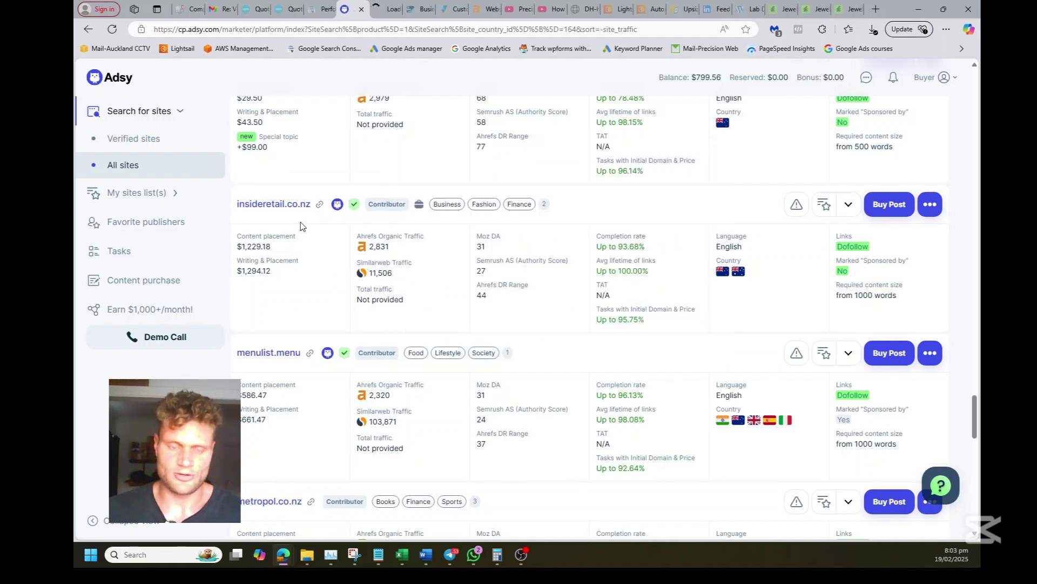
click(384, 6)
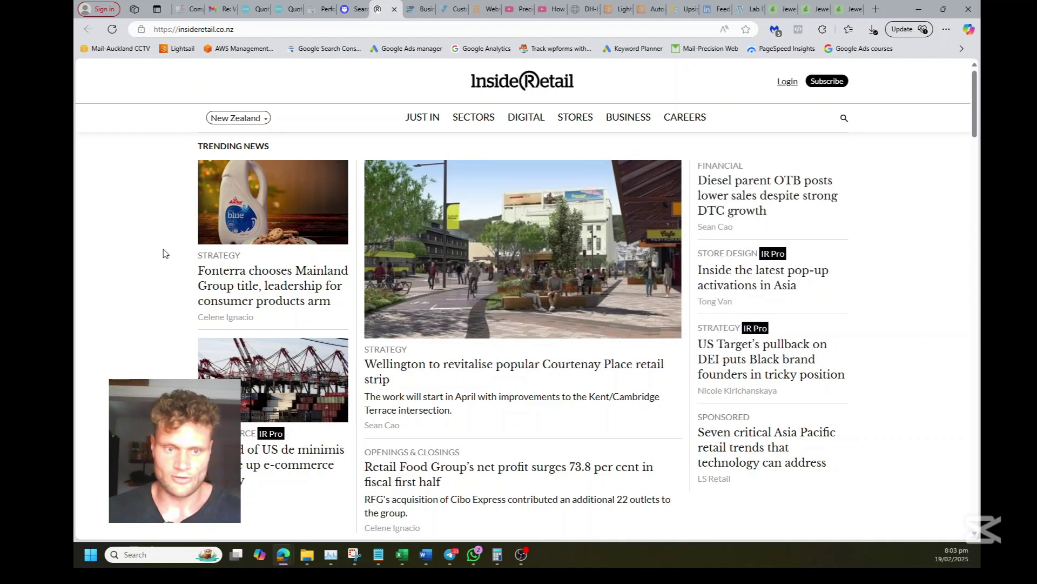
- Look over the Inside Retail homepage's trending news and close the site
scroll(165, 257, down, 3)
scroll(798, 234, up, 3)
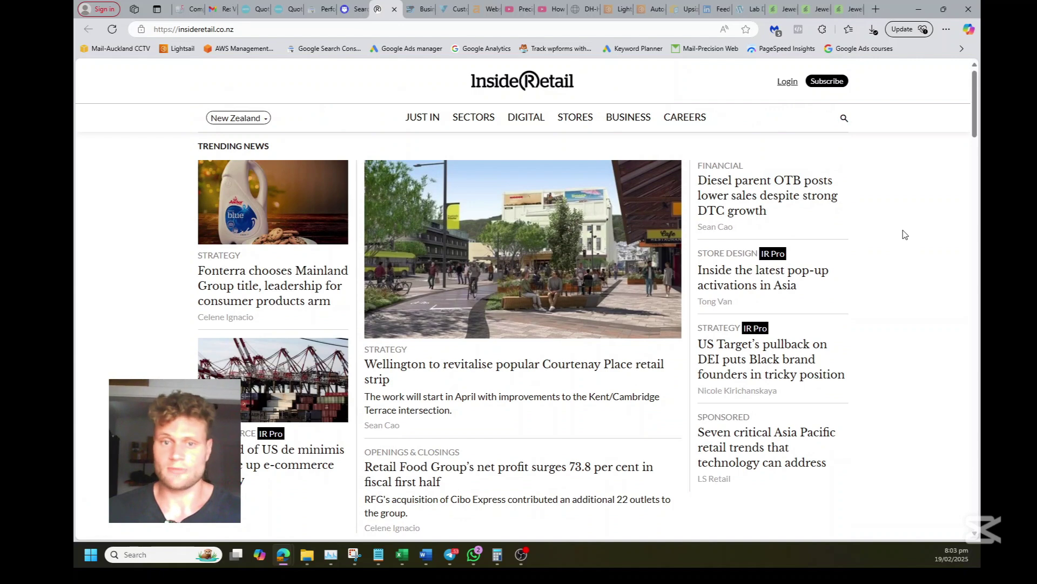
click(394, 9)
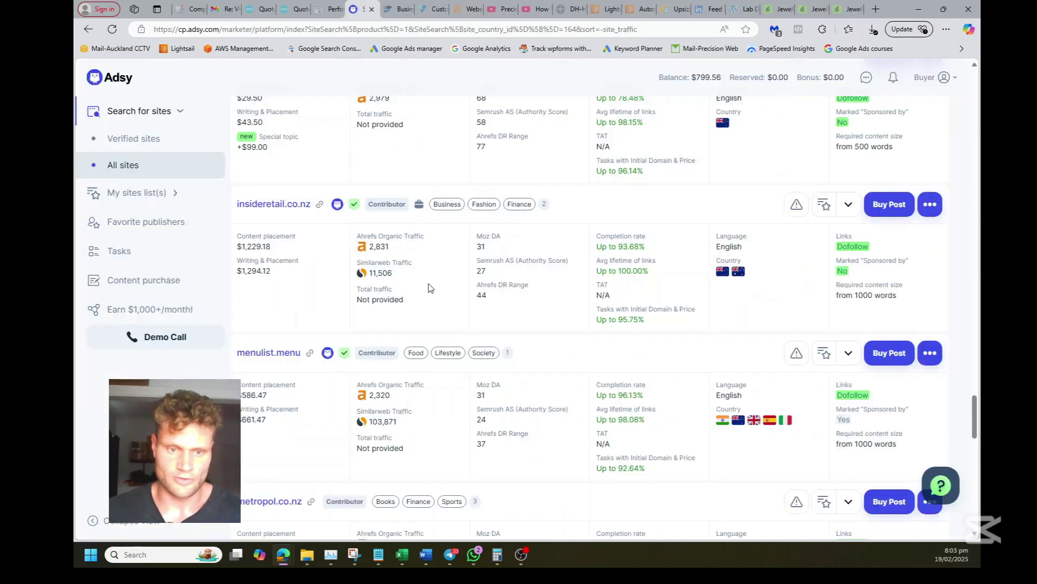
- Browse the Adsy listings down to aucklandnewsroom.com and examine its Ahrefs organic traffic trend and country breakdown
scroll(429, 287, down, 4)
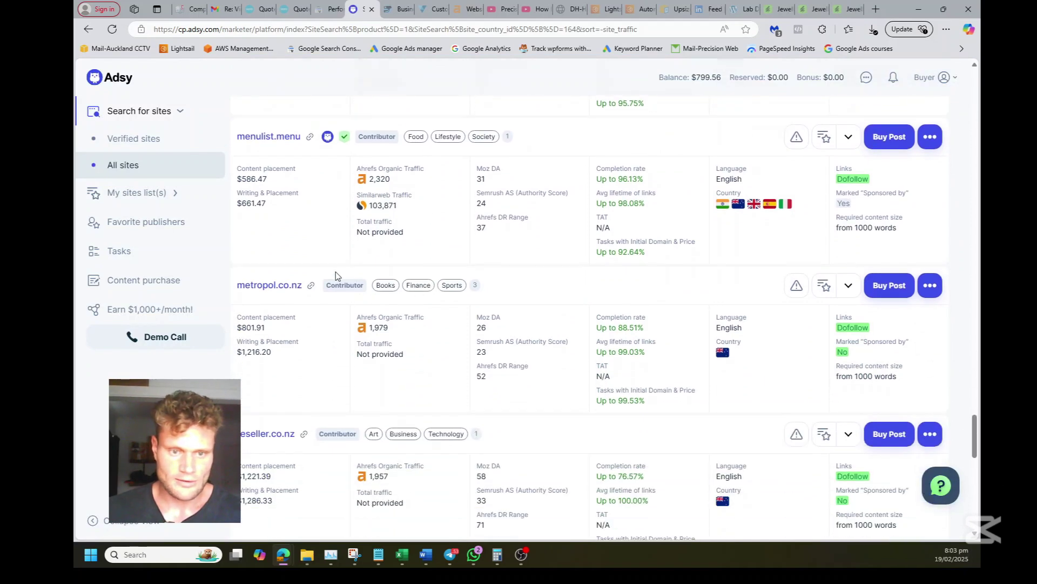
scroll(335, 276, down, 2)
scroll(454, 253, down, 2)
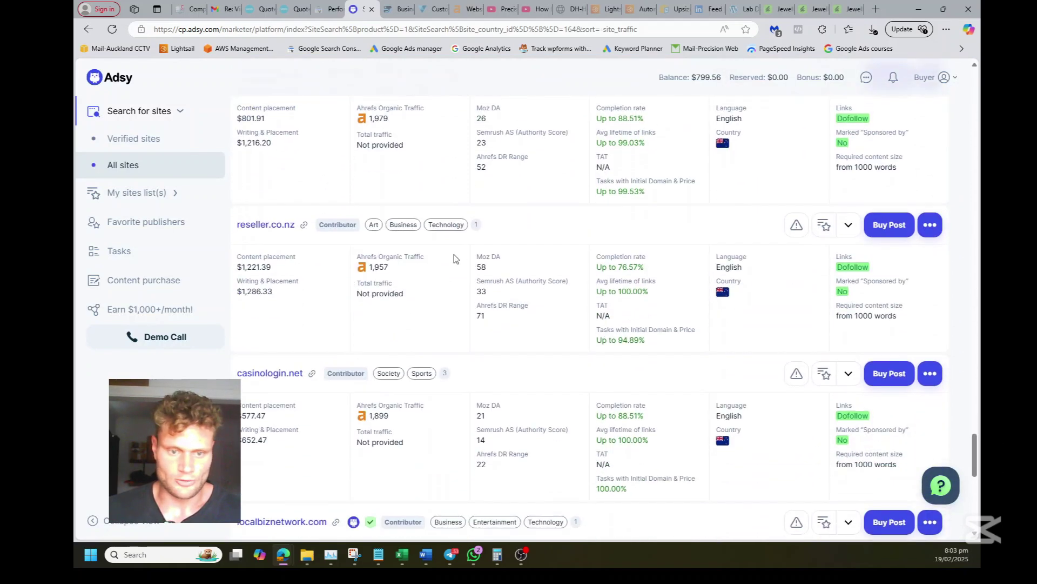
scroll(324, 265, down, 4)
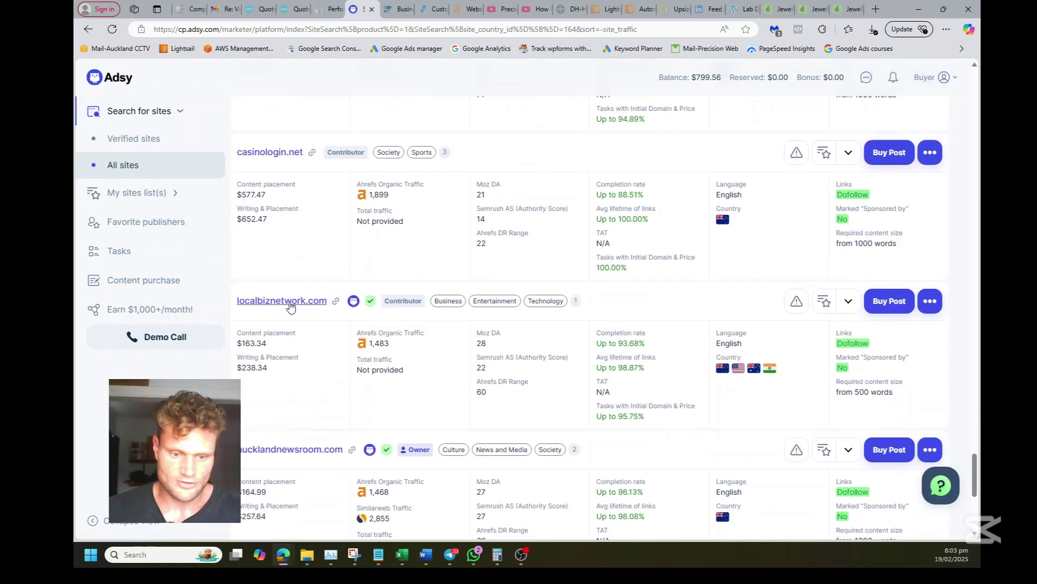
scroll(367, 273, down, 2)
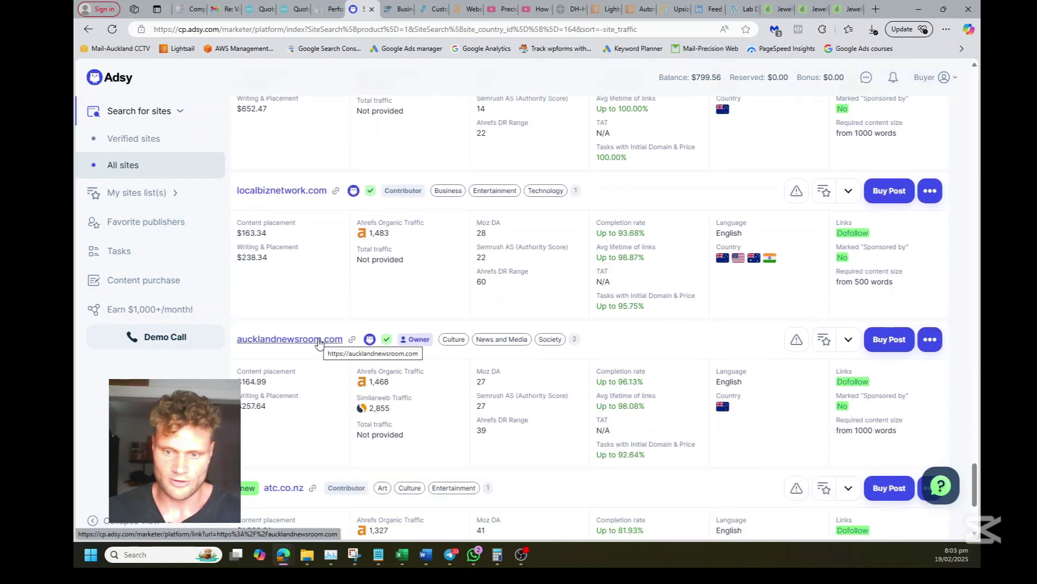
mouse_move(380, 384)
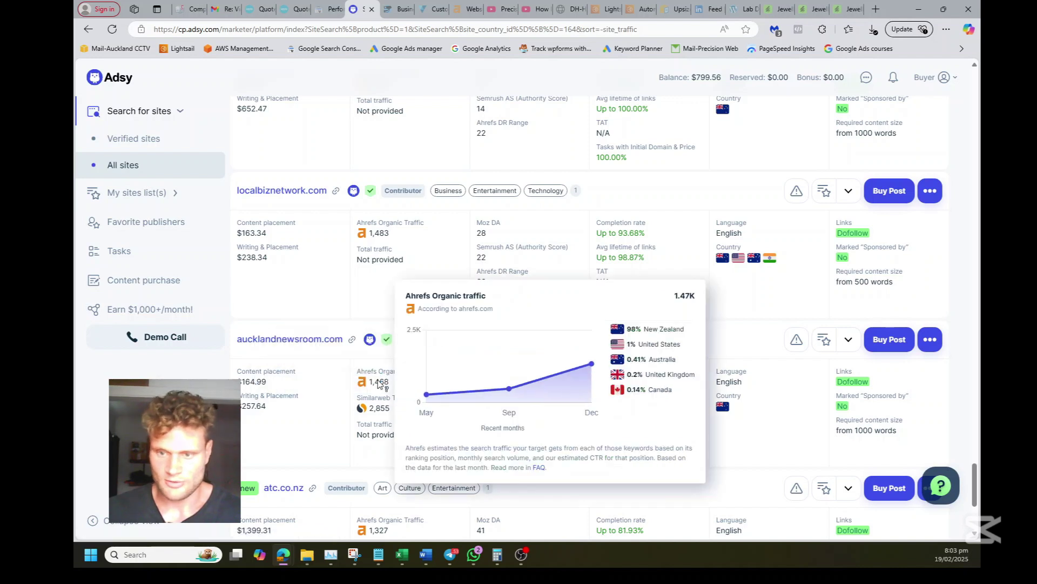
mouse_move(585, 360)
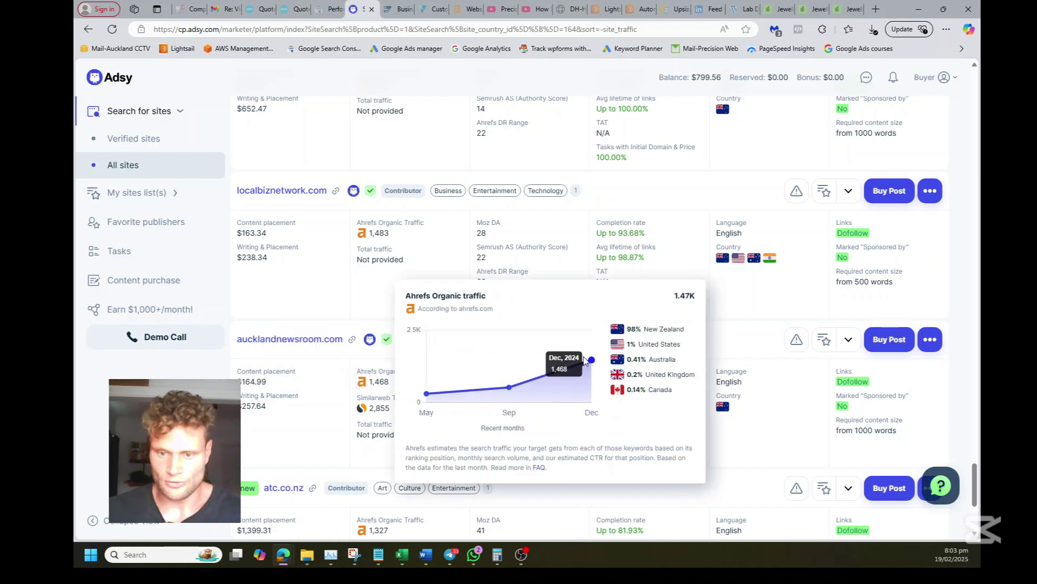
mouse_move(428, 396)
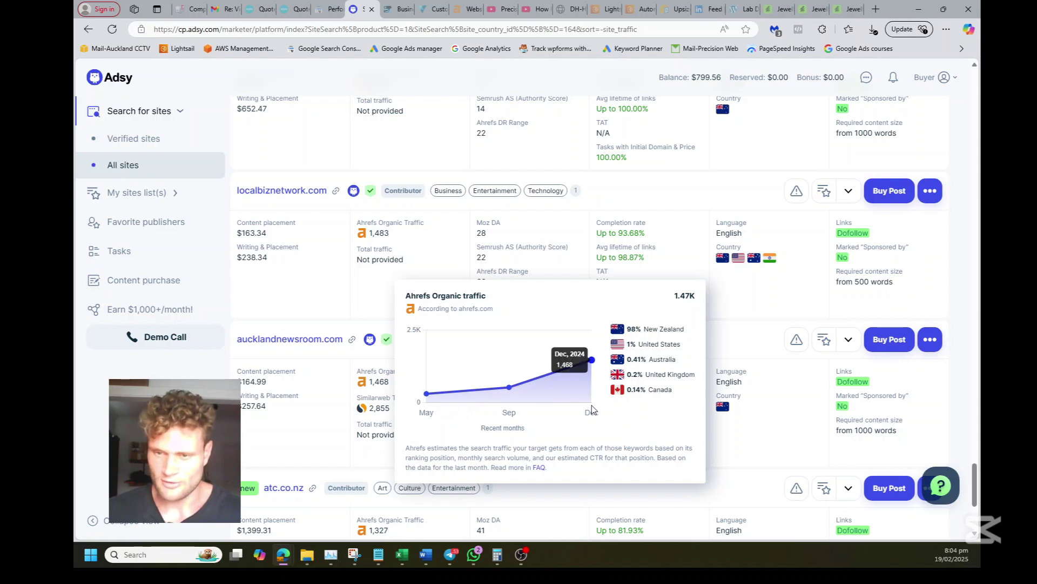
- Open aucklandnewsroom.com from its Adsy listing in a new tab and view its homepage
right_click(284, 342)
click(335, 145)
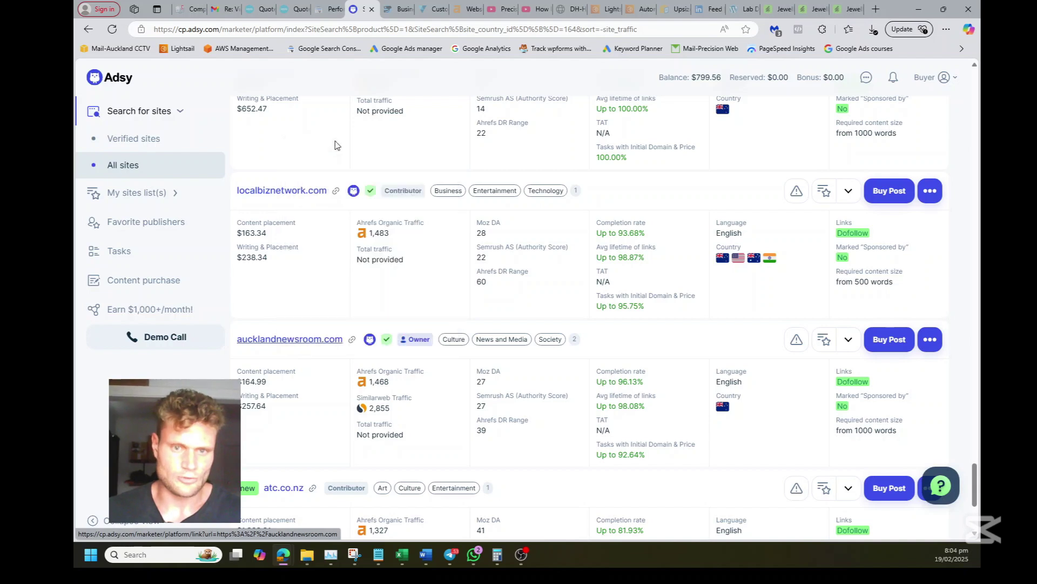
click(400, 4)
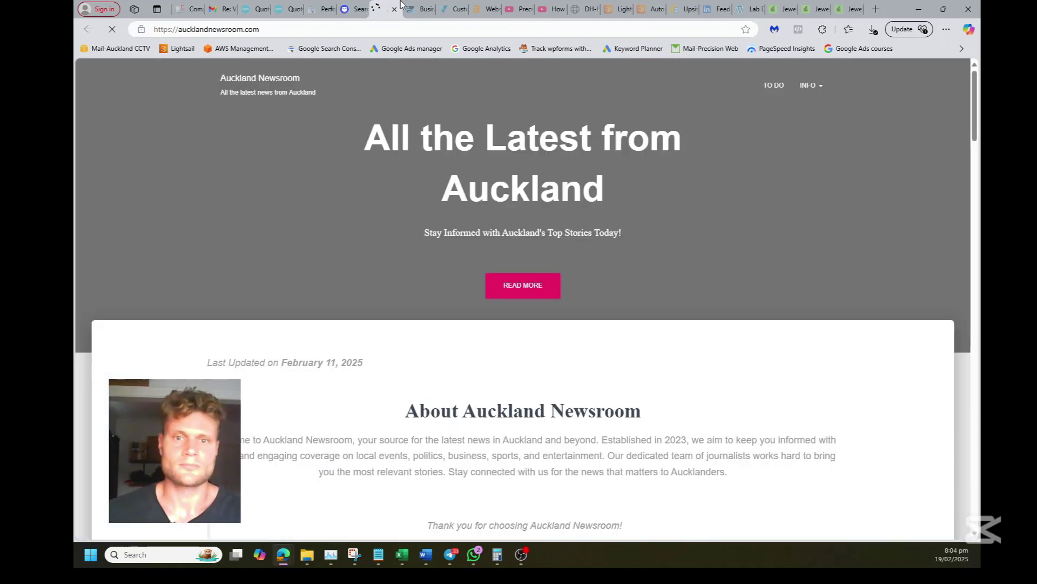
- Review the Auckland Newsroom homepage's trending topics, extra reads and article listings for content quality, and close the site
scroll(516, 190, down, 6)
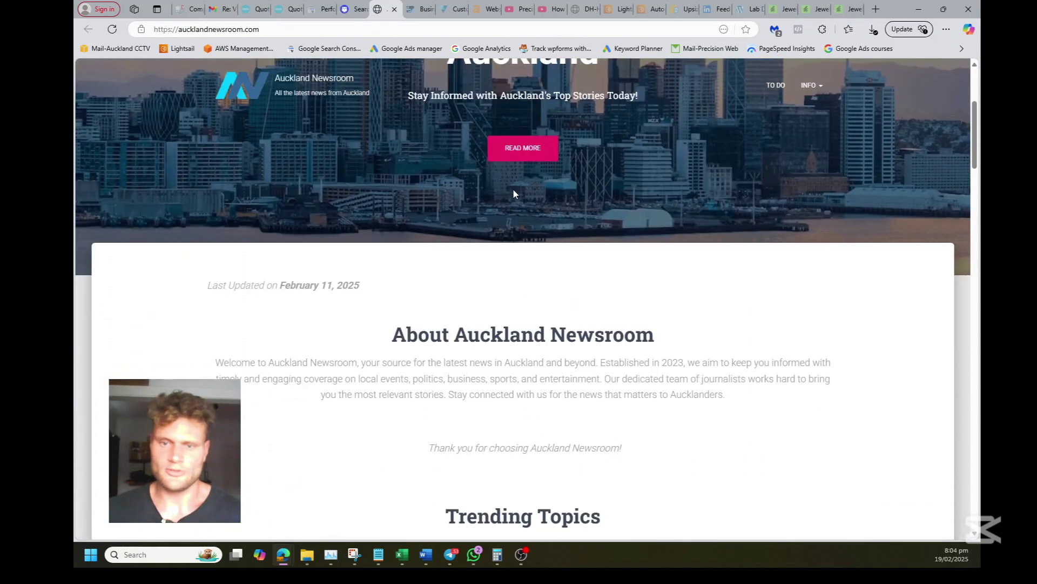
scroll(856, 224, down, 7)
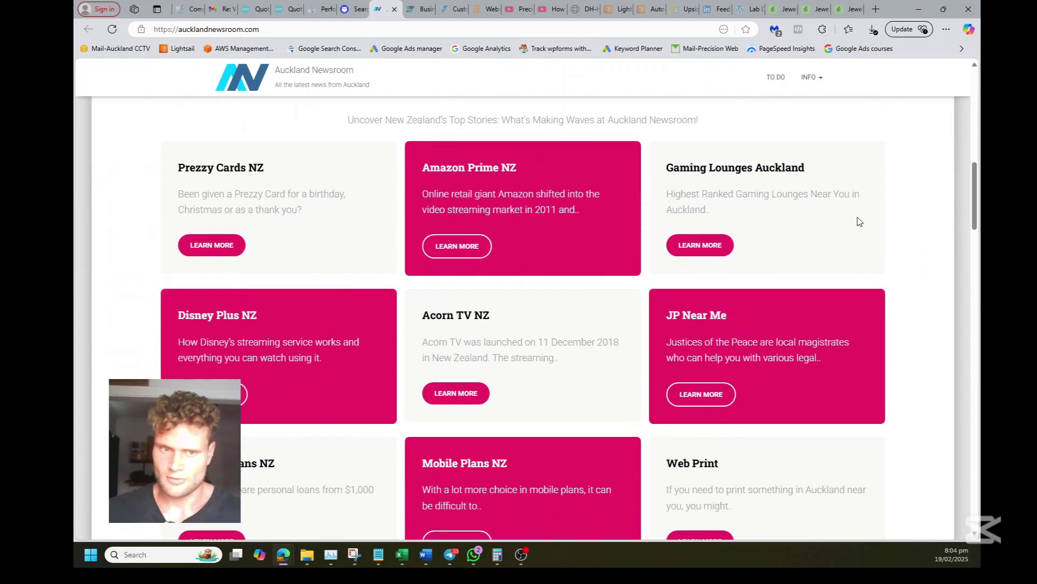
scroll(959, 244, down, 15)
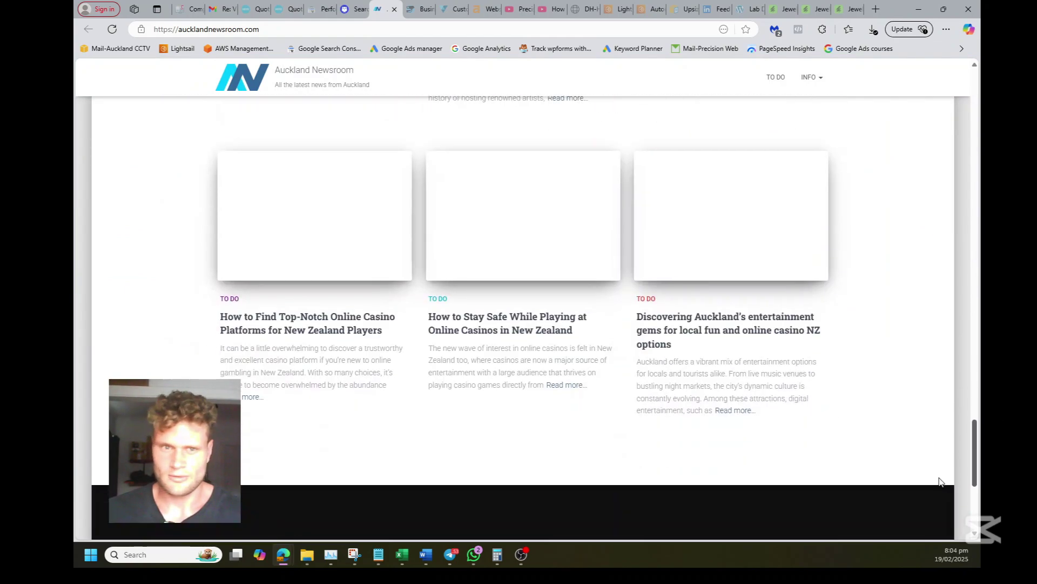
scroll(945, 475, up, 8)
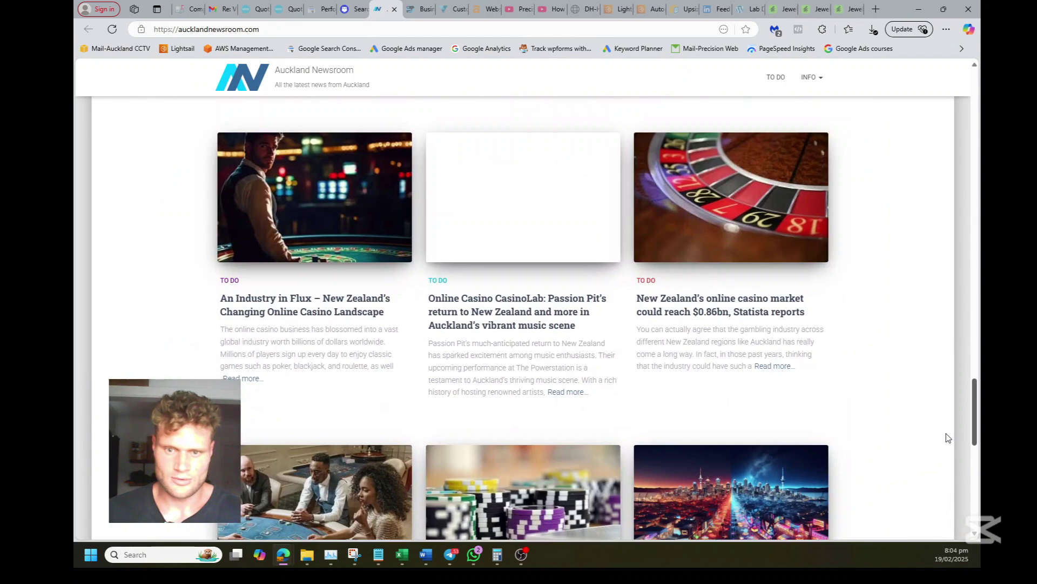
scroll(951, 374, up, 8)
scroll(951, 433, down, 10)
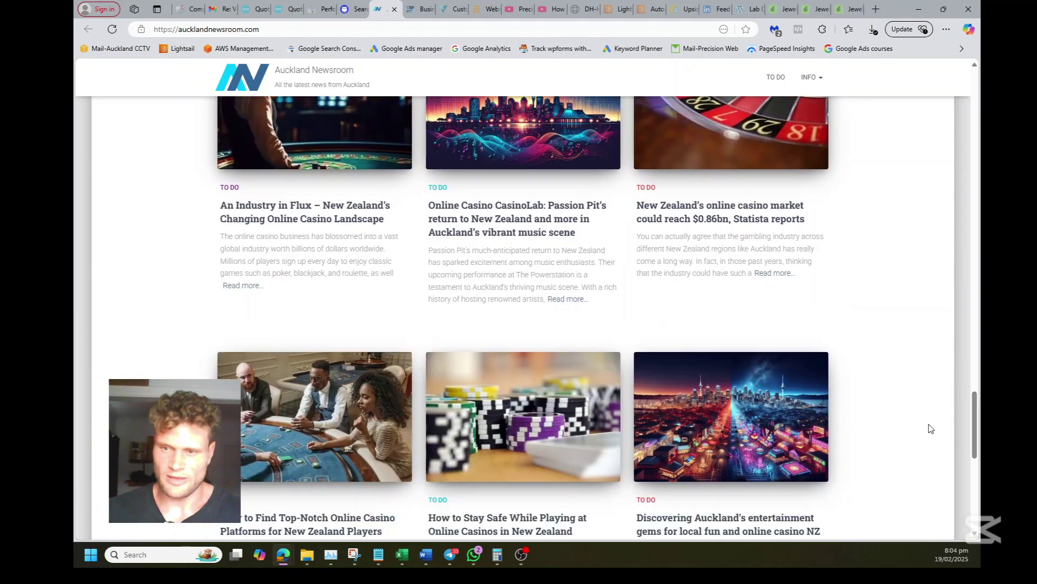
scroll(546, 244, down, 4)
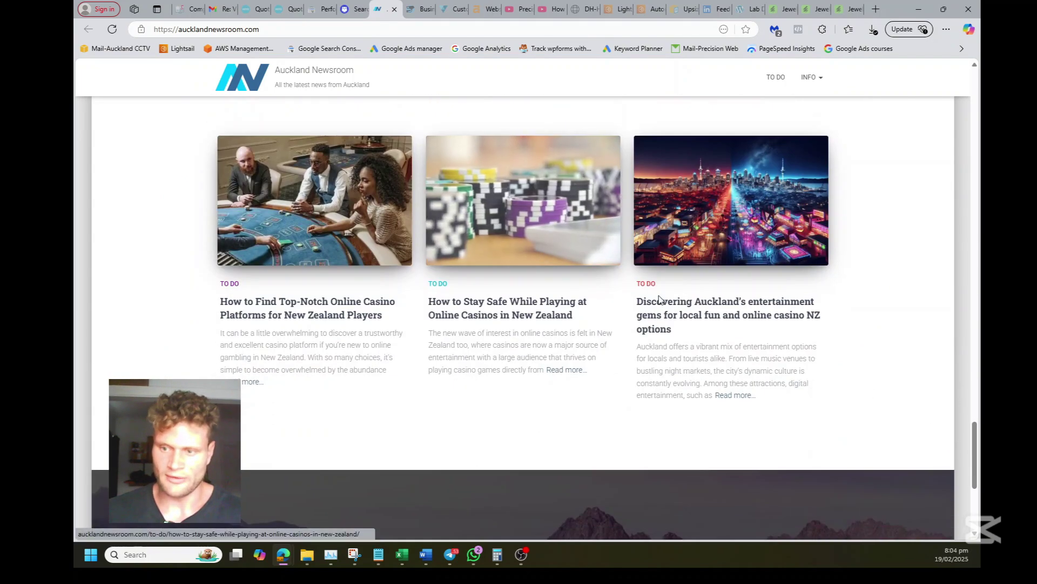
scroll(706, 322, up, 2)
scroll(706, 323, up, 12)
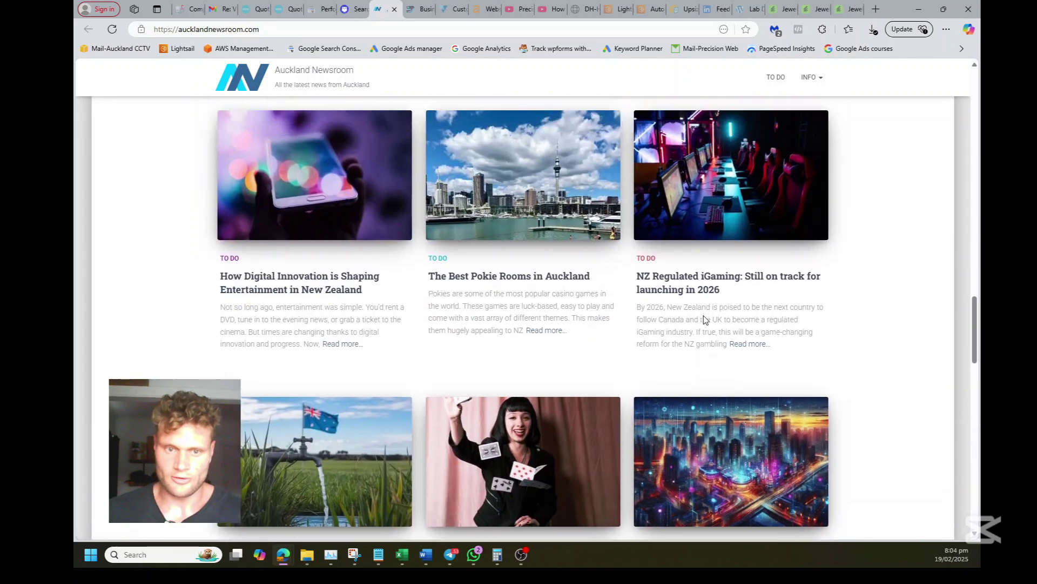
scroll(708, 314, down, 15)
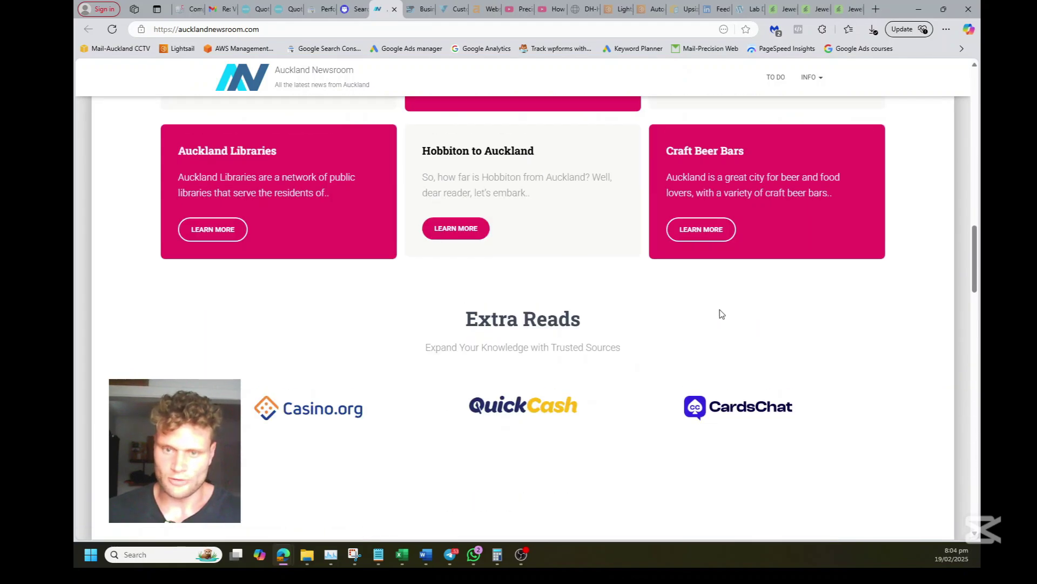
scroll(719, 312, up, 9)
scroll(721, 313, down, 6)
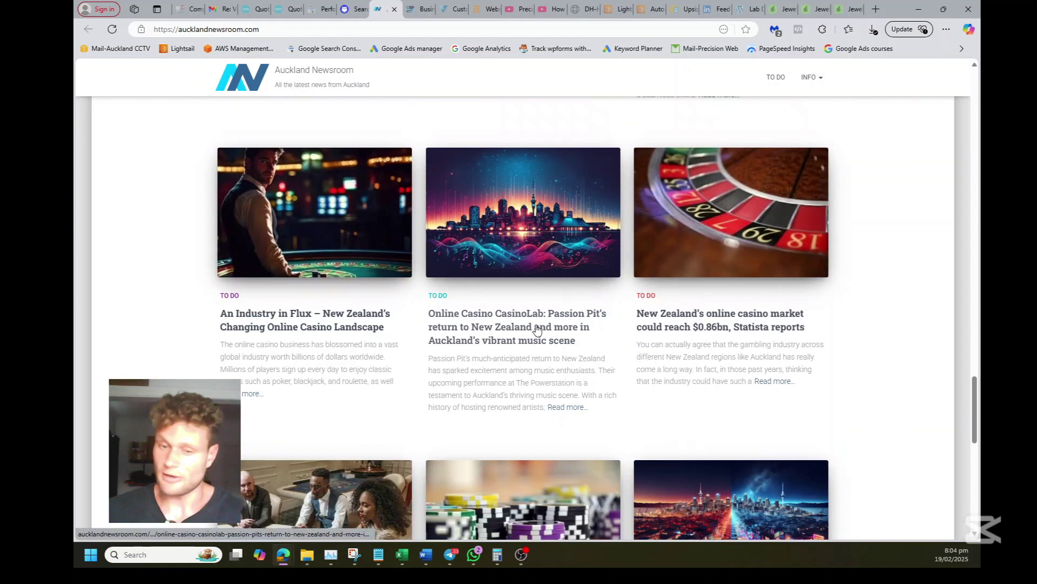
click(394, 11)
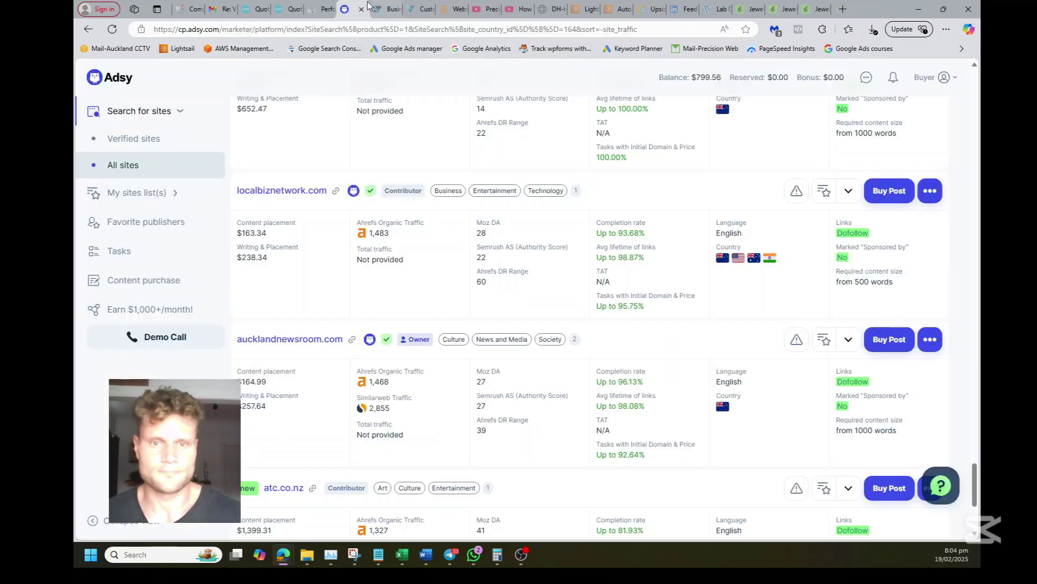
- Go to page 2 of the Adsy site results and examine chelsey.co.nz's Ahrefs organic traffic by country
scroll(337, 257, down, 3)
scroll(336, 257, down, 2)
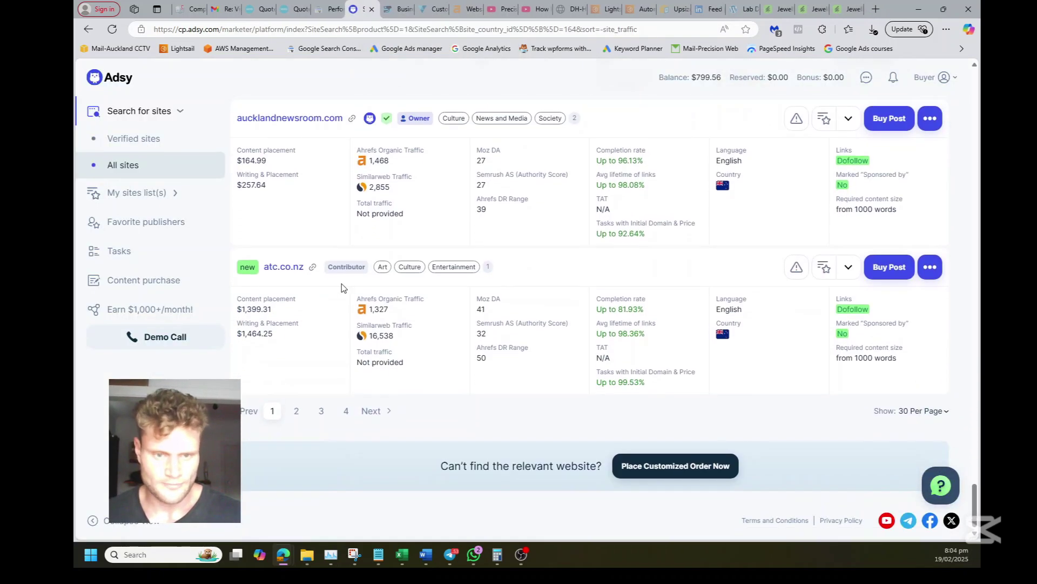
click(294, 418)
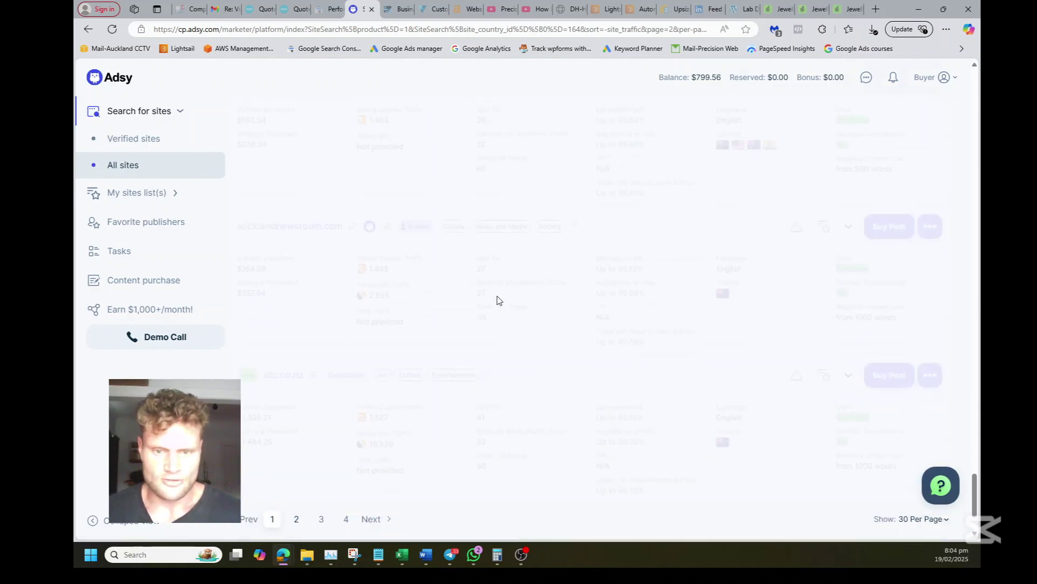
scroll(461, 342, up, 20)
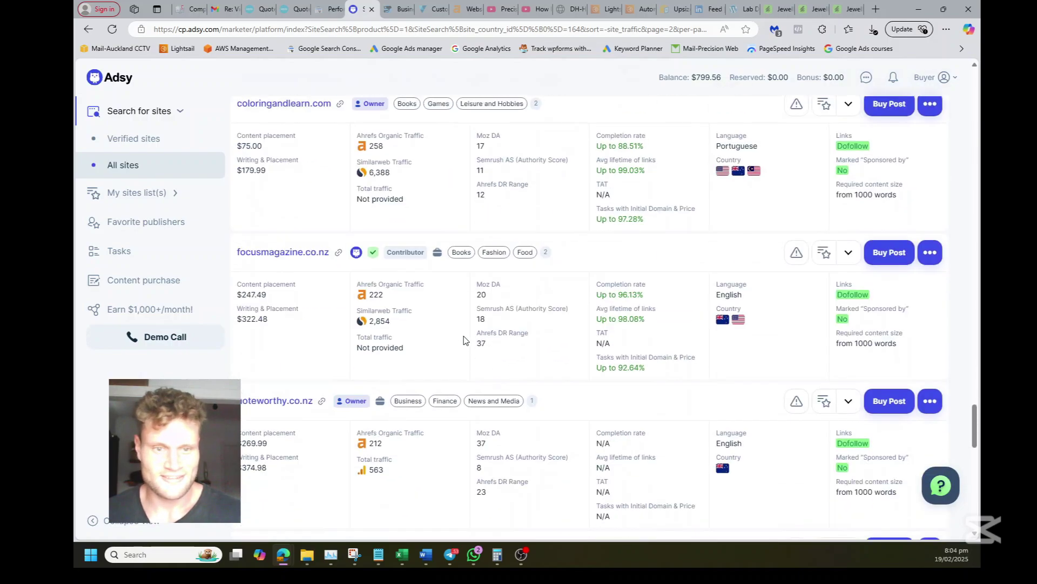
scroll(463, 338, up, 20)
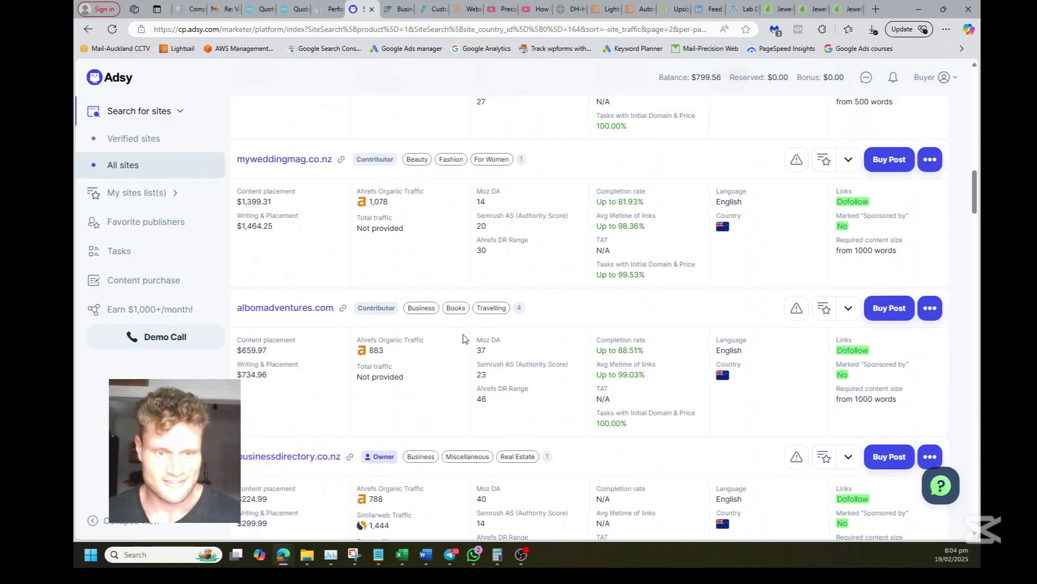
scroll(463, 338, down, 3)
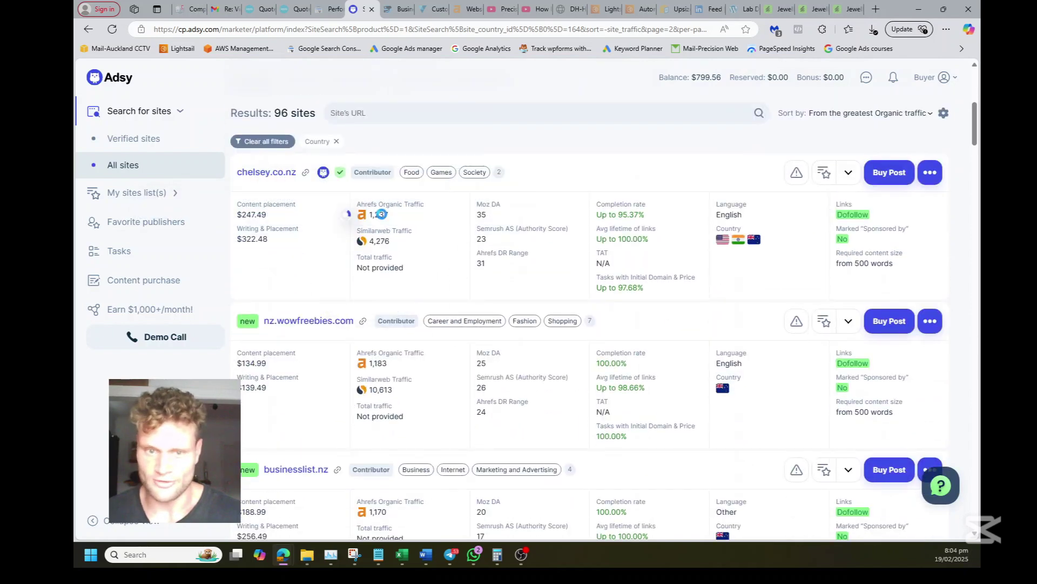
mouse_move(381, 216)
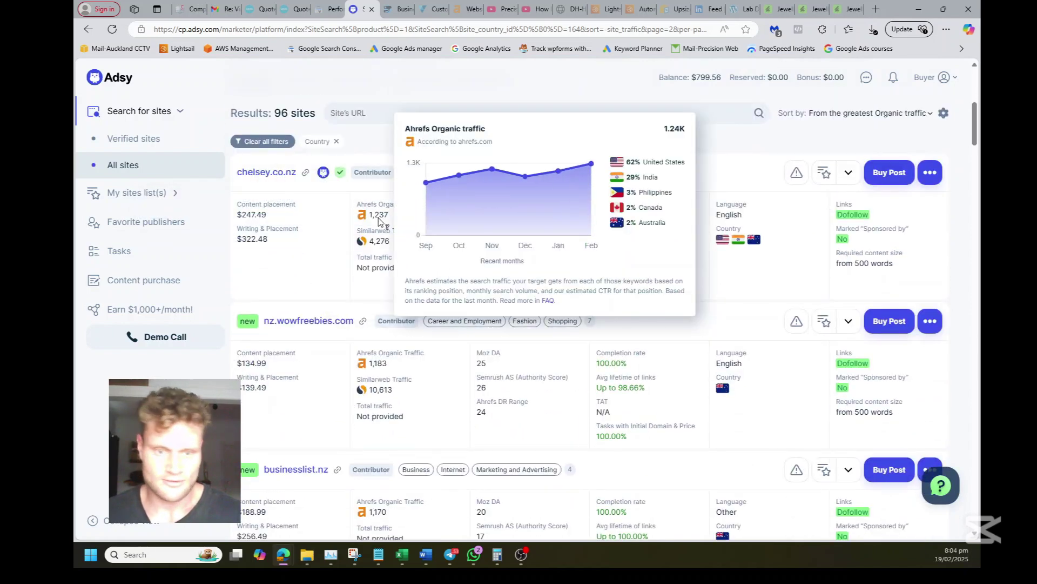
- Browse the listings down to getfrank.co.nz and examine its Ahrefs organic traffic trend and country breakdown
scroll(341, 260, down, 5)
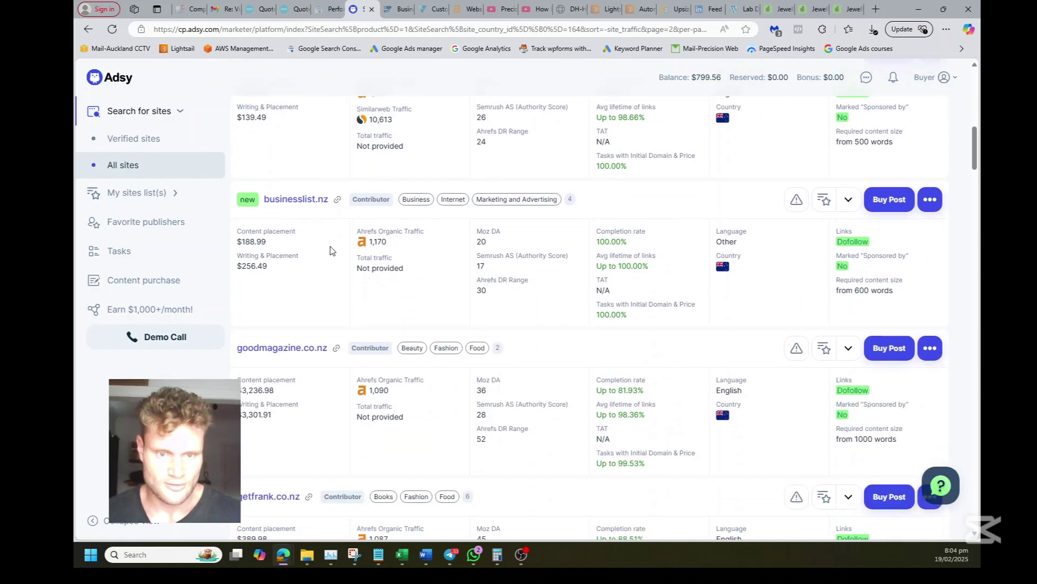
scroll(332, 250, down, 1)
scroll(354, 219, down, 4)
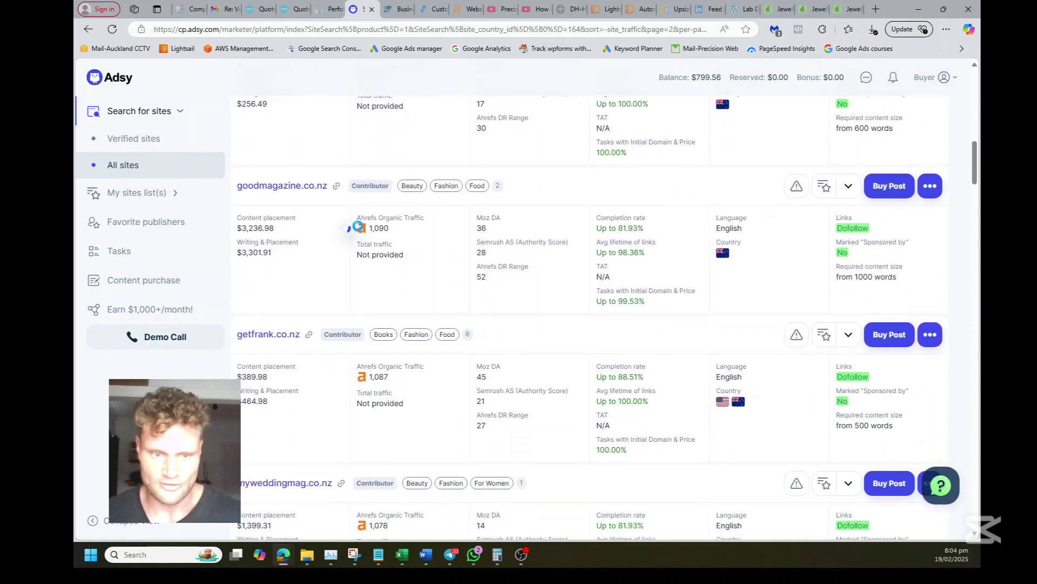
scroll(324, 297, down, 1)
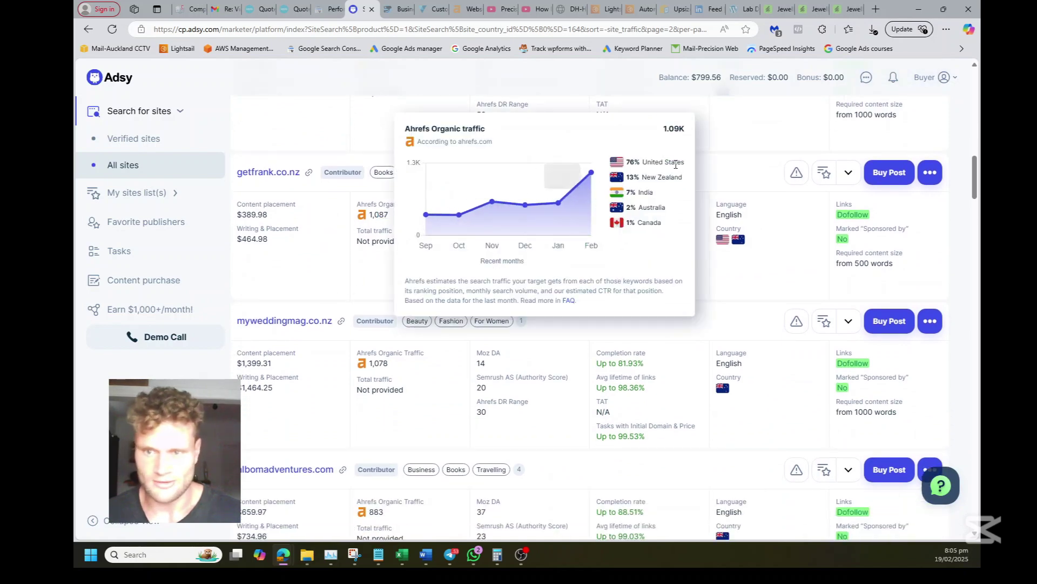
- Check the Ahrefs organic traffic of the businessdirectory.co.nz listing and open the site in a new tab
scroll(277, 272, down, 1)
scroll(277, 271, down, 7)
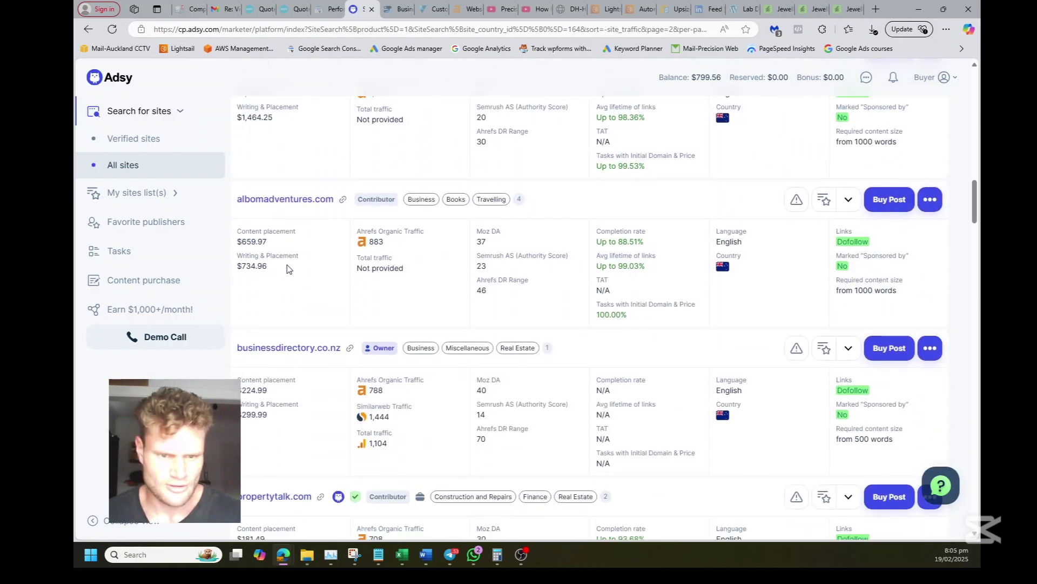
scroll(308, 298, down, 1)
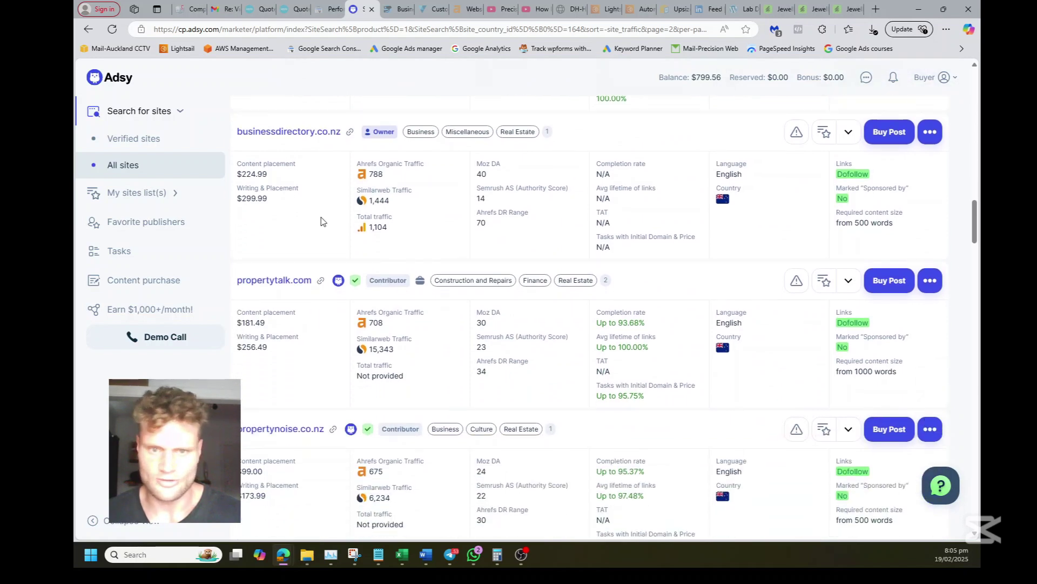
mouse_move(377, 174)
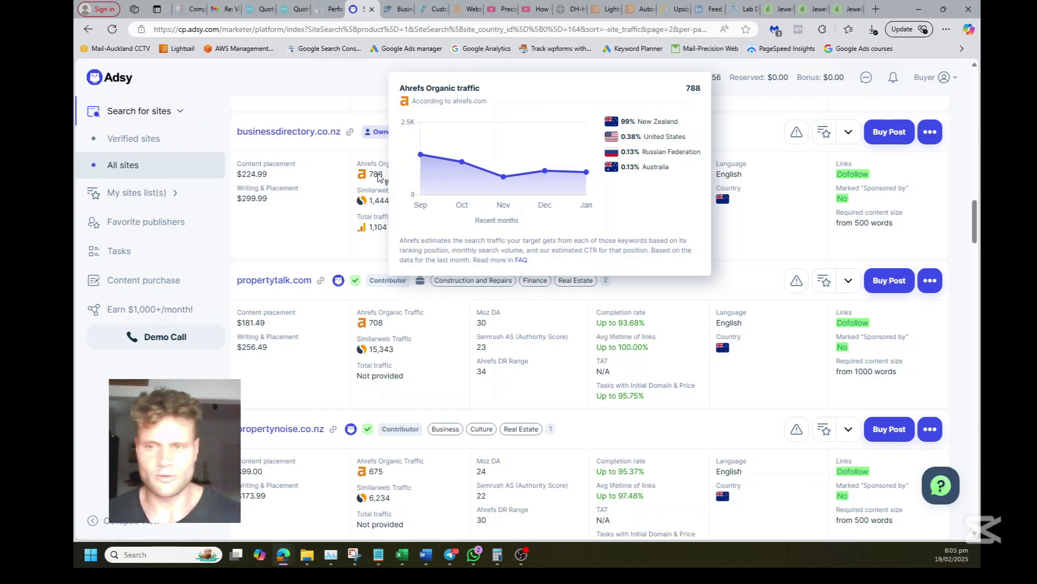
click(307, 134)
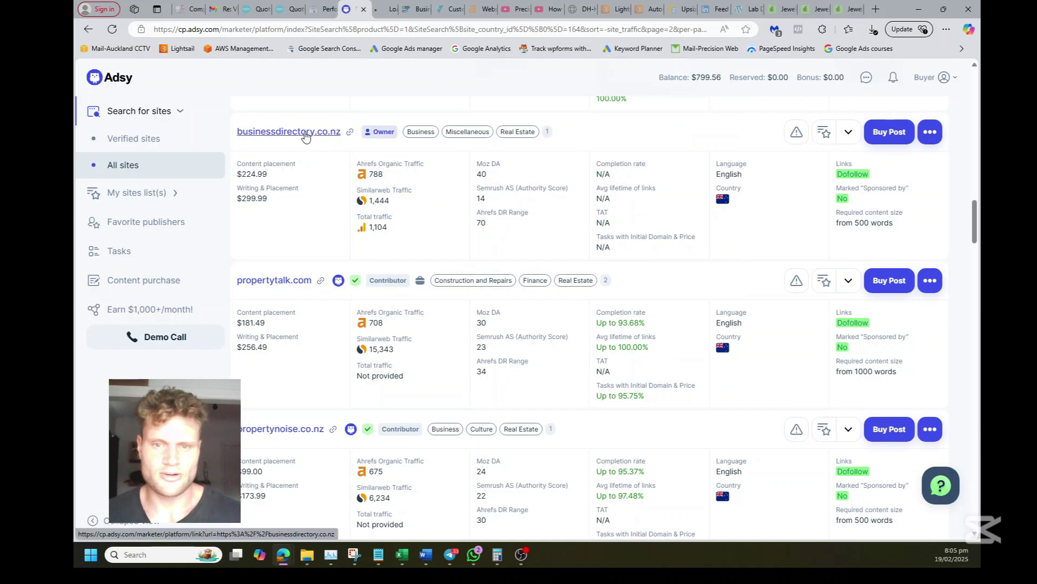
click(387, 7)
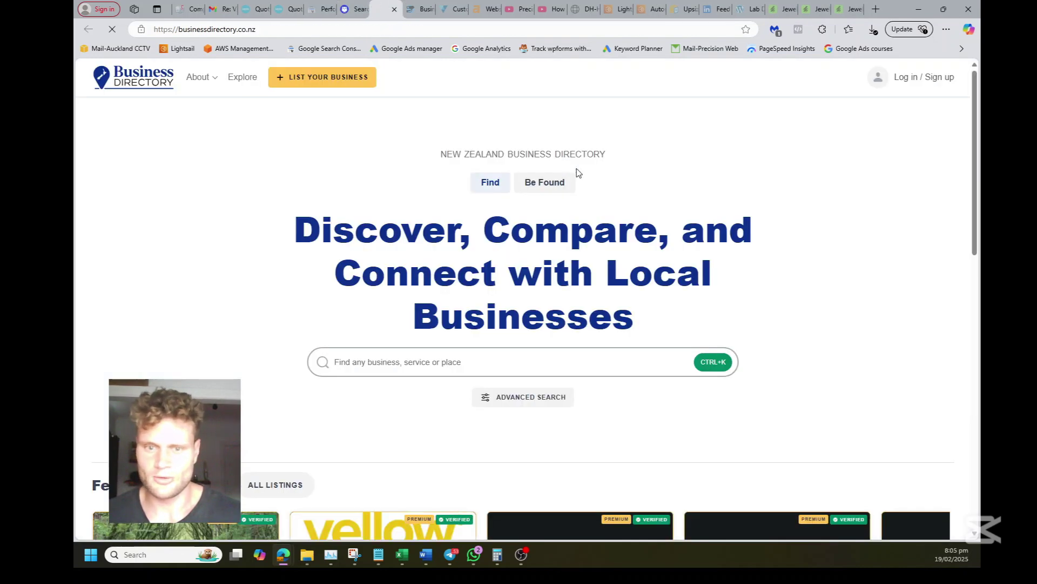
- Look over the Business Directory homepage, open its blog and review the posts and their publishing dates
scroll(965, 179, down, 5)
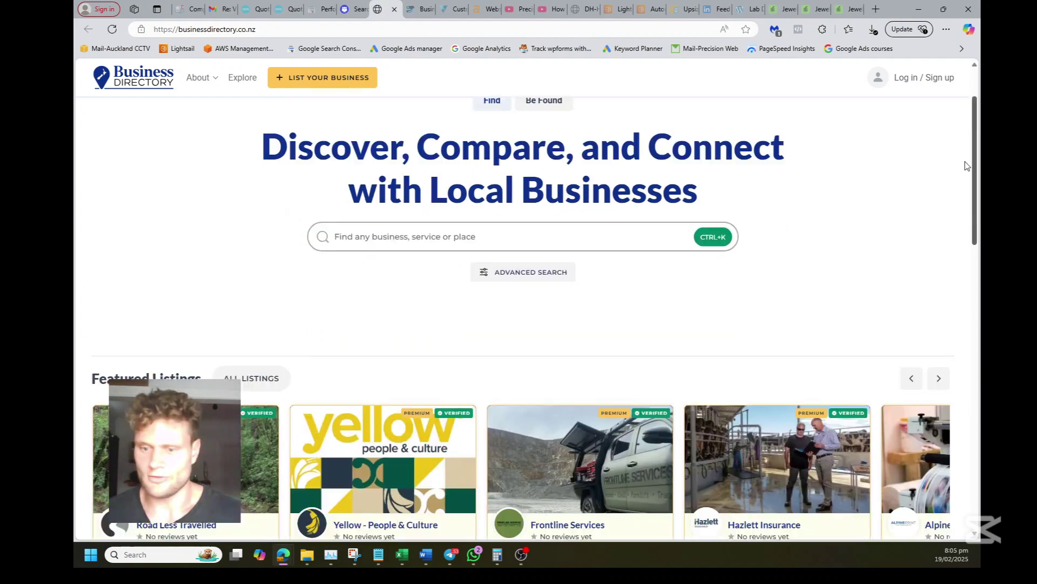
scroll(953, 259, down, 10)
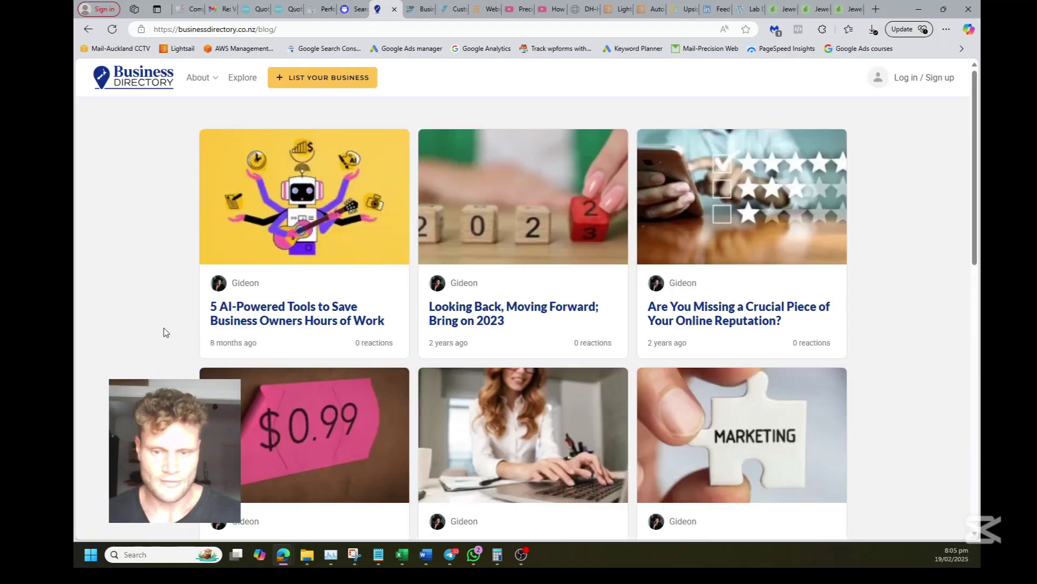
scroll(677, 334, down, 4)
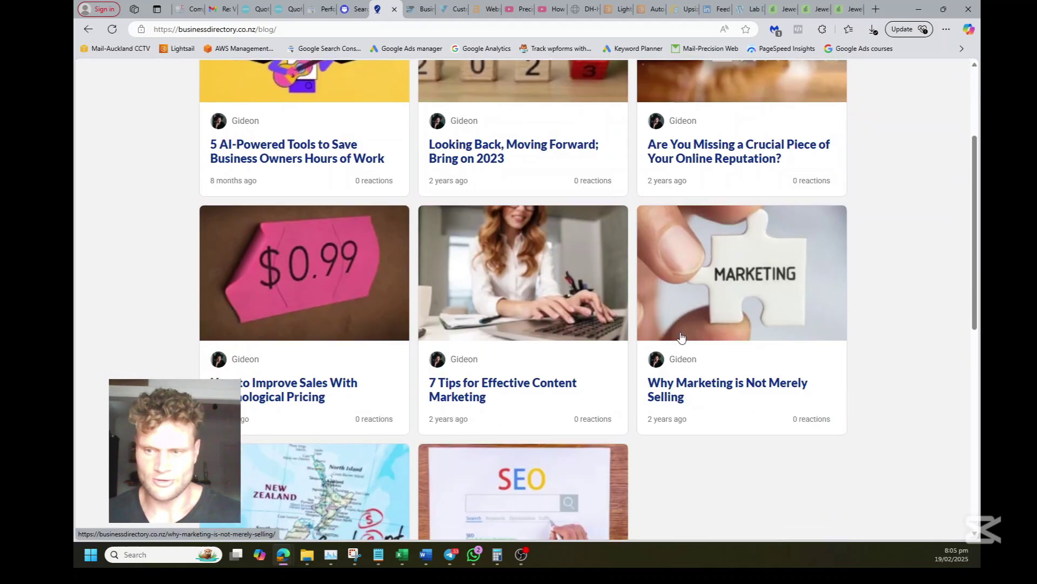
scroll(681, 333, down, 3)
scroll(682, 333, up, 7)
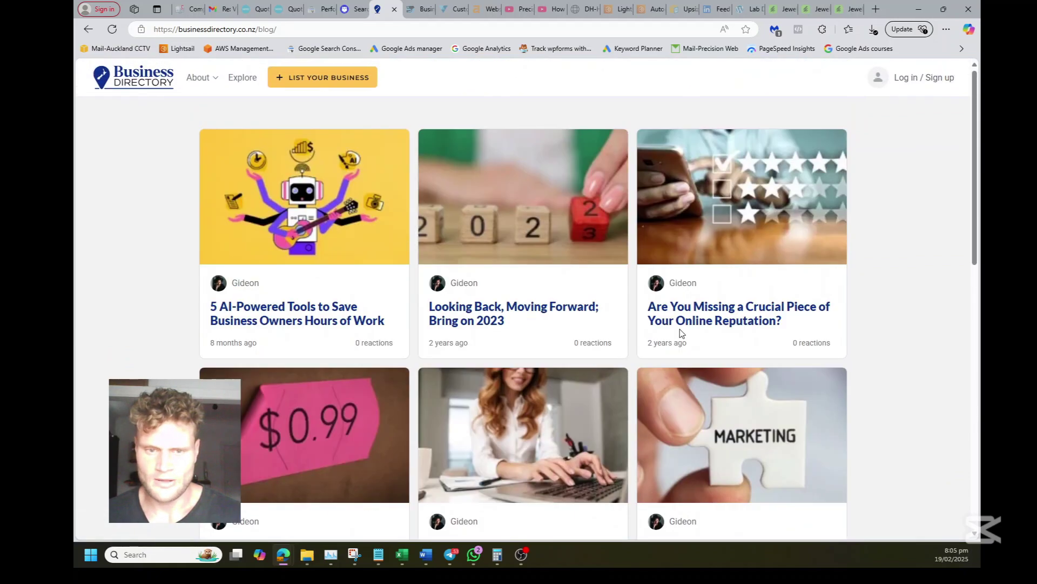
drag(170, 294, 859, 347)
click(884, 199)
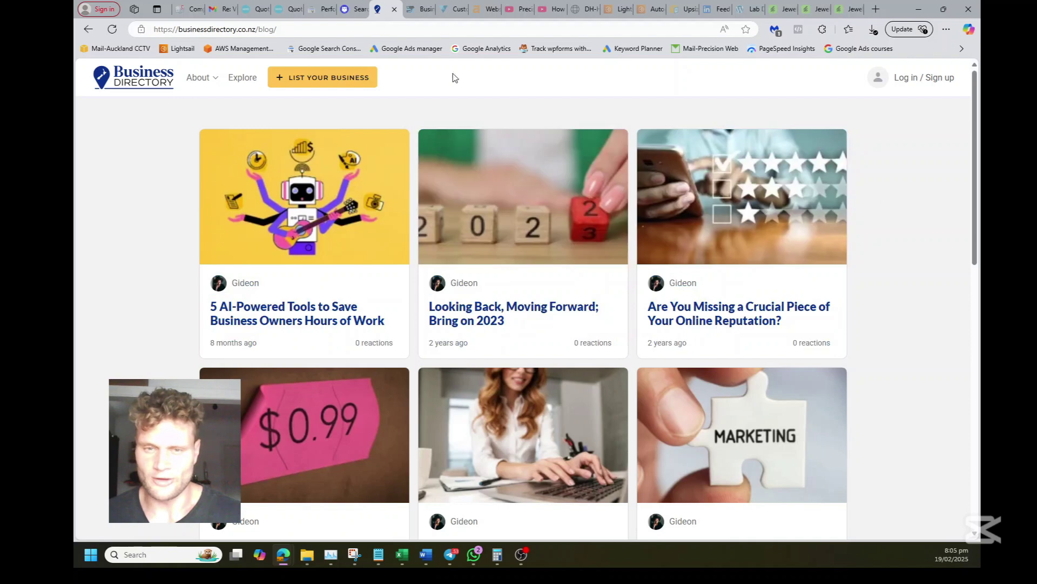
- Return to the Adsy listings and open the post purchase page for businessdirectory.co.nz in a new tab
click(353, 7)
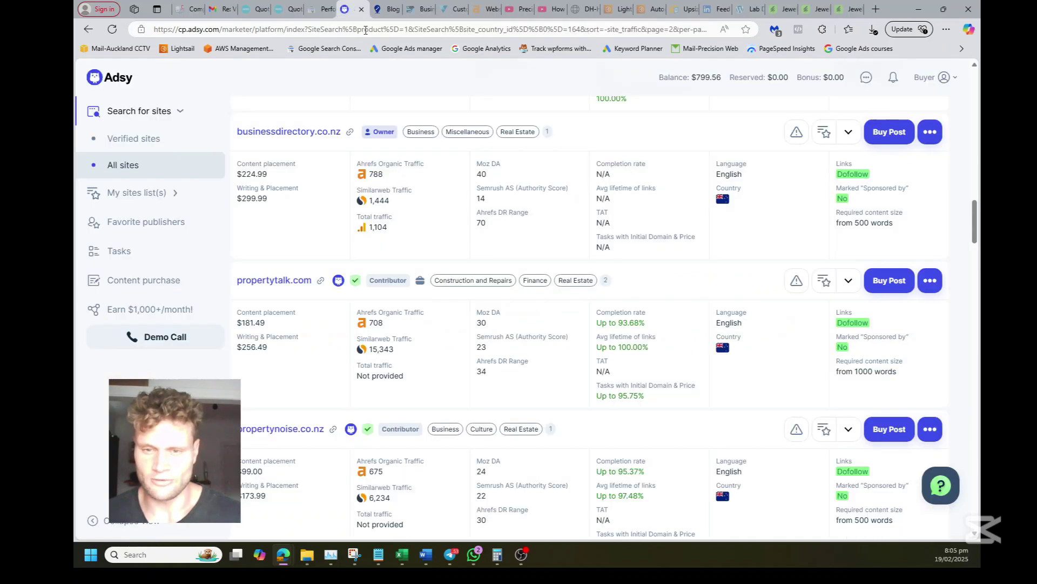
right_click(283, 131)
right_click(889, 136)
click(888, 146)
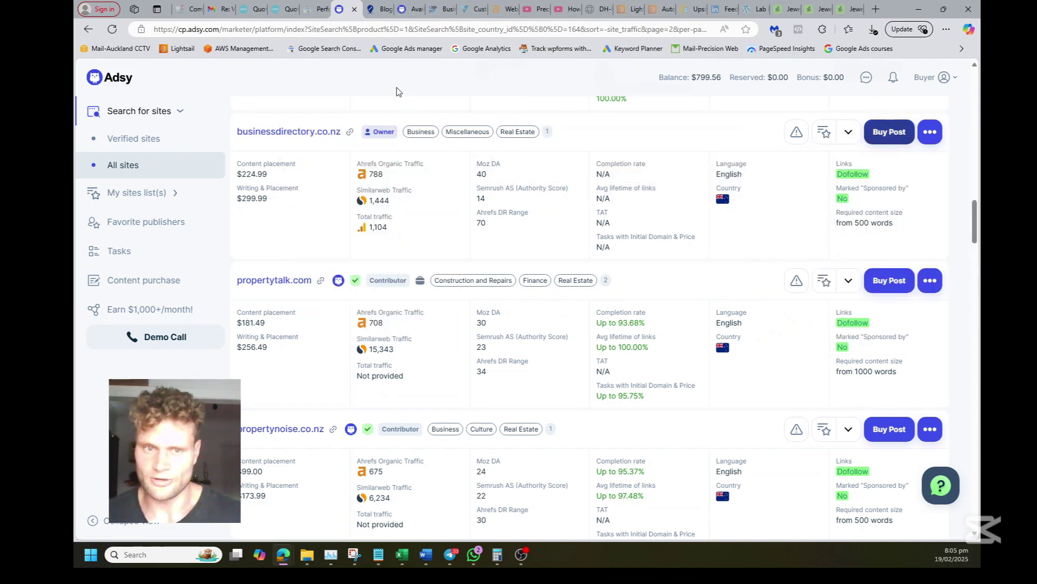
click(410, 7)
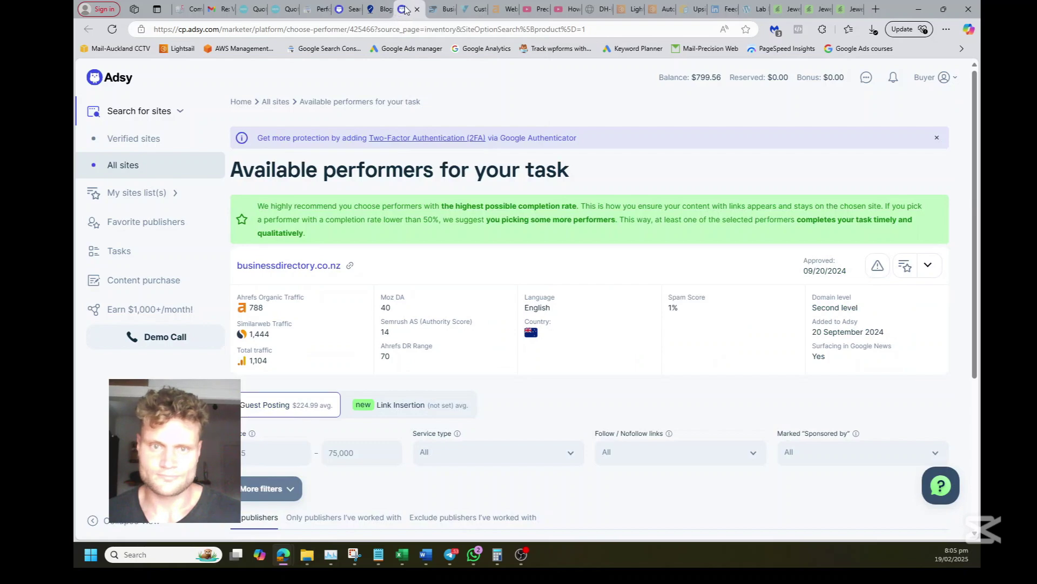
- Place the performers tab beside the Adsy listings tab and check the businessdirectory.co.nz publisher's last active date and offer details
drag(410, 8, 378, 8)
scroll(397, 230, down, 4)
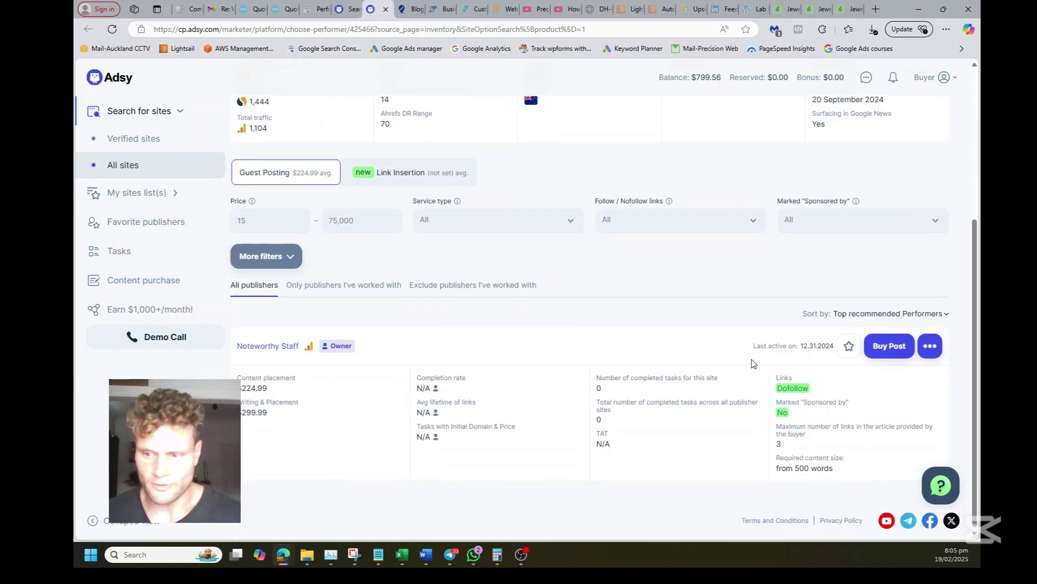
drag(799, 346, 843, 346)
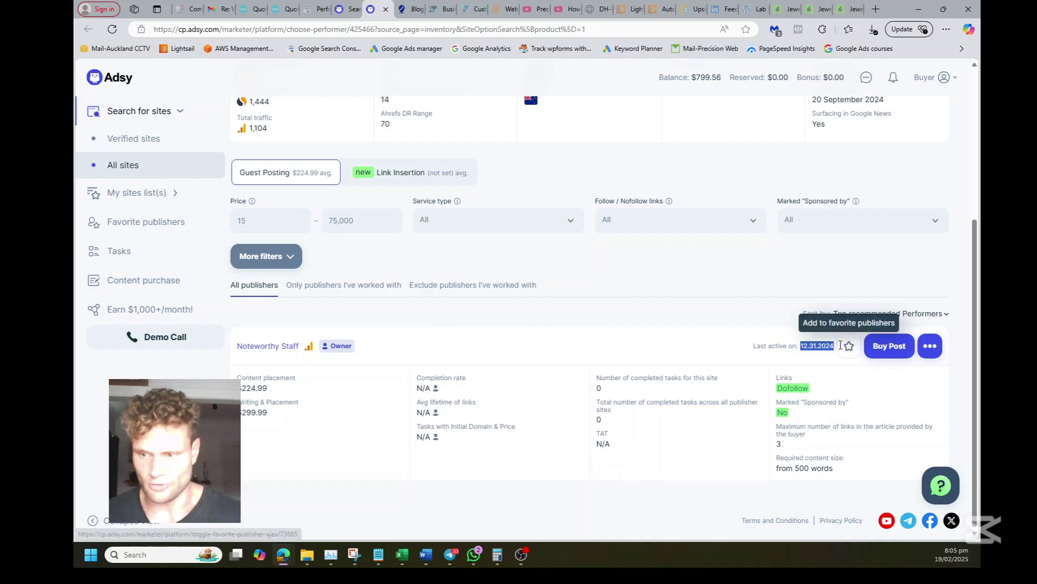
click(734, 356)
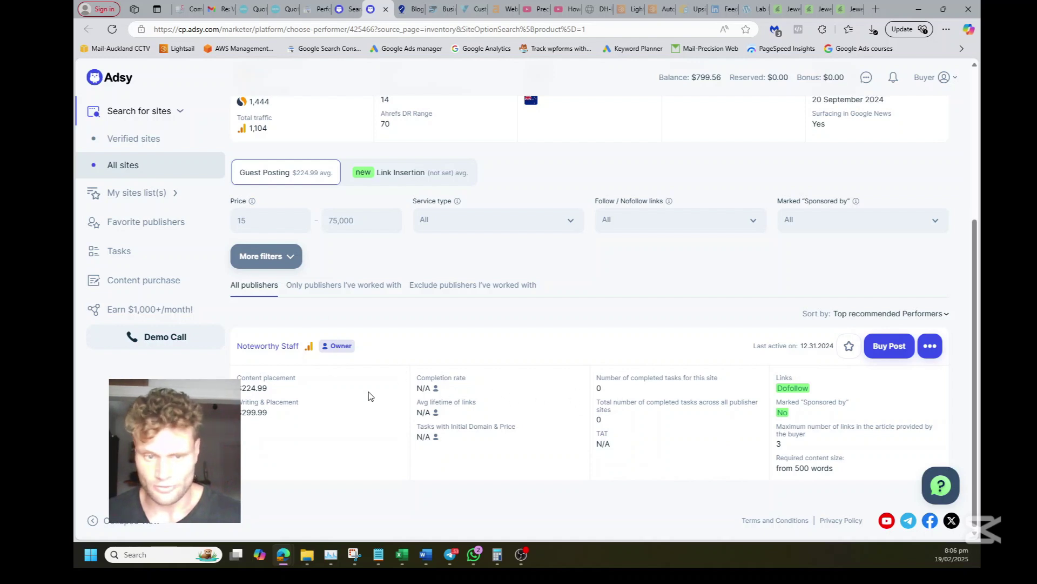
- Switch to the Notepad list of sites to use and add "businessdirectory.co.nz ($225 USD)"
scroll(351, 382, up, 5)
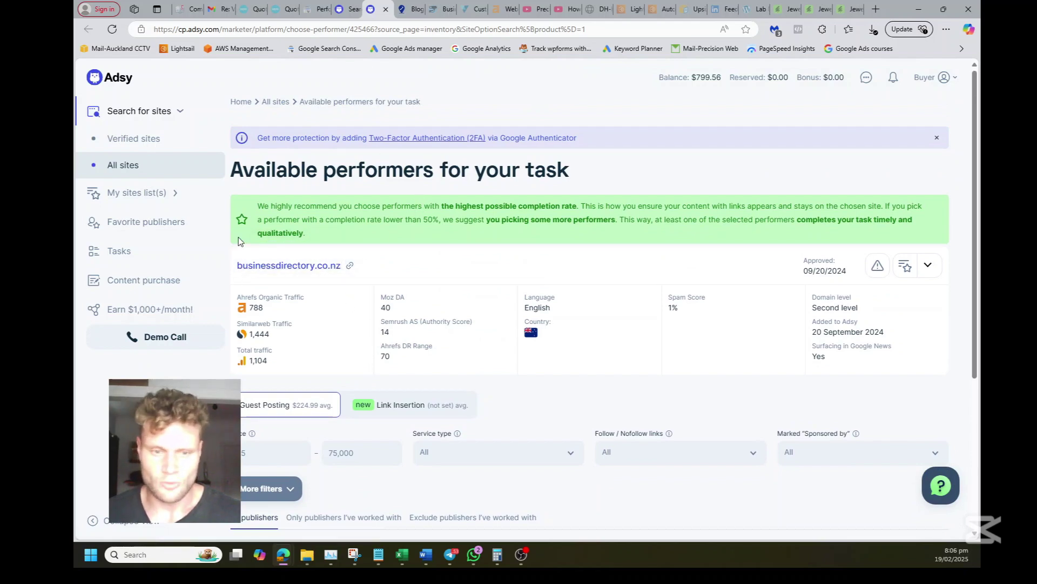
click(349, 6)
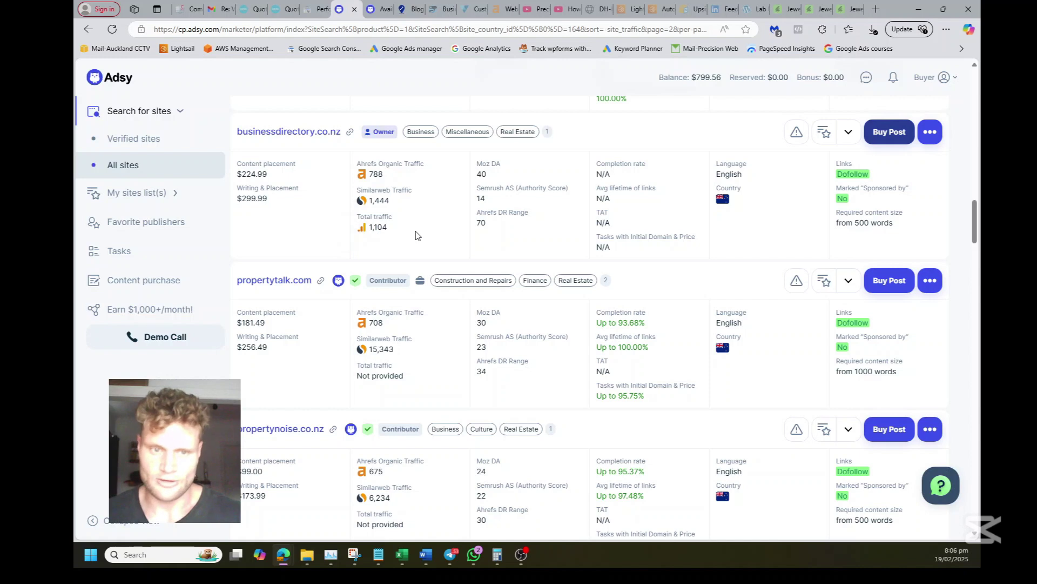
click(378, 554)
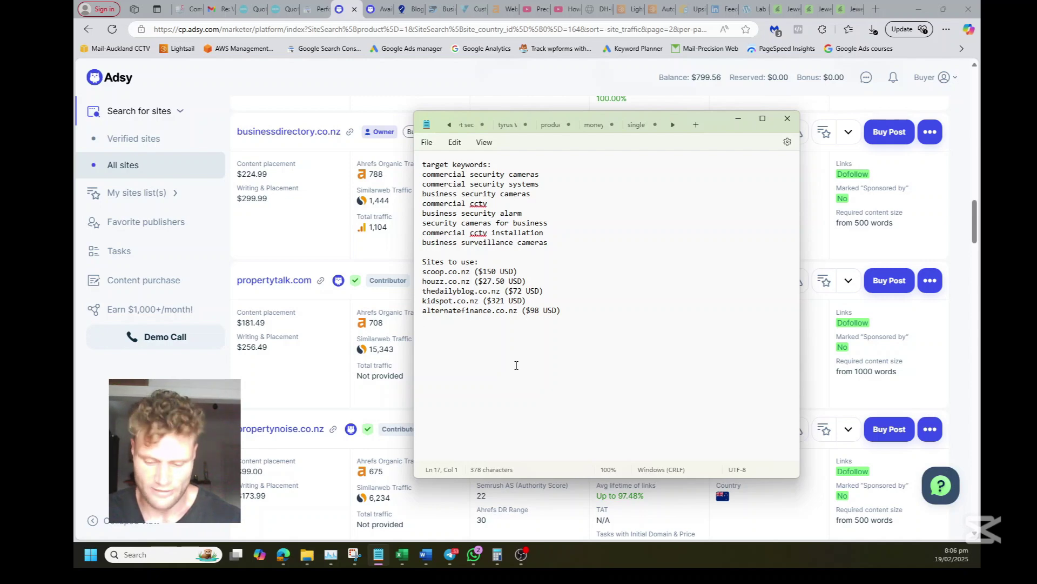
text(businessdirect)
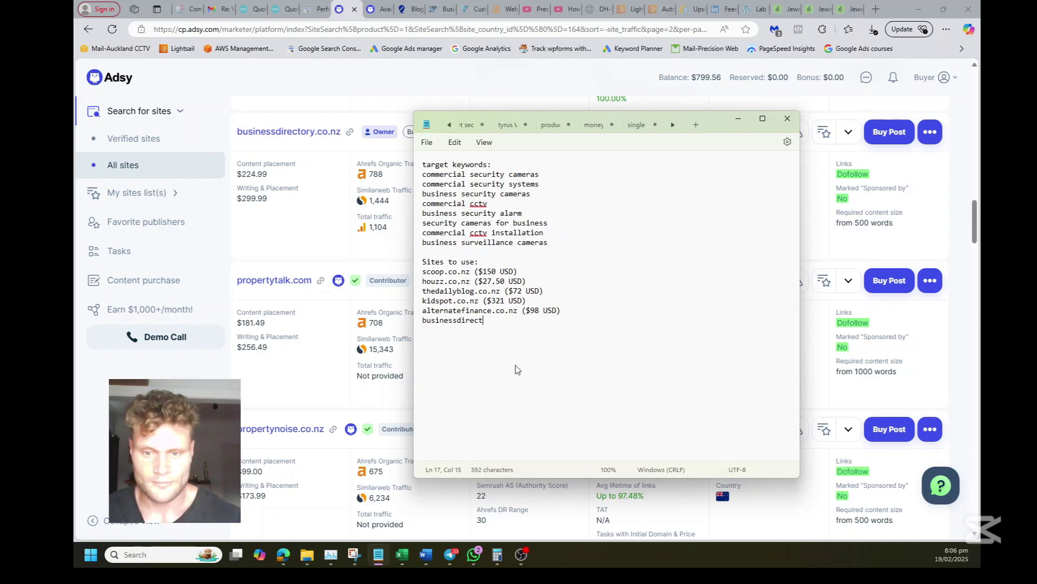
text(ory.)
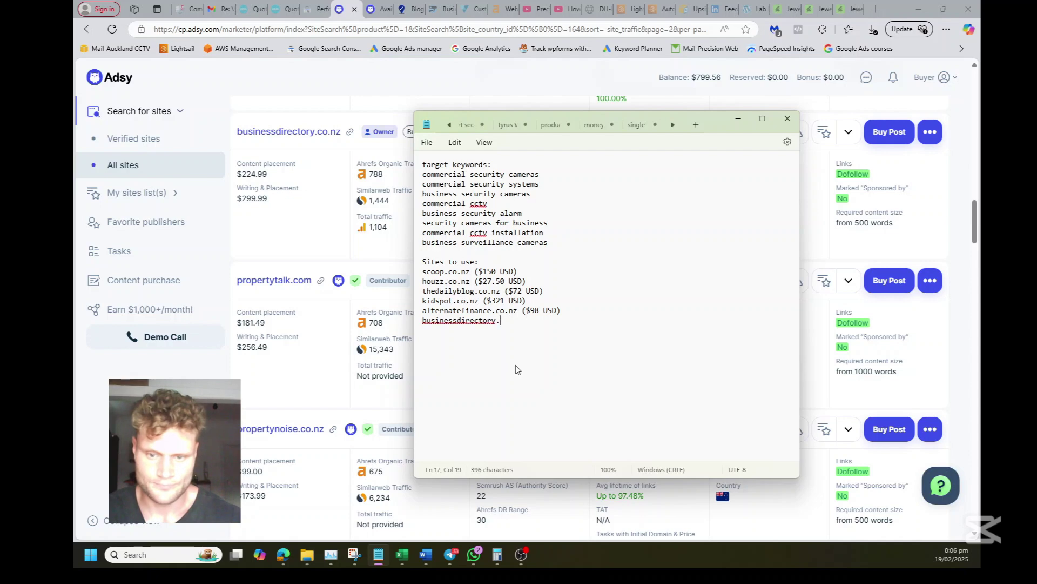
text(co.nz ($)
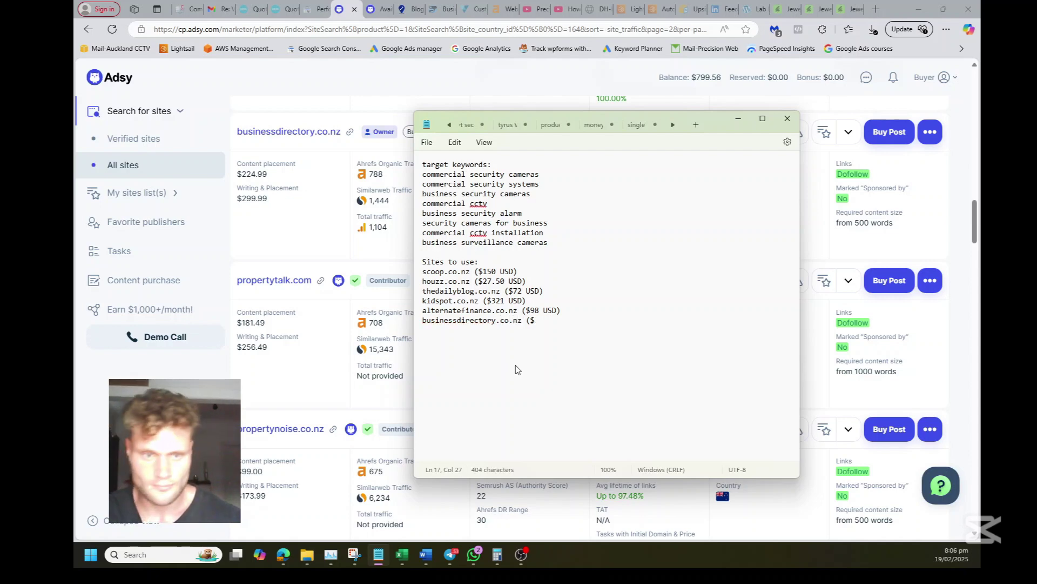
text(225))
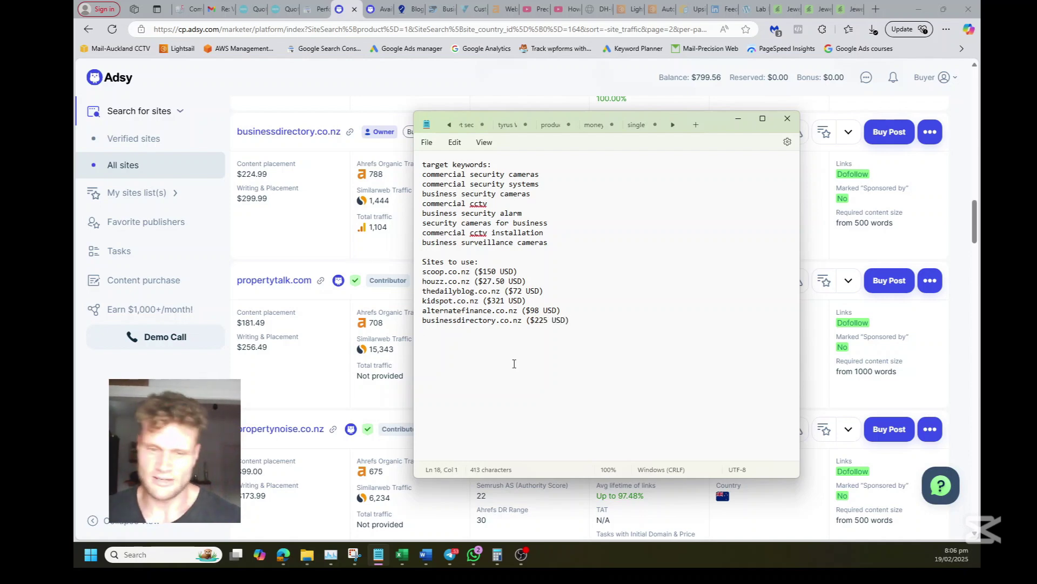
- Close the businessdirectory.co.nz performers and blog tabs in the browser and return to the Adsy listings
click(366, 267)
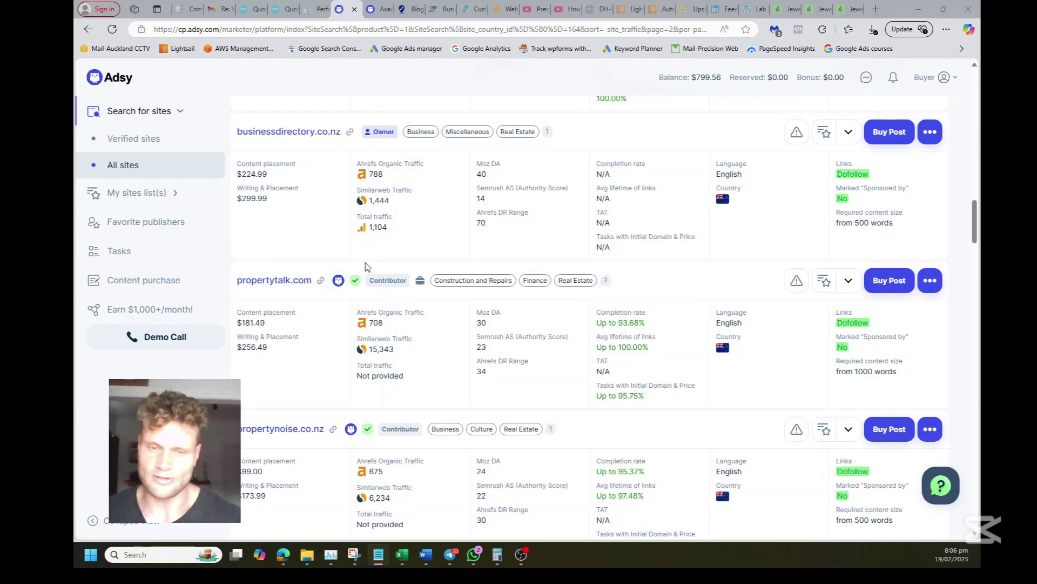
click(386, 11)
key(ctrl+w)
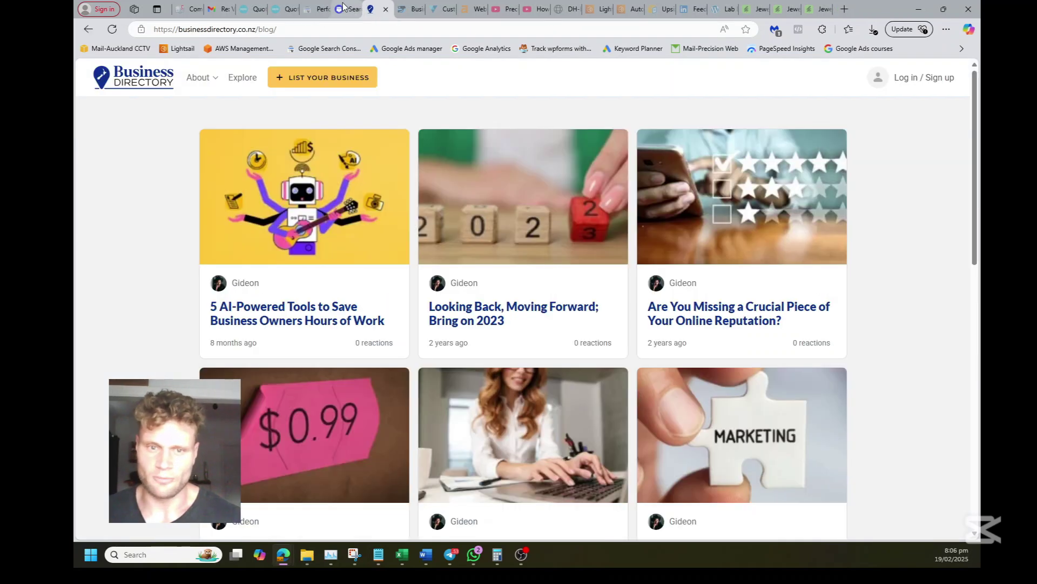
key(ctrl+w)
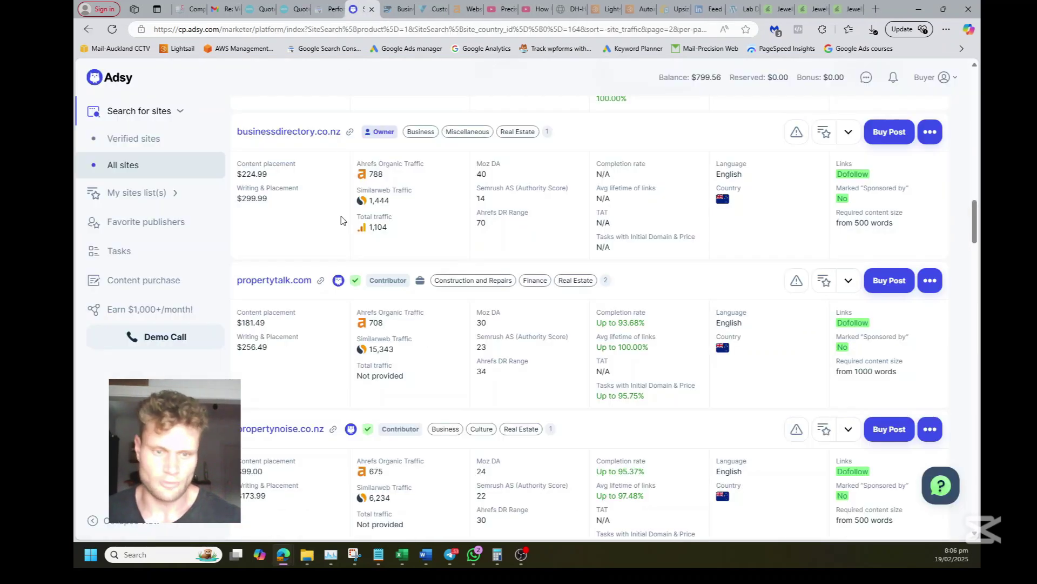
- Check the Ahrefs organic traffic of the propertytalk.com listing and open the site in a new tab
scroll(343, 224, down, 2)
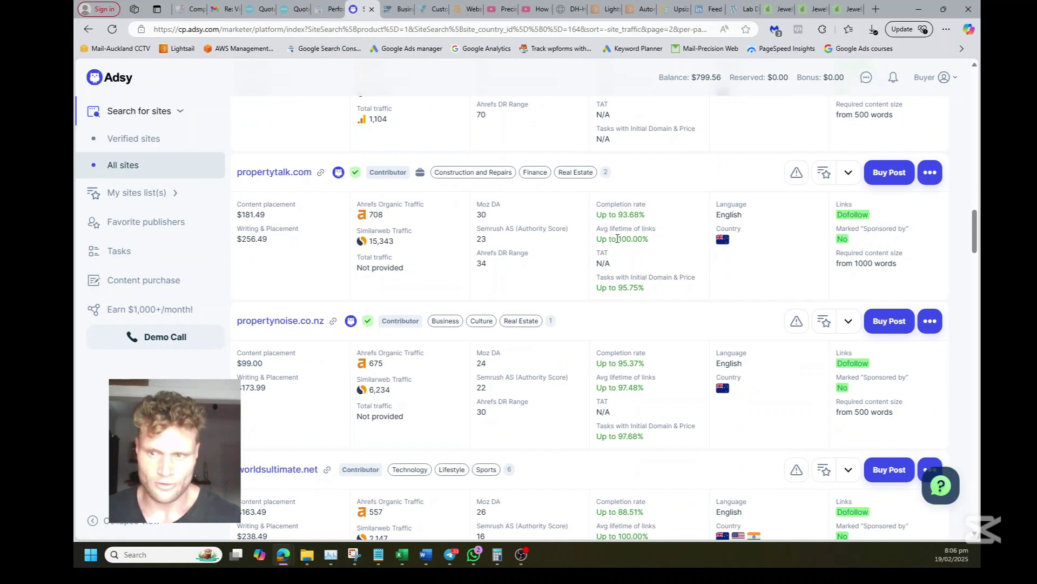
mouse_move(376, 216)
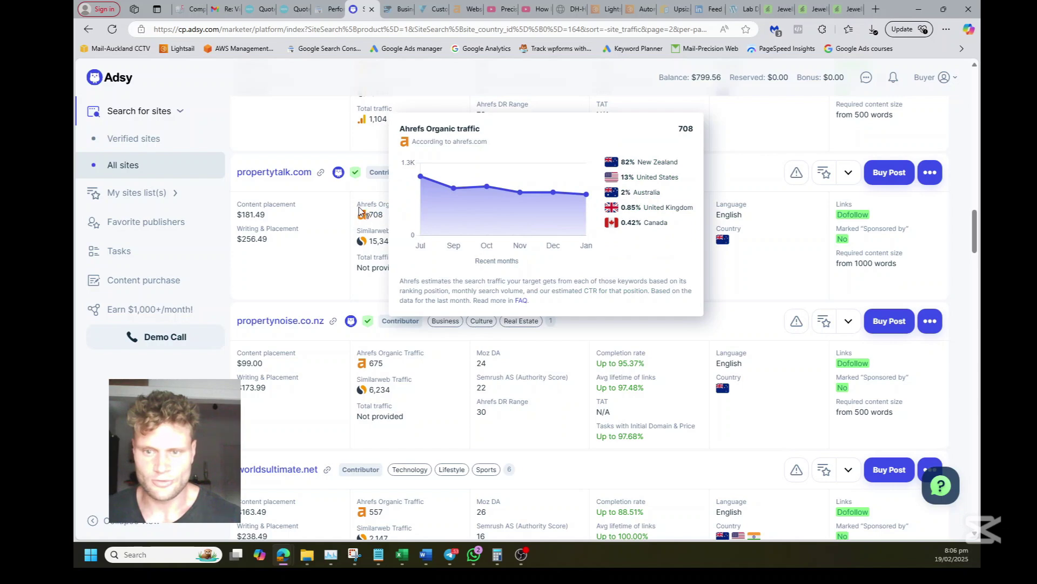
right_click(265, 172)
click(295, 174)
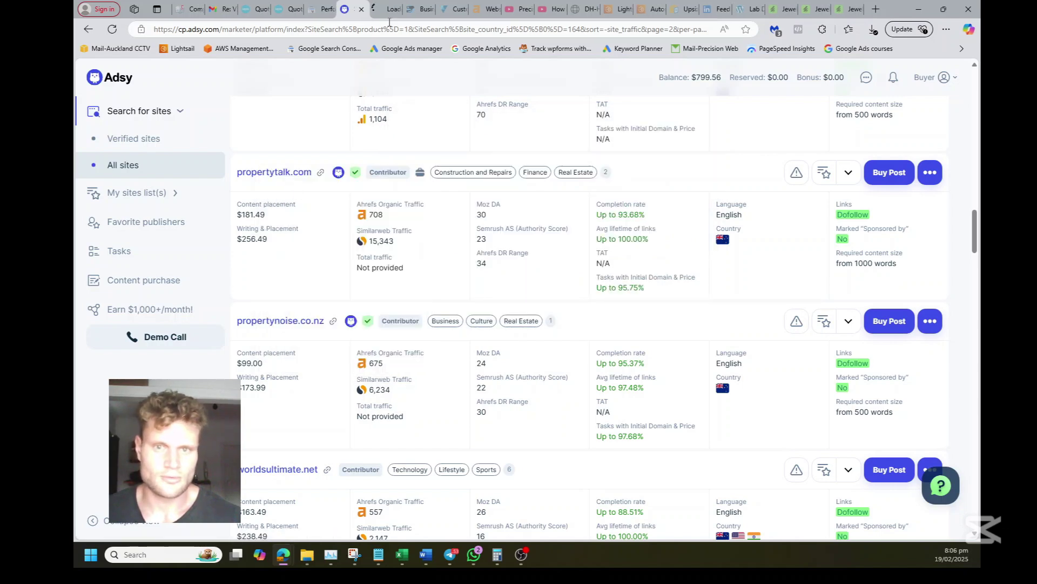
click(387, 5)
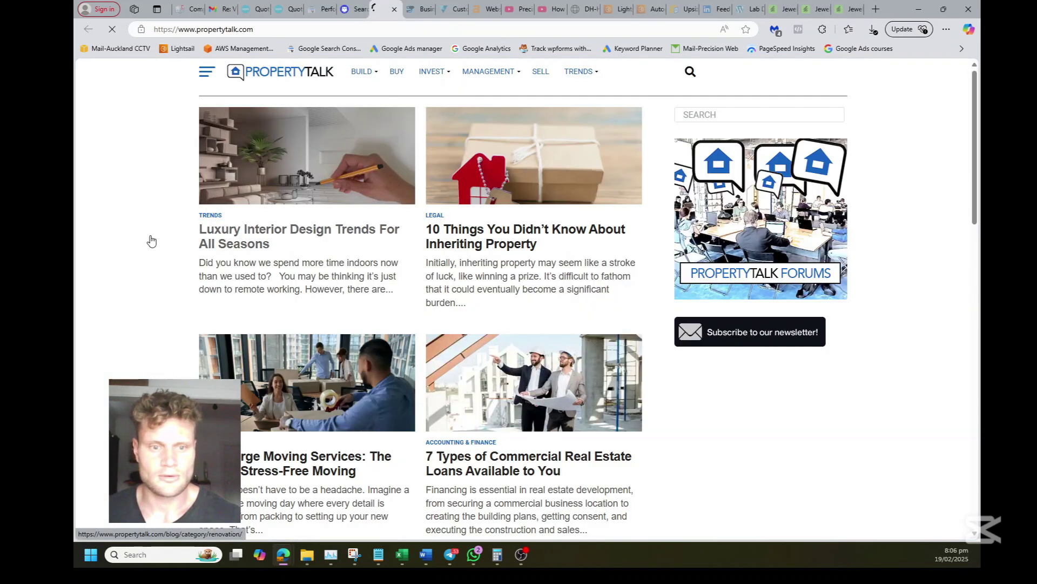
- Look through the articles on the PropertyTalk homepage and recheck the site's Ahrefs traffic by country on Adsy
scroll(149, 236, down, 10)
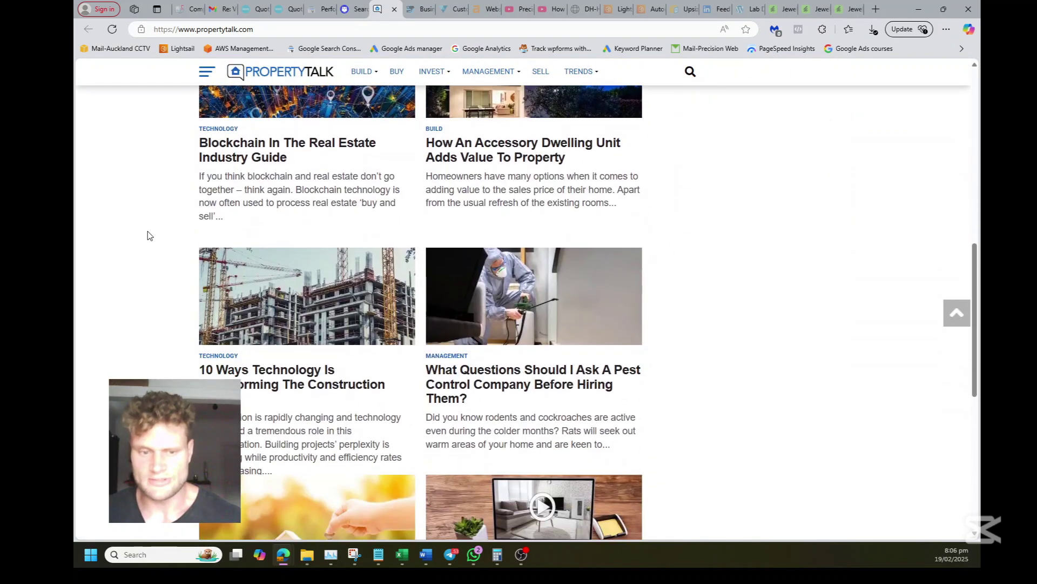
scroll(149, 235, up, 5)
click(357, 7)
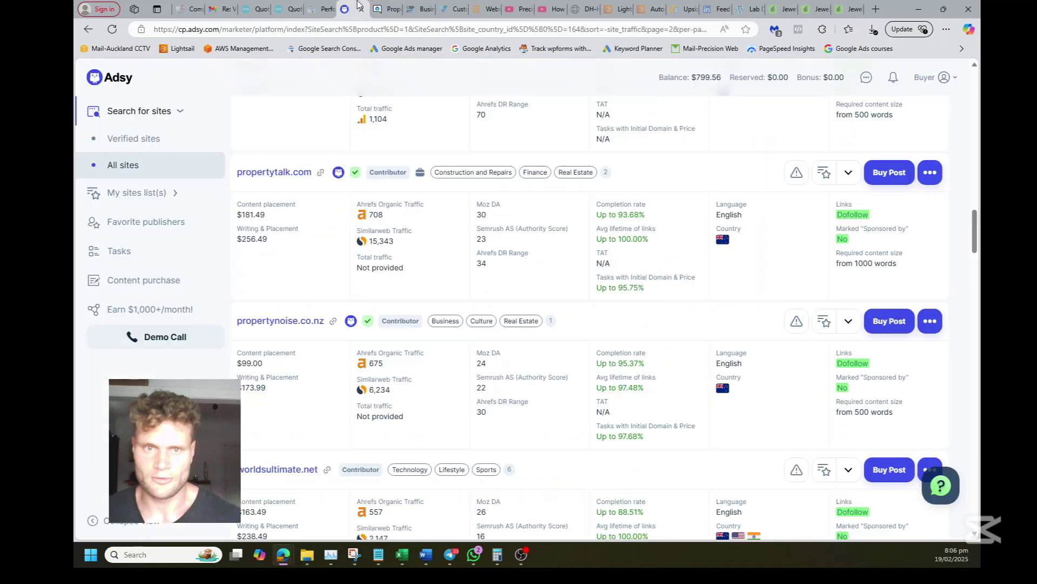
mouse_move(380, 217)
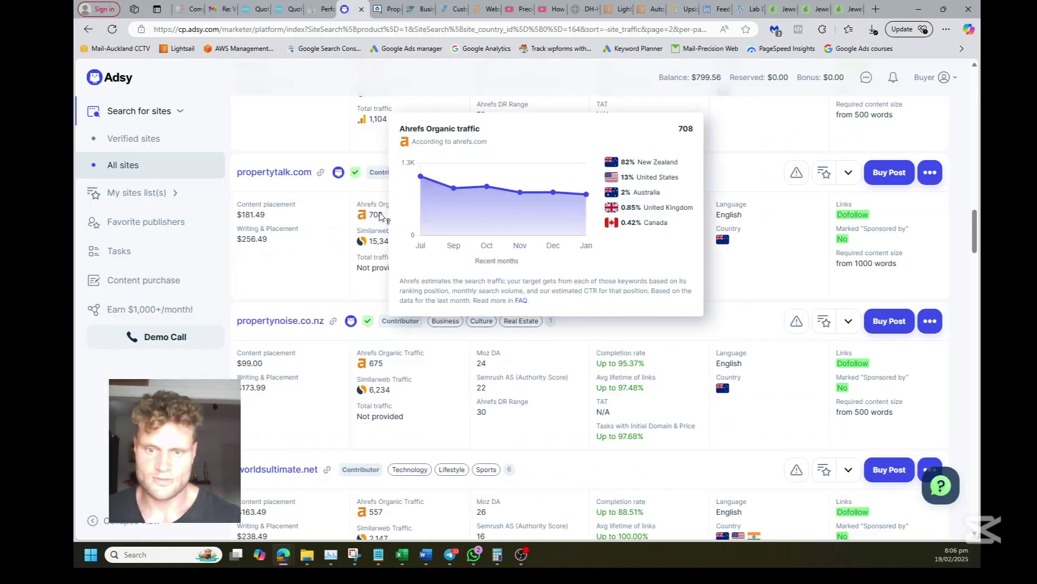
click(388, 8)
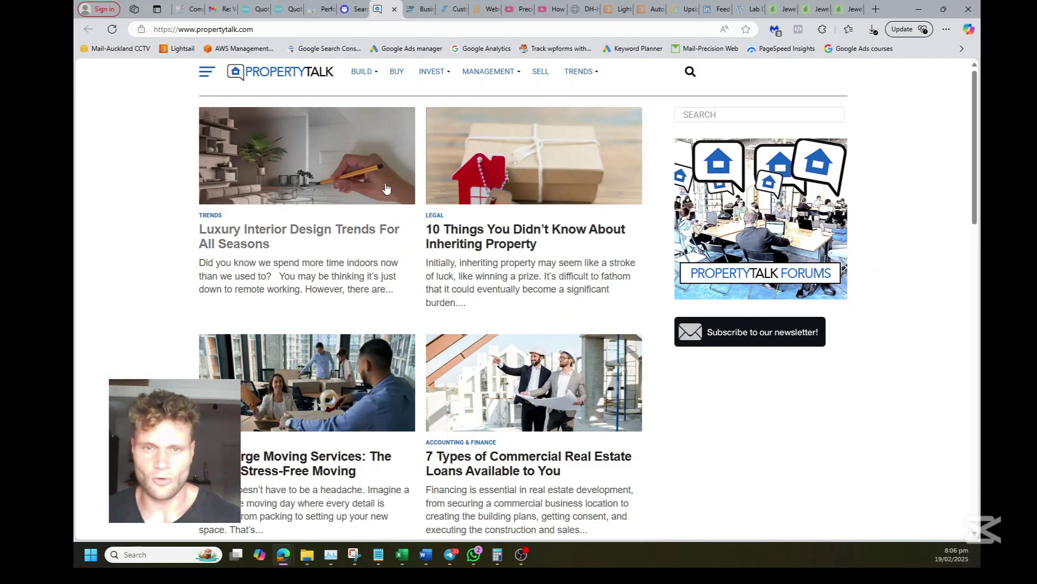
- Add propertytalk.com with its $182 price to the Notepad list of sites to use
click(352, 9)
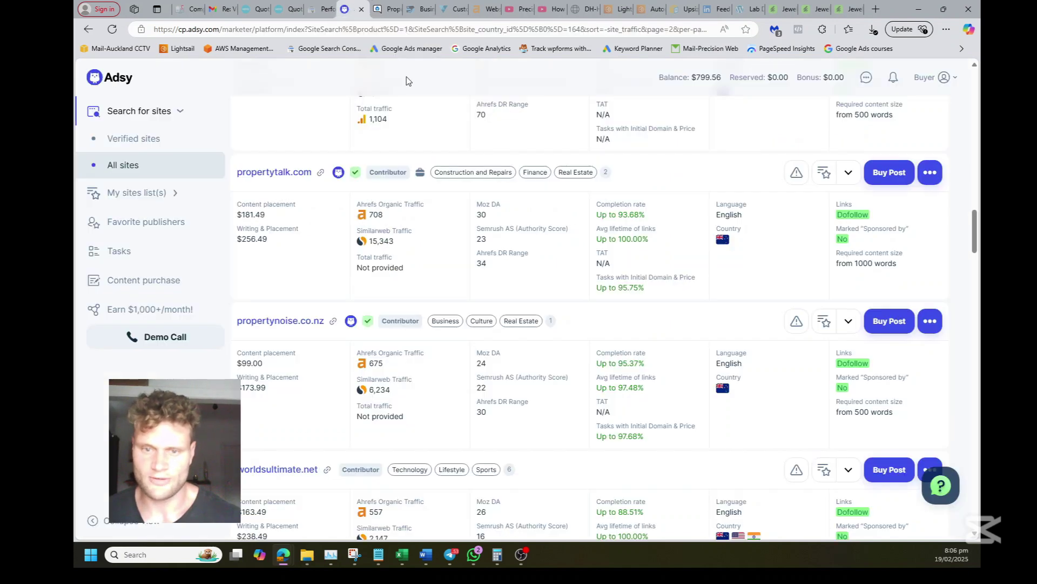
click(378, 554)
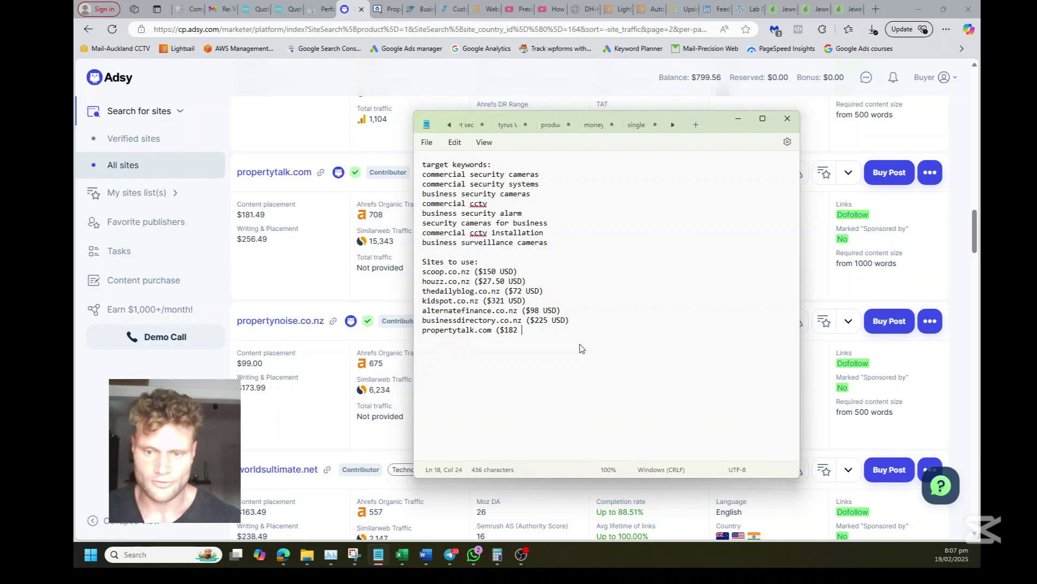
click(354, 405)
- Check the Ahrefs organic traffic of the propertynoise.co.nz listing, open the site in a new tab and close the PropertyTalk one
scroll(357, 197, down, 2)
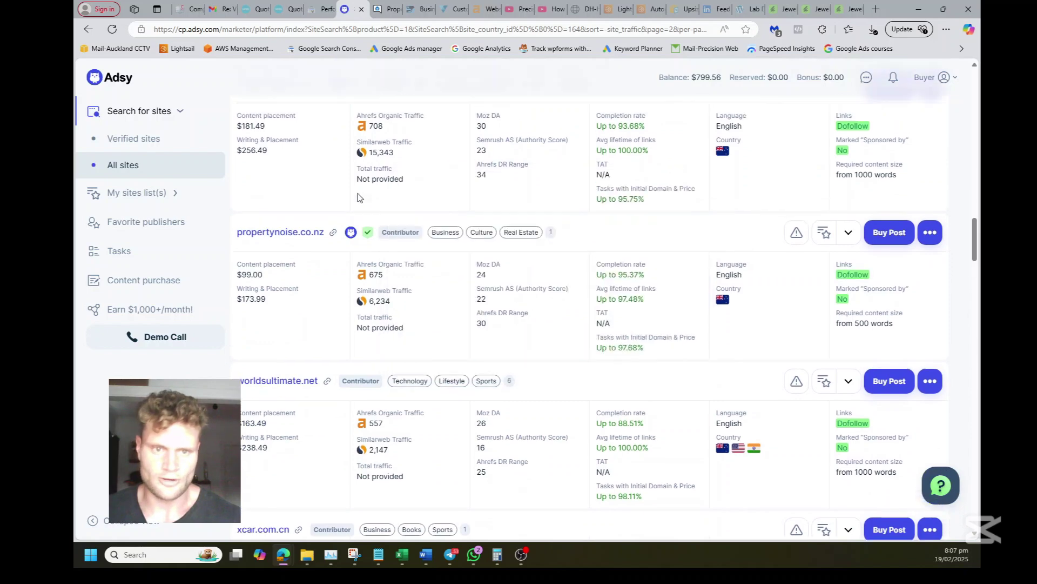
scroll(357, 197, up, 1)
mouse_move(374, 313)
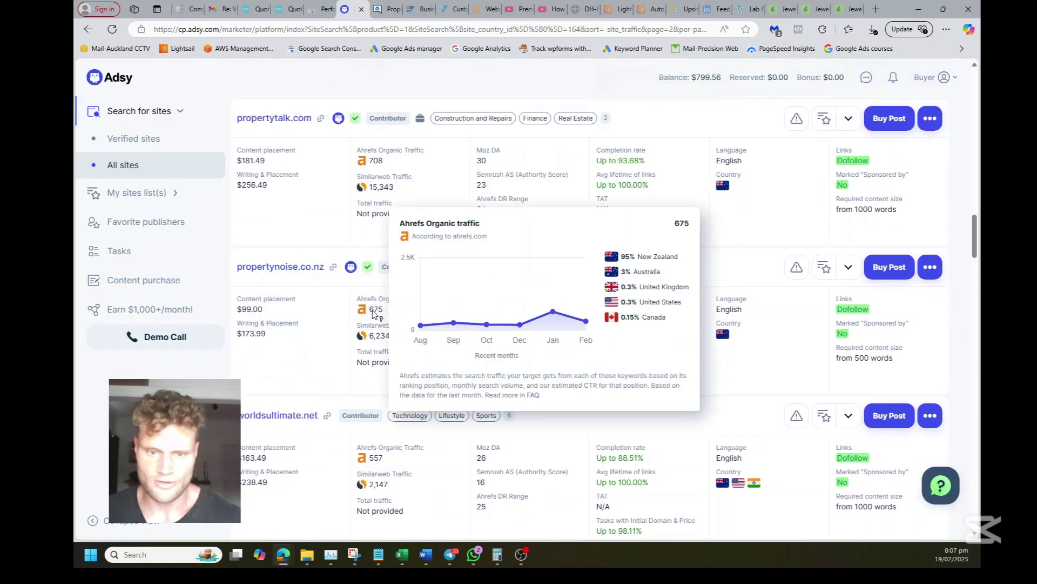
click(279, 267)
click(387, 10)
click(387, 10)
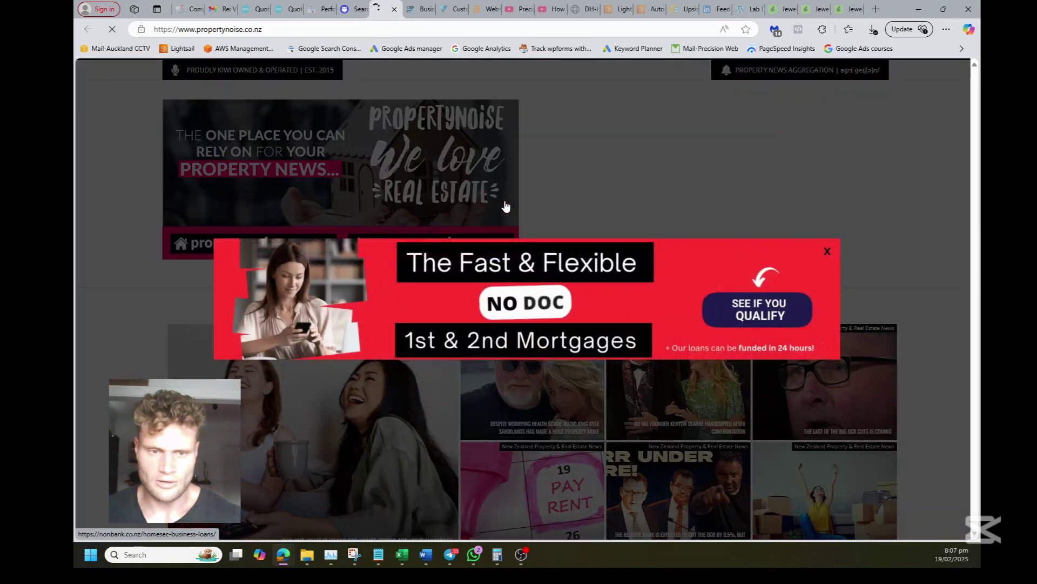
- Dismiss the mortgage pop-up advert and look over the Property Noise homepage's news, adverts and sponsored posts
click(827, 251)
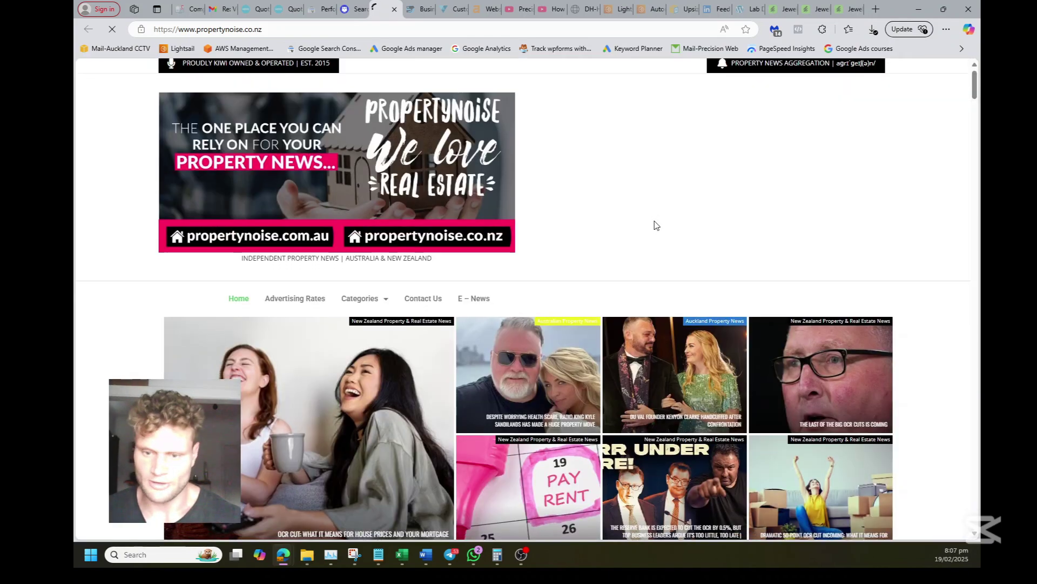
scroll(657, 225, down, 3)
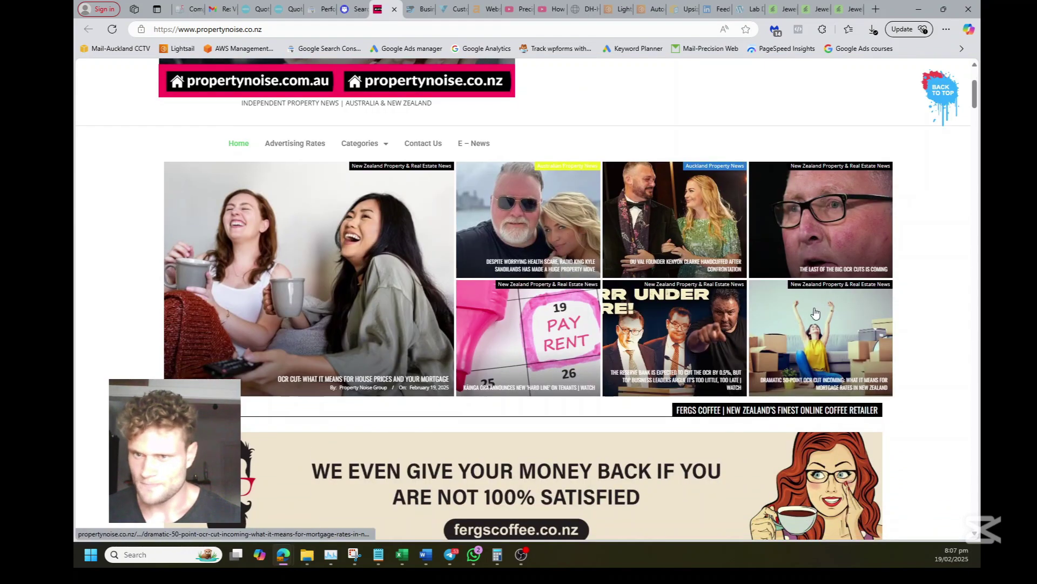
scroll(815, 313, down, 6)
scroll(382, 358, down, 3)
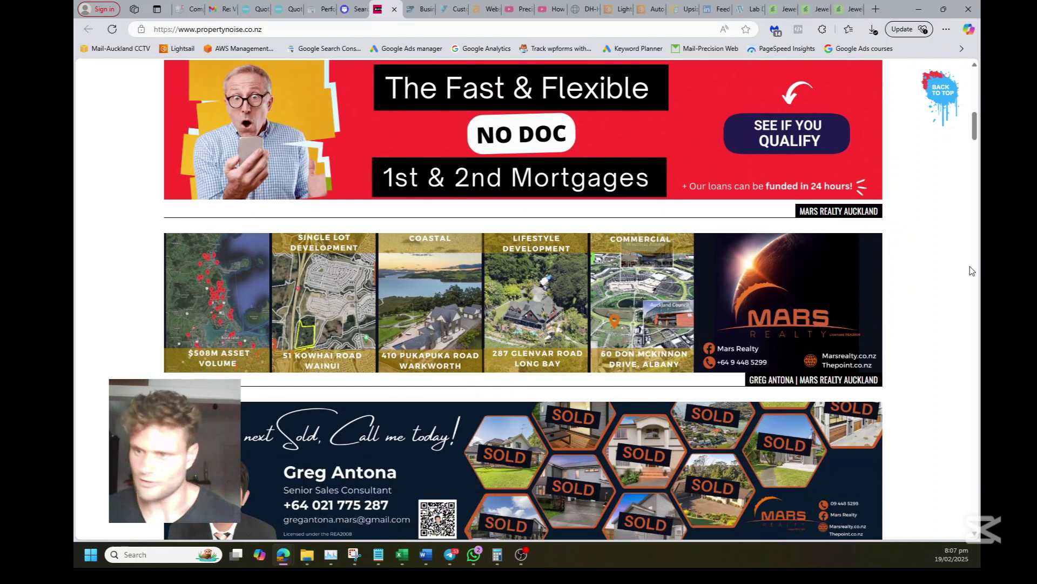
scroll(964, 240, down, 10)
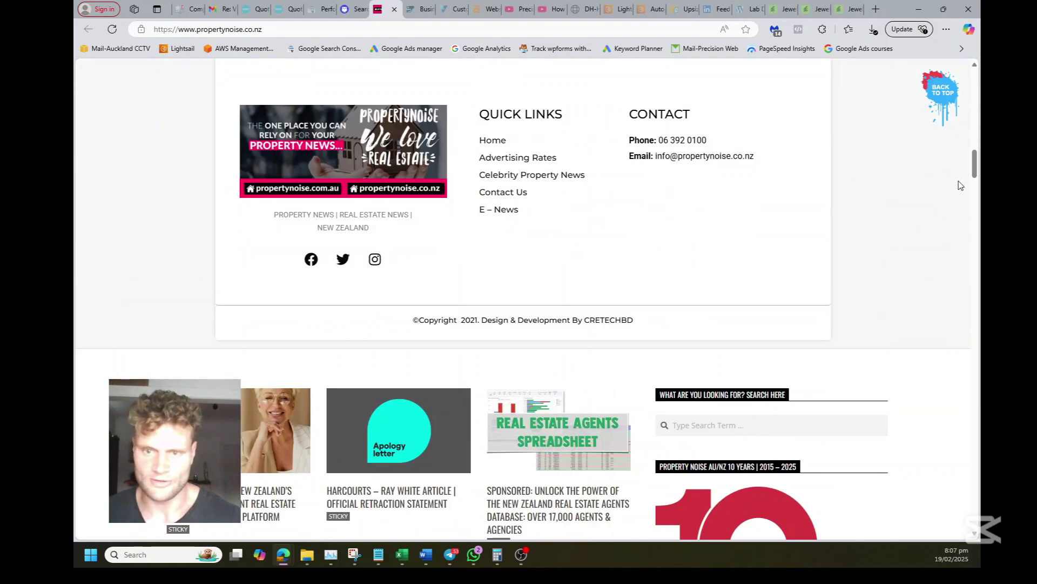
scroll(961, 185, down, 7)
scroll(927, 220, up, 3)
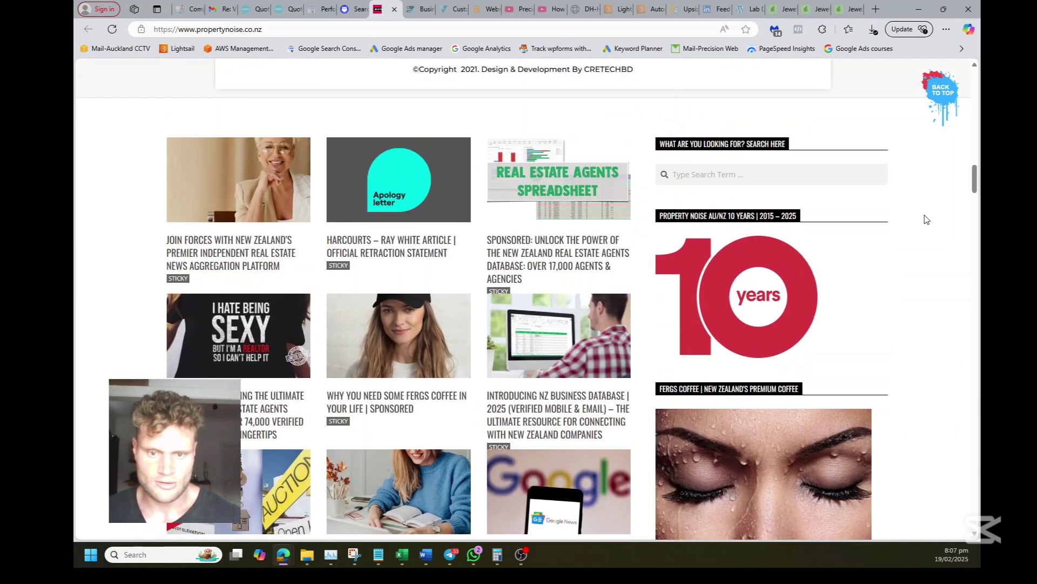
scroll(918, 224, up, 1)
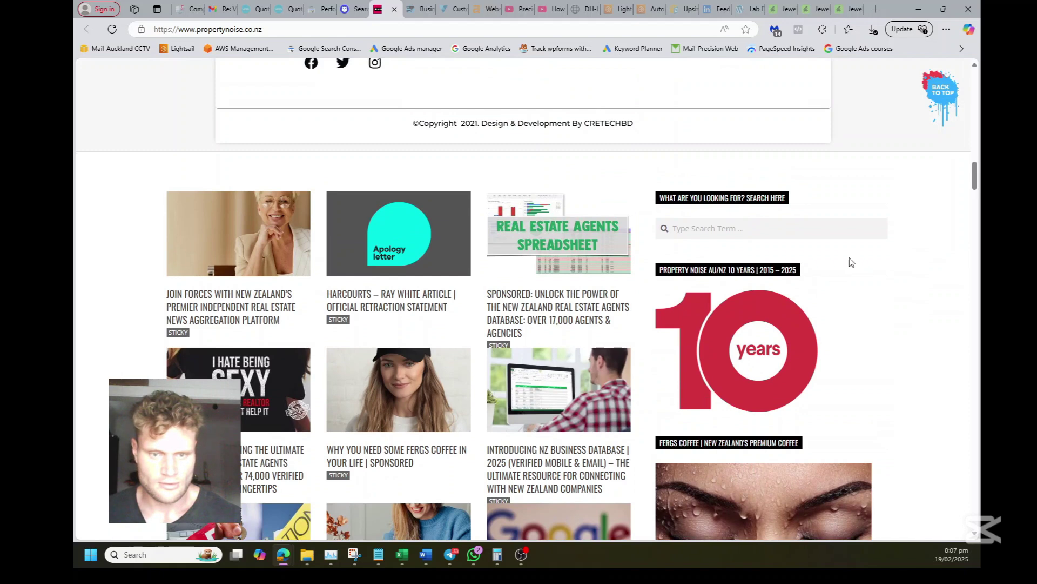
scroll(882, 255, down, 2)
- Open the Adsy post purchase page for propertynoise.co.nz in a new tab and check the publisher's completed tasks and sponsored marking
click(346, 6)
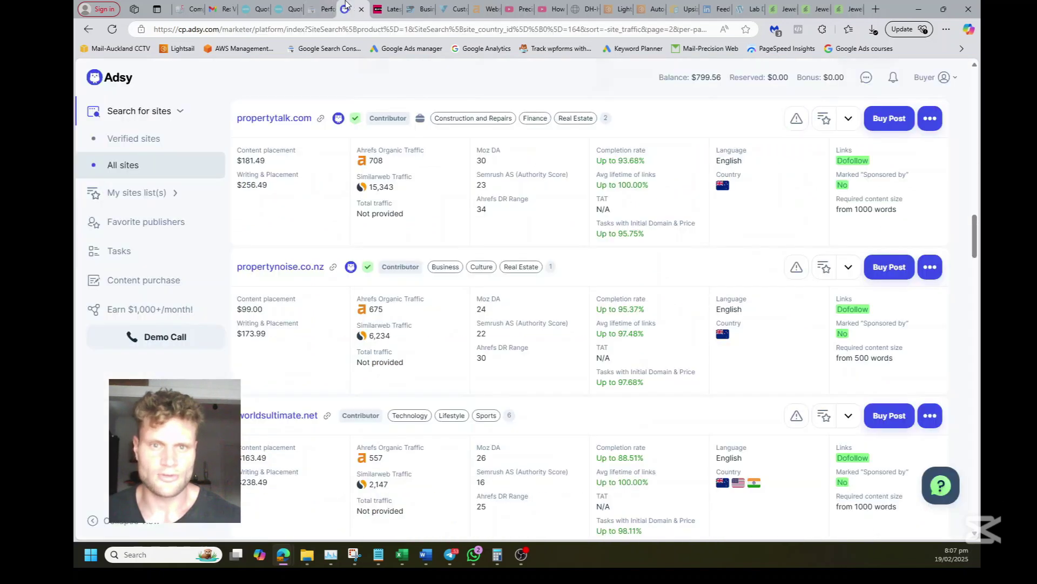
right_click(889, 267)
click(892, 276)
click(413, 8)
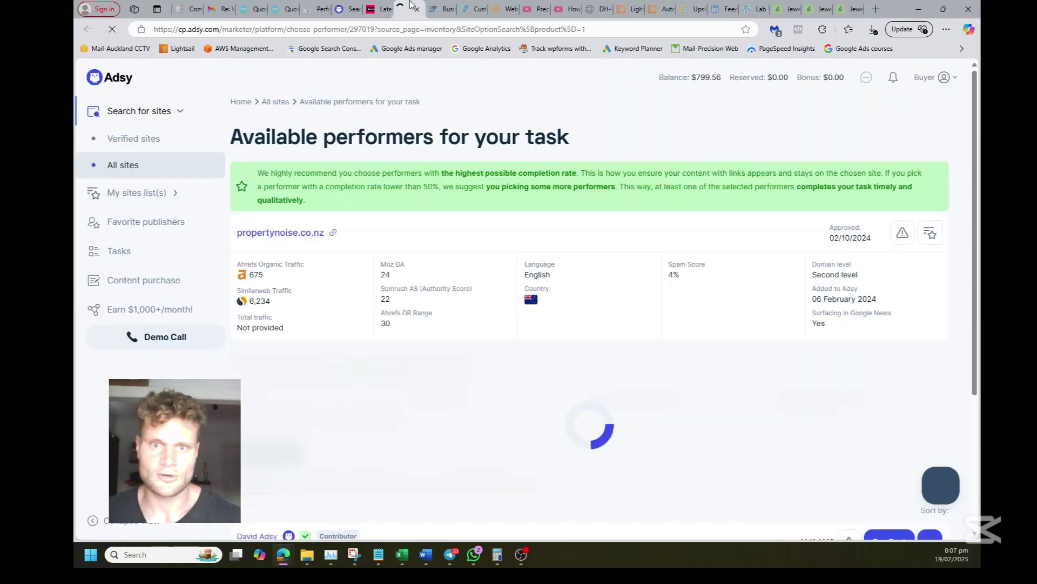
scroll(639, 233, down, 5)
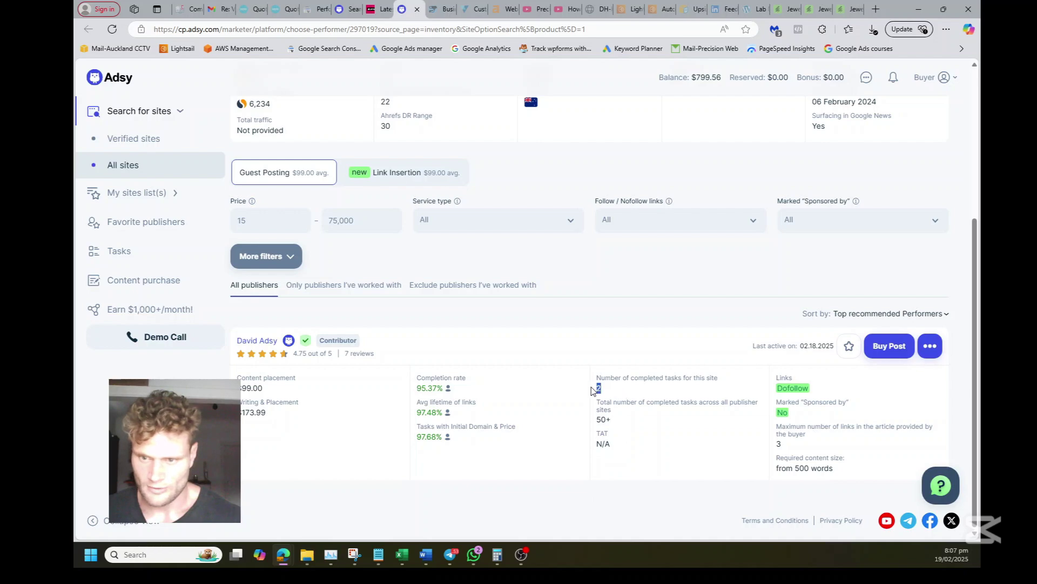
click(702, 440)
double_click(782, 412)
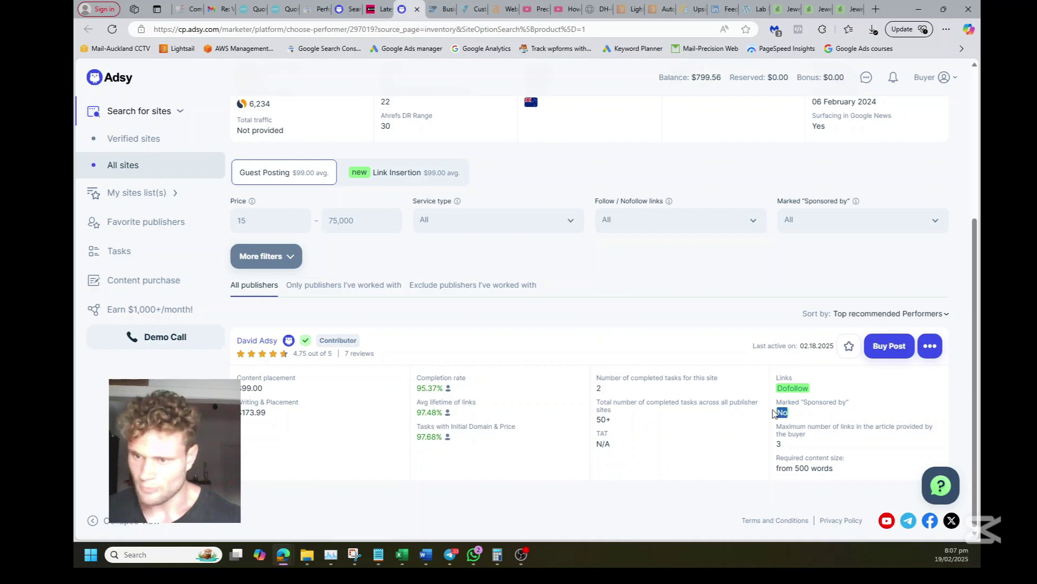
- Close the propertynoise.co.nz purchase page and look through the article headlines and sidebar content on the Property Noise homepage
click(417, 10)
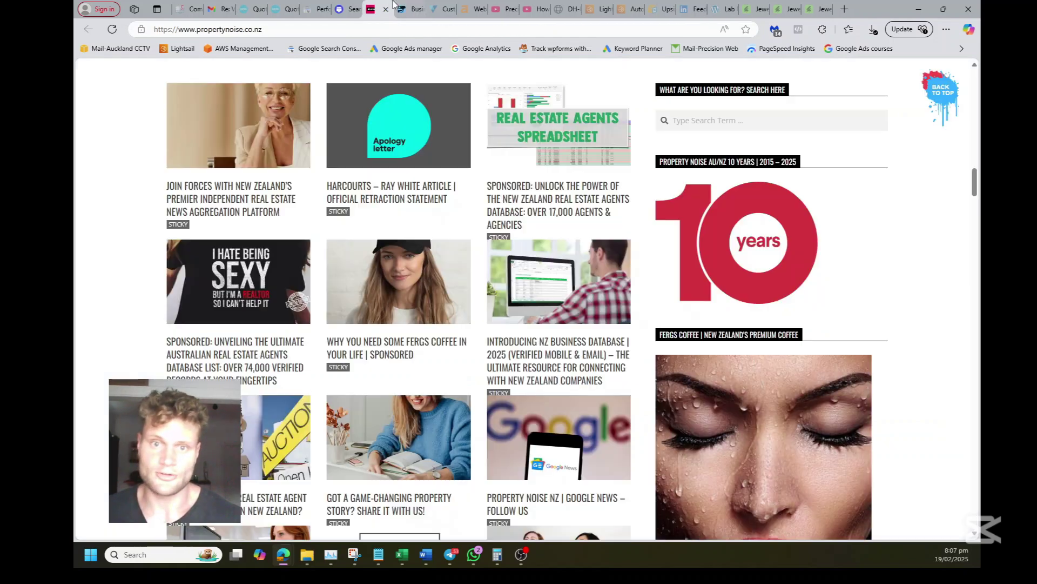
scroll(400, 268, down, 20)
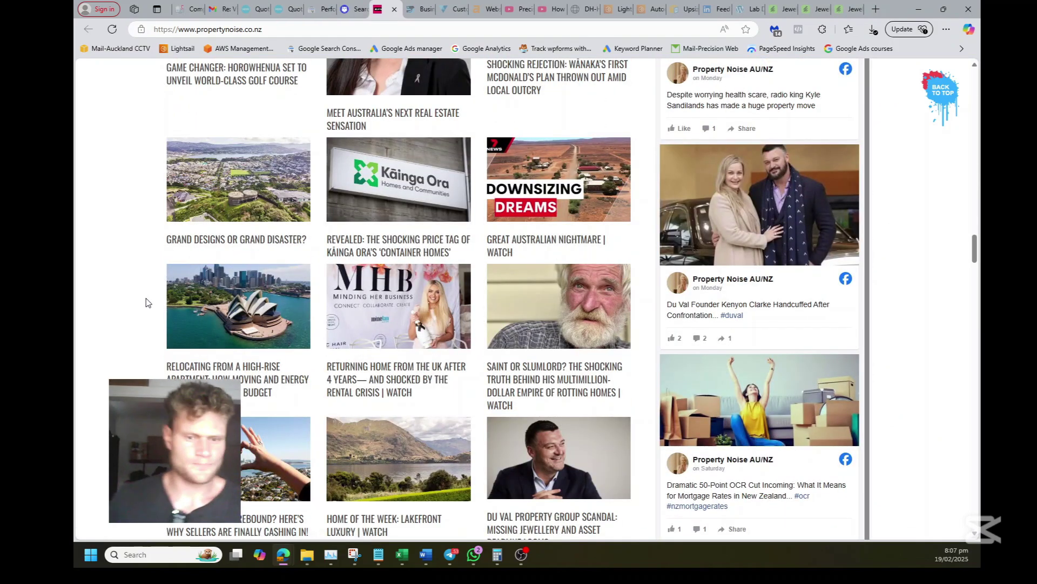
scroll(162, 287, down, 5)
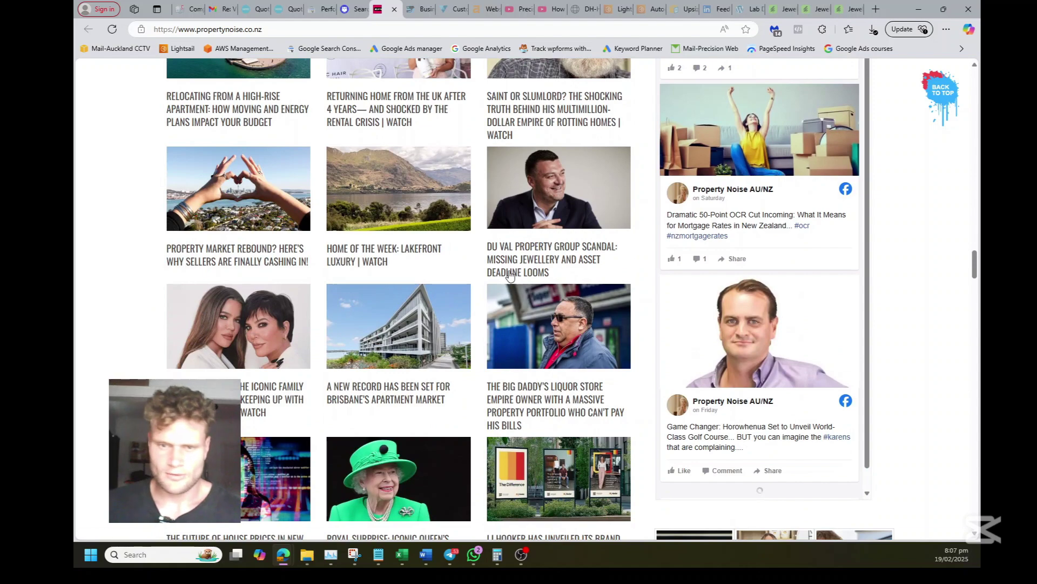
scroll(431, 270, down, 5)
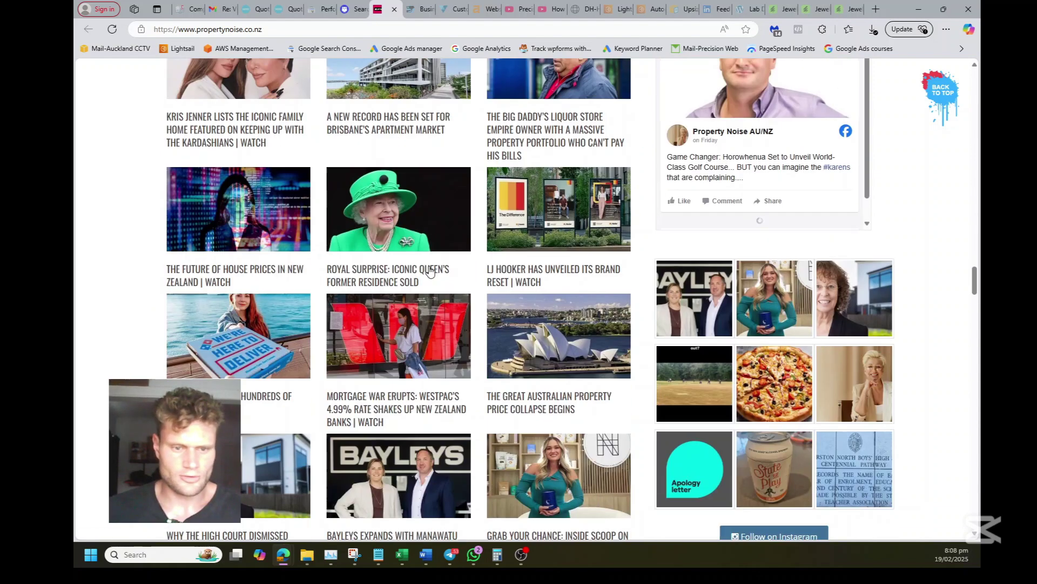
scroll(448, 292, down, 8)
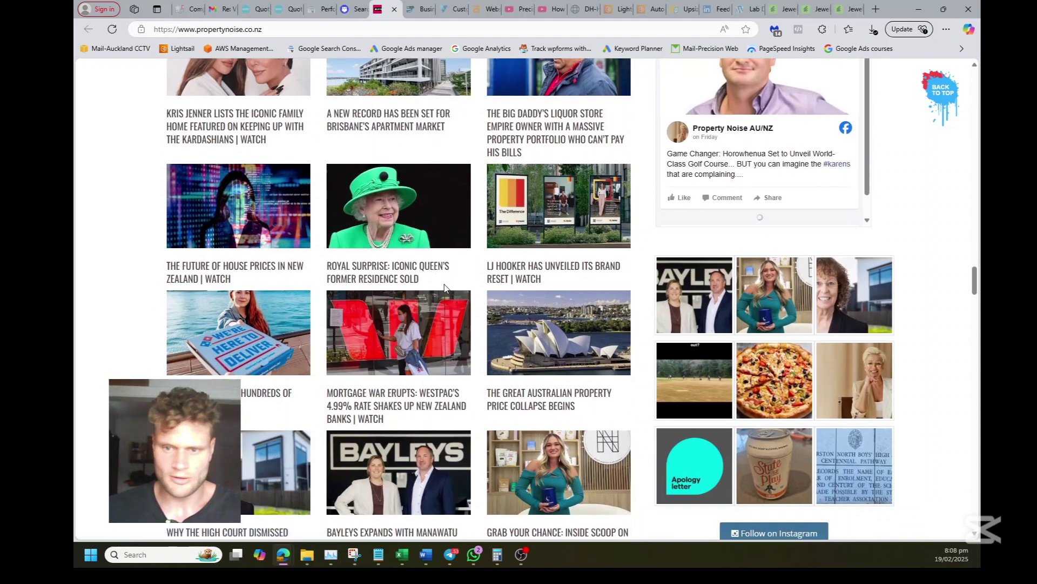
scroll(456, 292, down, 4)
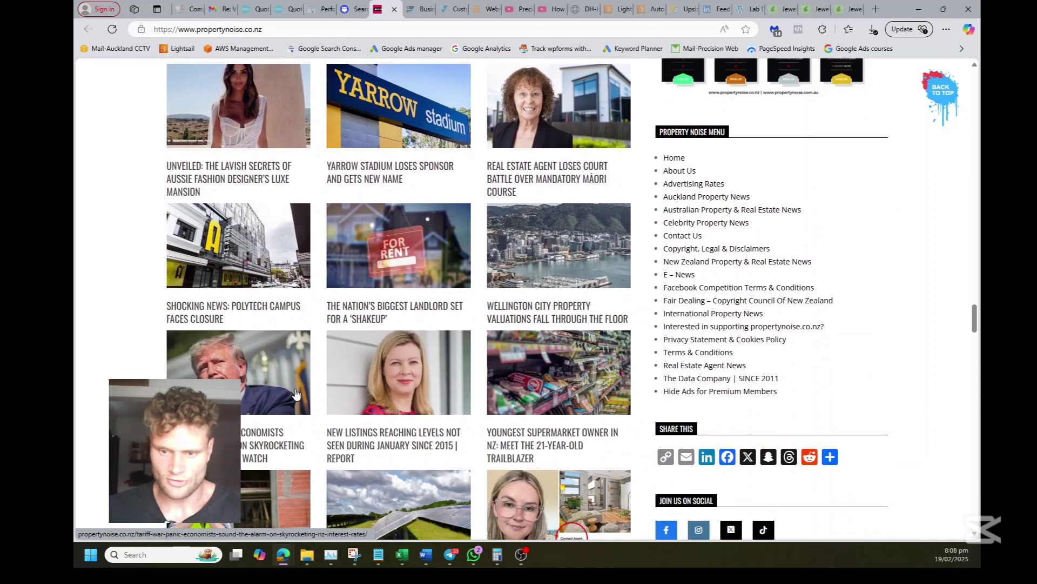
scroll(324, 366, down, 3)
scroll(324, 366, down, 5)
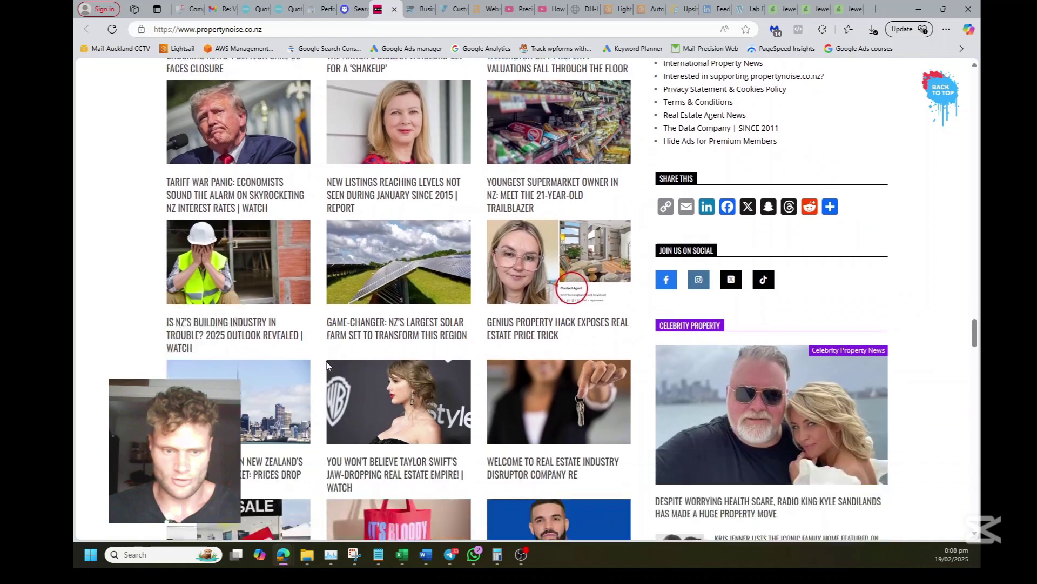
scroll(551, 296, up, 4)
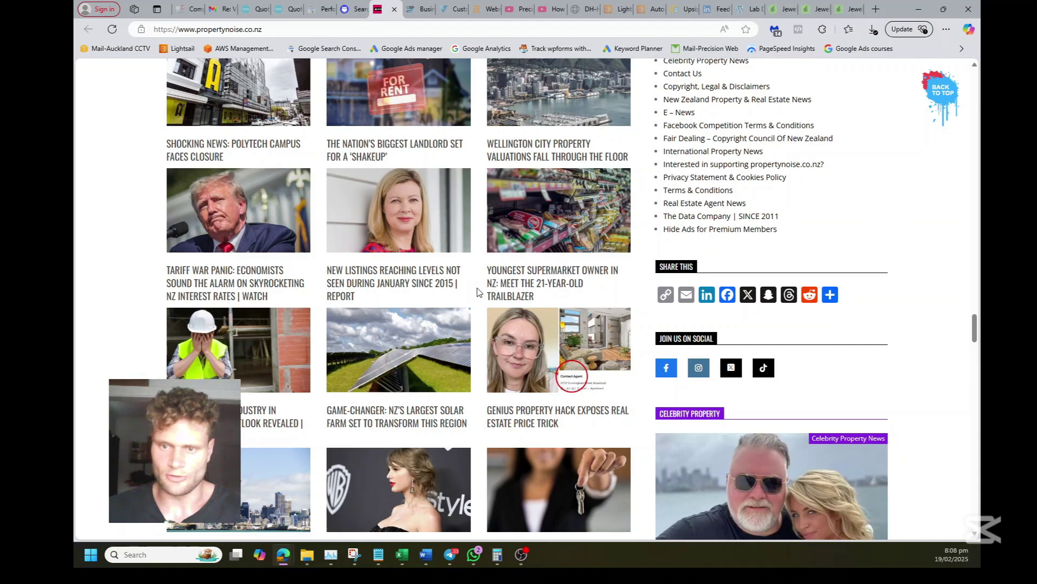
scroll(135, 310, down, 8)
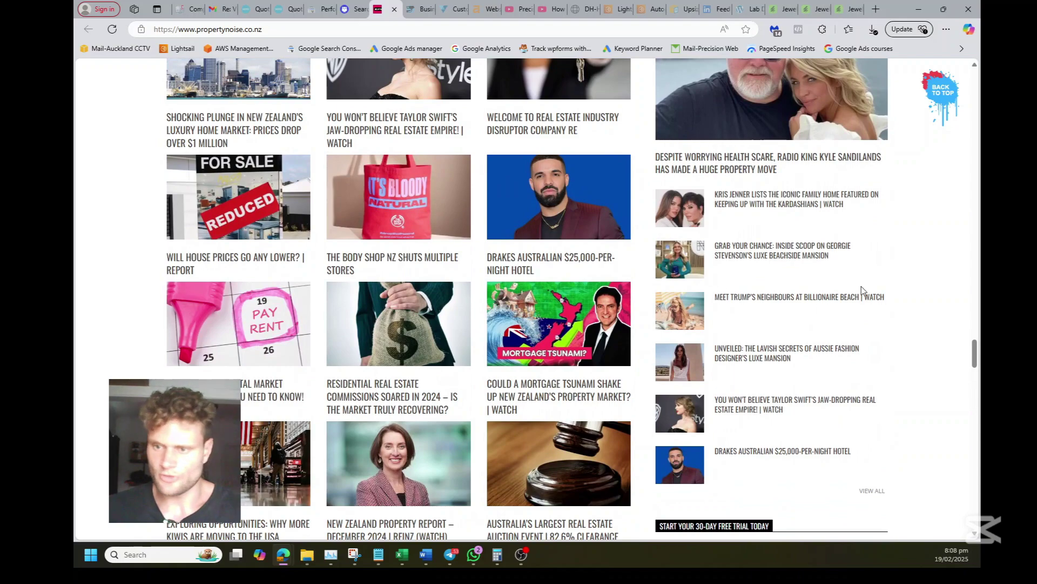
drag(975, 353, 967, 75)
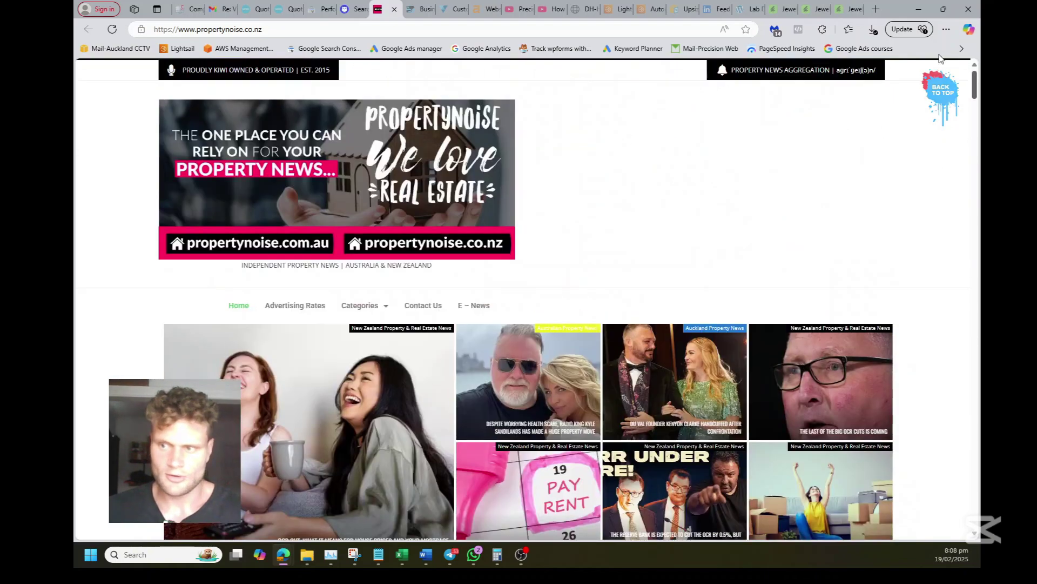
- Add propertynoise.co.nz with its price as ($99 USD) to the Notepad list of sites to use
click(354, 8)
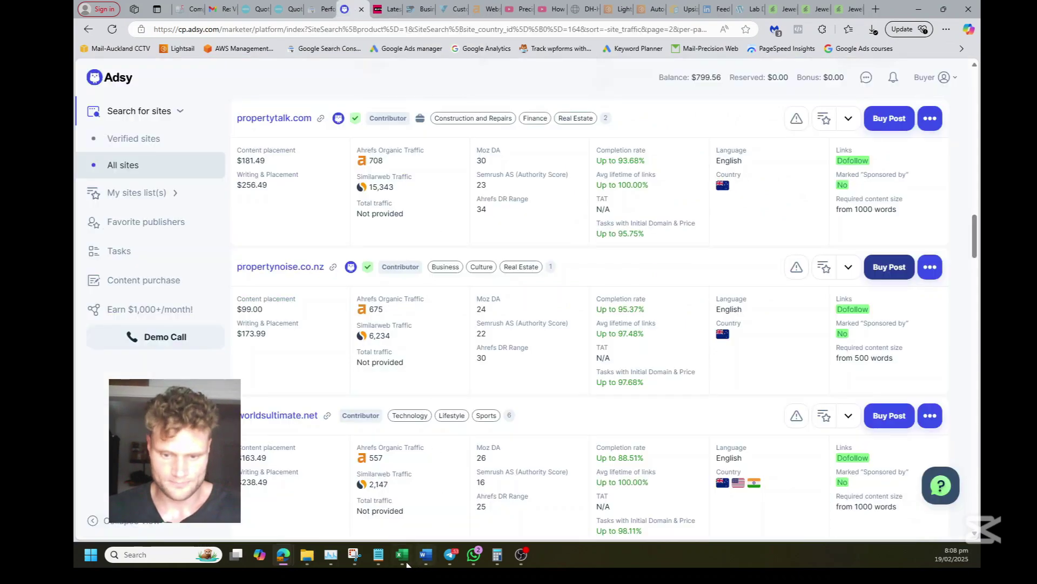
click(378, 554)
text(pr)
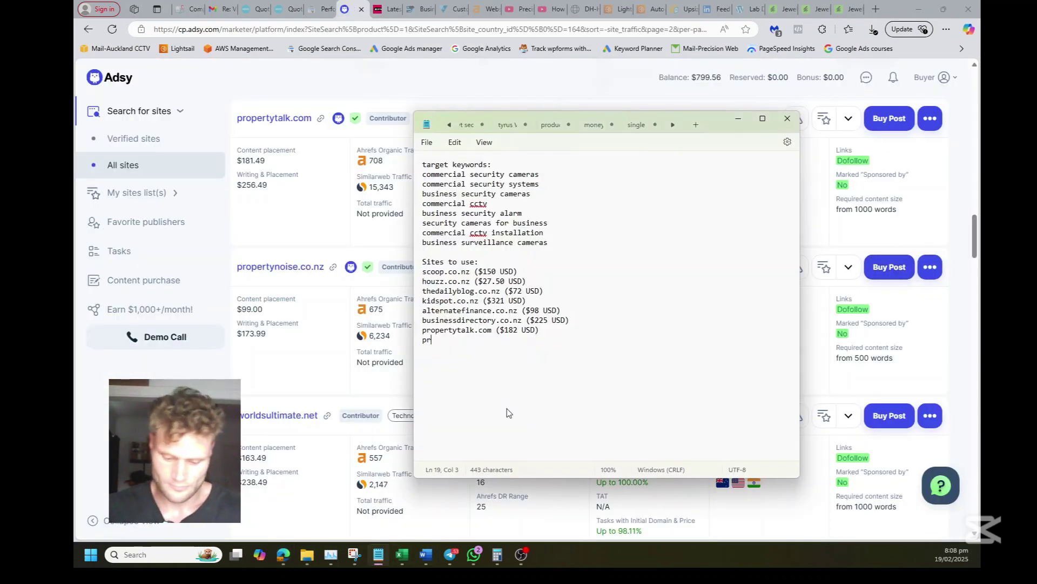
text(opertynoise.co.nz ($99 USD)
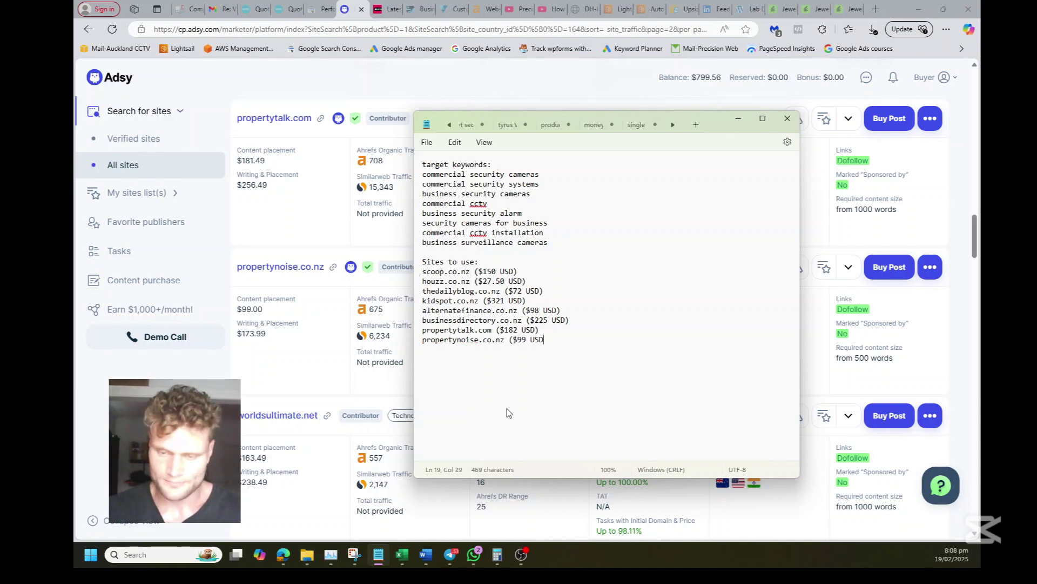
key(Return)
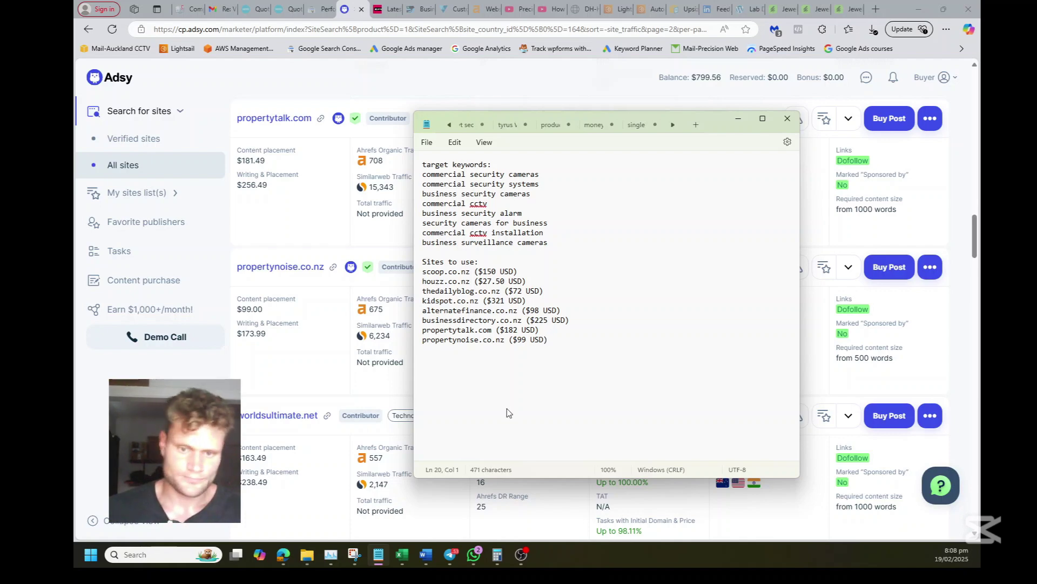
- Return to the Adsy site list, check the Ahrefs traffic by country for worldsultimate.net and review the listings down to nzpod.co.nz
key(alt+Tab)
scroll(374, 237, down, 4)
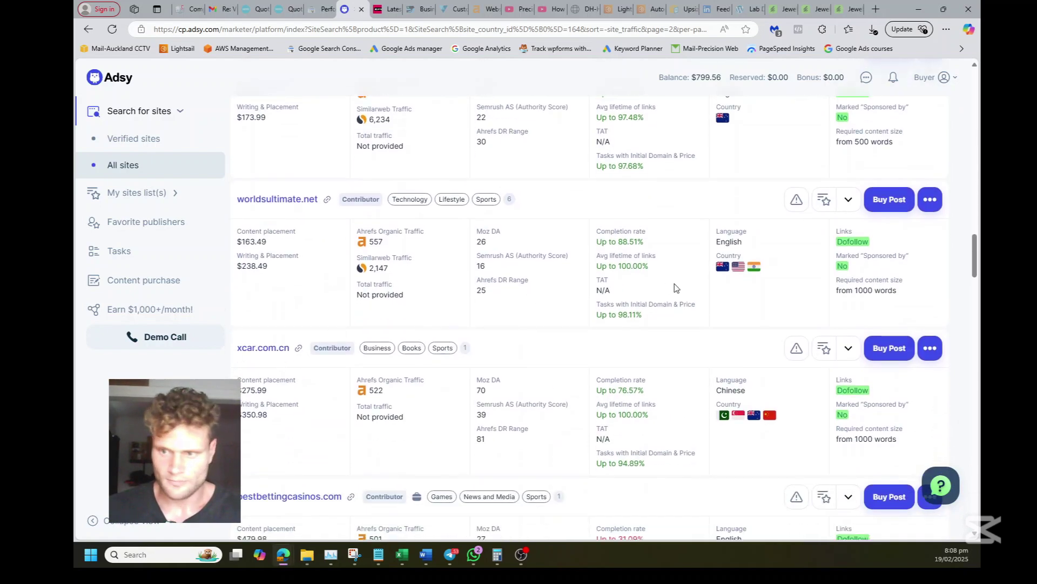
mouse_move(375, 240)
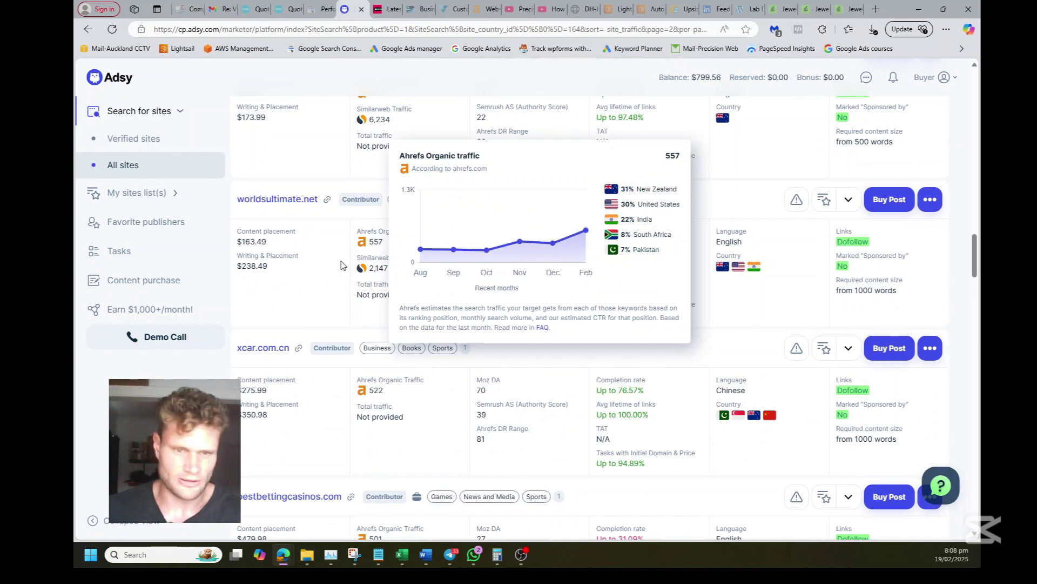
scroll(343, 262, down, 2)
scroll(422, 323, up, 2)
scroll(422, 323, down, 2)
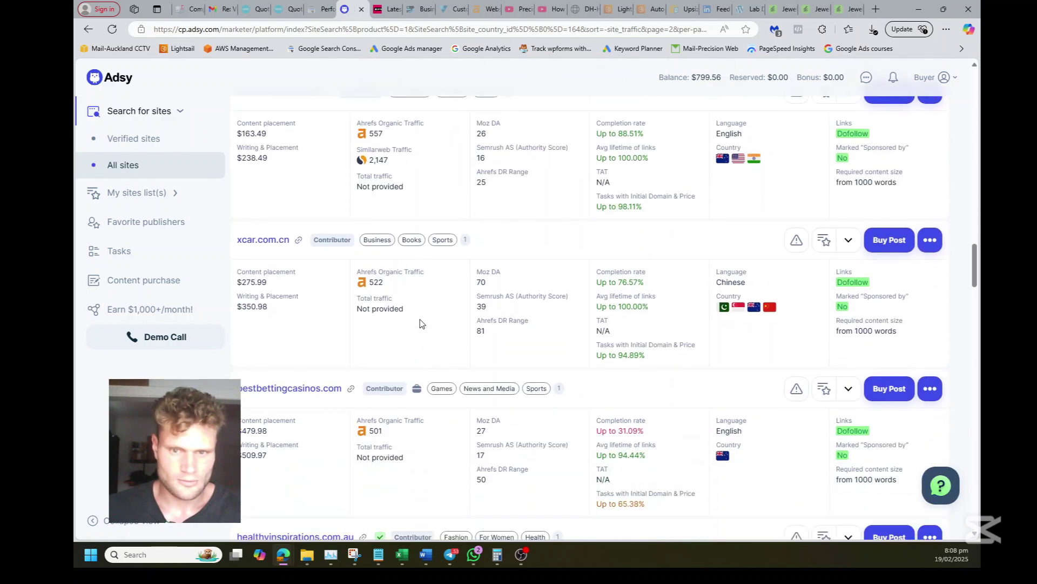
scroll(422, 323, down, 5)
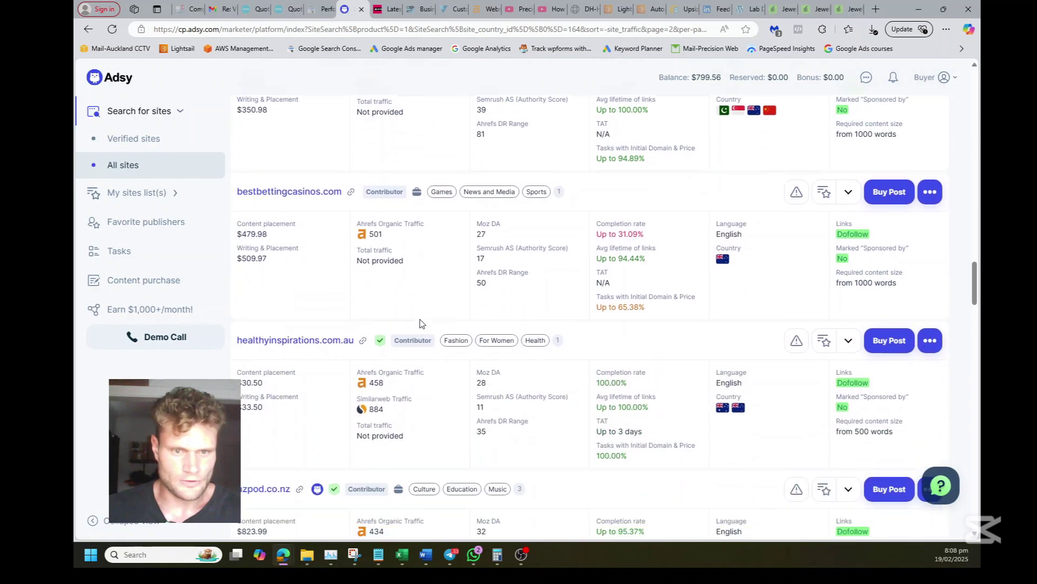
scroll(422, 323, down, 4)
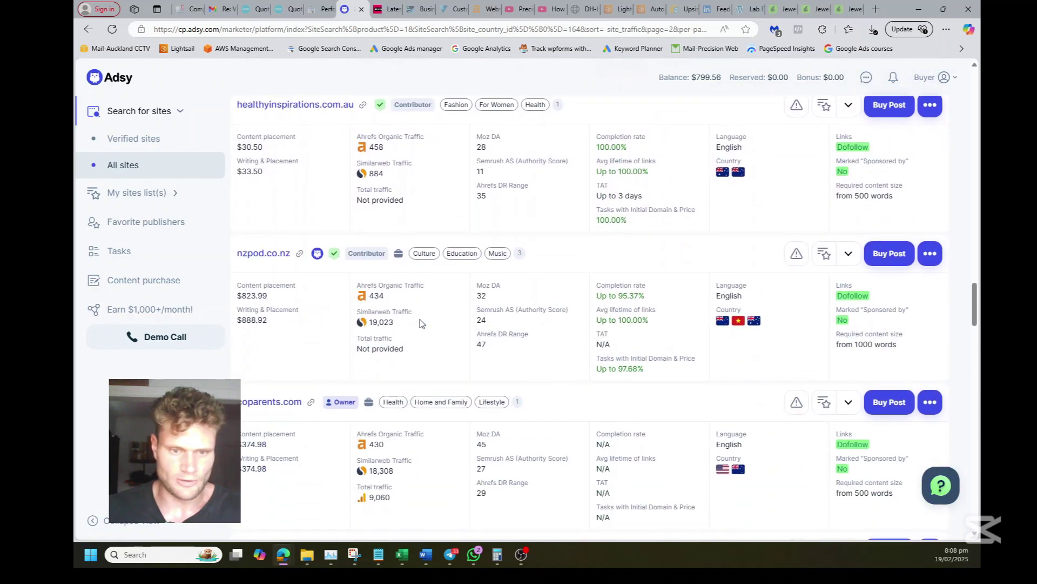
- Check the Ahrefs organic traffic of the horsetalk.co.nz and nvmpaving.com listings
scroll(315, 284, down, 5)
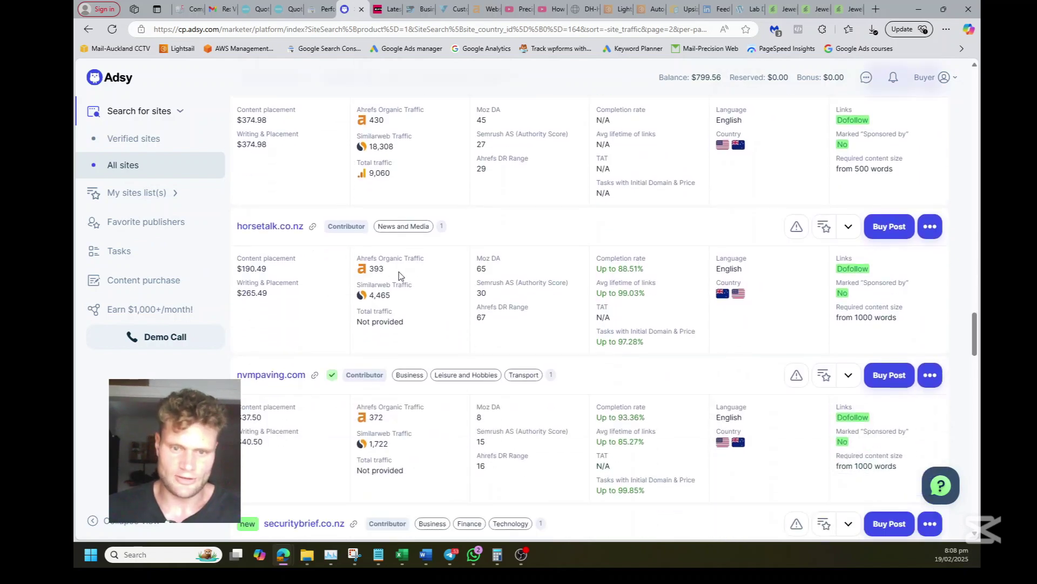
double_click(372, 270)
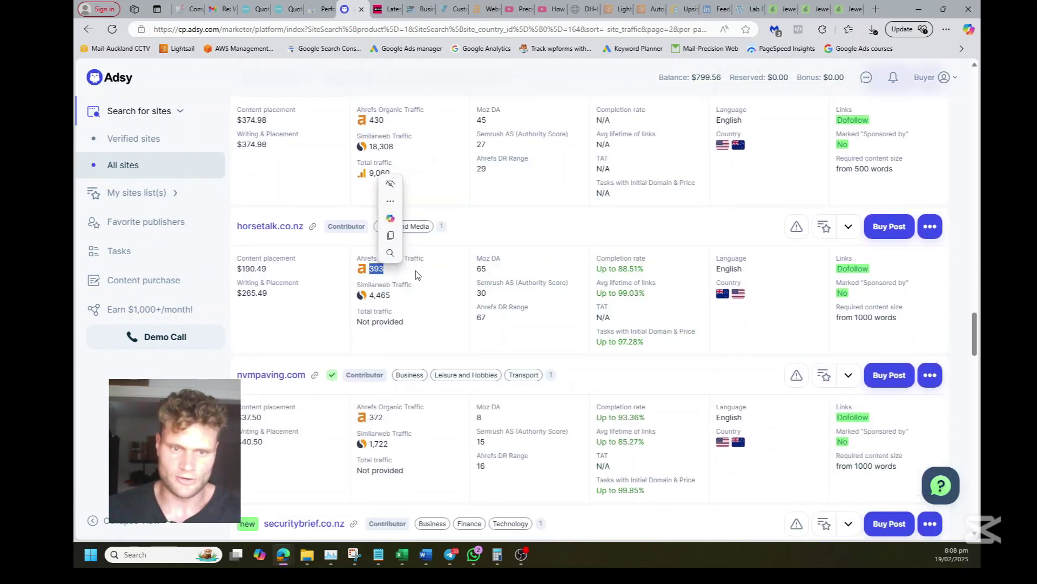
click(319, 280)
scroll(280, 282, down, 3)
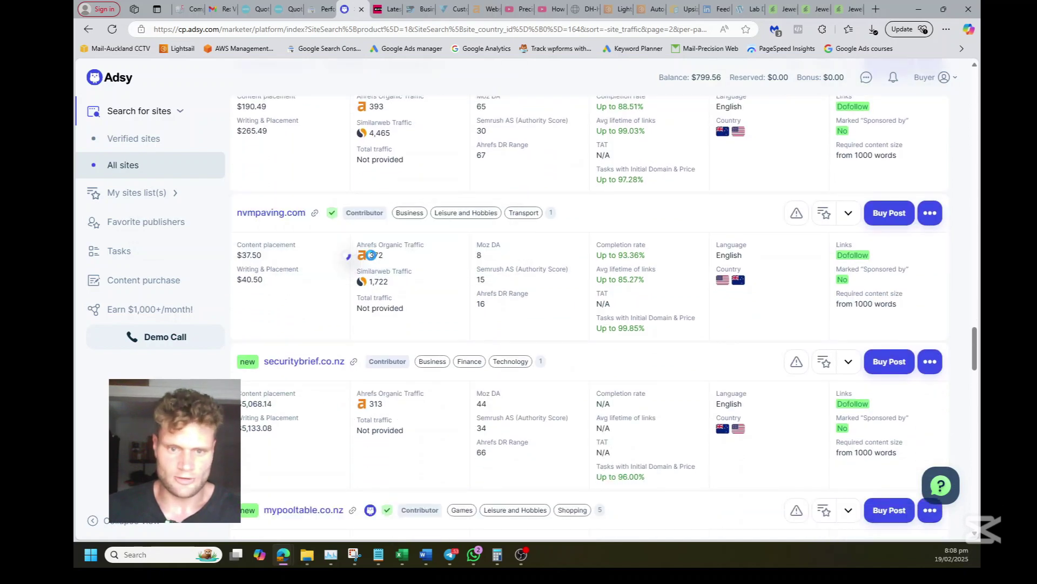
mouse_move(372, 258)
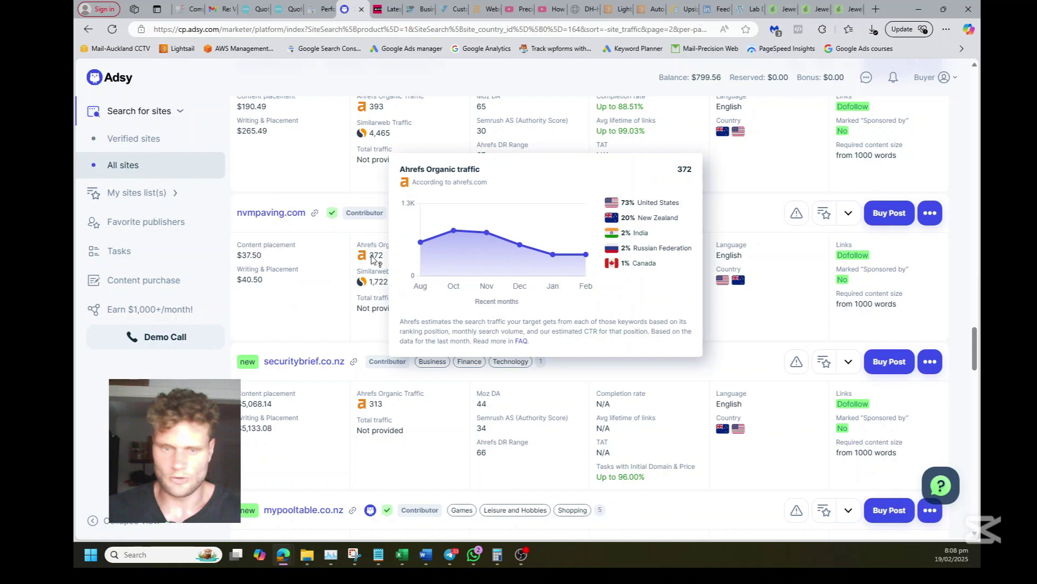
- Open securitybrief.co.nz from its Adsy listing in a new tab and close the Property Noise tab
scroll(341, 285, down, 3)
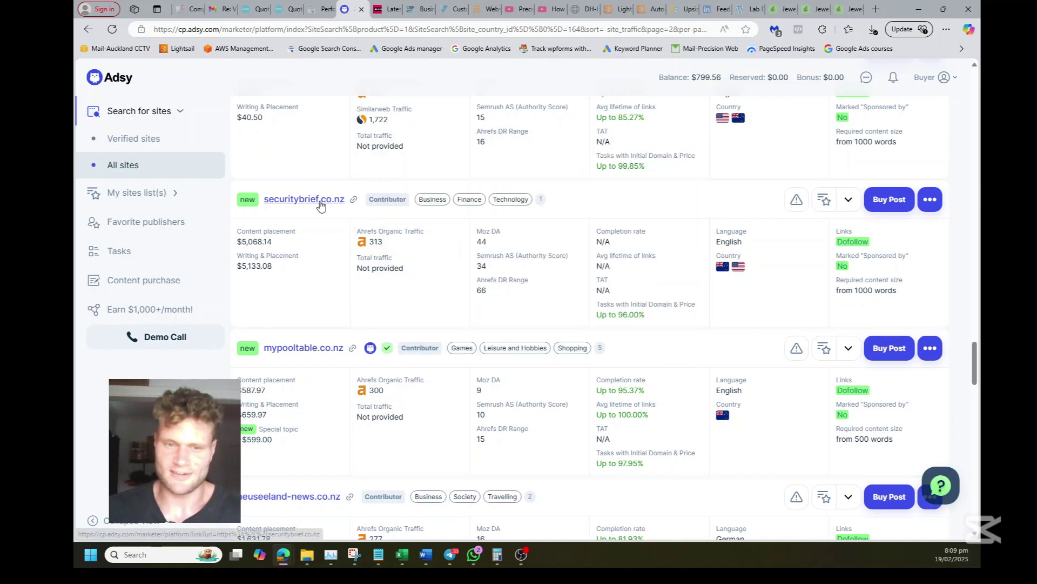
click(320, 204)
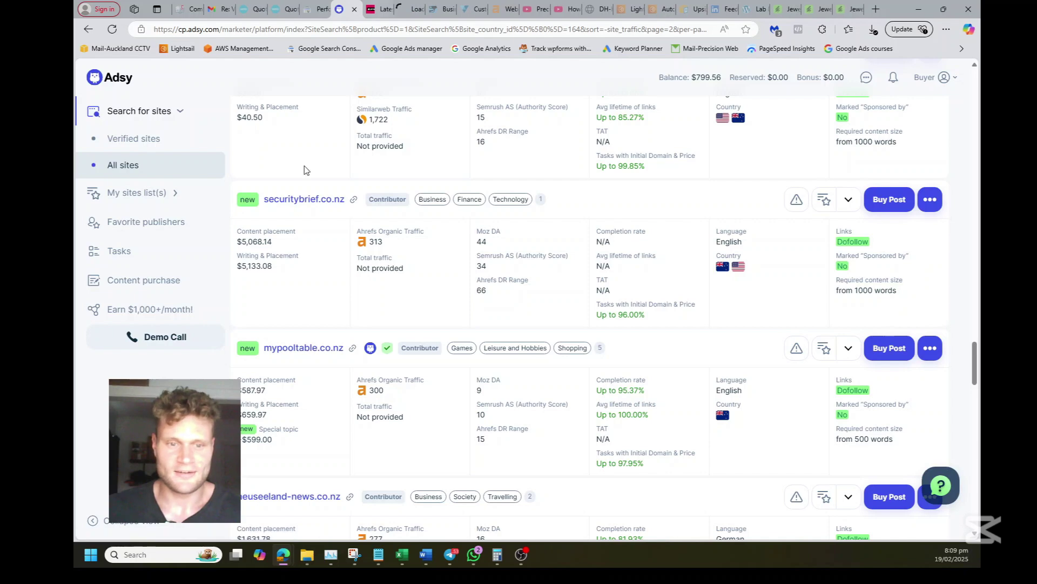
click(380, 11)
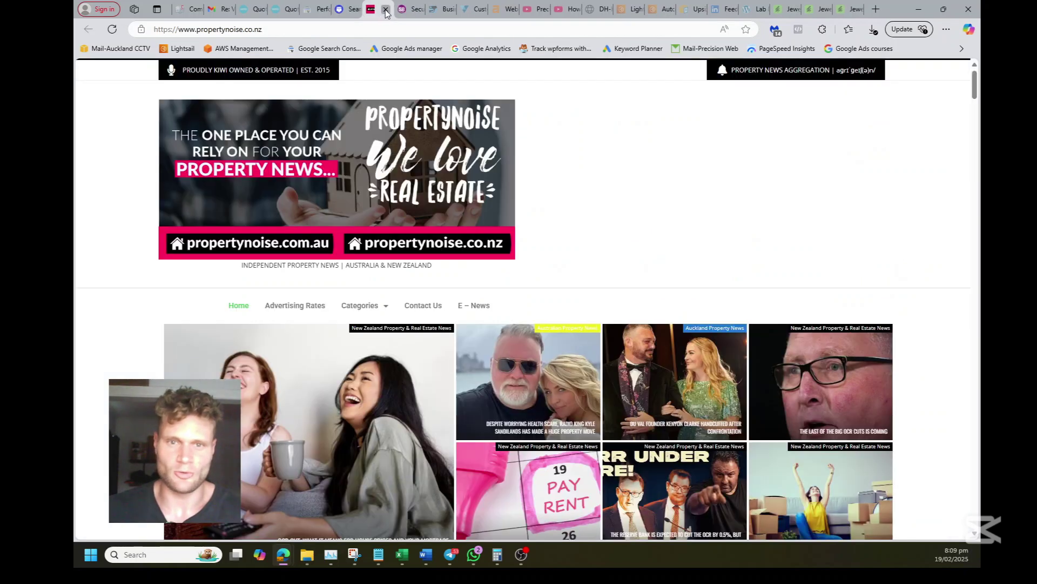
click(387, 9)
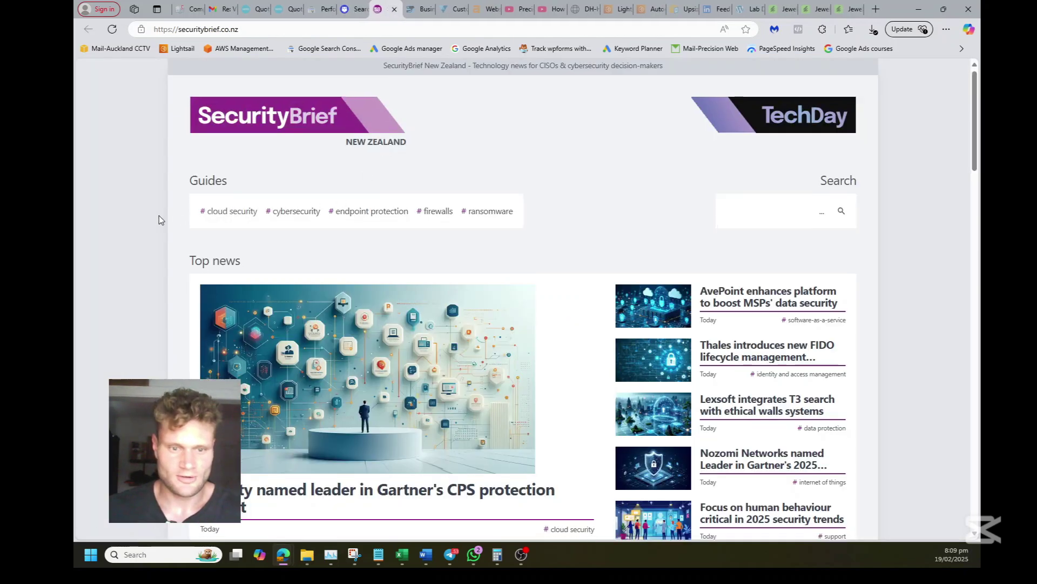
- Look over the guides and top news on the SecurityBrief New Zealand homepage and close its tab
scroll(159, 215, down, 3)
drag(970, 185, 954, 131)
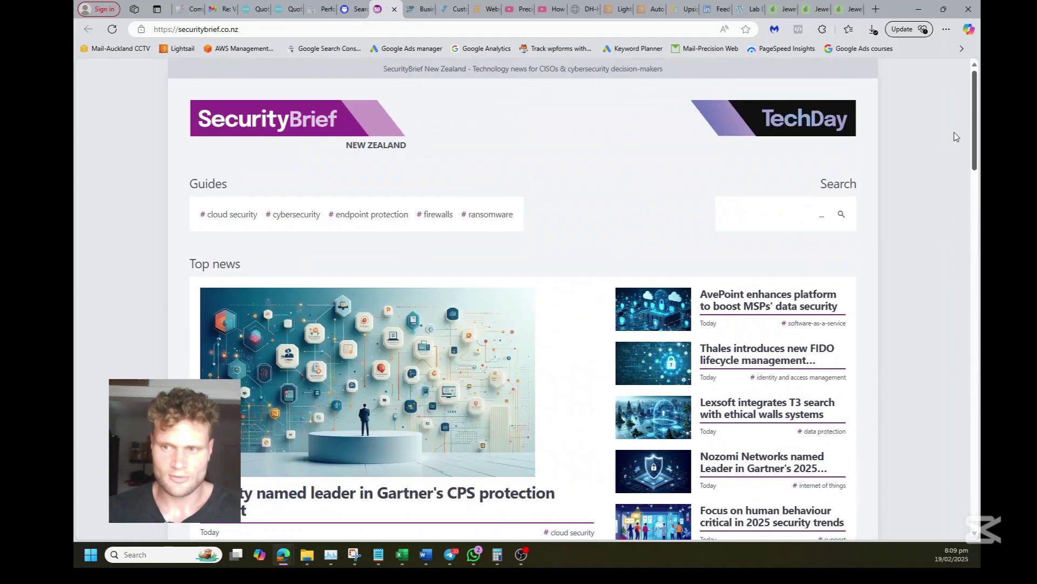
click(395, 9)
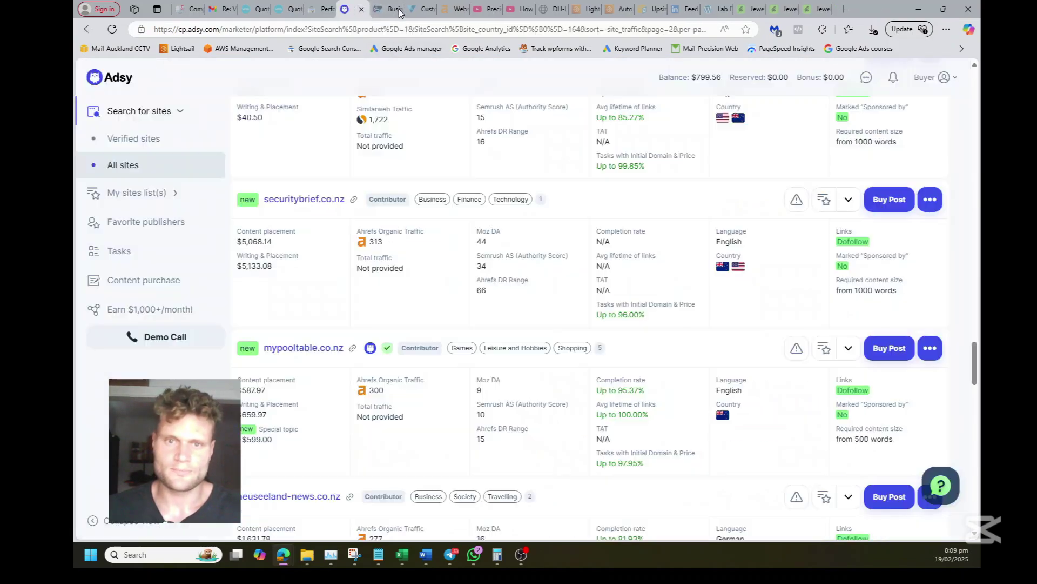
- Review the remaining Adsy listings from securitybrief.co.nz to fastestpayoutcasinos.co.nz at the end of page 2
scroll(400, 336, down, 3)
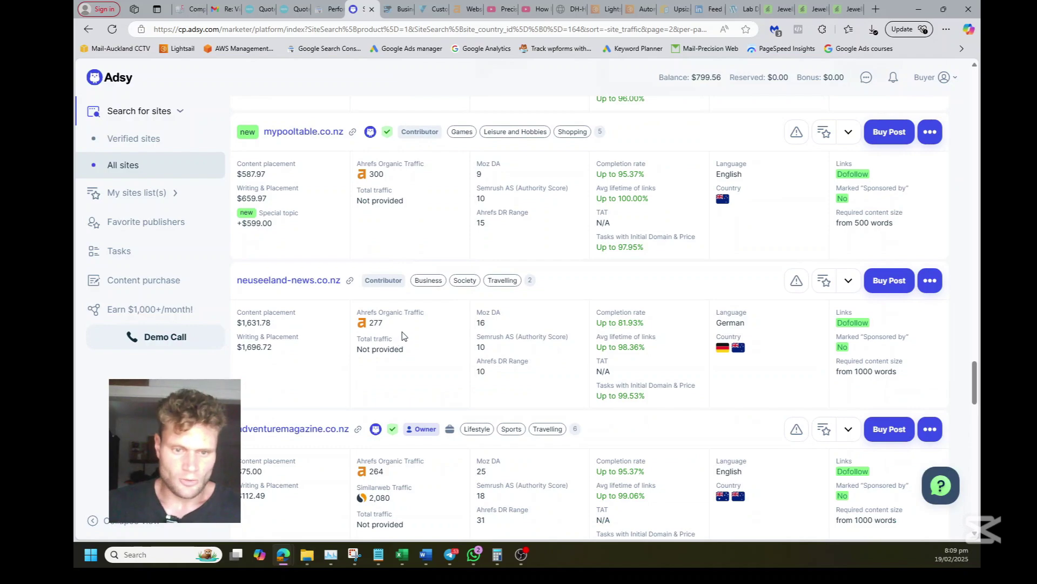
scroll(402, 336, up, 6)
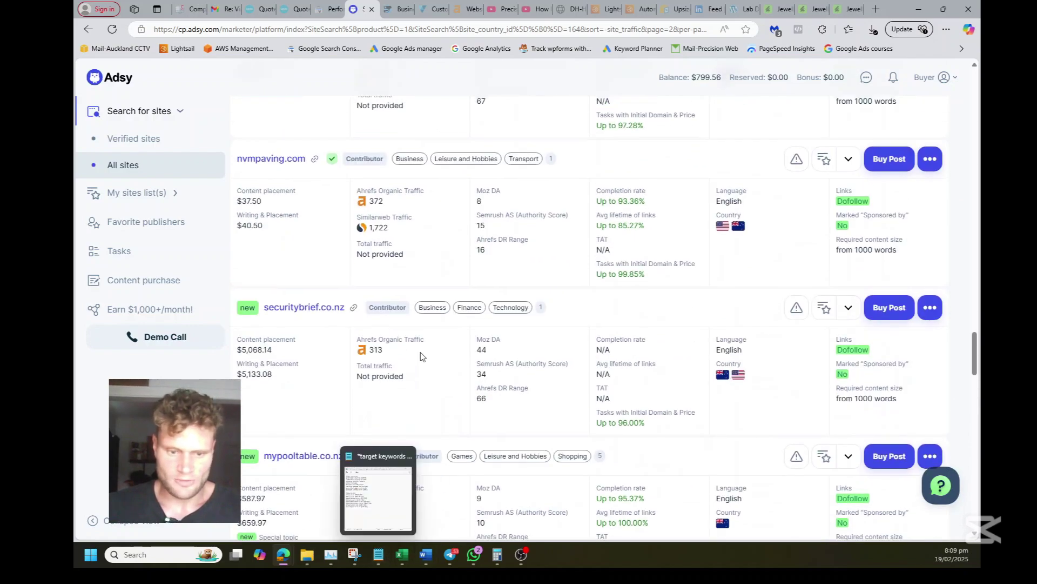
scroll(423, 357, down, 15)
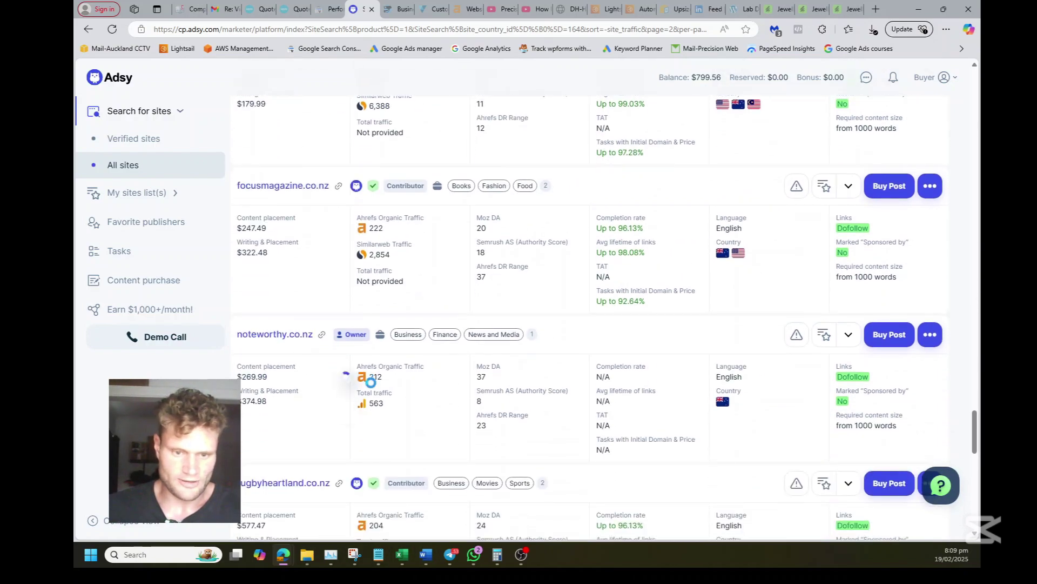
scroll(378, 352, down, 5)
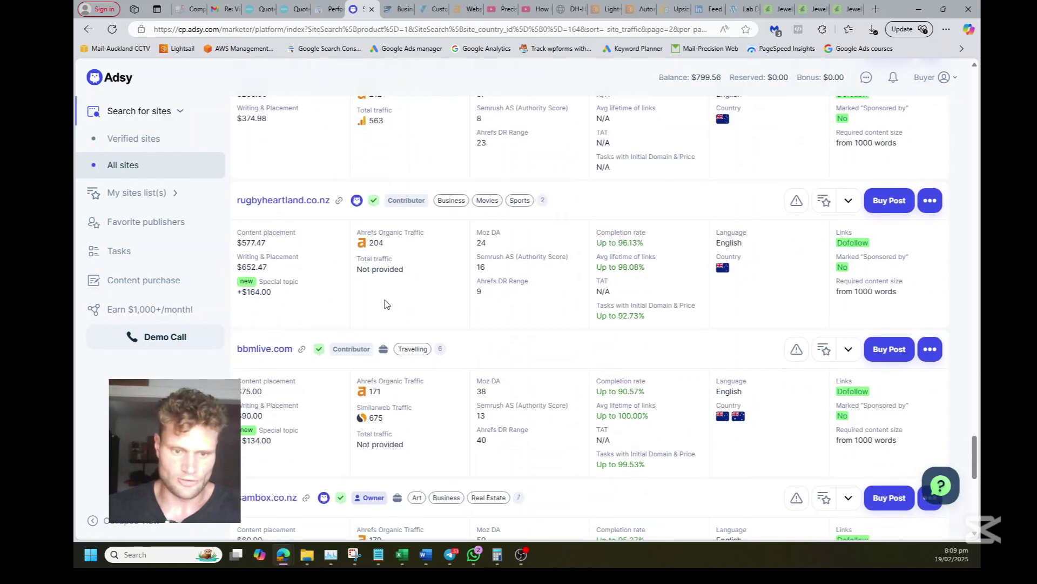
scroll(385, 304, down, 5)
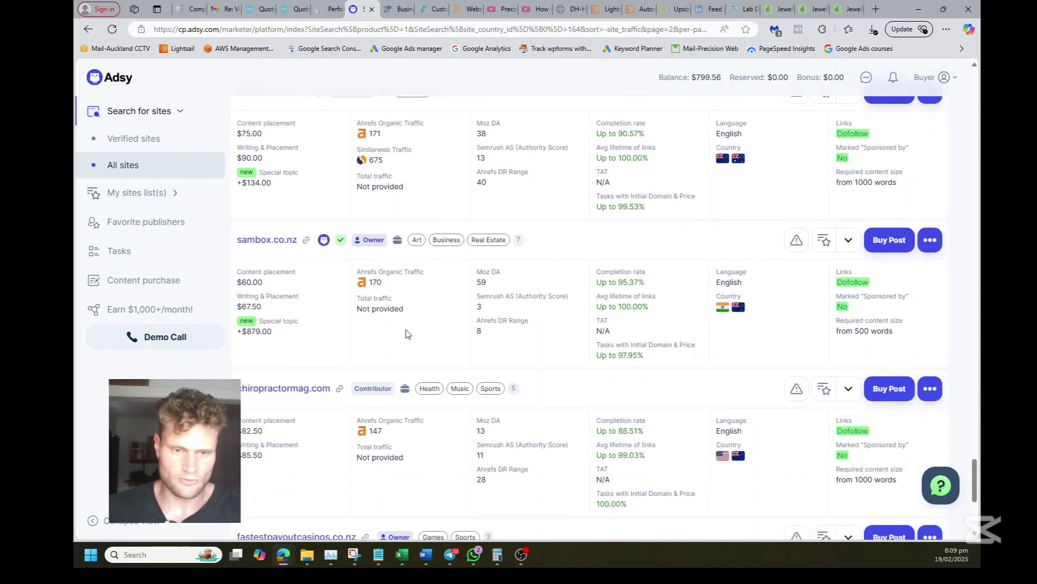
scroll(392, 345, down, 1)
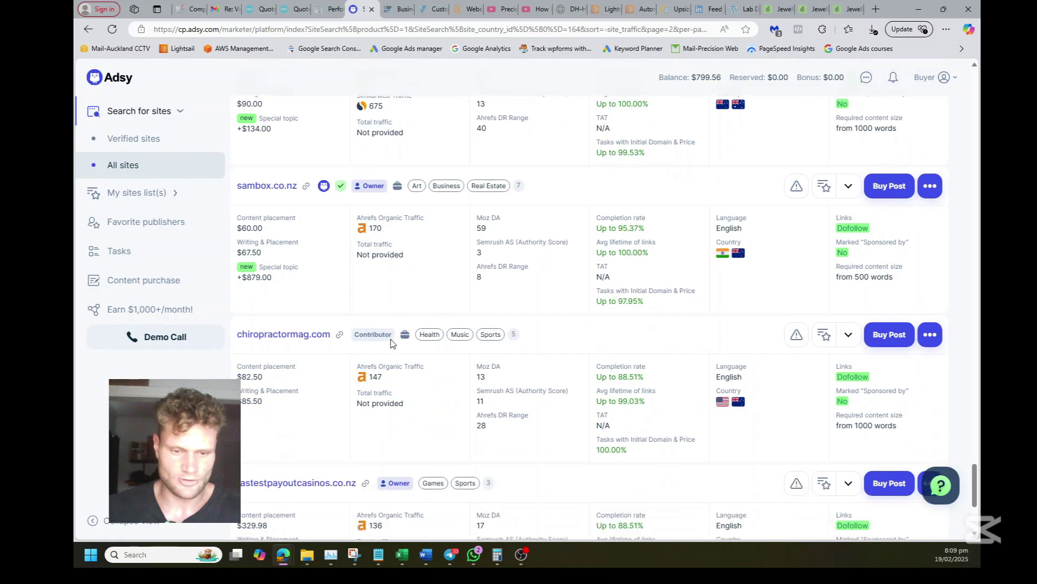
scroll(543, 297, down, 4)
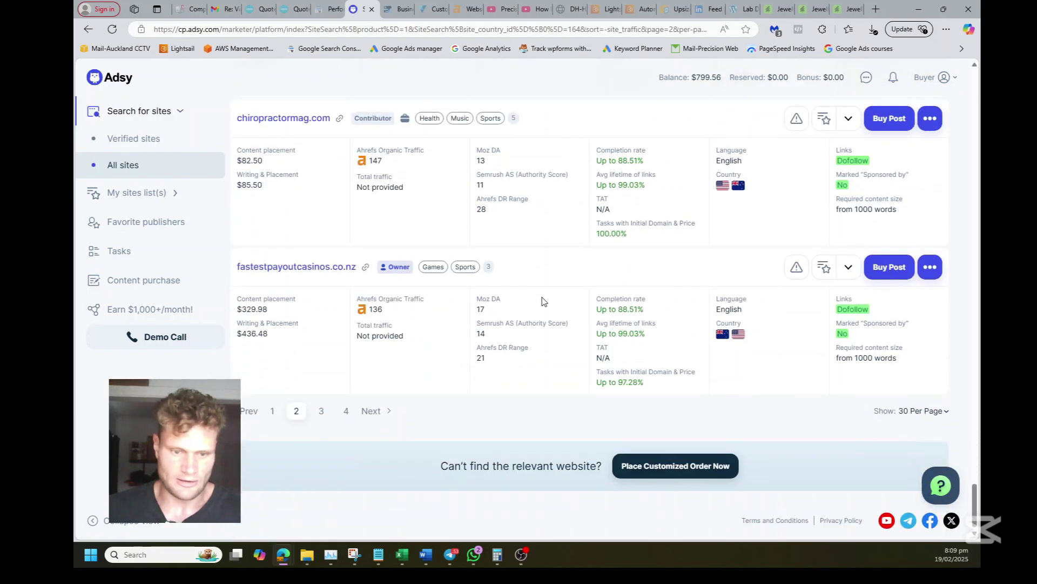
scroll(543, 297, up, 5)
- Switch to the target keywords note in Notepad and review the sites and prices listed under "Sites to use"
click(378, 554)
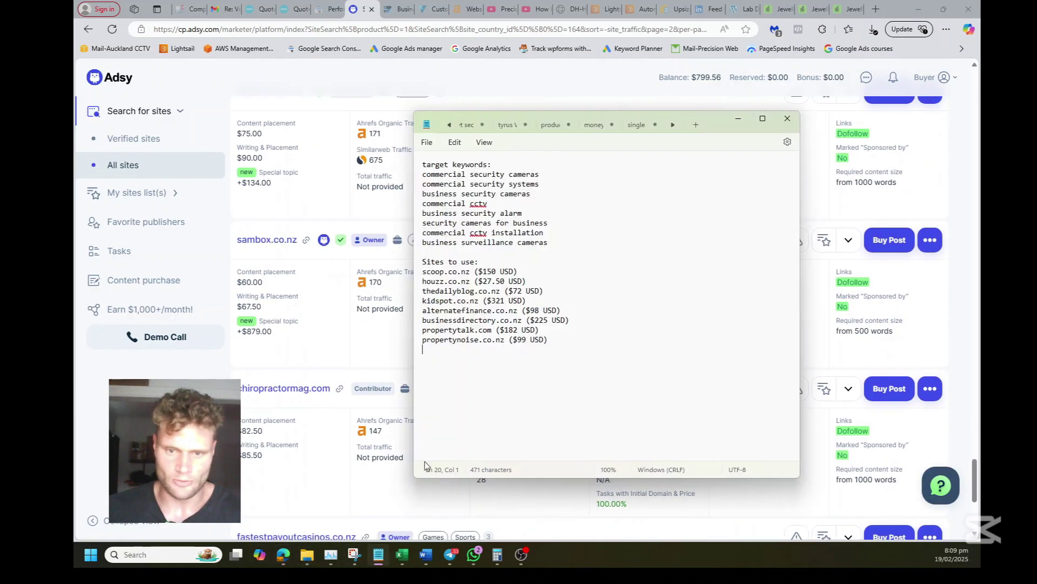
drag(504, 271, 513, 303)
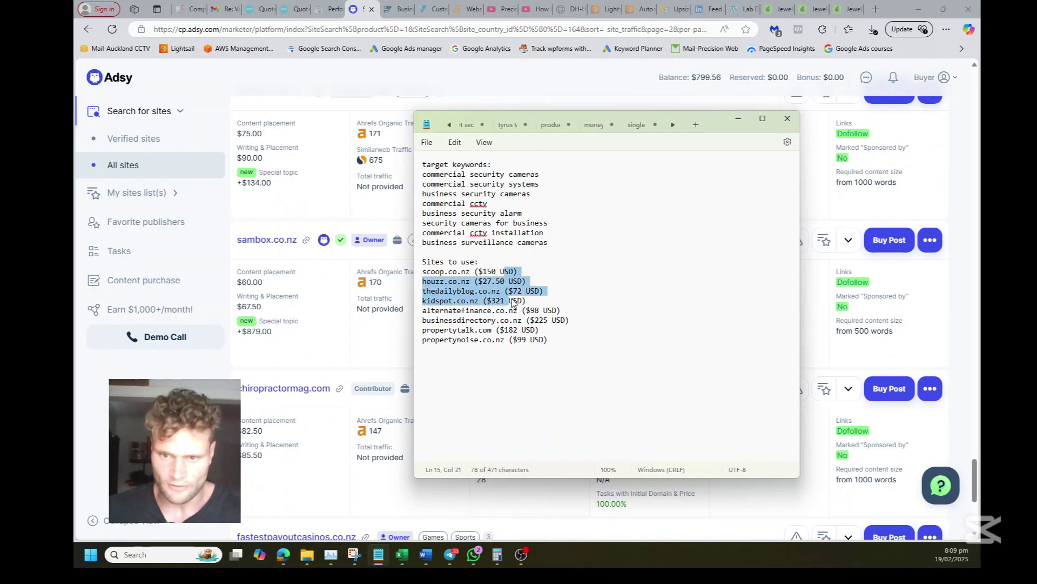
drag(548, 339, 416, 278)
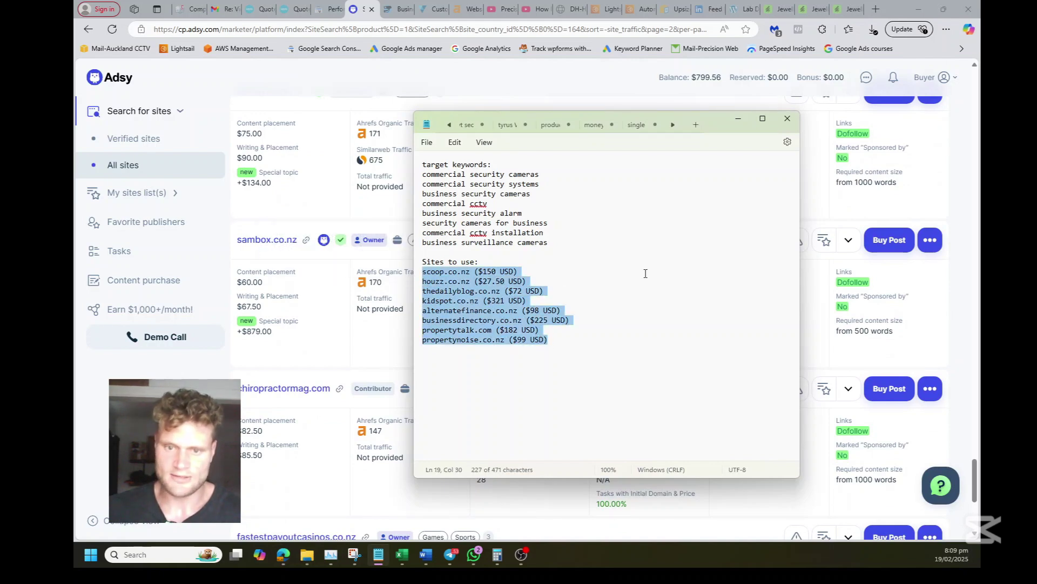
click(546, 276)
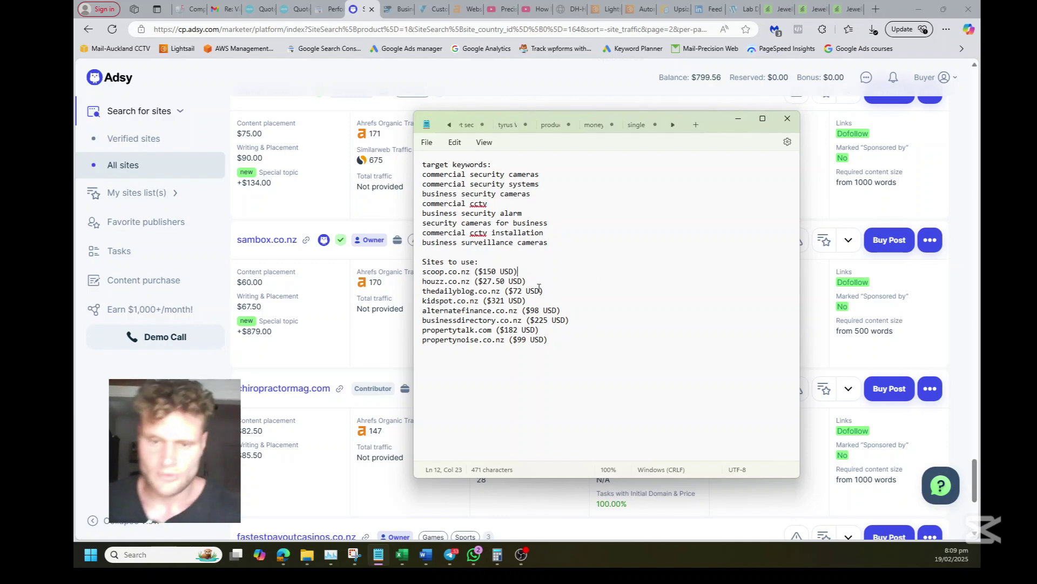
drag(423, 271, 575, 342)
click(559, 358)
click(555, 339)
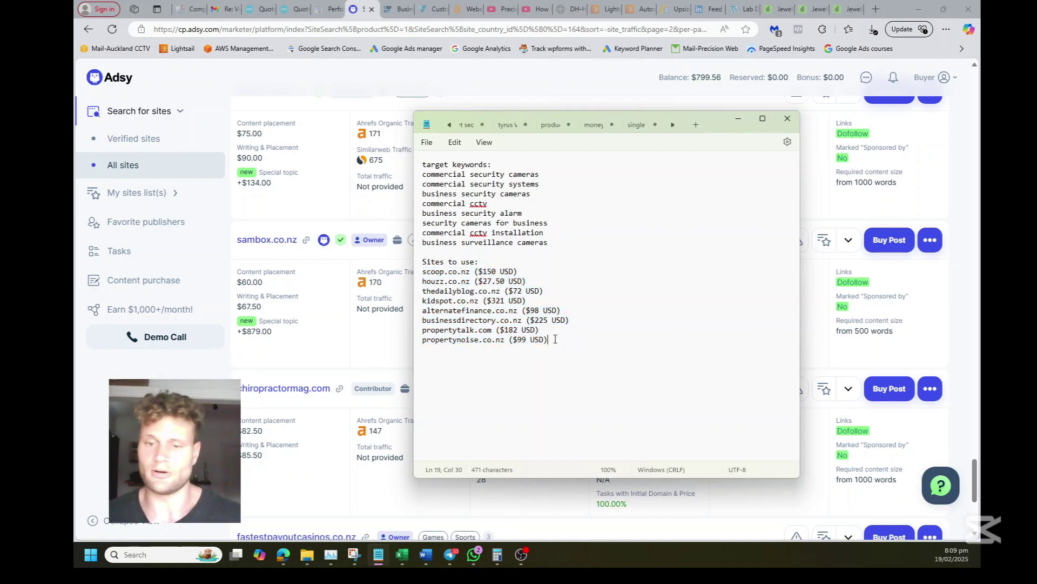
drag(554, 339, 423, 271)
click(542, 303)
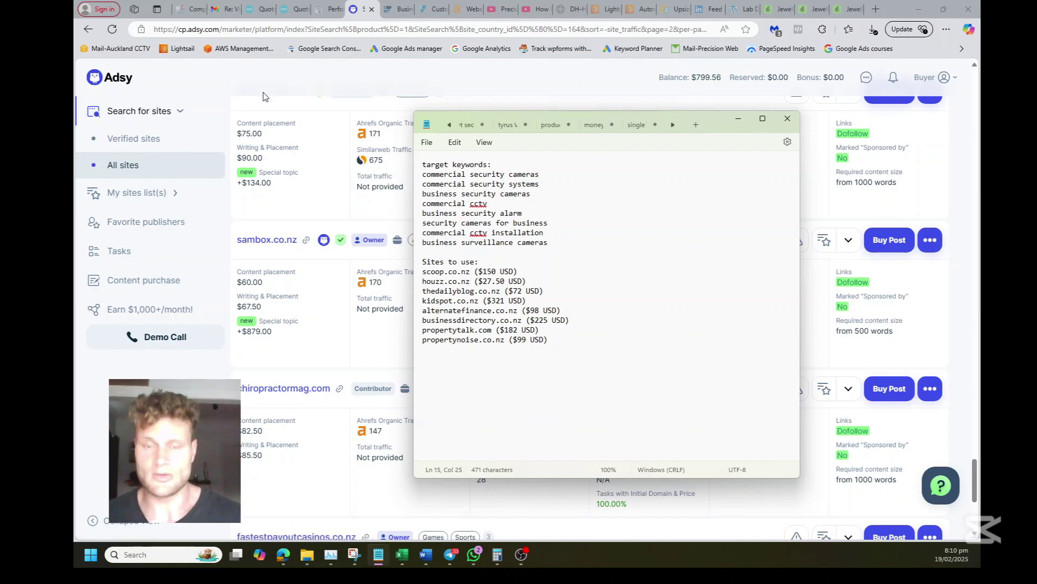
click(539, 310)
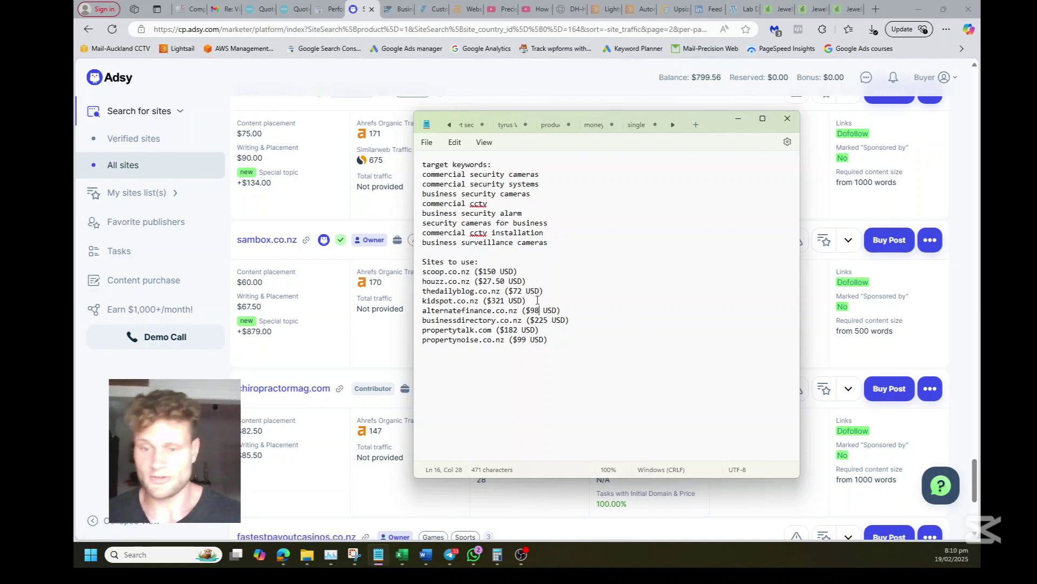
drag(568, 340, 423, 271)
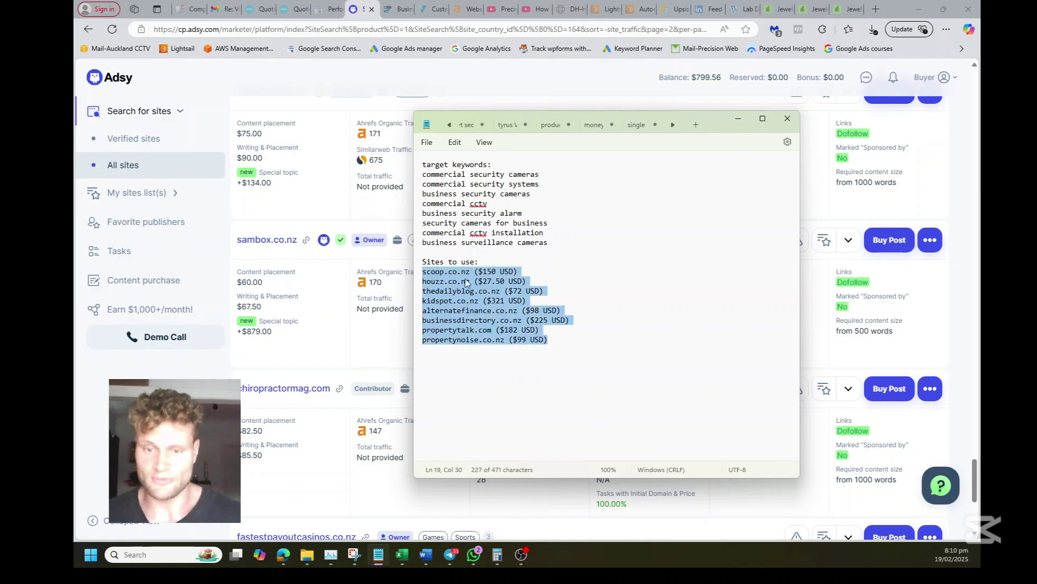
click(568, 310)
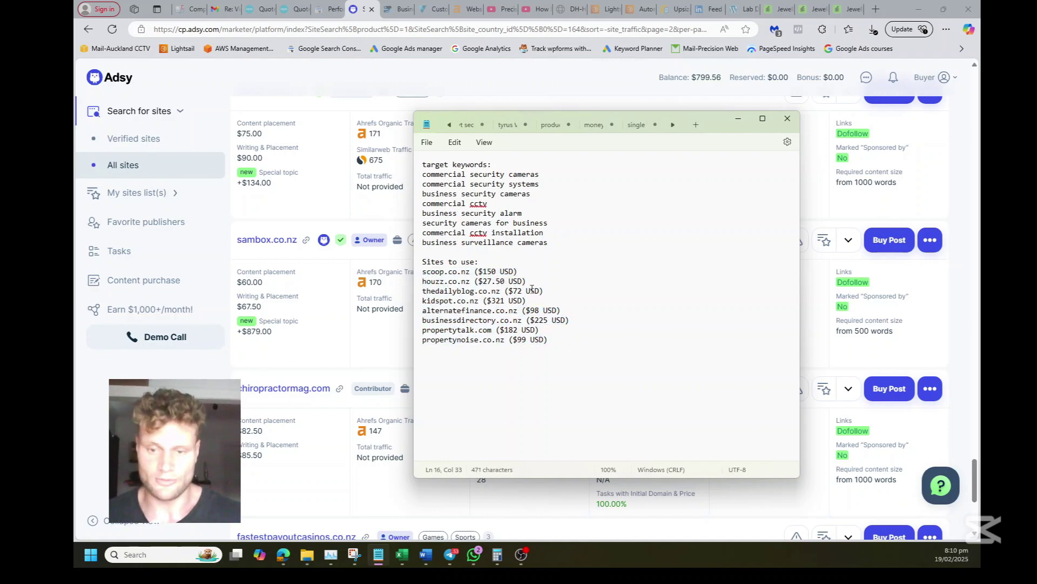
- Append "- news site" to the scoop.co.nz entry in the sites list
click(532, 272)
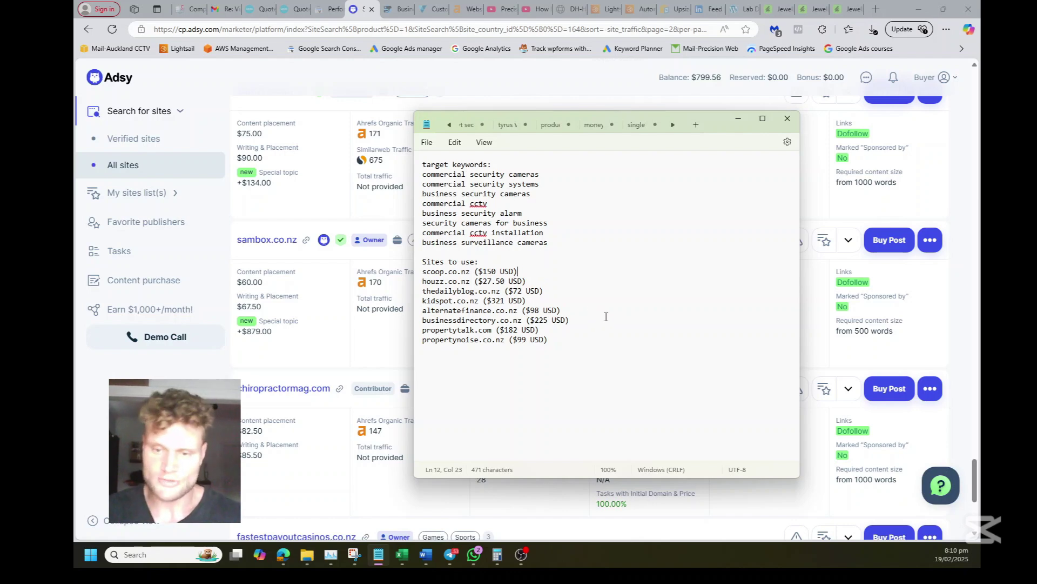
text(- )
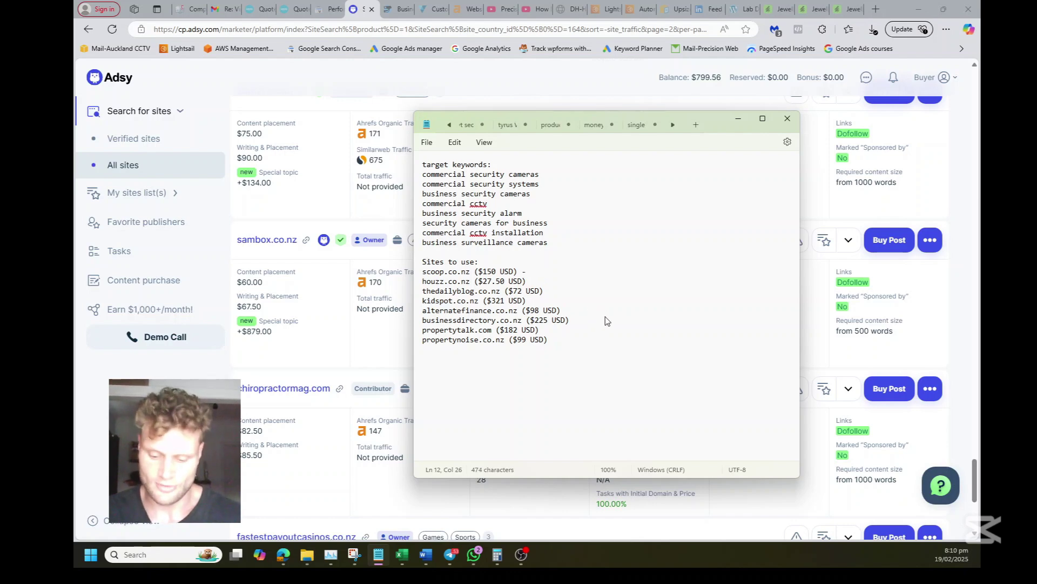
text(news site)
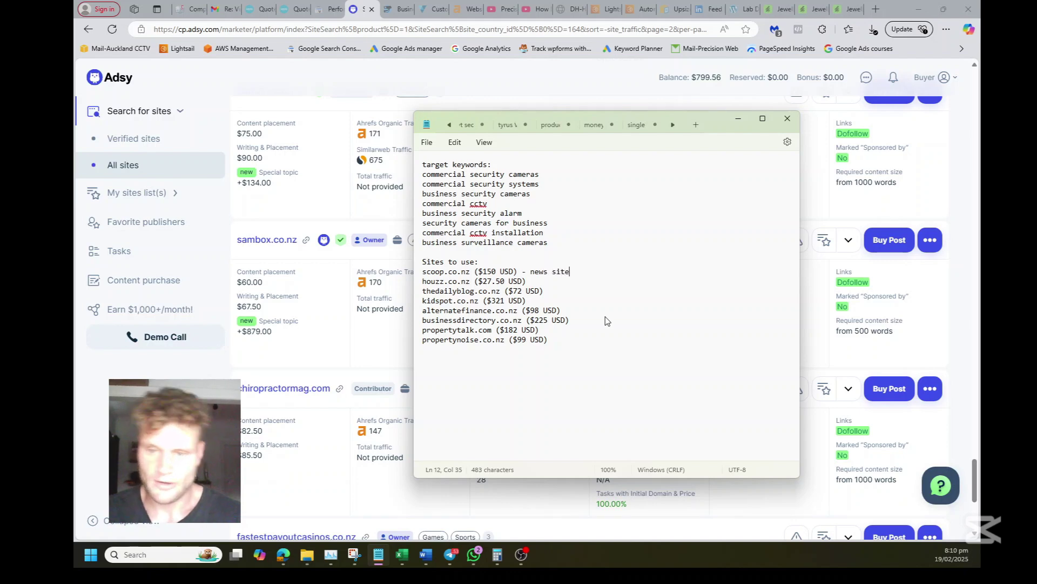
- Append "- home improvement site" to the houzz.co.nz entry
click(580, 283)
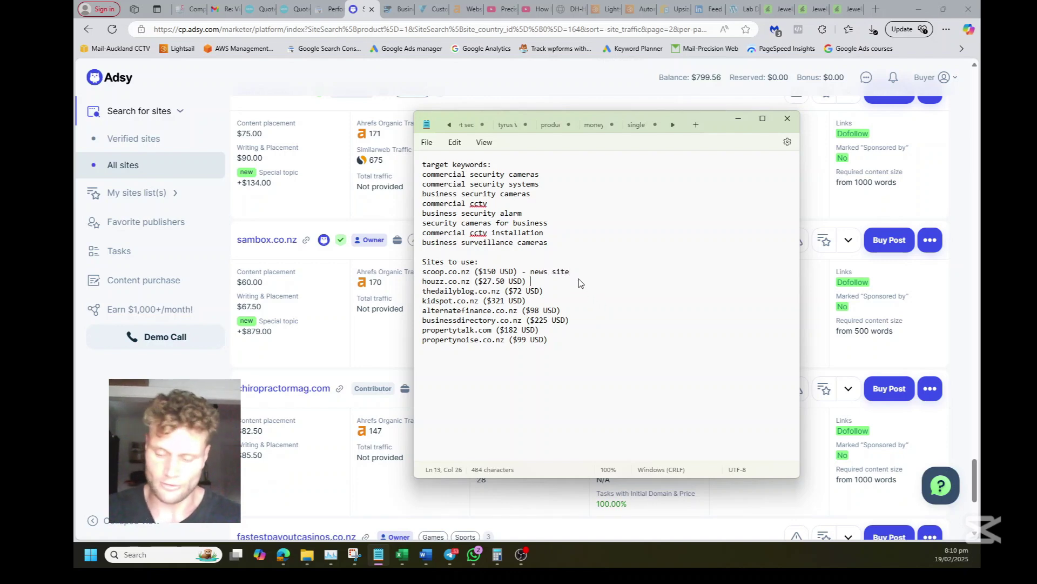
text(- )
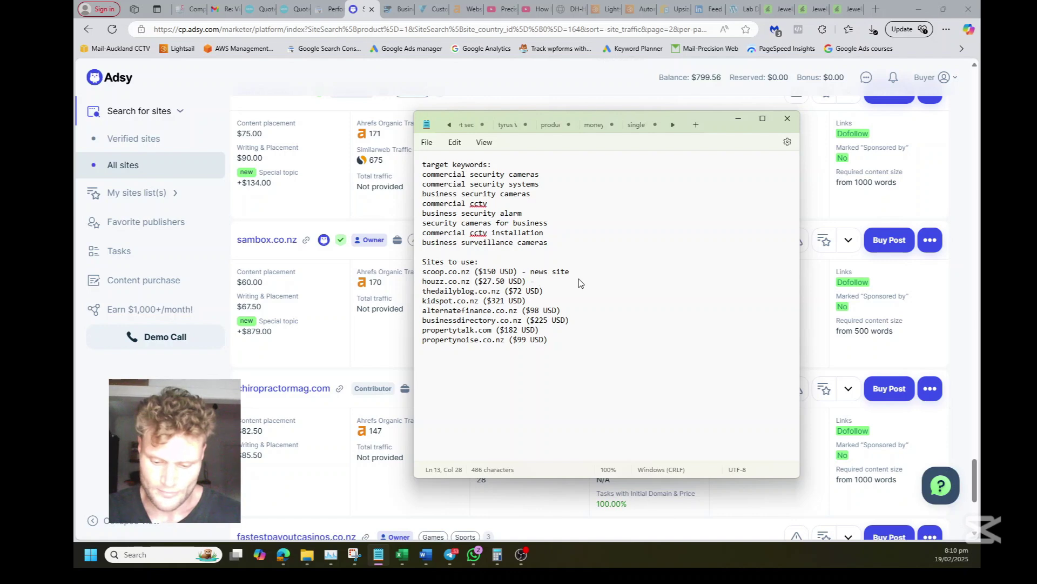
text(propert)
key(BackSpace)
key(BackSpace)
key(BackSpace)
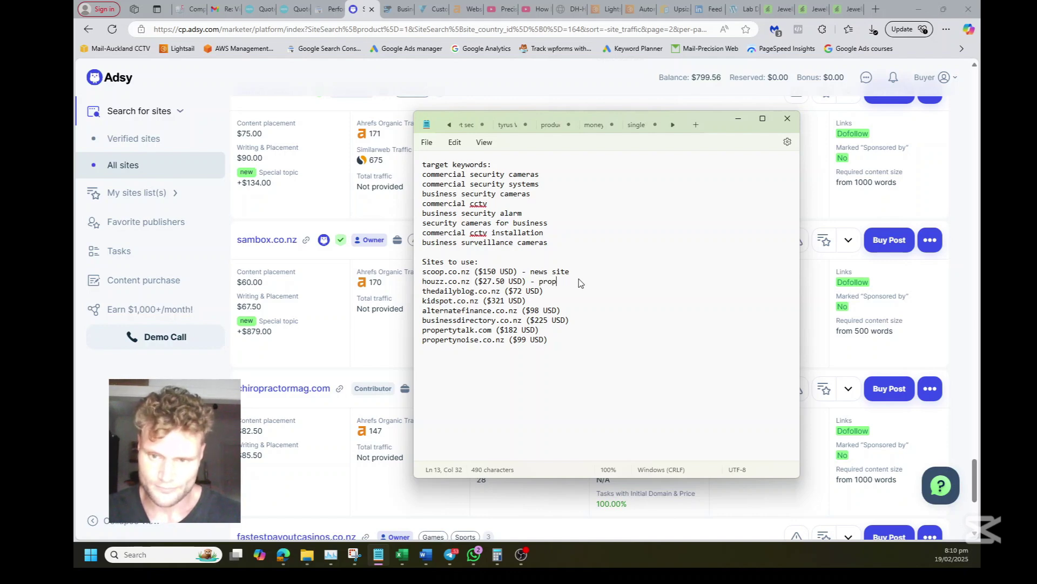
key(BackSpace)
key(BackSpace)
key(BackSpace)
key(BackSpace)
text(home i)
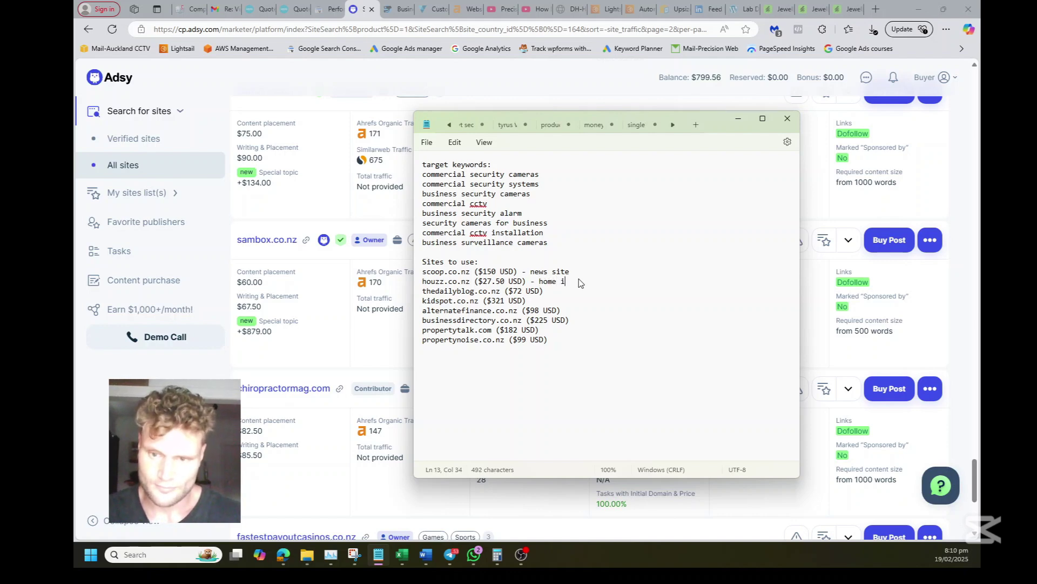
text(mprovement site)
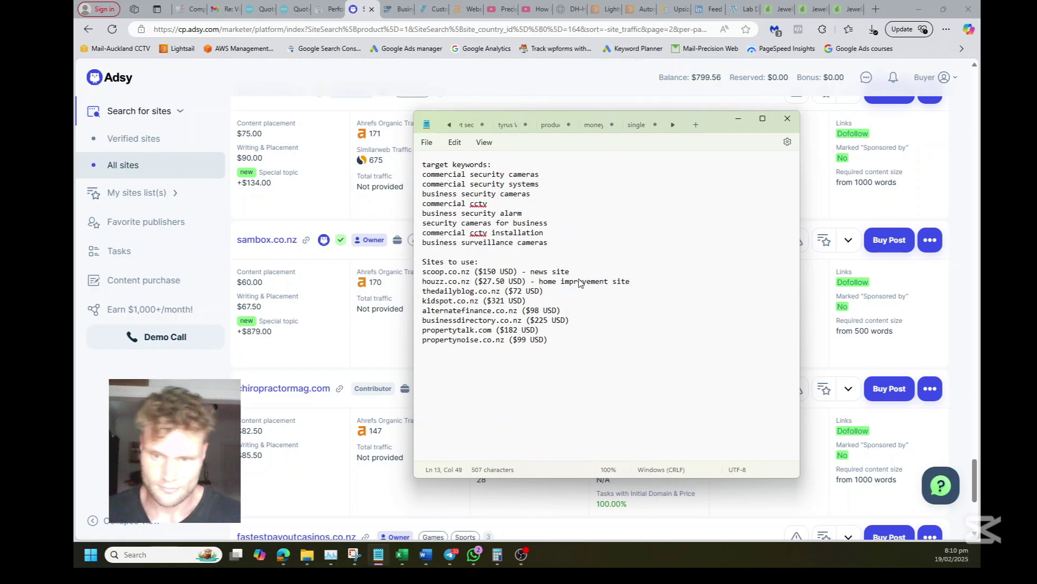
- Append "- political news site" to the thedailyblog.co.nz entry
click(589, 292)
text(- )
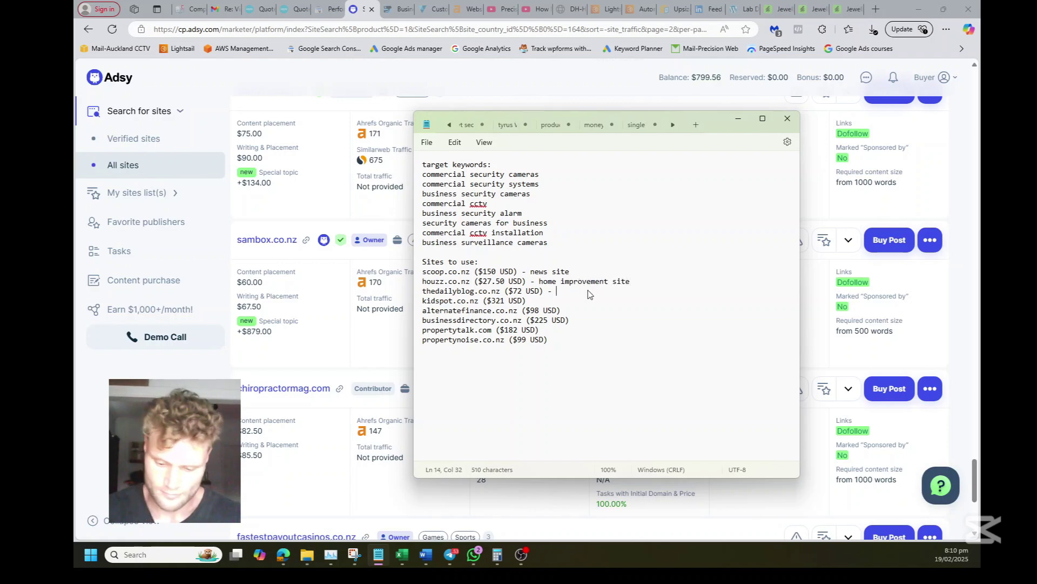
text(political new)
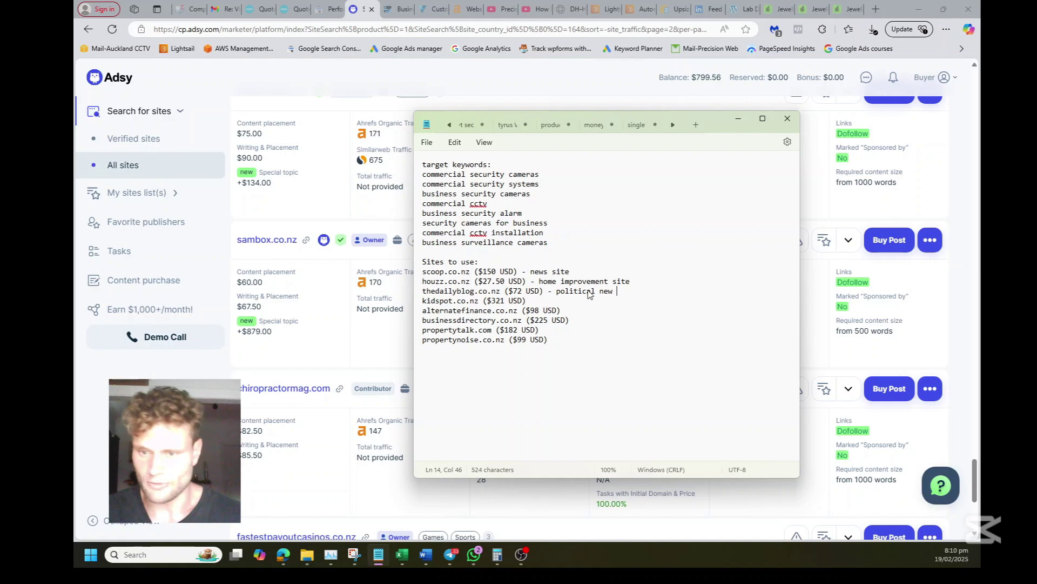
key(BackSpace)
text(s site)
- Append "- childrens site" to the kidspot.co.nz entry and "- finance provider" to the alternatefinance.co.nz entry
click(560, 299)
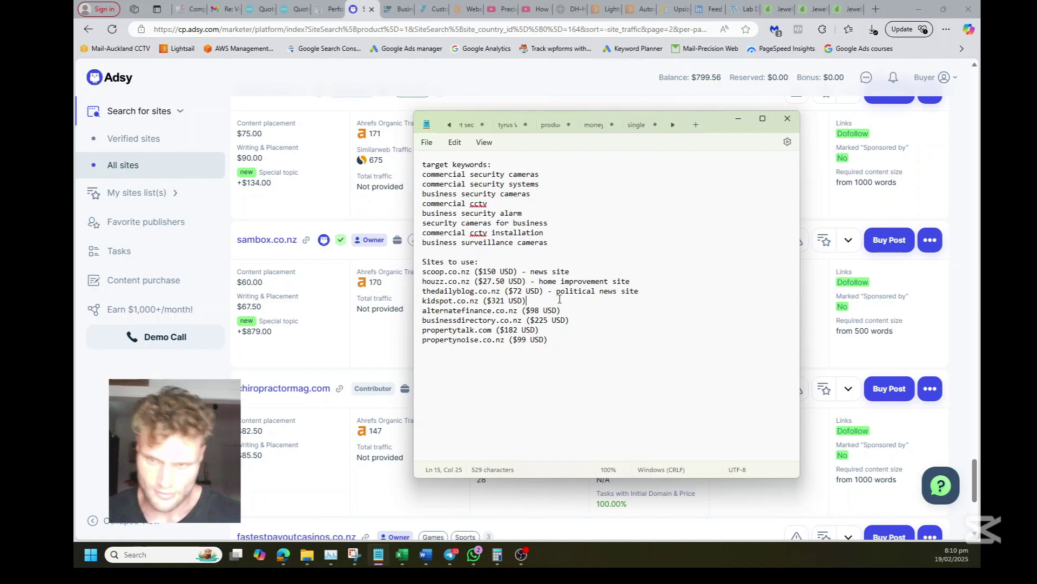
text(- )
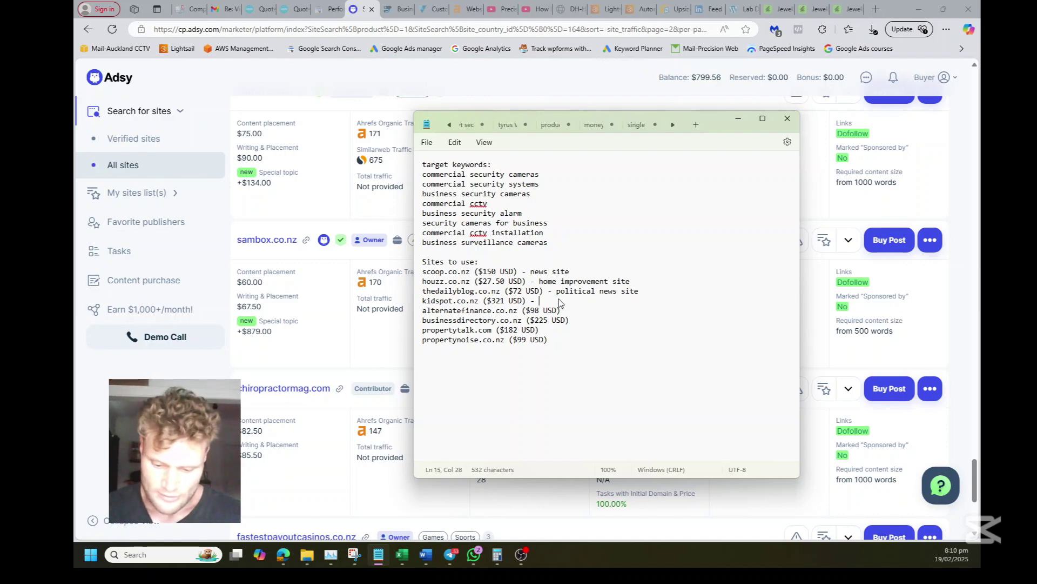
text(children)
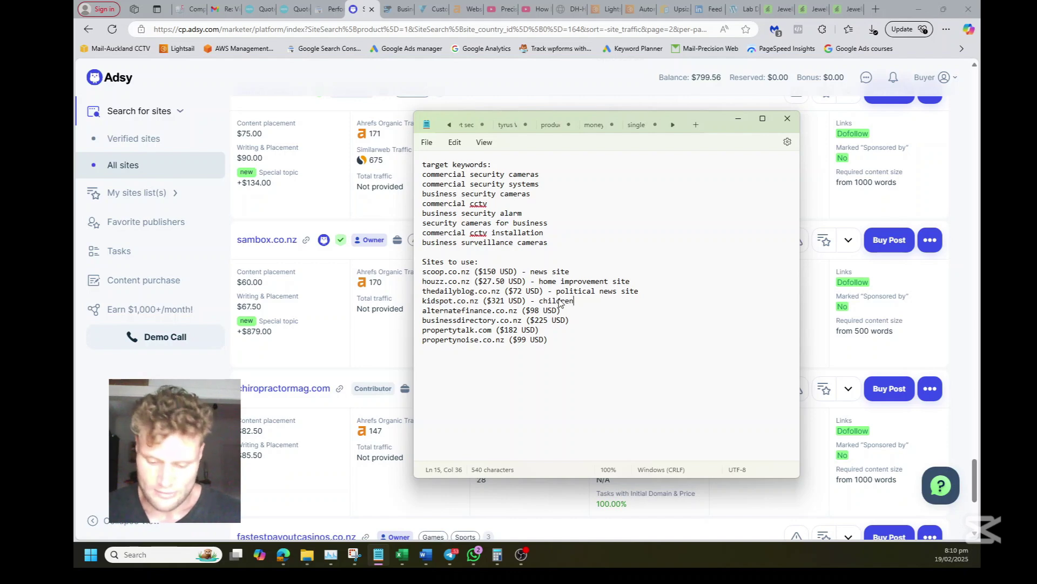
text(s site)
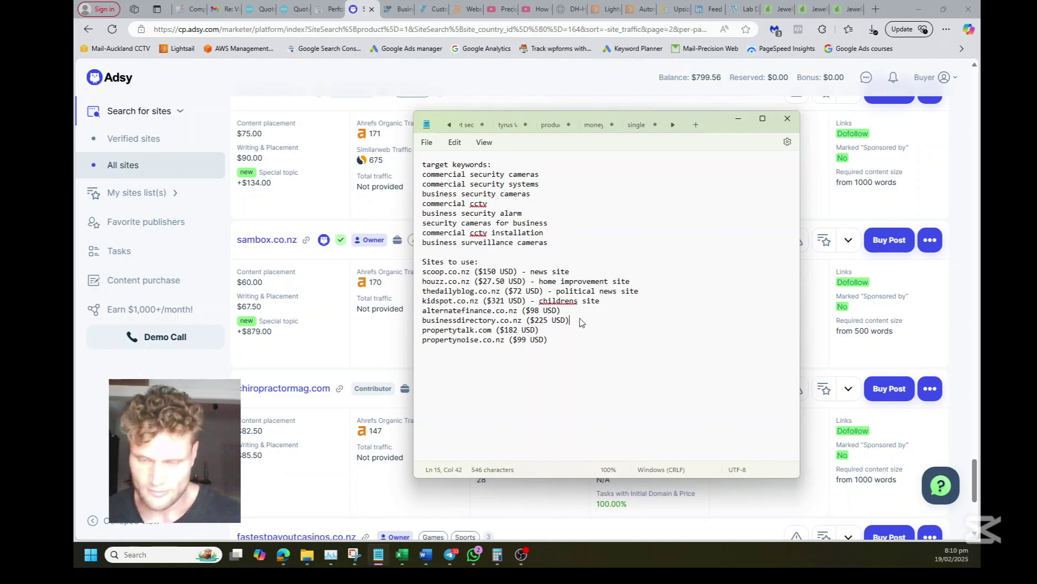
click(584, 311)
text(- finance provider)
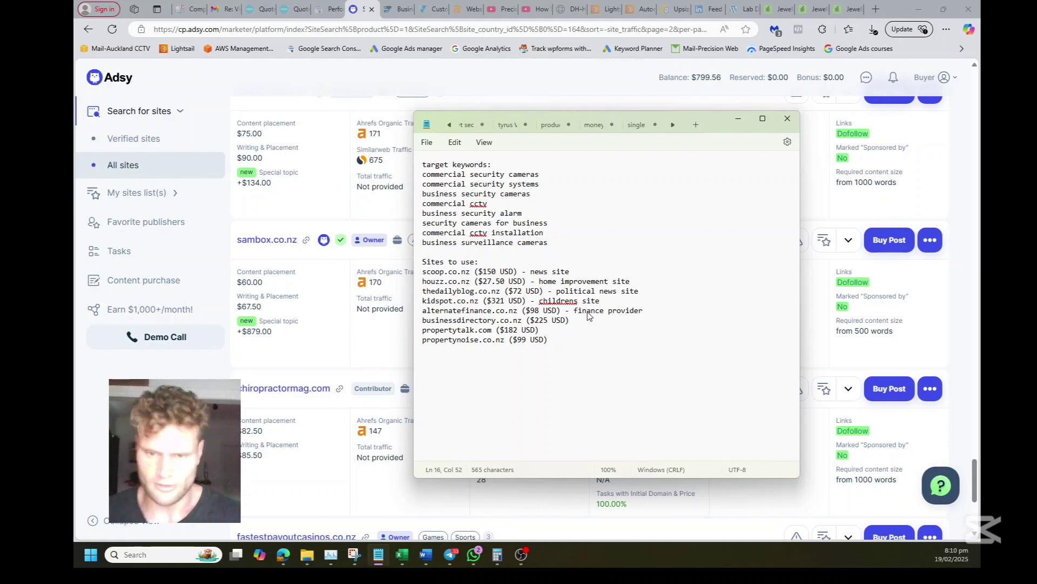
- Append "- business directory" to the businessdirectory.co.nz entry
click(595, 320)
text(- )
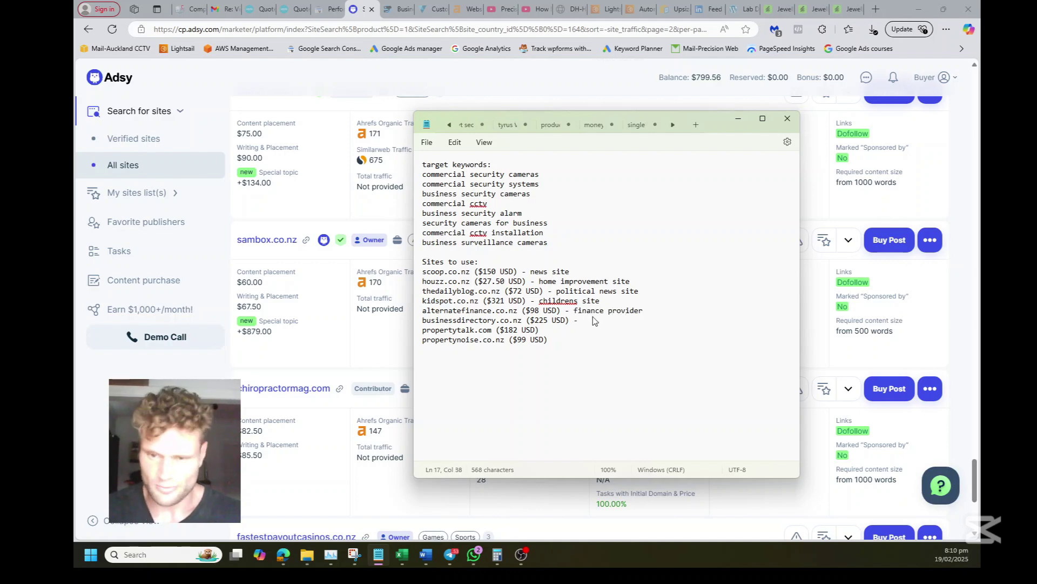
text(business )
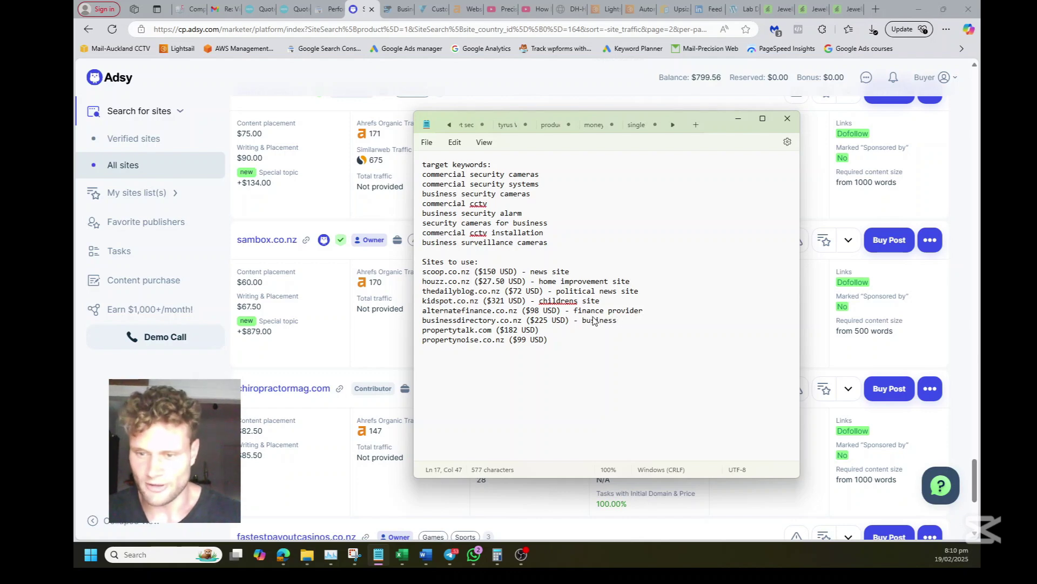
text(directory)
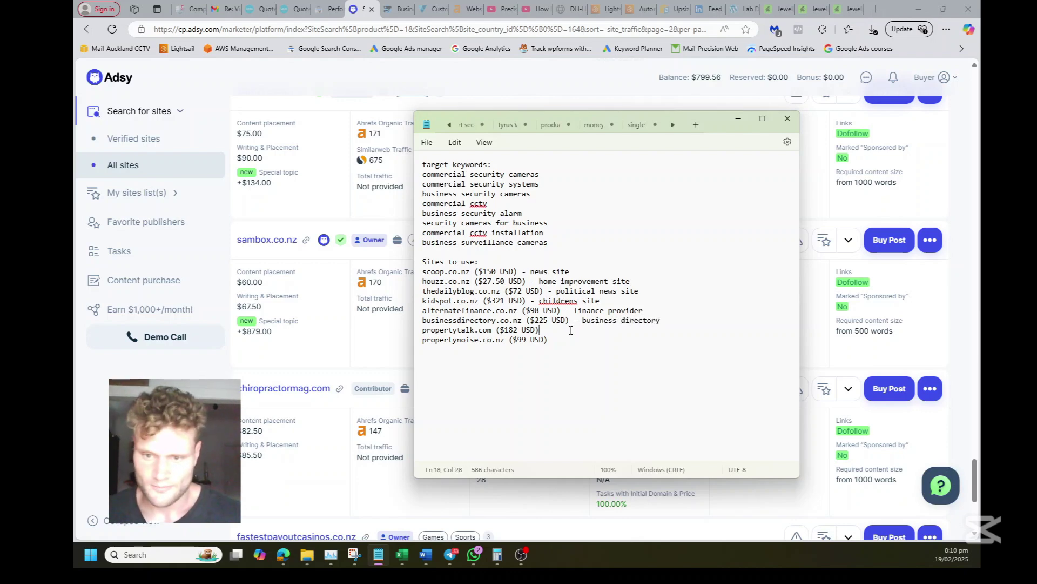
- Append "- general property/home improvement site" to the propertytalk.com entry
click(571, 330)
text(- )
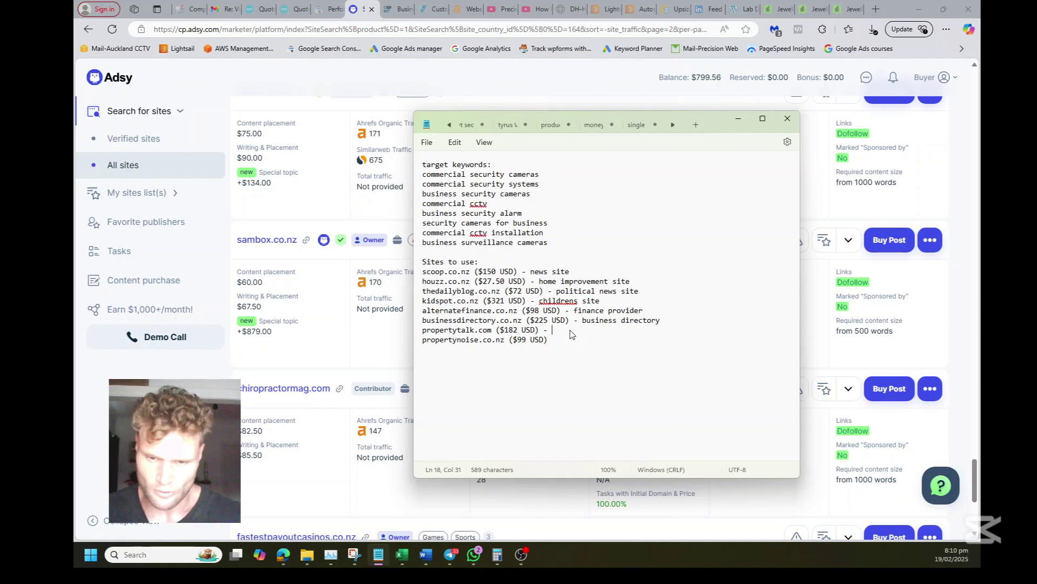
text(genera)
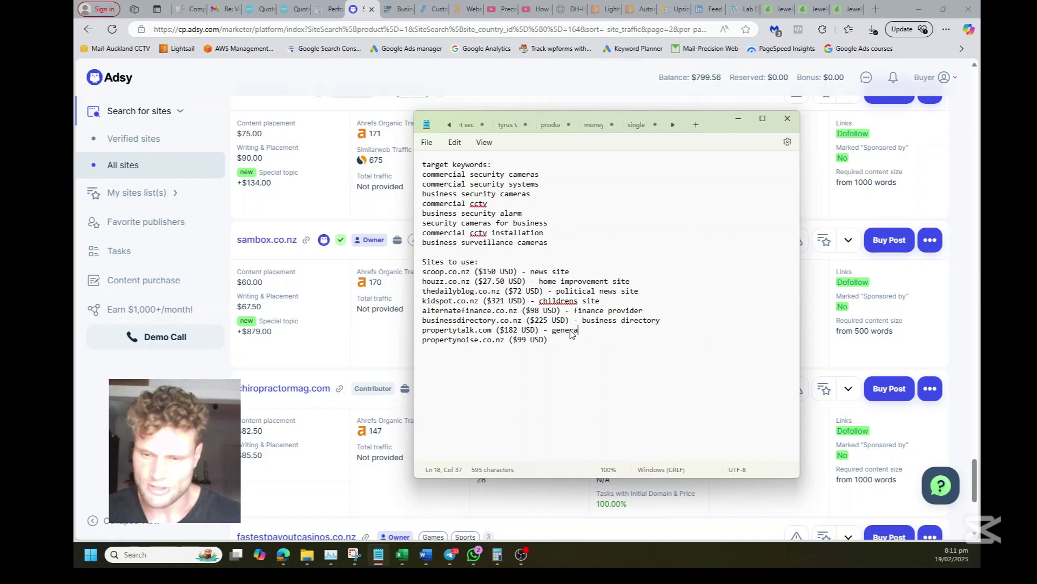
text(l property/home i)
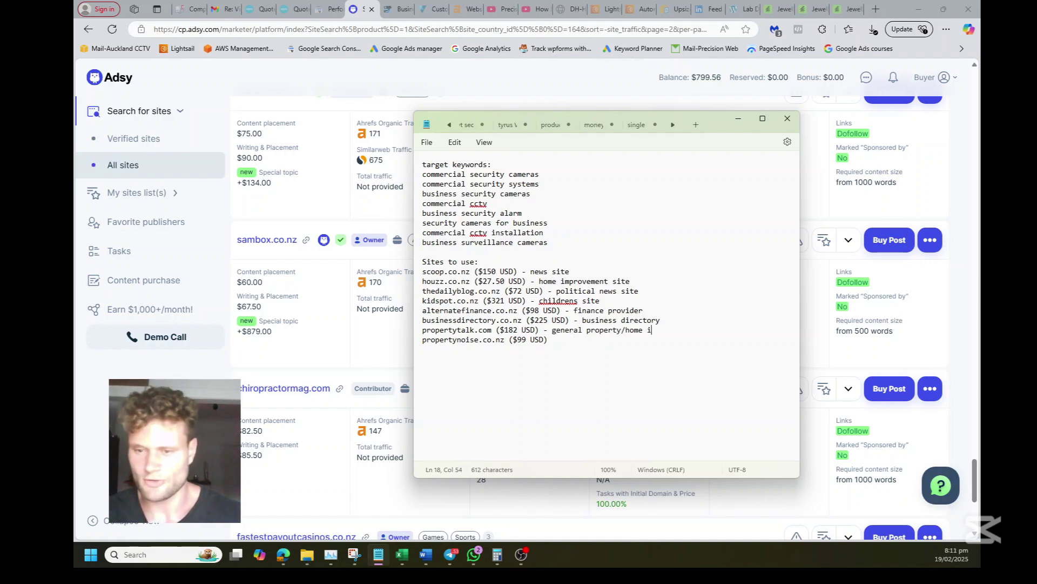
text(mprovement site propertynoise.co.nz)
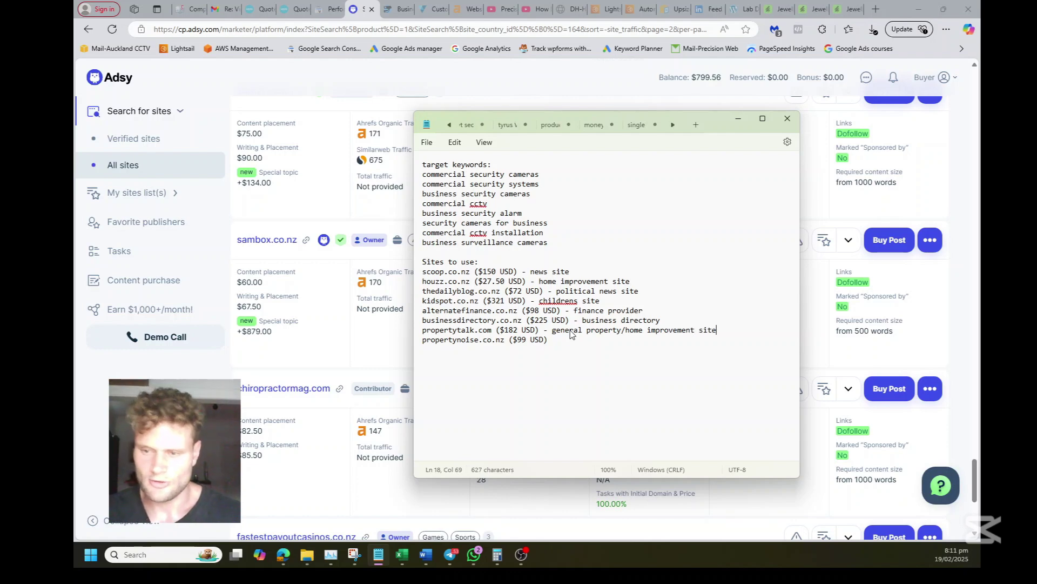
- Append "- real estate niche site" to the propertynoise.co.nz entry
text( ($99 USD) - )
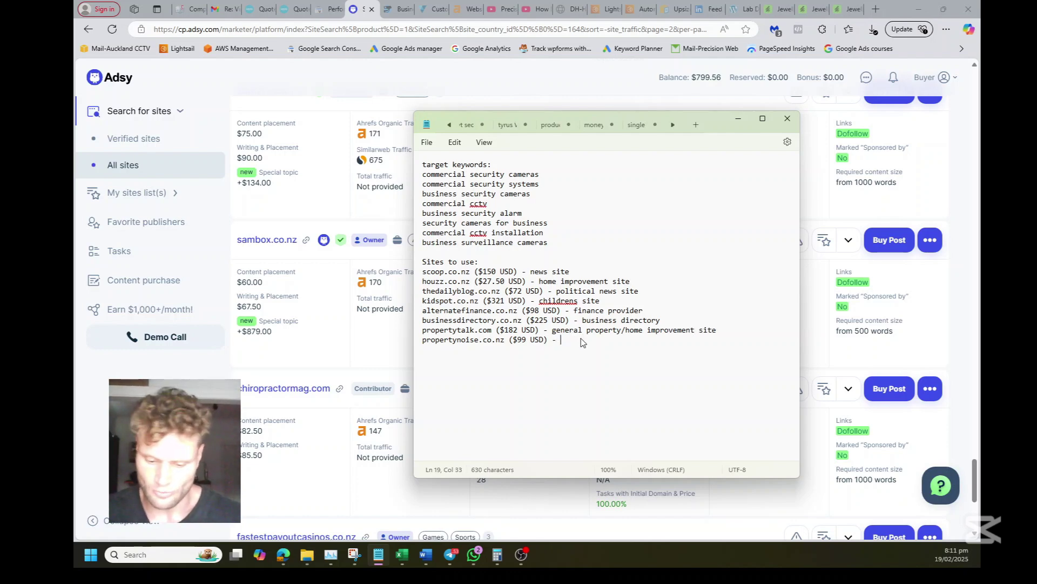
text(real estate )
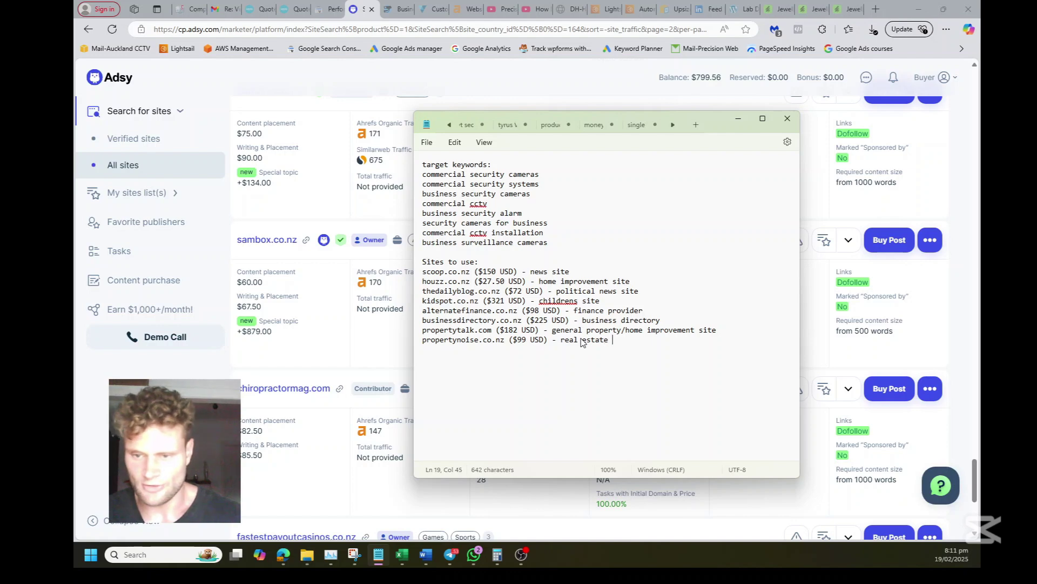
text(niche site)
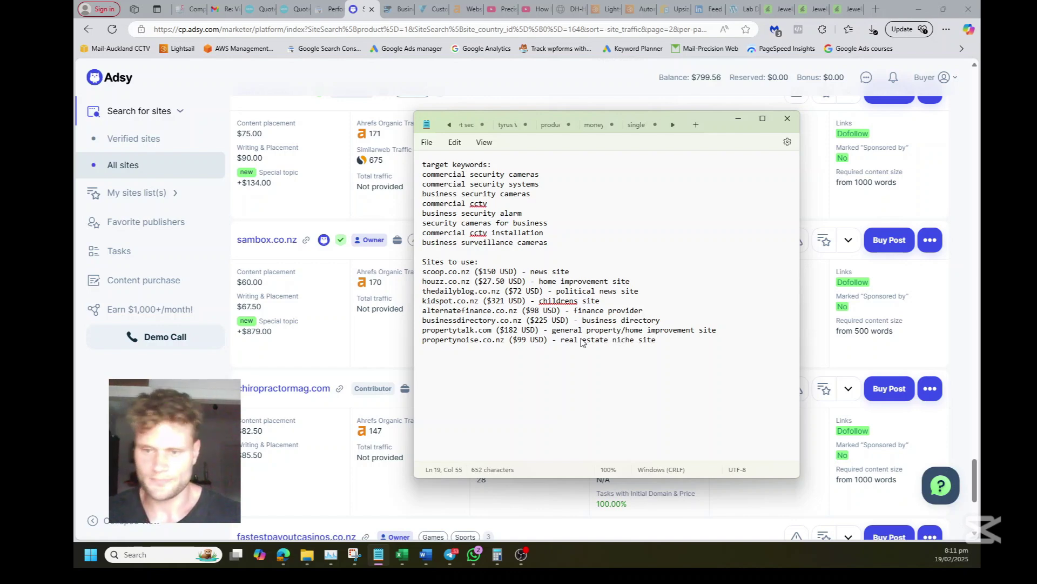
- Review the "Sites to use" list from scoop.co.nz to propertynoise.co.nz, checking each entry's price and site type
click(685, 349)
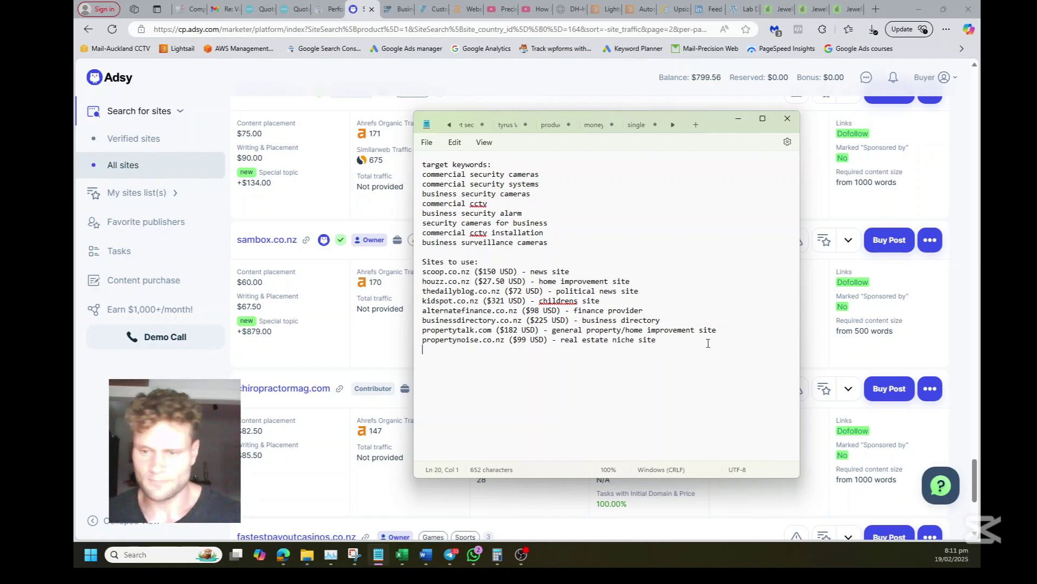
drag(726, 343, 416, 272)
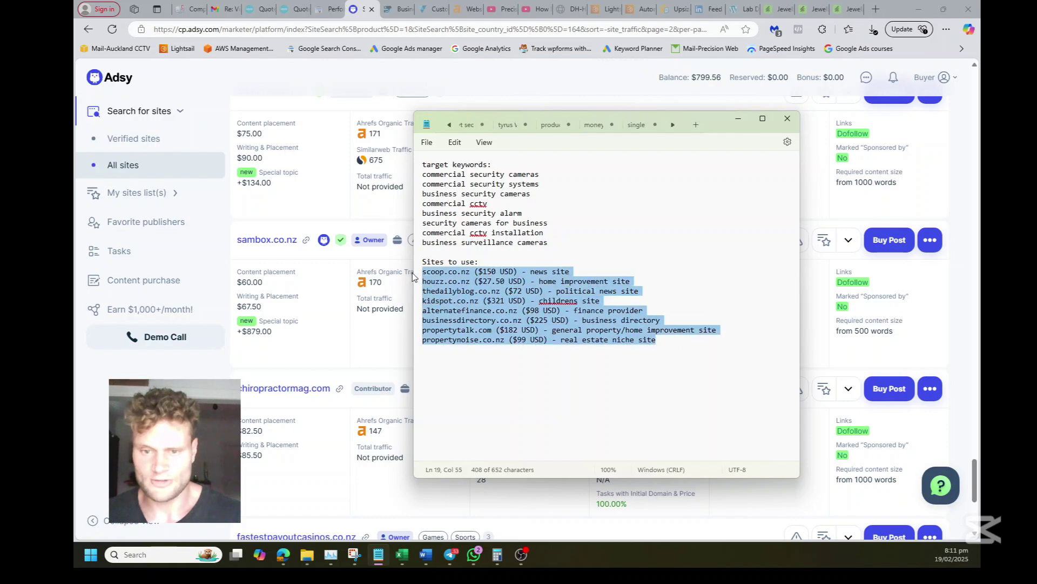
click(722, 357)
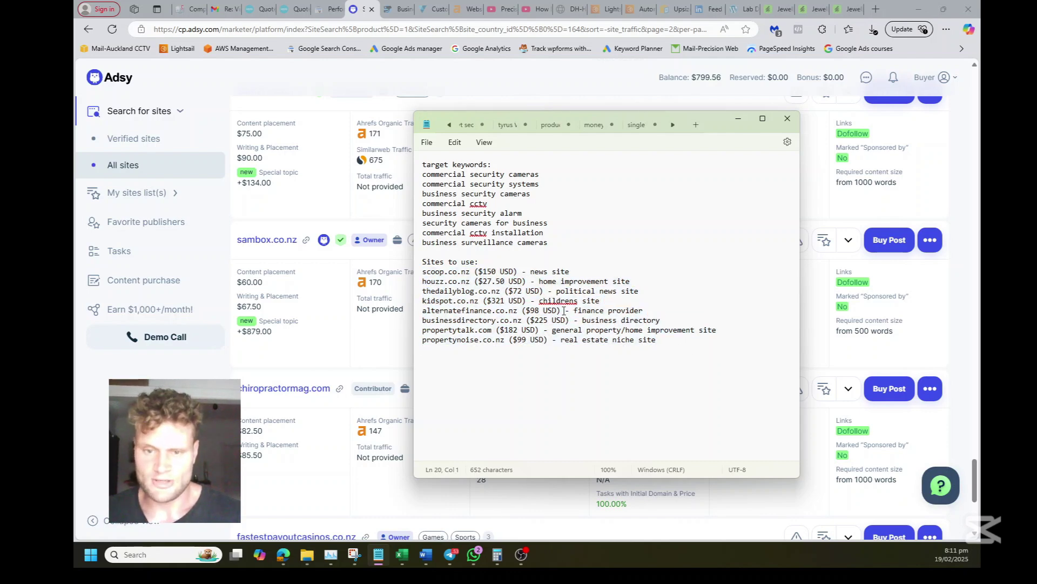
click(587, 274)
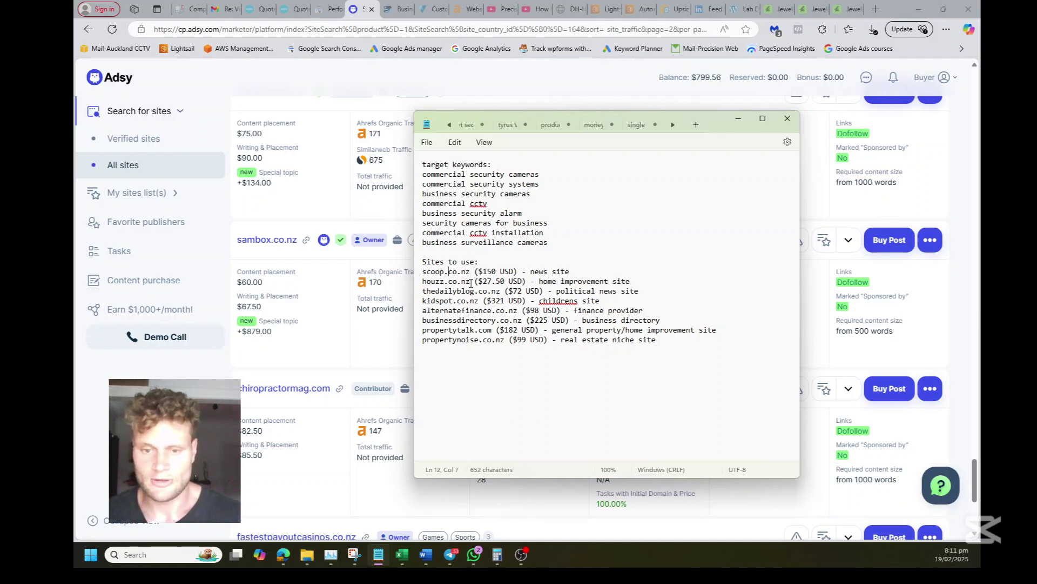
click(557, 281)
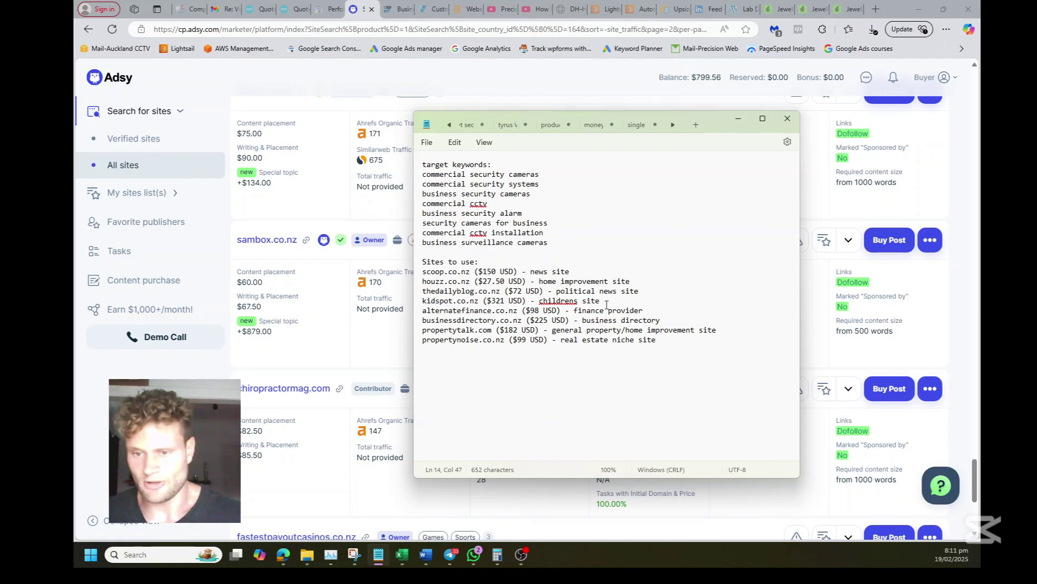
right_click(560, 302)
click(542, 303)
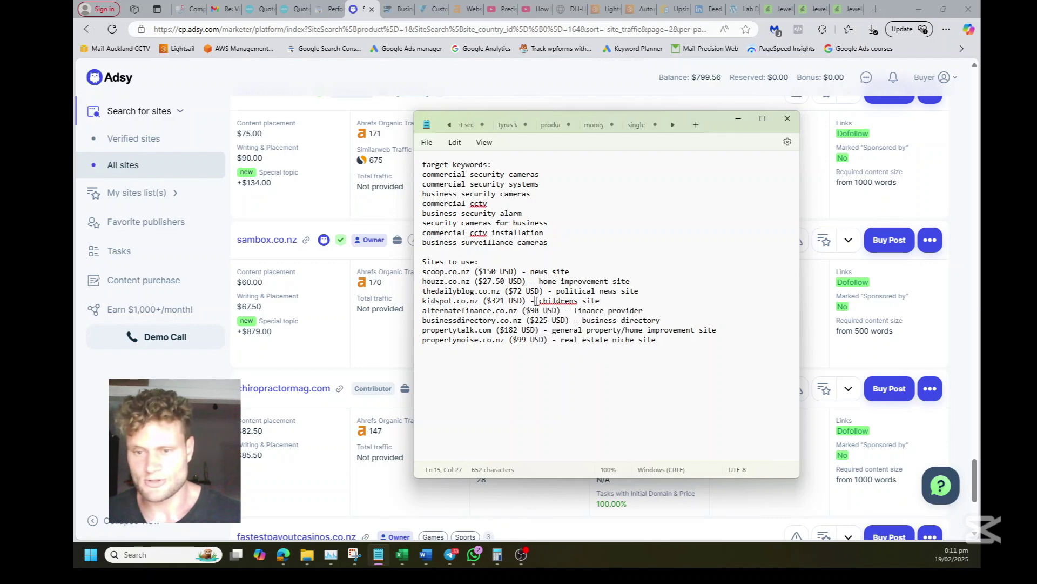
drag(541, 303, 518, 272)
click(612, 303)
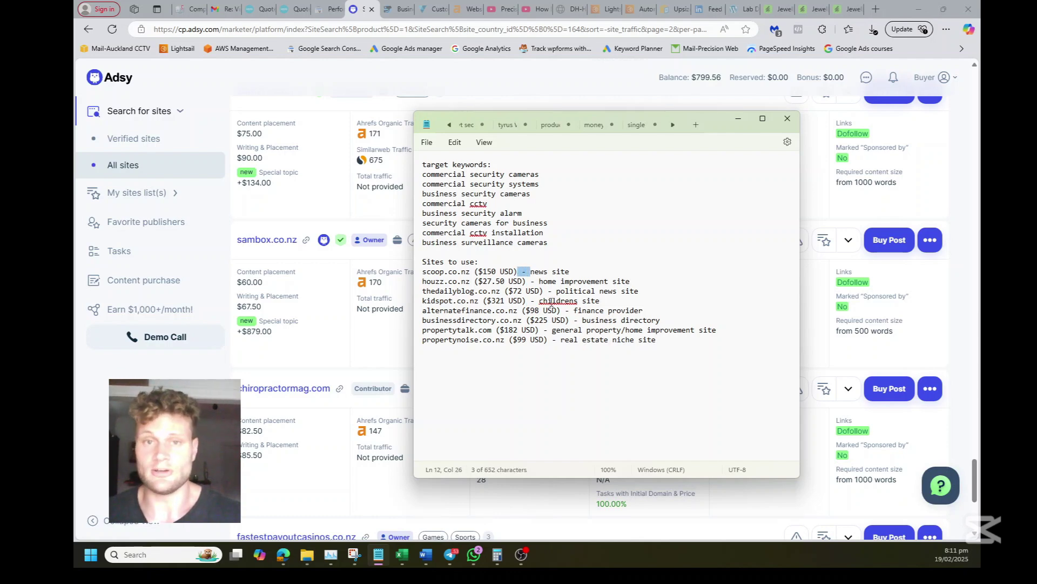
click(580, 281)
drag(704, 348, 417, 273)
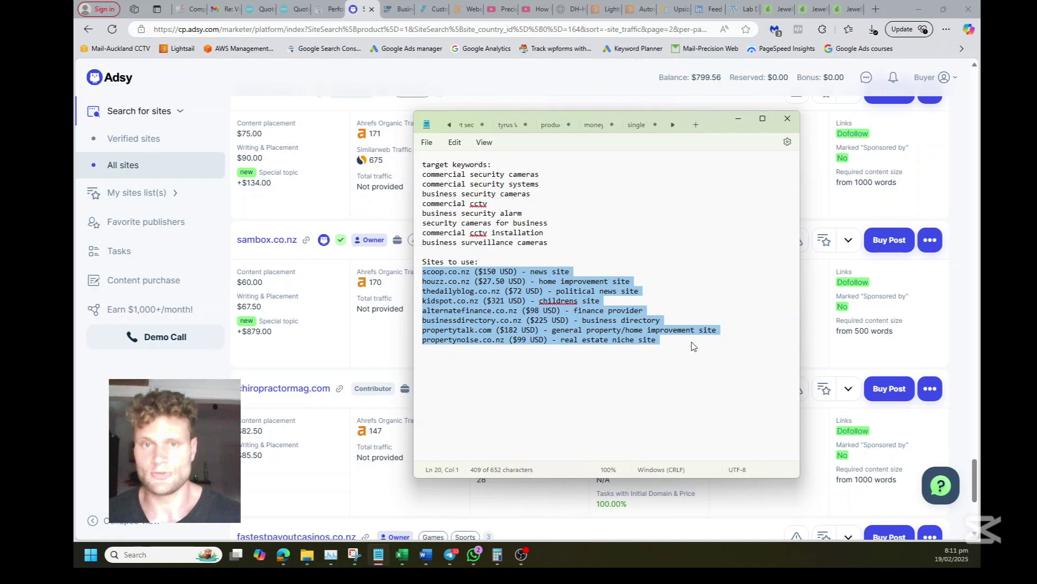
click(682, 342)
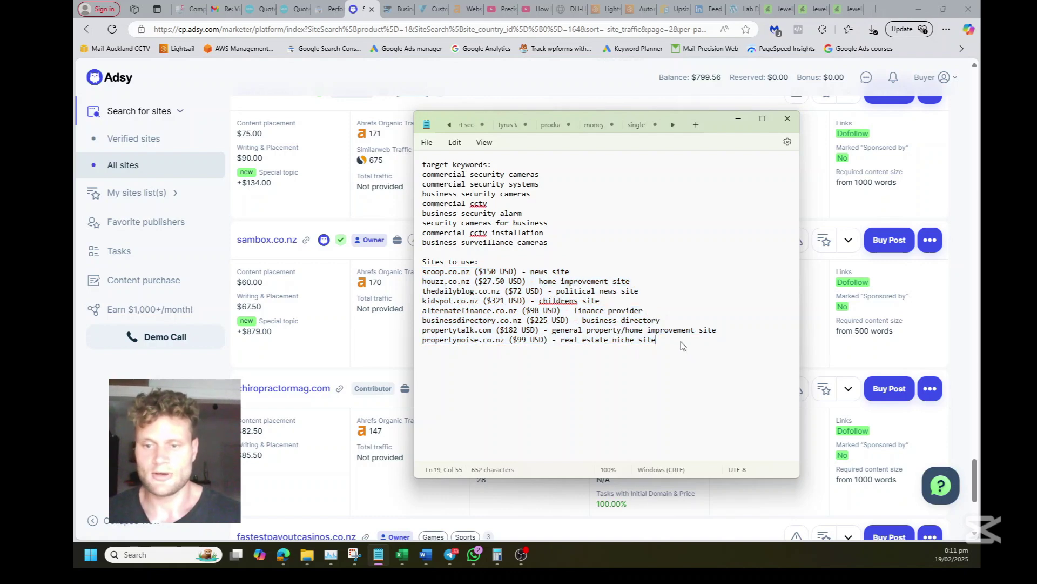
click(607, 301)
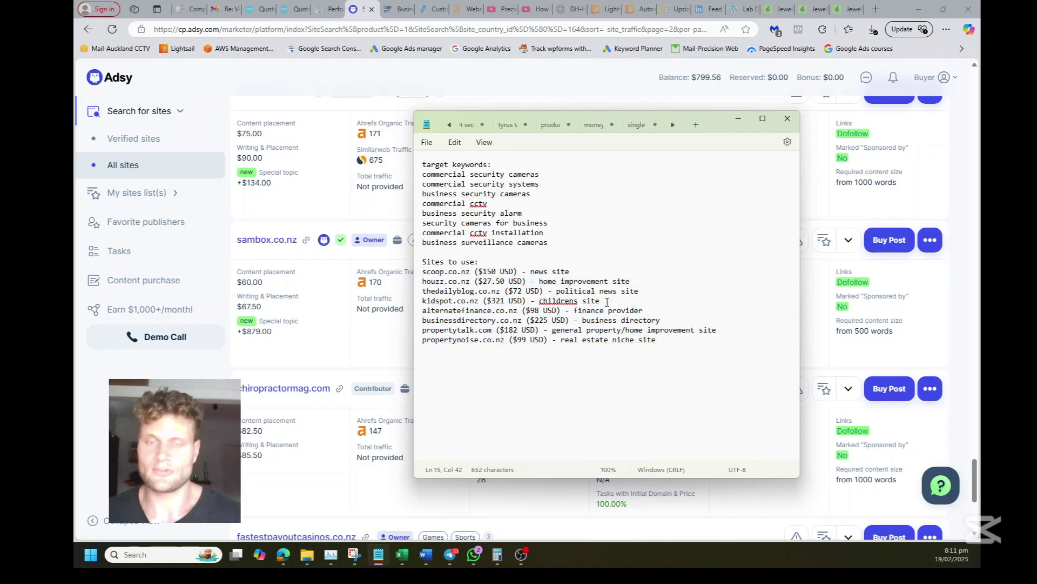